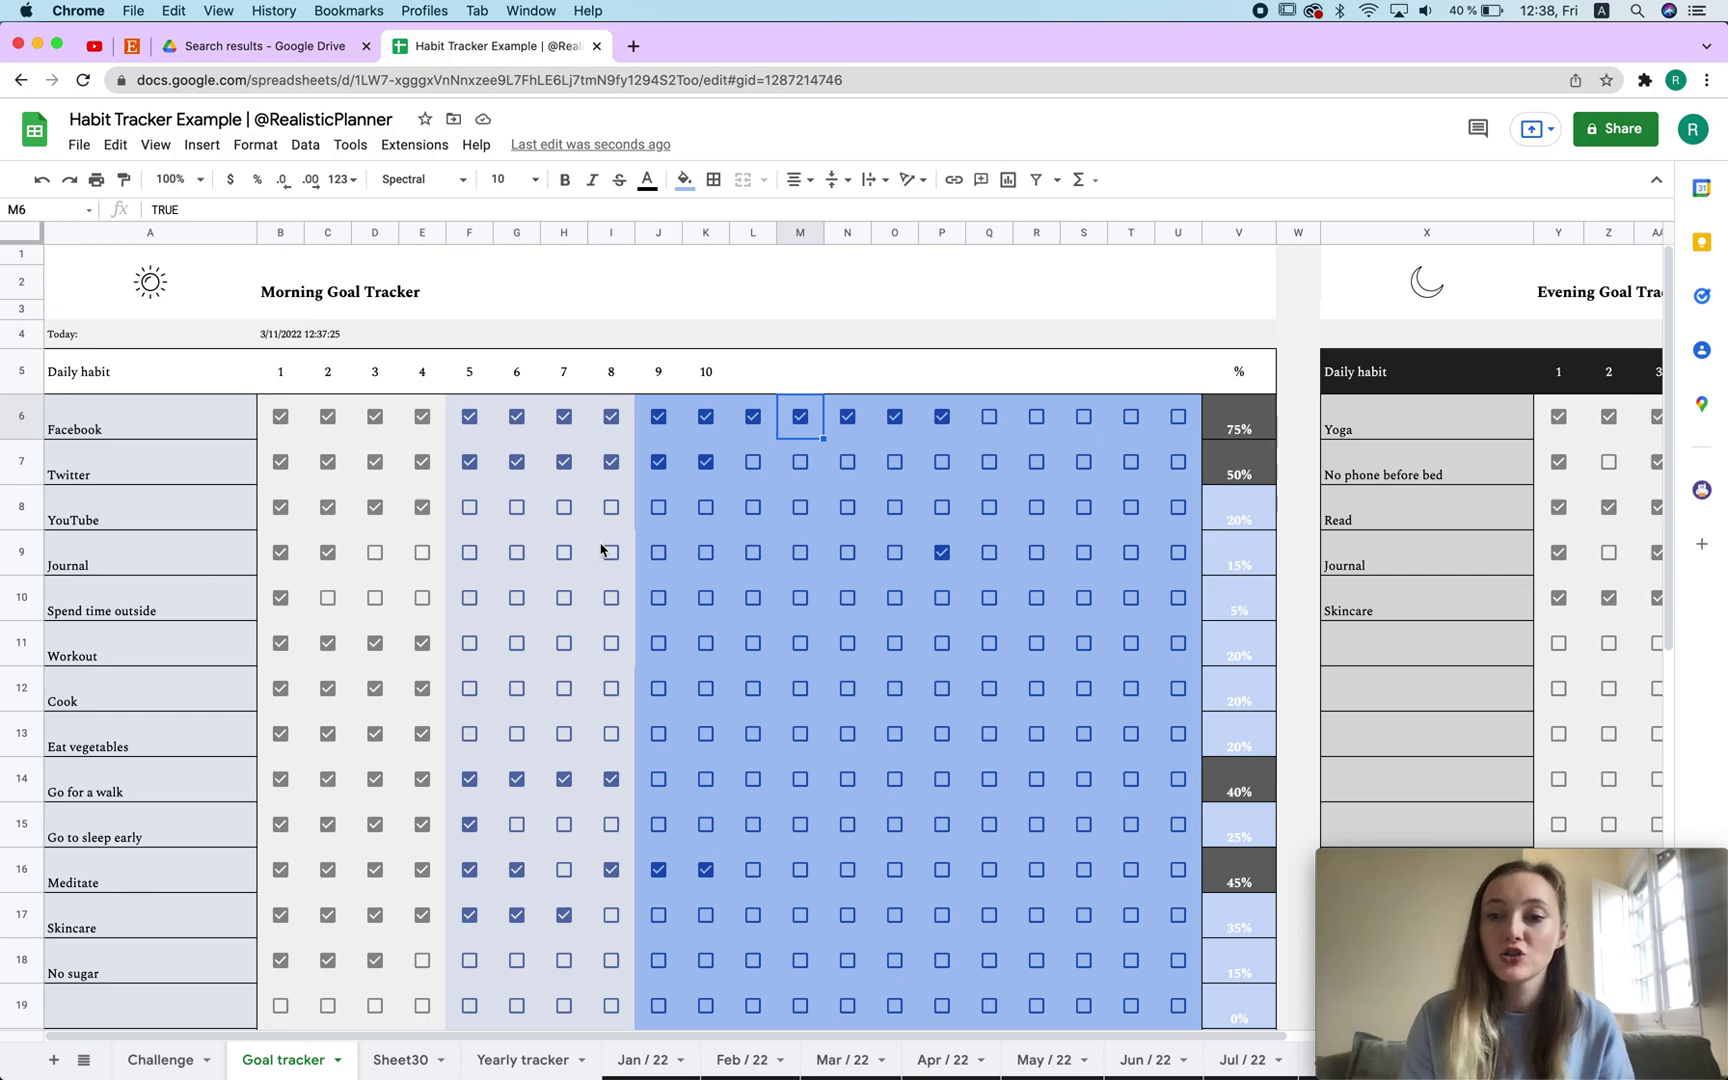
Step: Tick Facebook's day 16–20 checkboxes so its percentage reaches 100%
left_click(989, 418)
left_click(1036, 418)
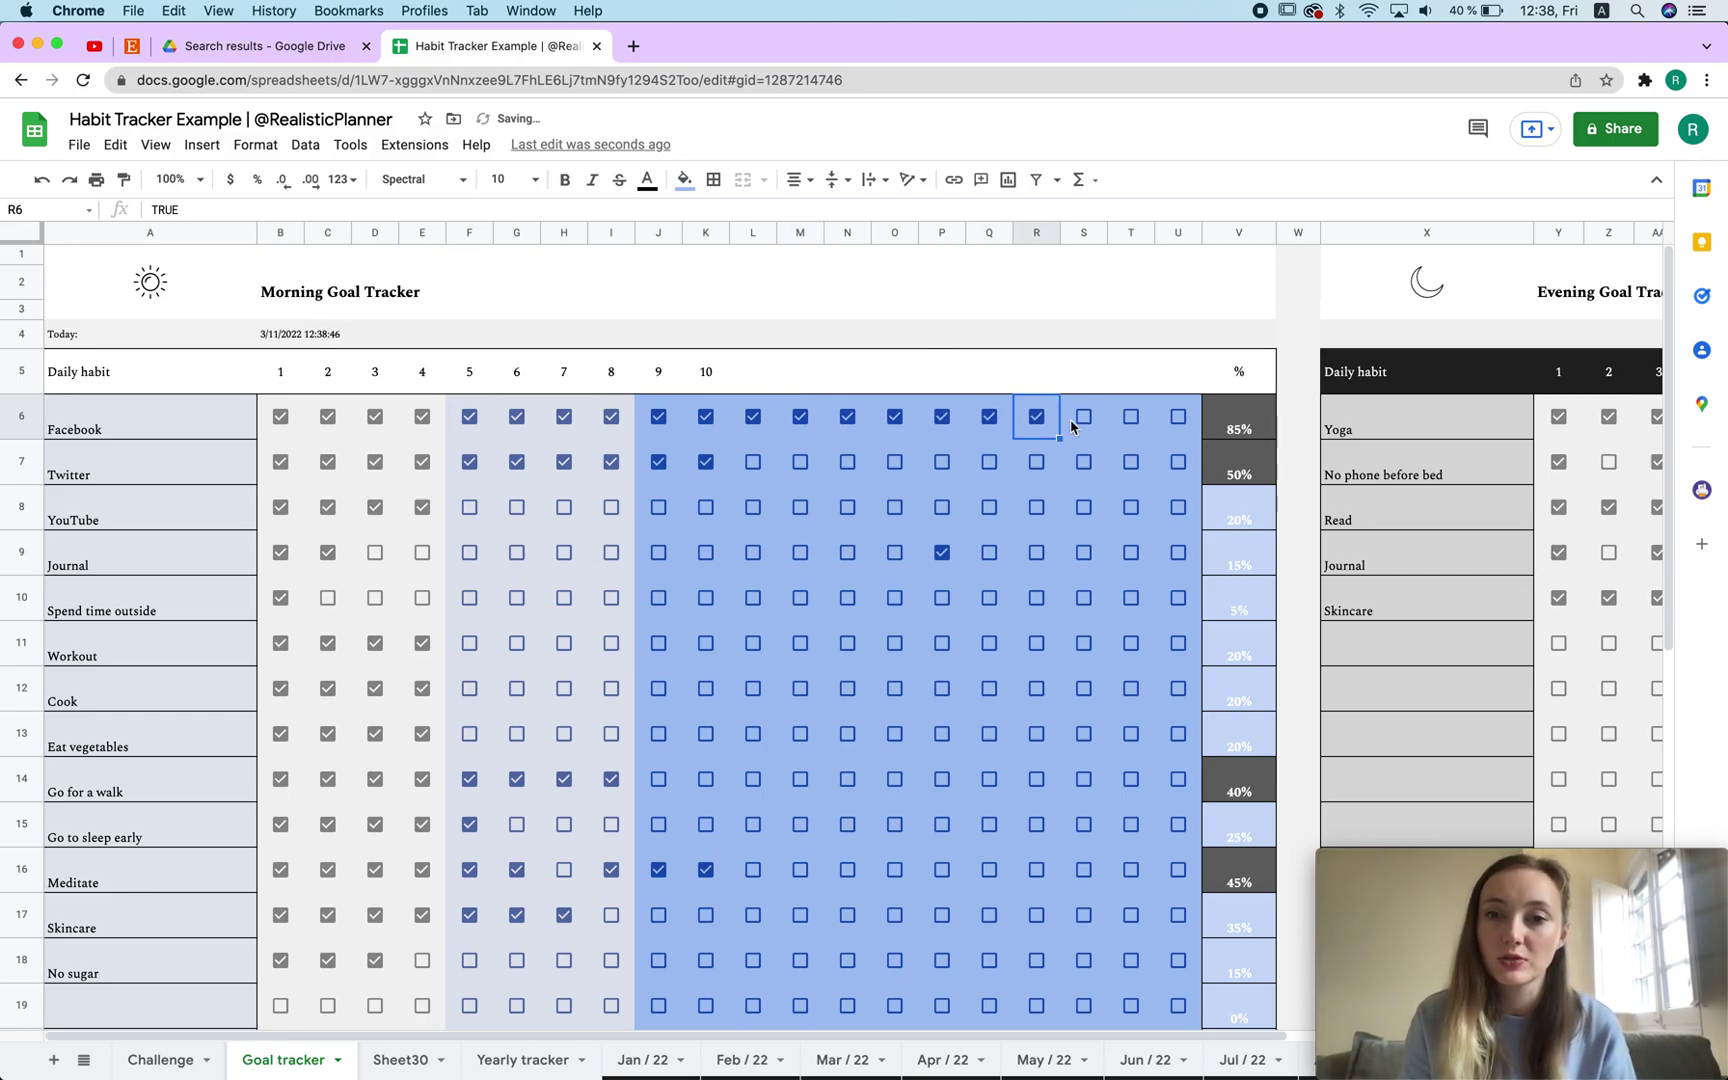
left_click(1083, 418)
left_click(1133, 420)
left_click(1178, 418)
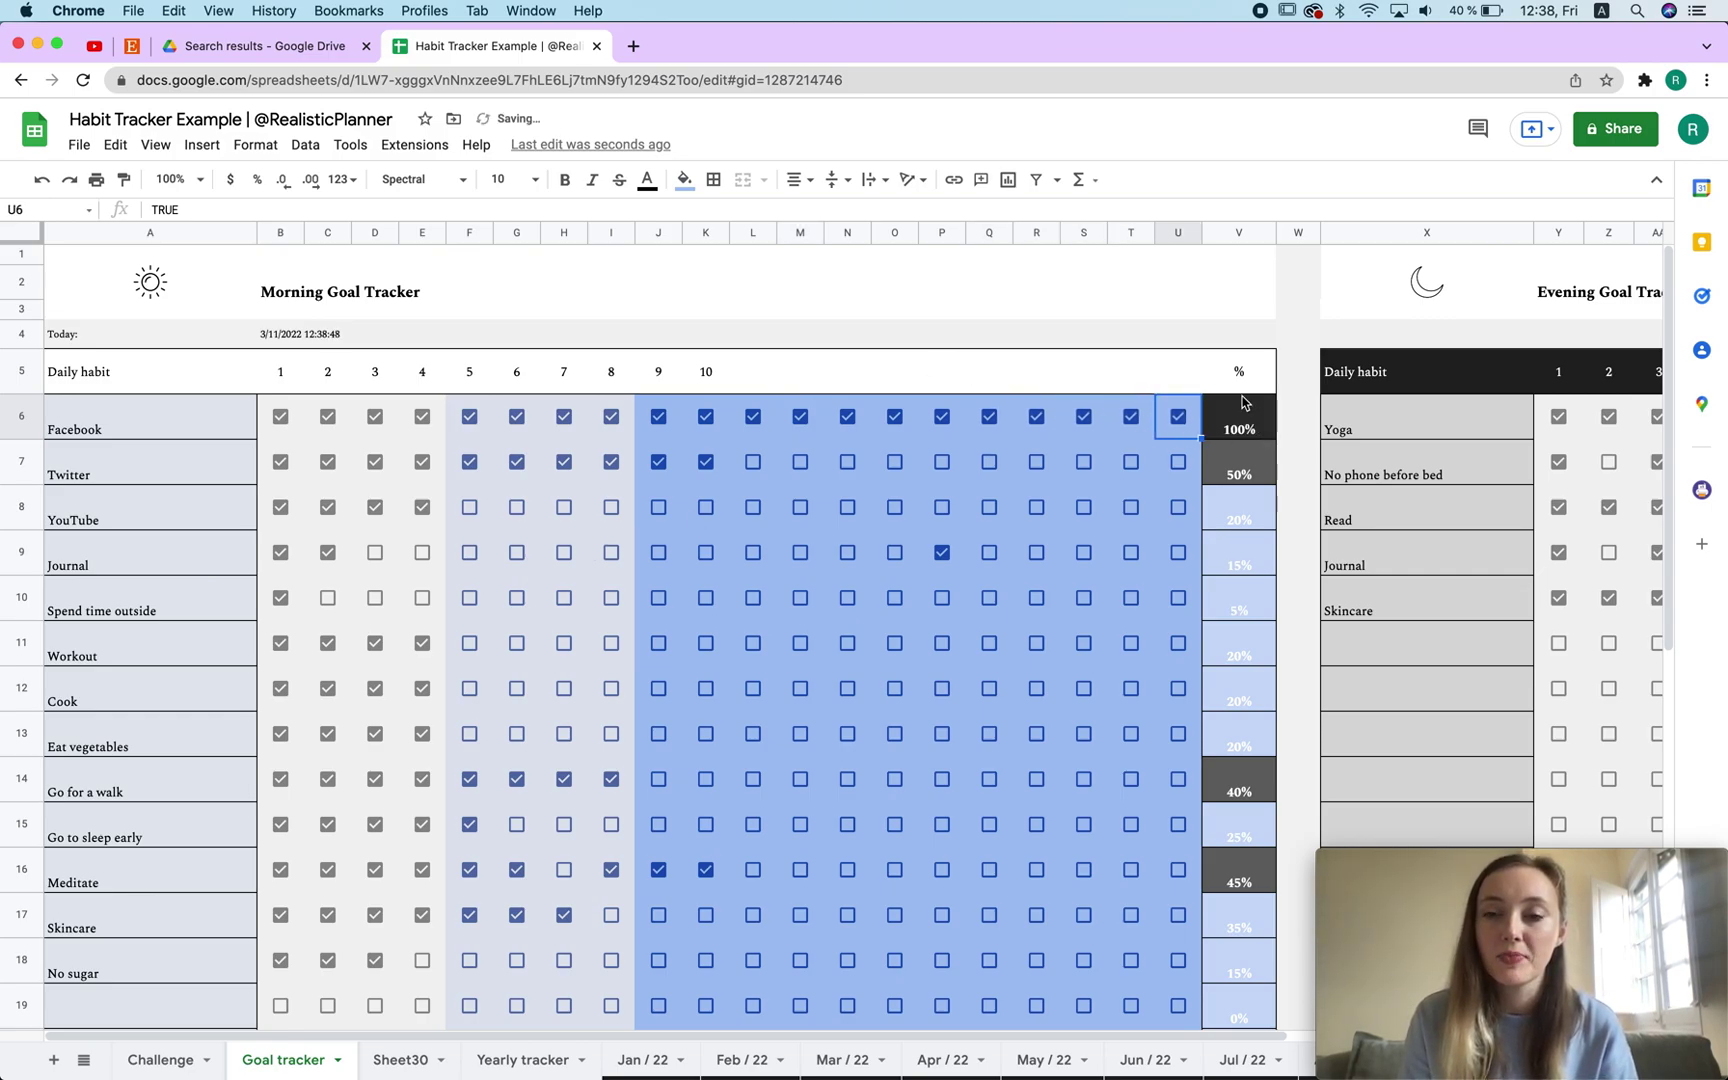
Step: Select the percentage cells, day-number headers and Twitter/Facebook rows to review the tracker layout
left_click_drag(1245, 425, 1240, 868)
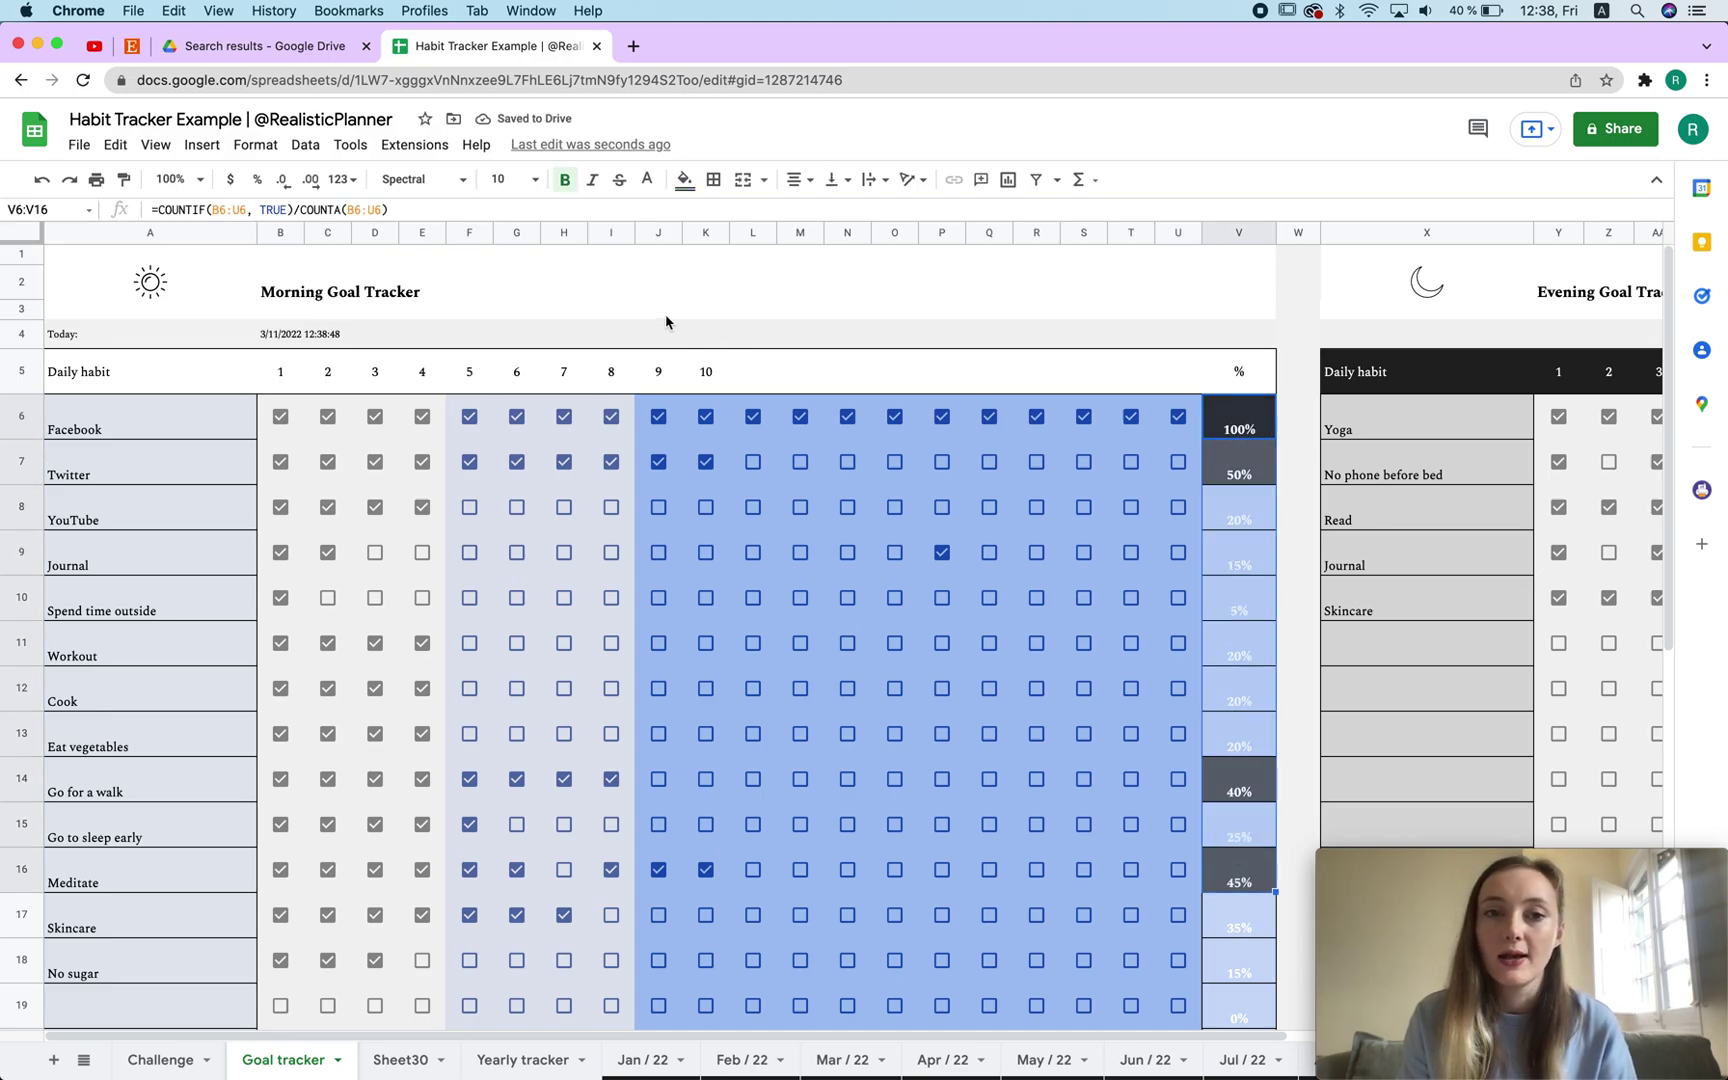
left_click_drag(281, 377, 1178, 396)
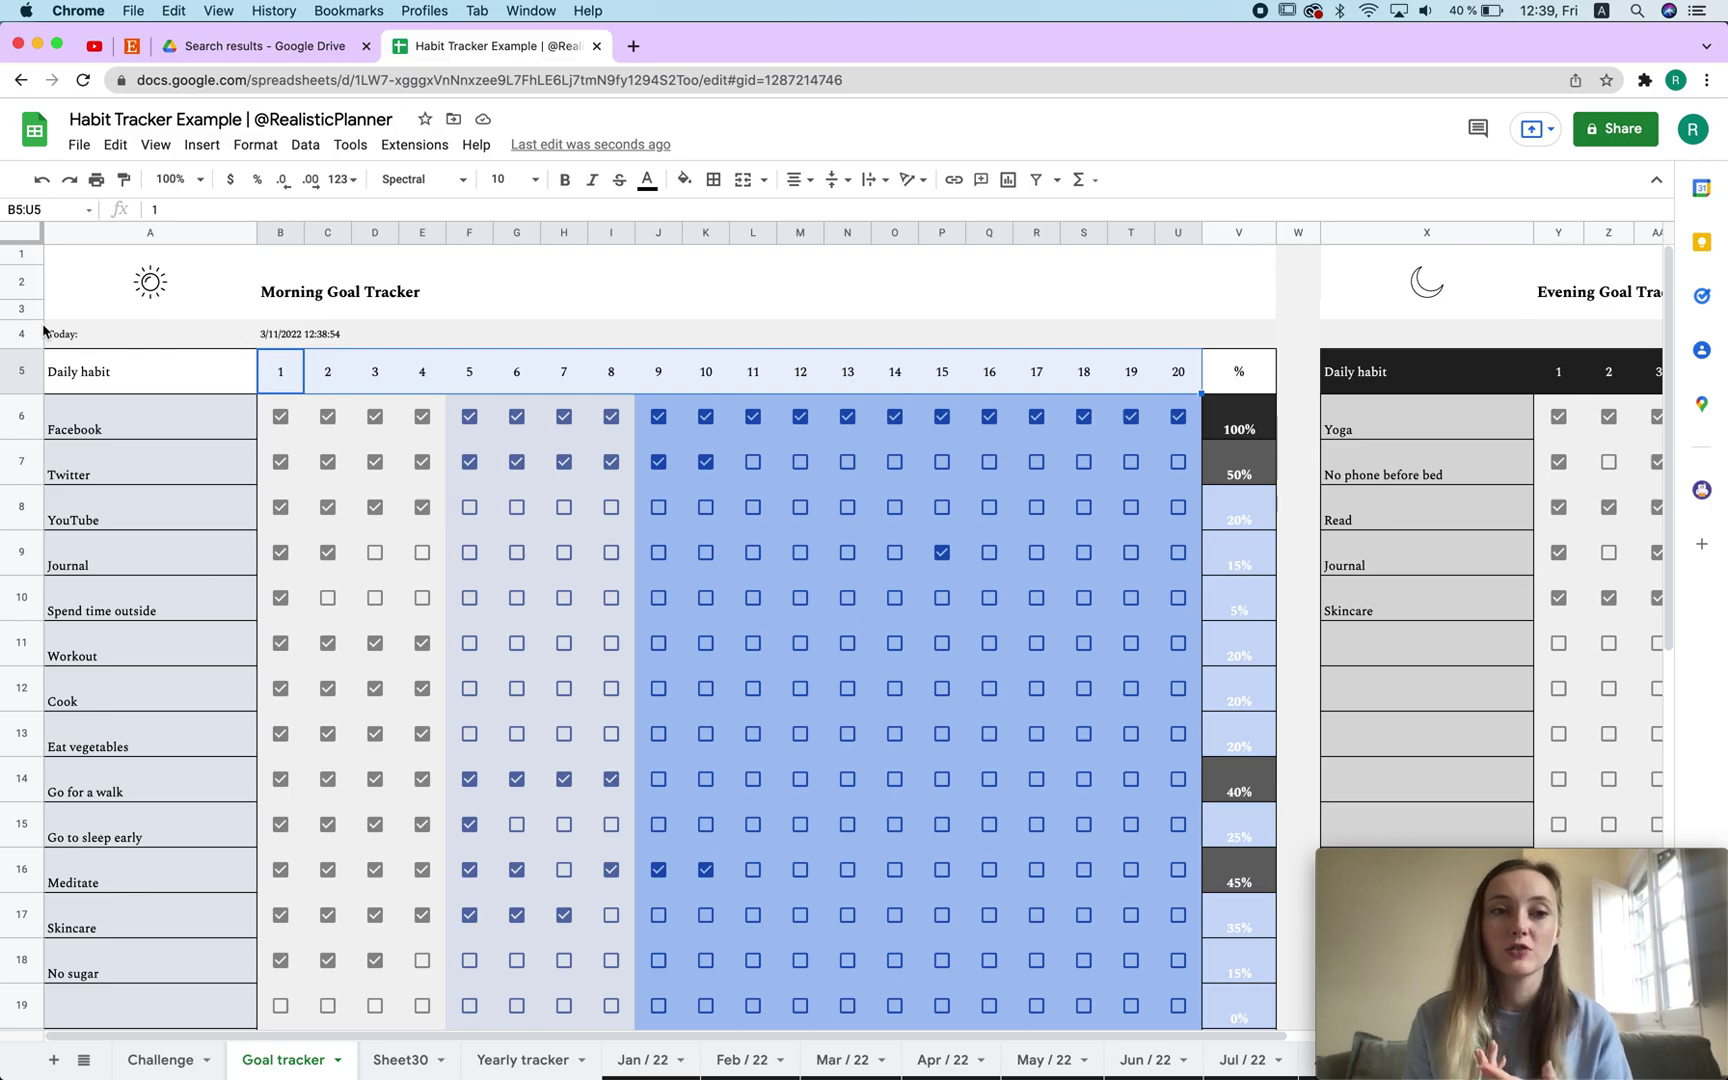
left_click(105, 443)
left_click(103, 435)
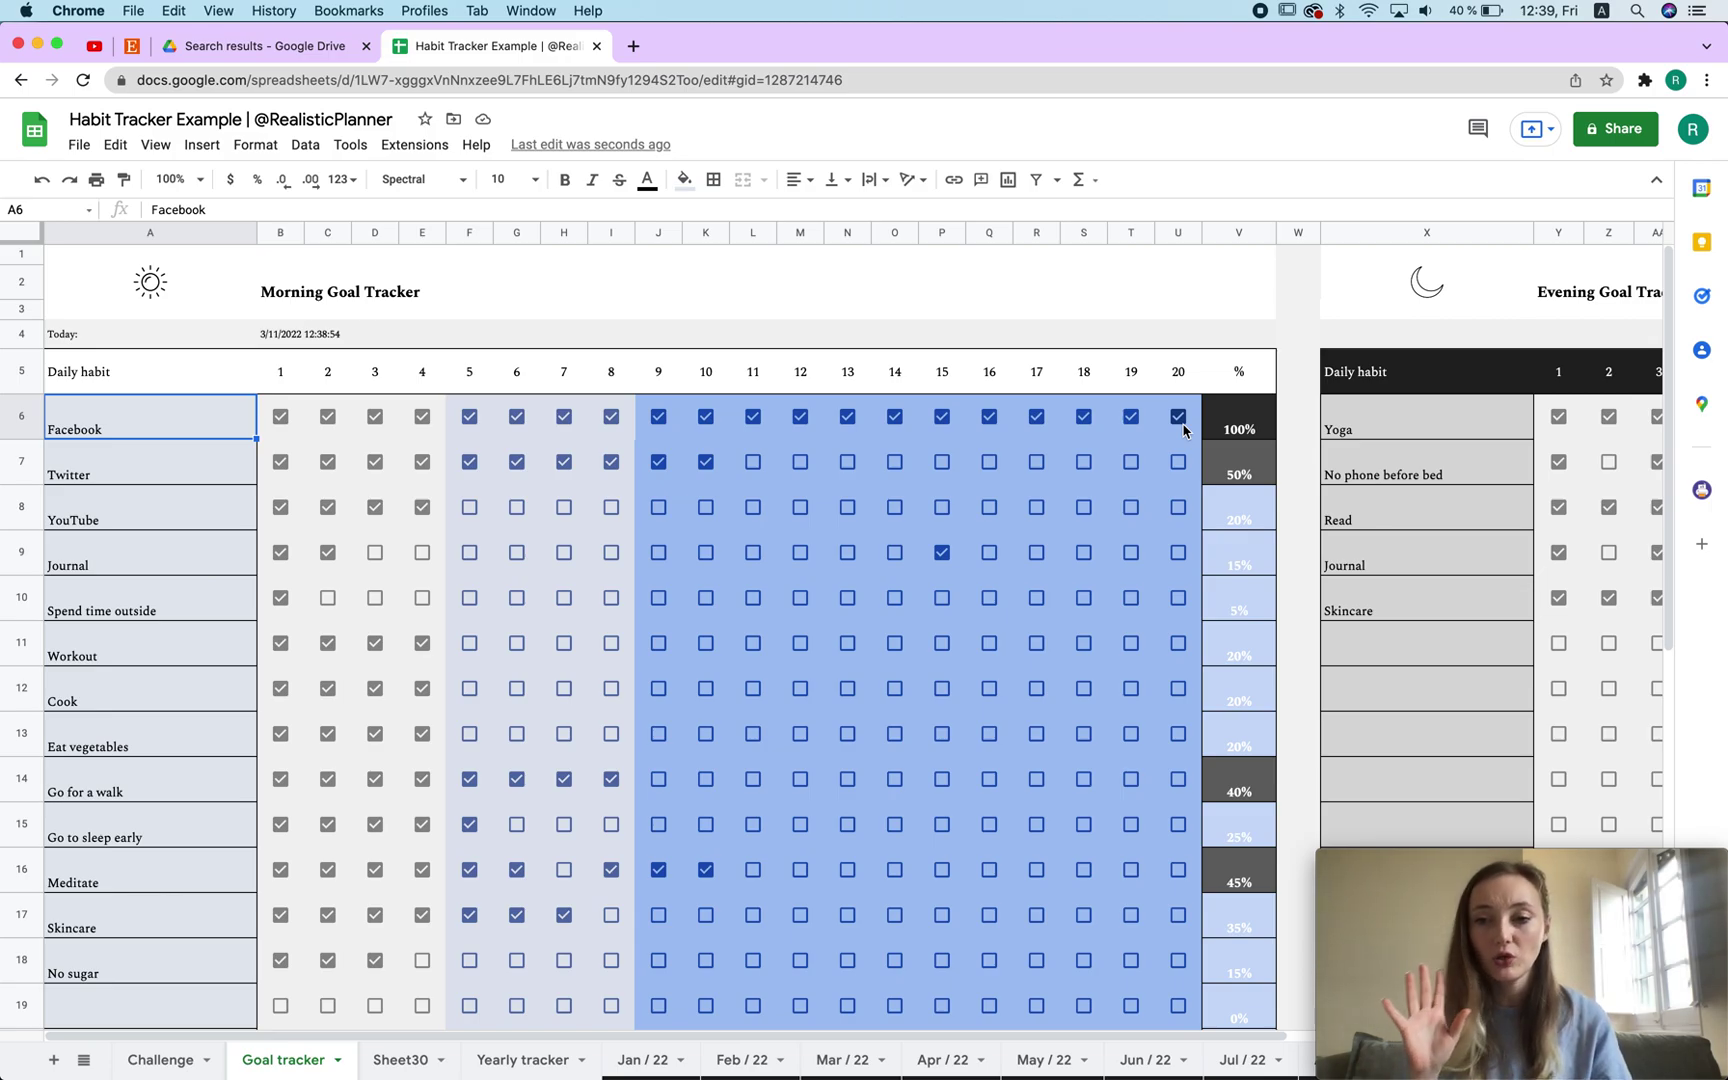
Step: Untick Facebook's days 6 and 10 to test the percentage, then re-tick them
left_click(518, 418)
left_click(704, 417)
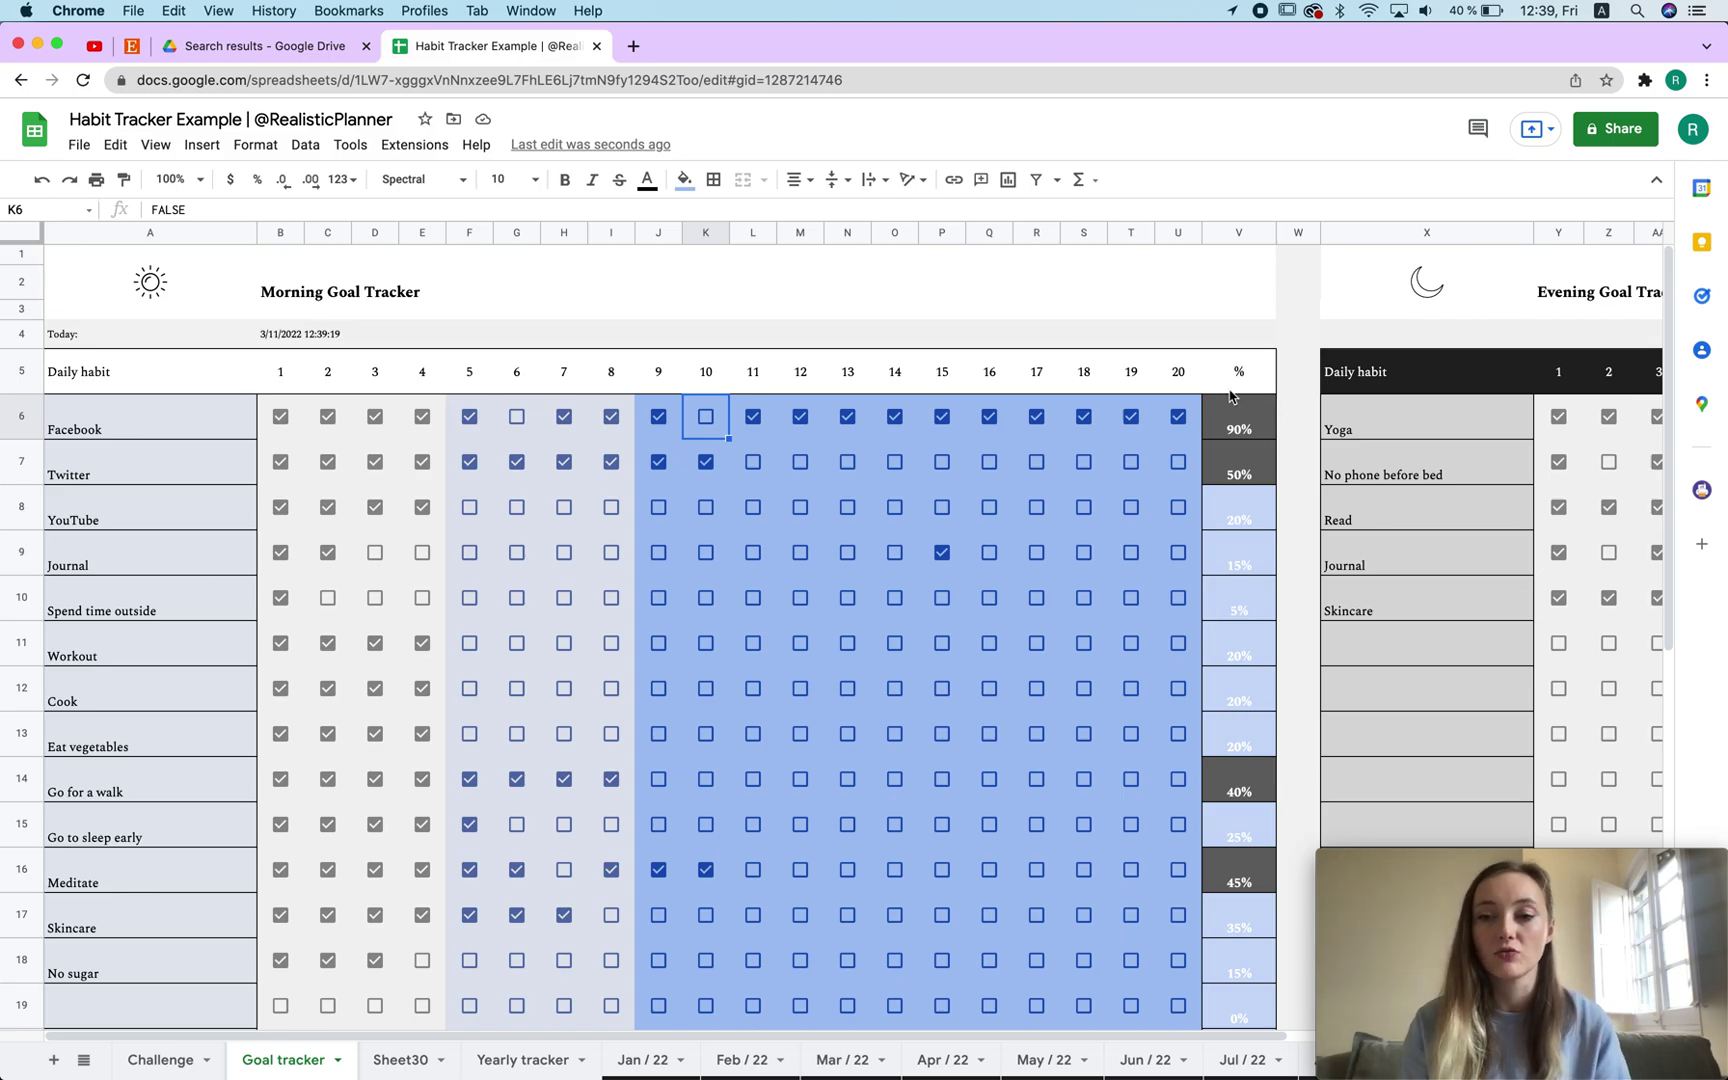
left_click_drag(281, 372, 1202, 367)
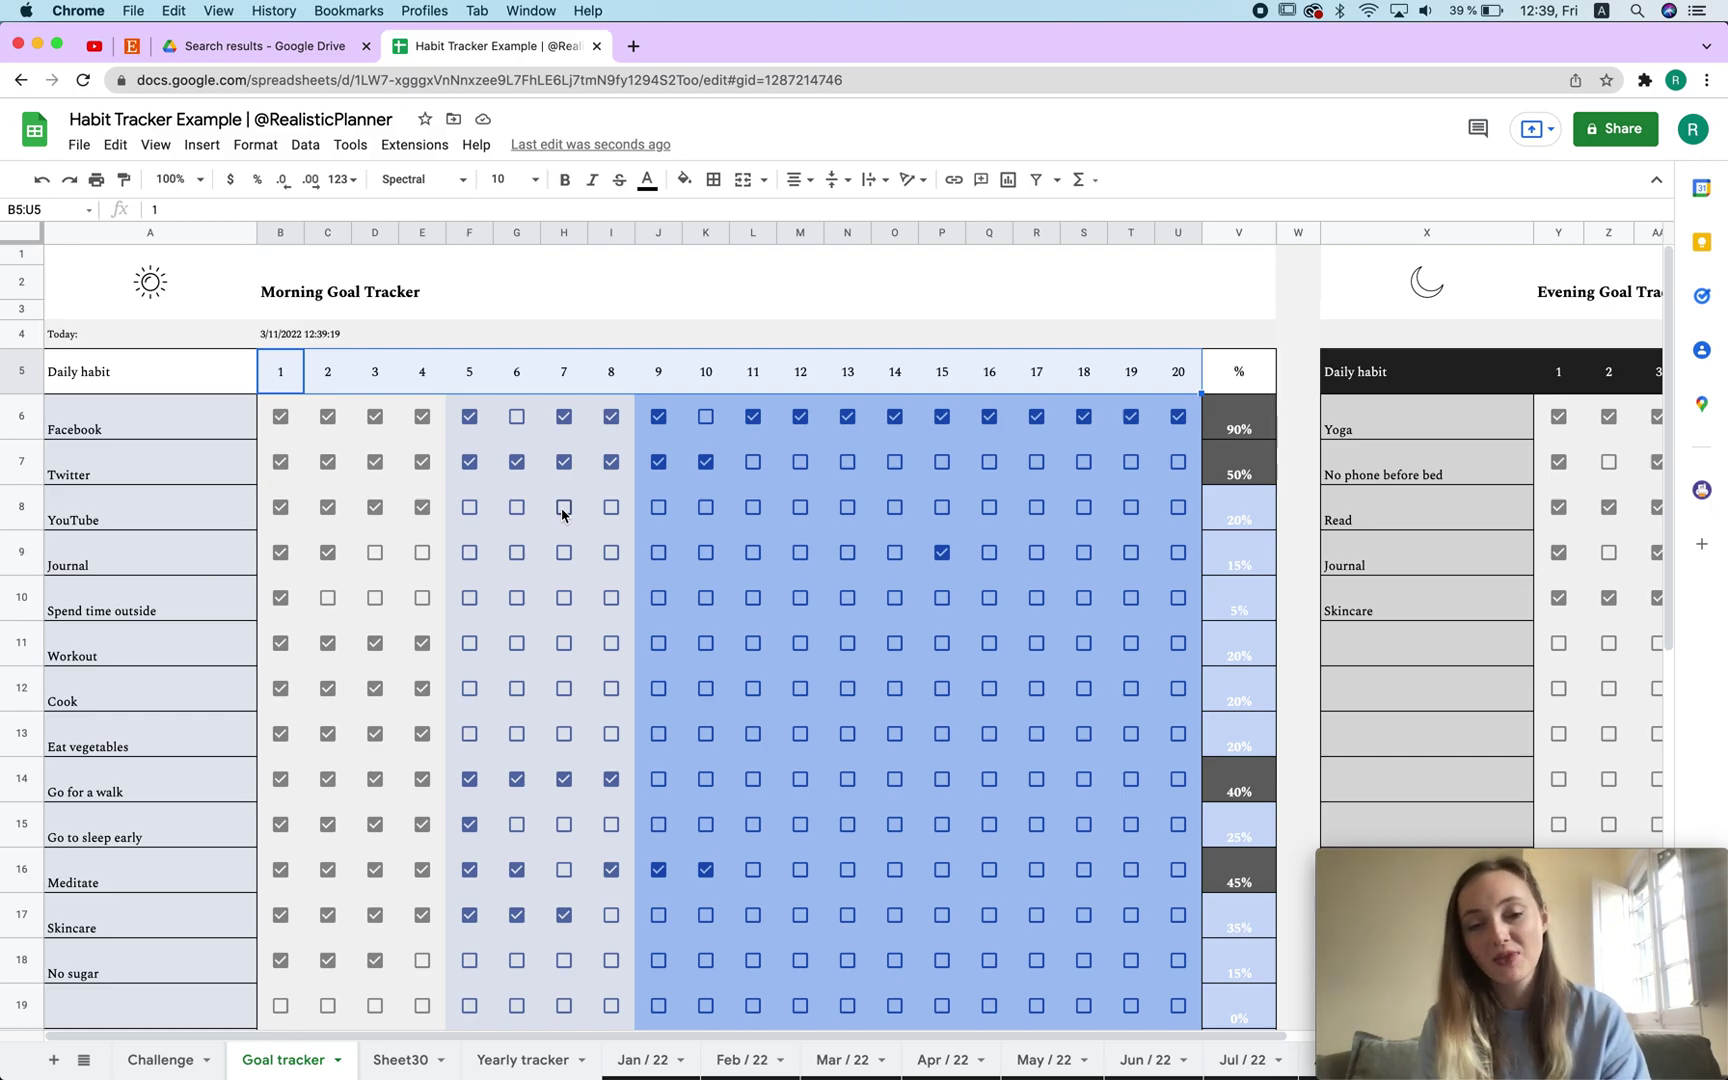
left_click(516, 416)
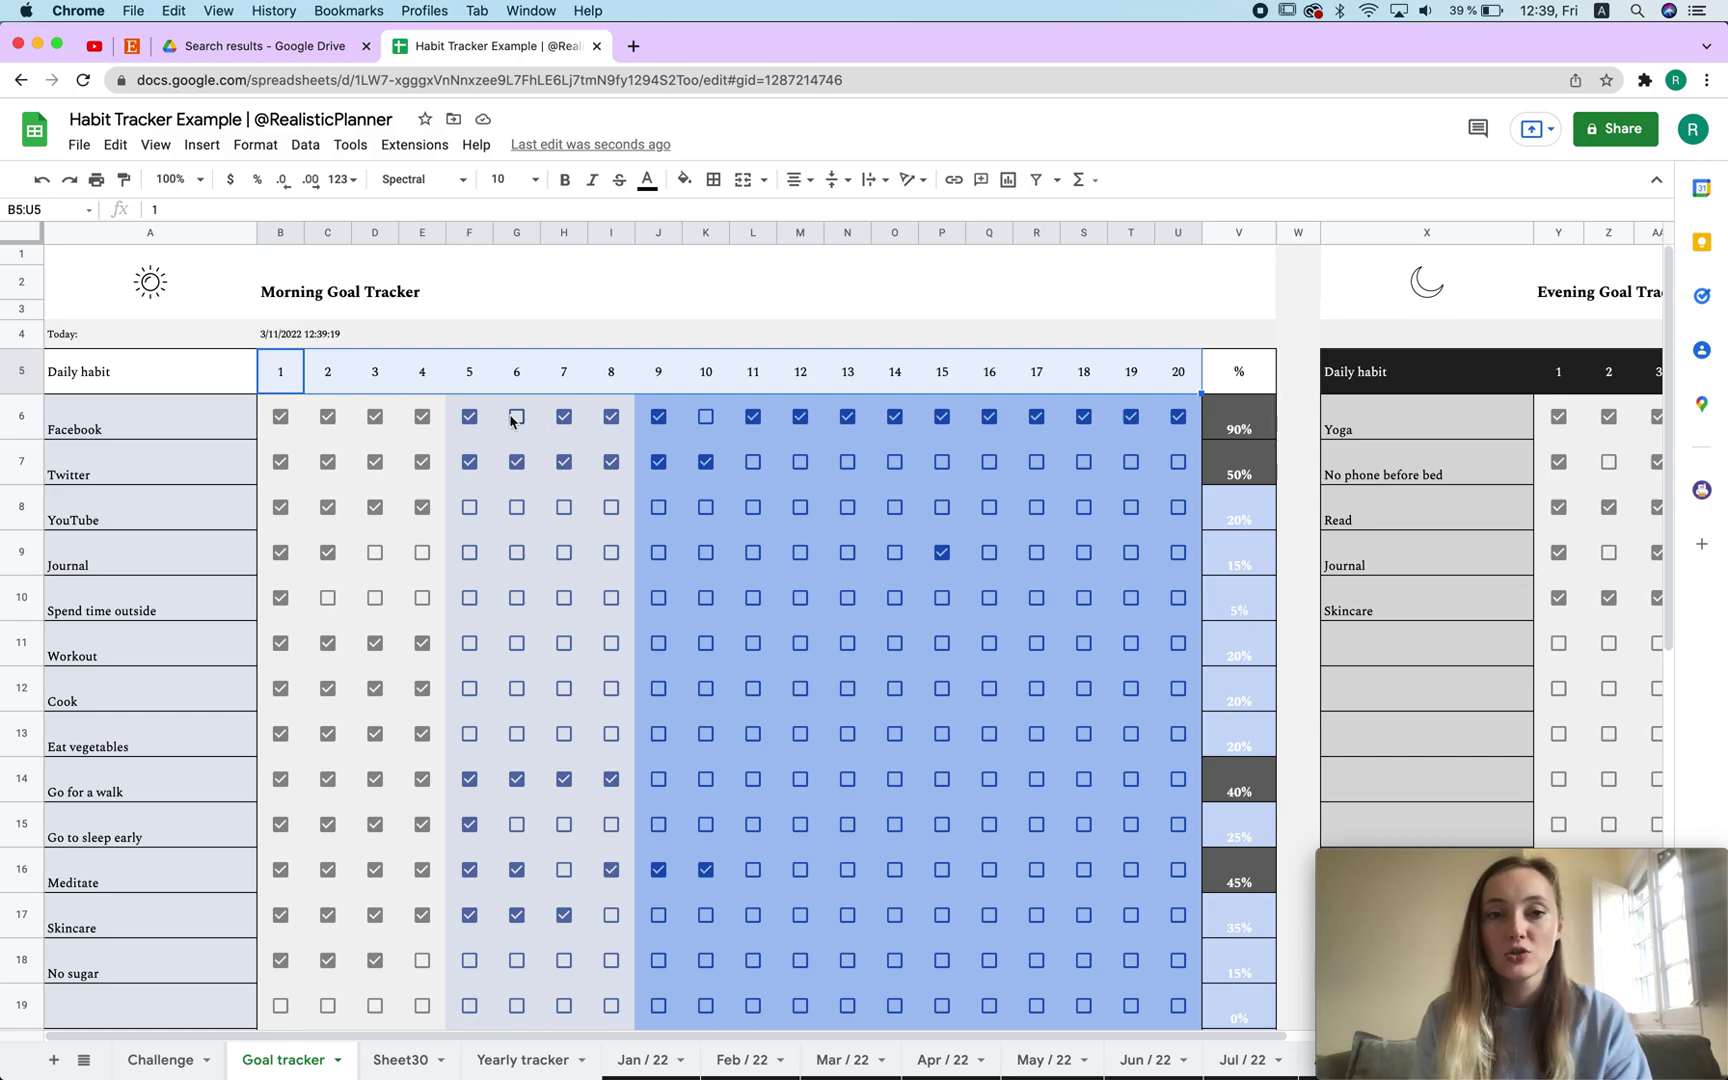
left_click(718, 423)
left_click(718, 423)
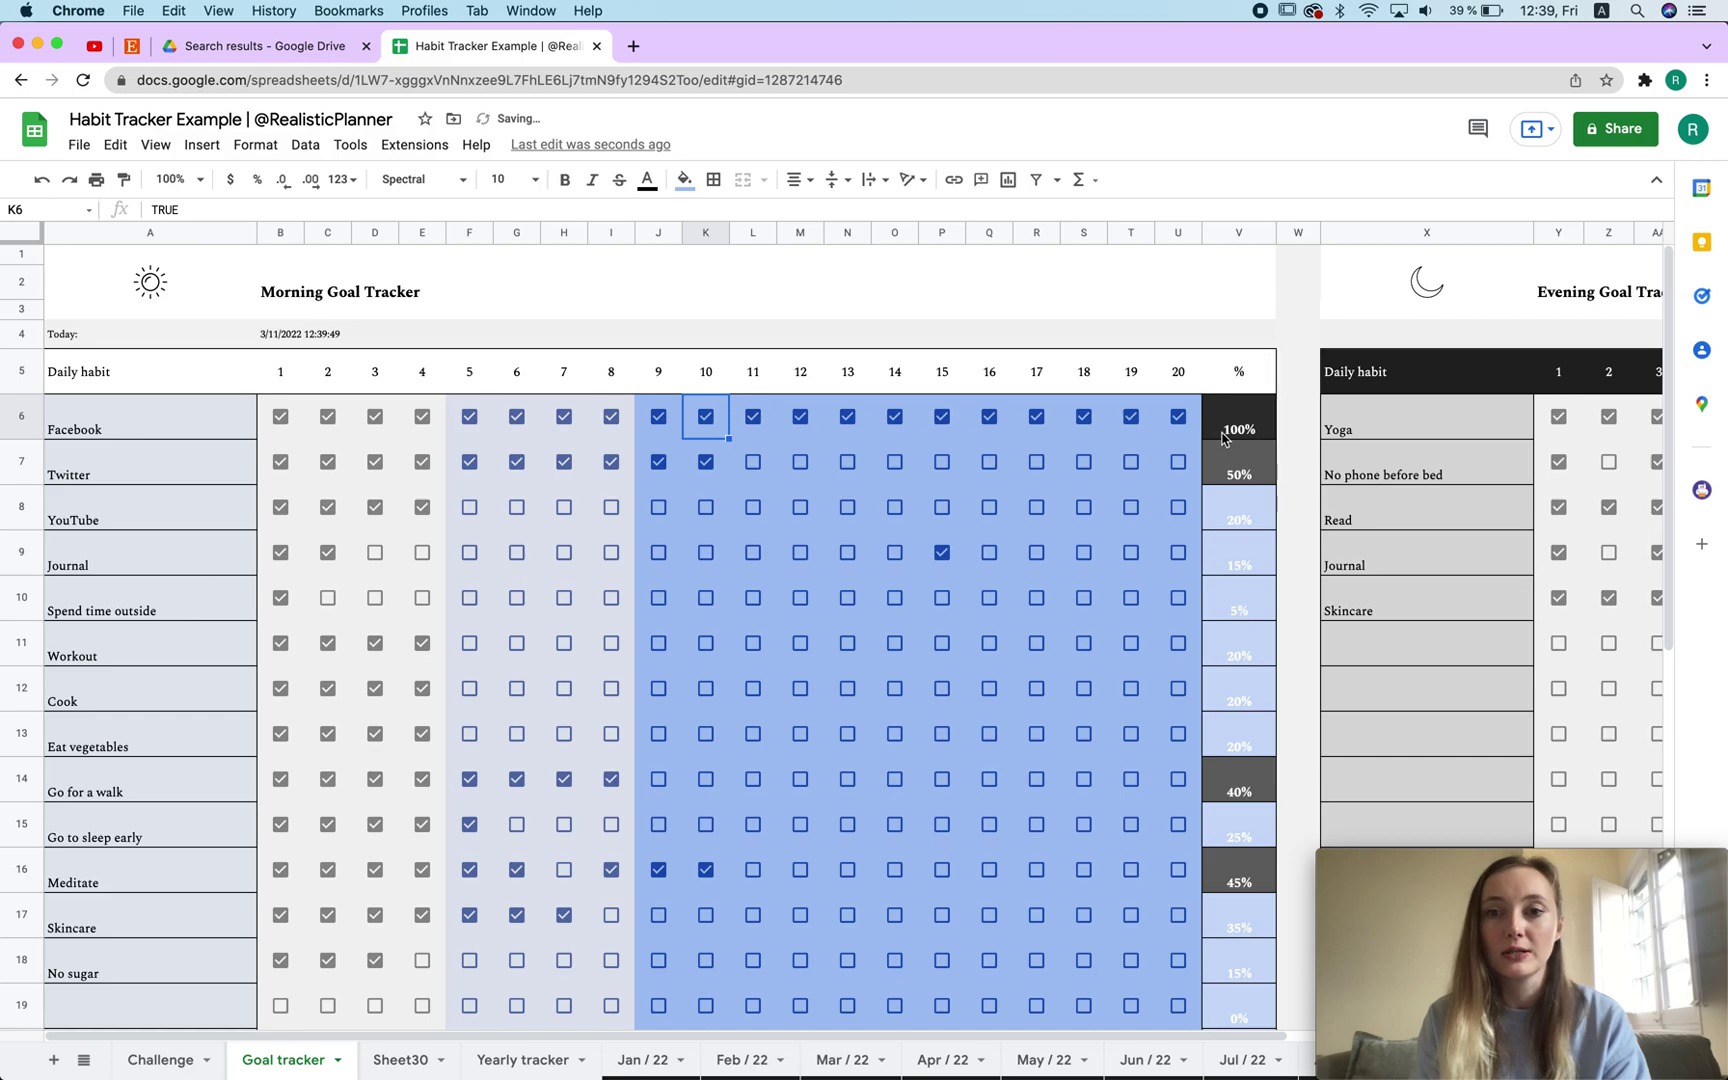
left_click(1258, 423)
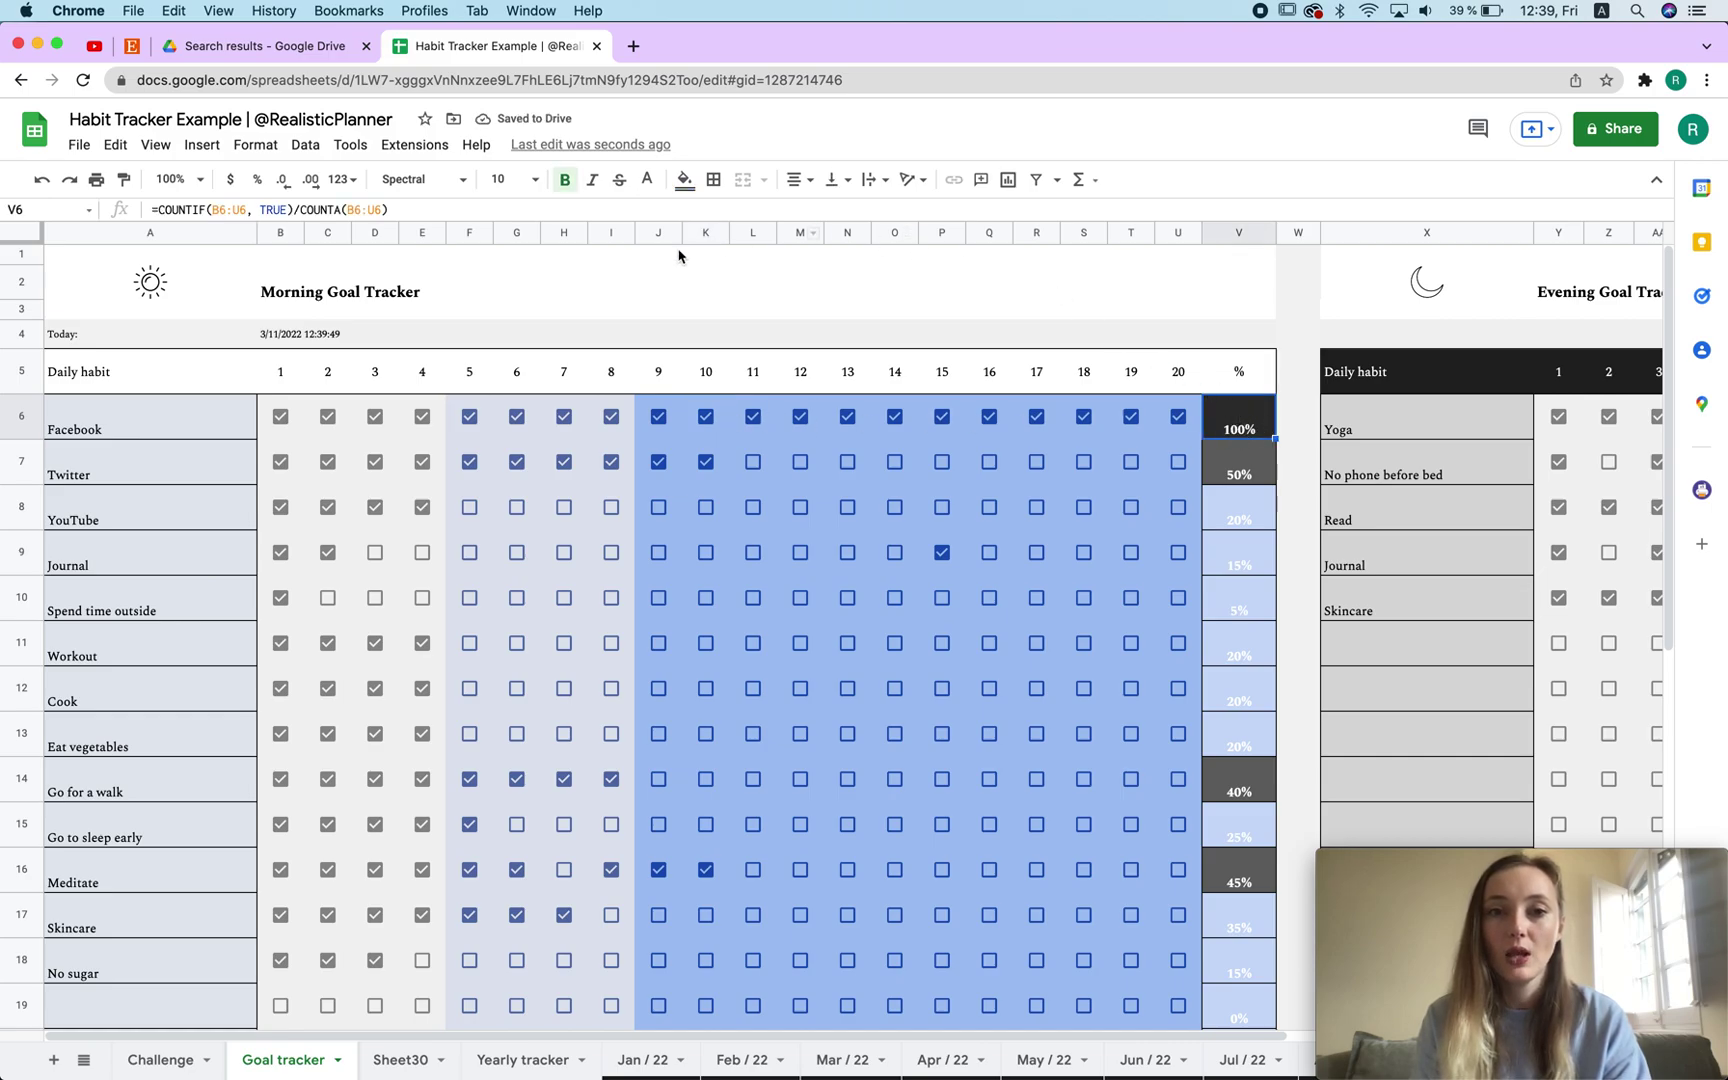
Step: Delete columns L–U (days 11–20) so the % formula sits in L6 after day 10
left_click_drag(753, 232, 1192, 238)
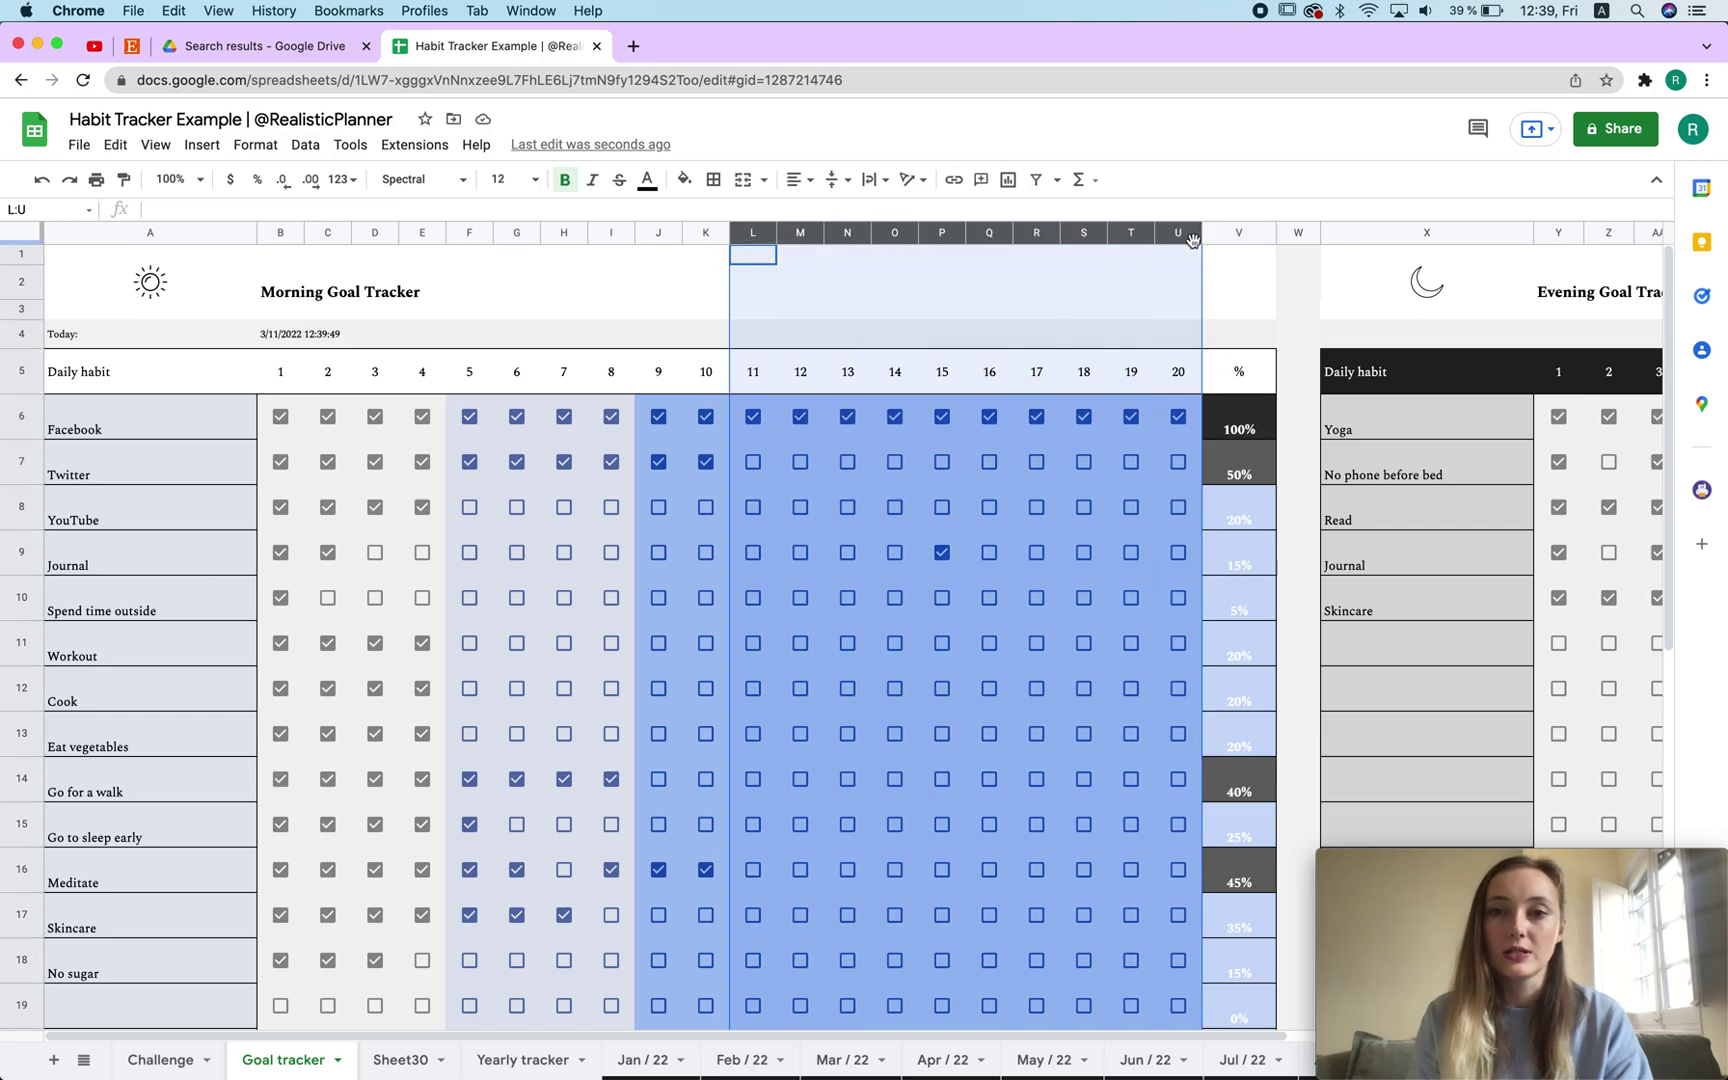
right_click(1192, 238)
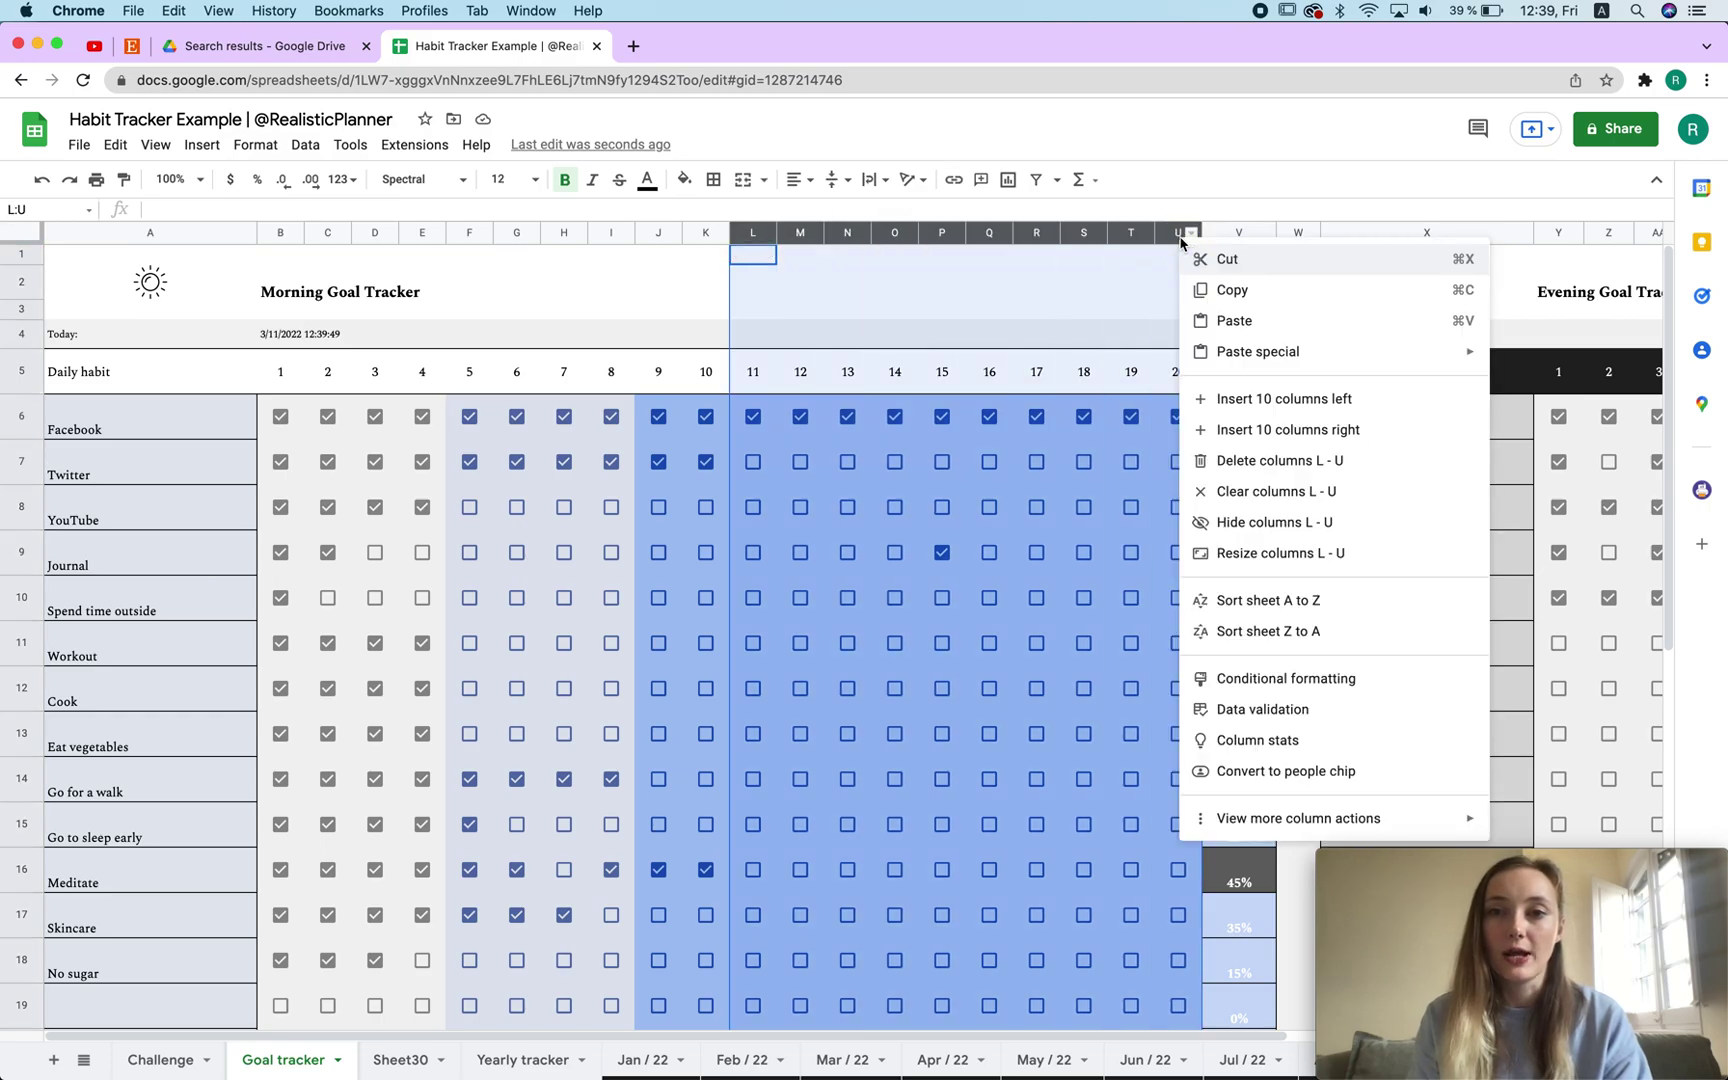
left_click(1244, 462)
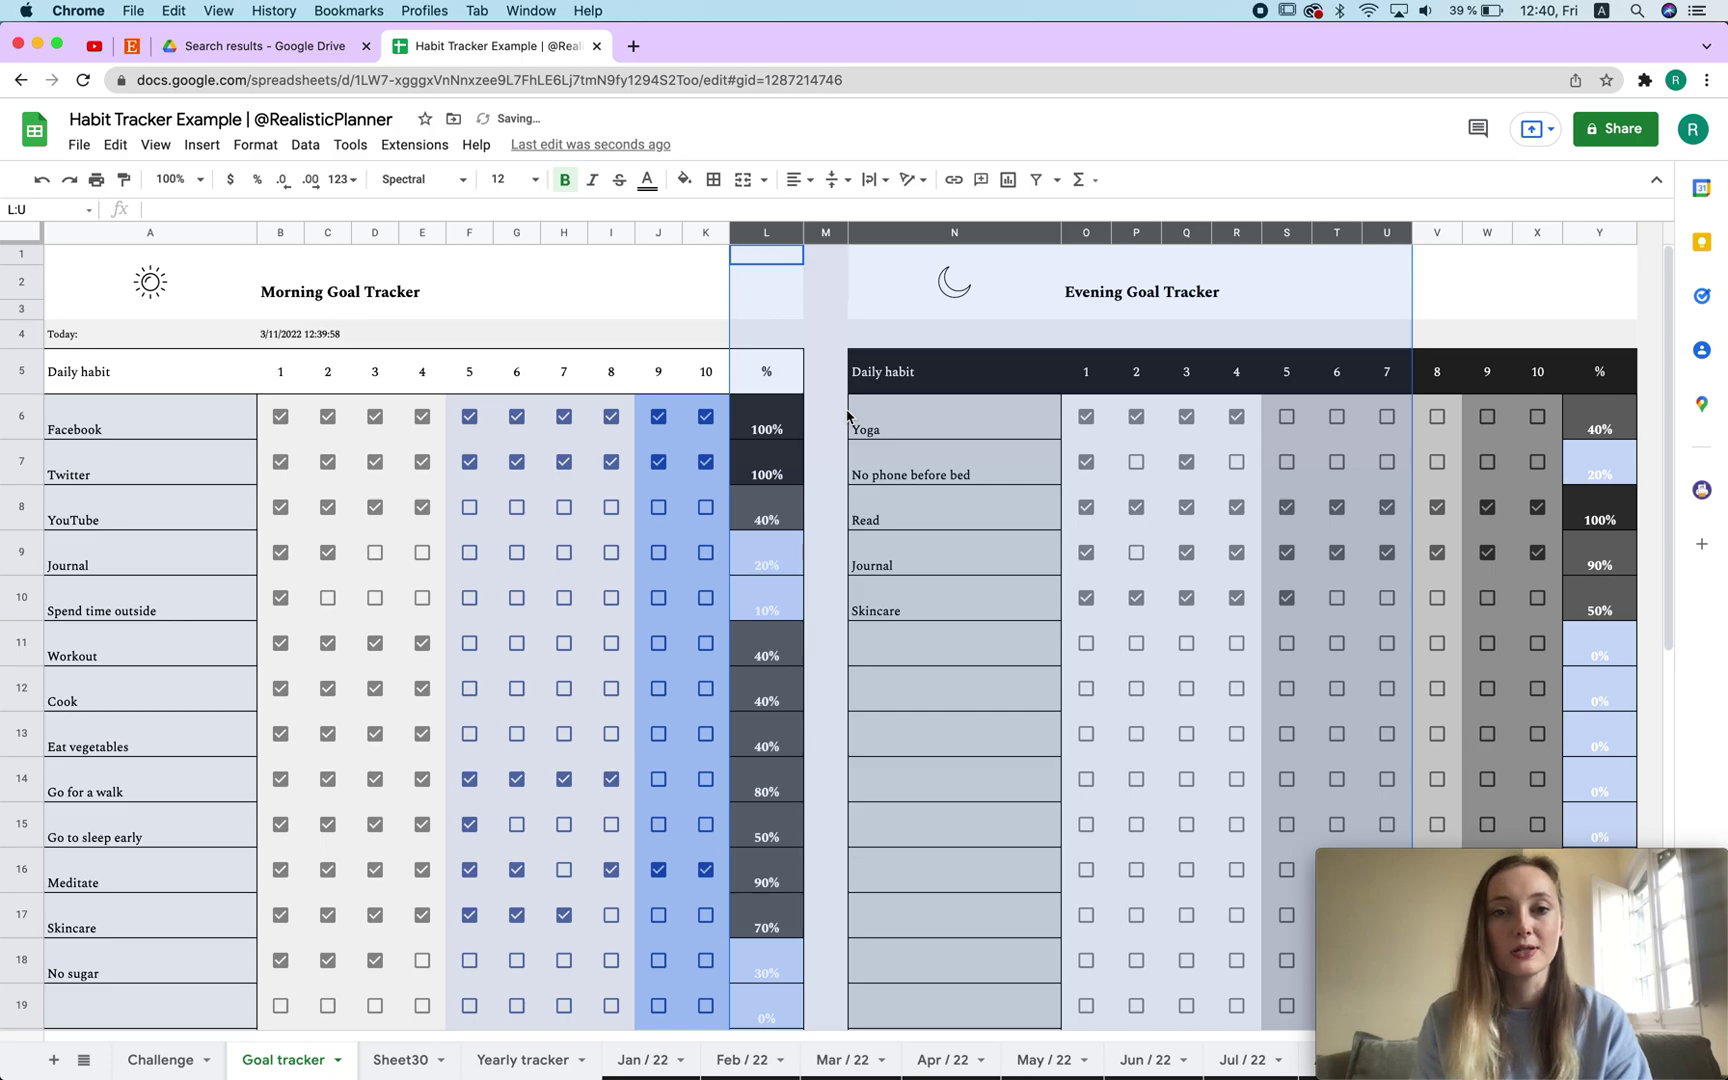
left_click(796, 424)
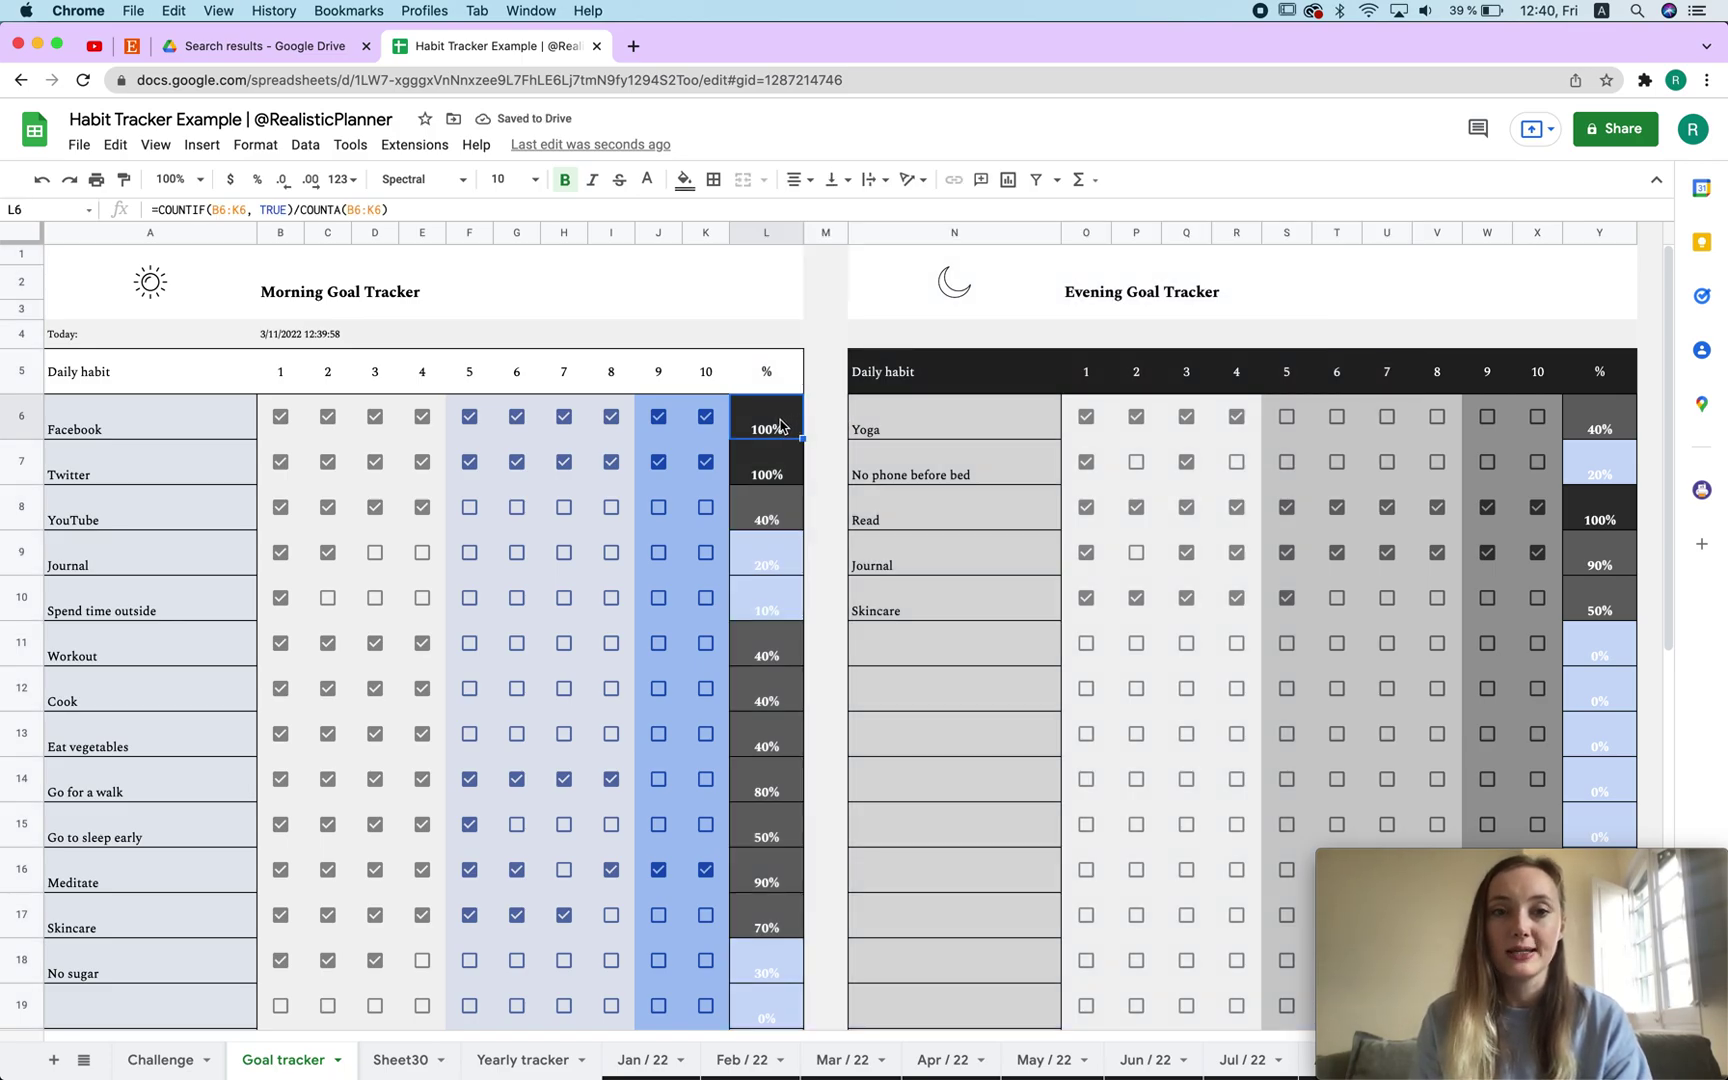
double_click(780, 425)
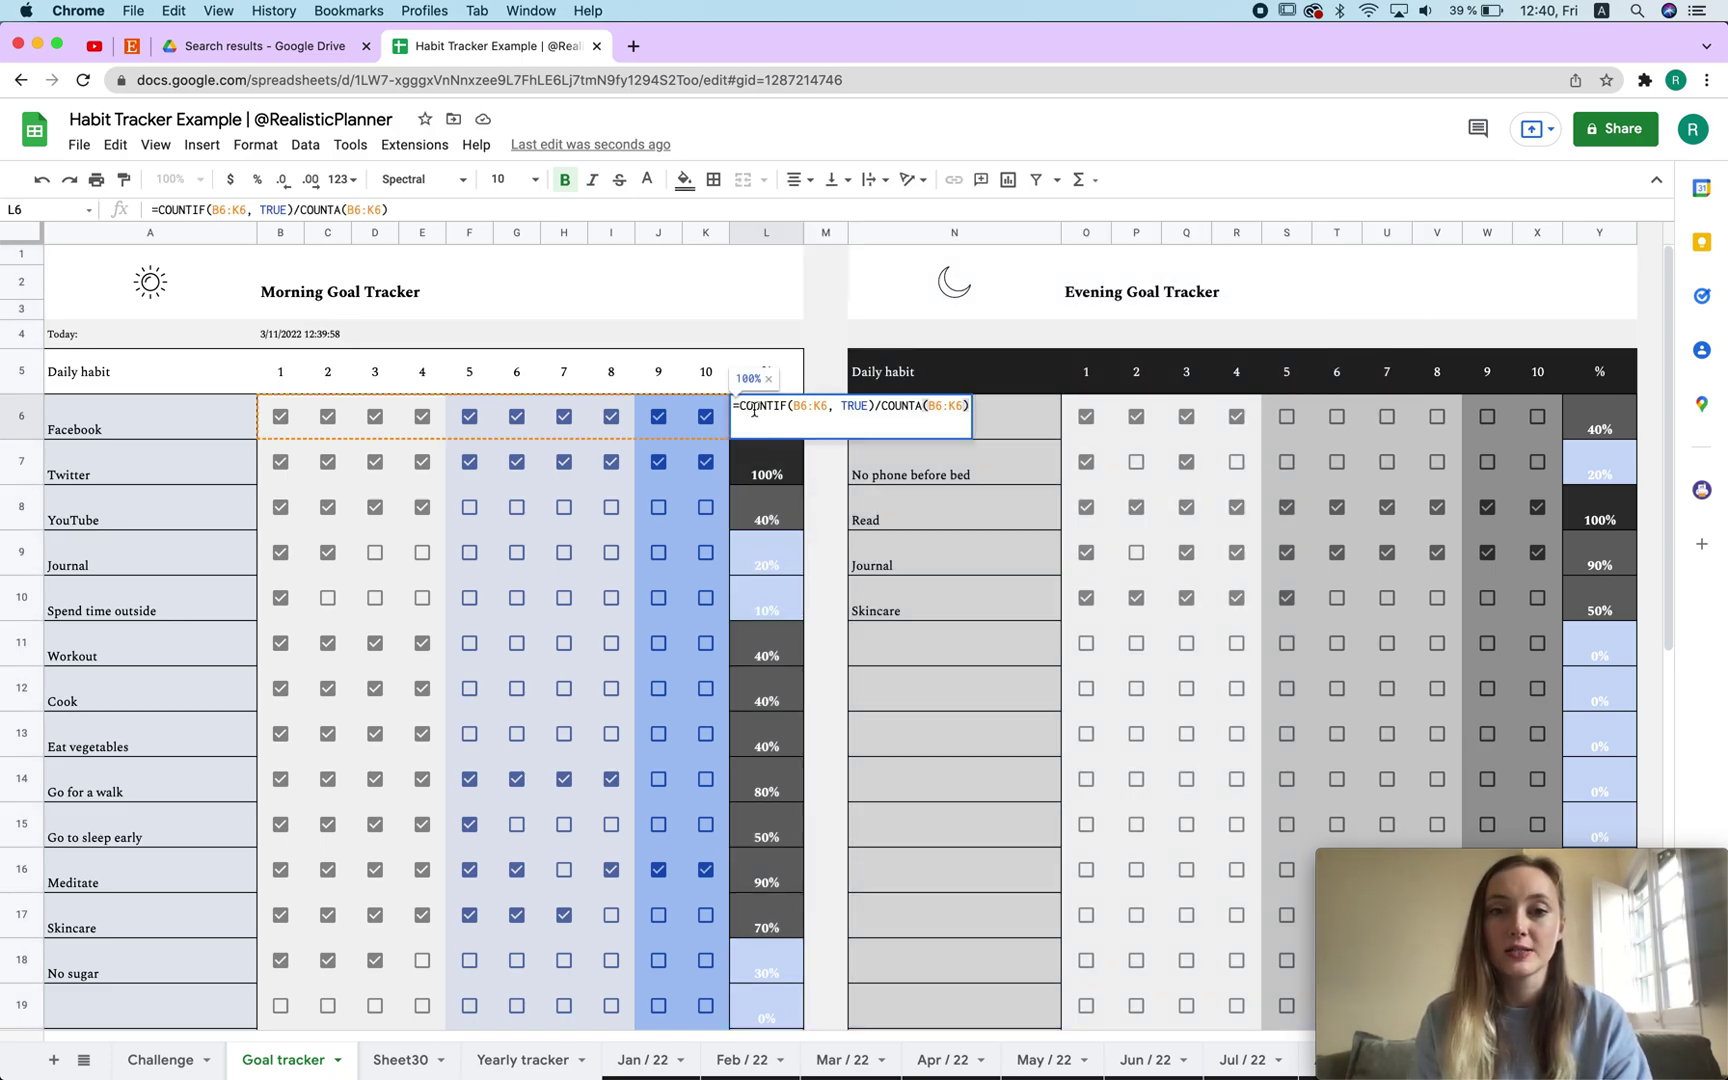
left_click(820, 406)
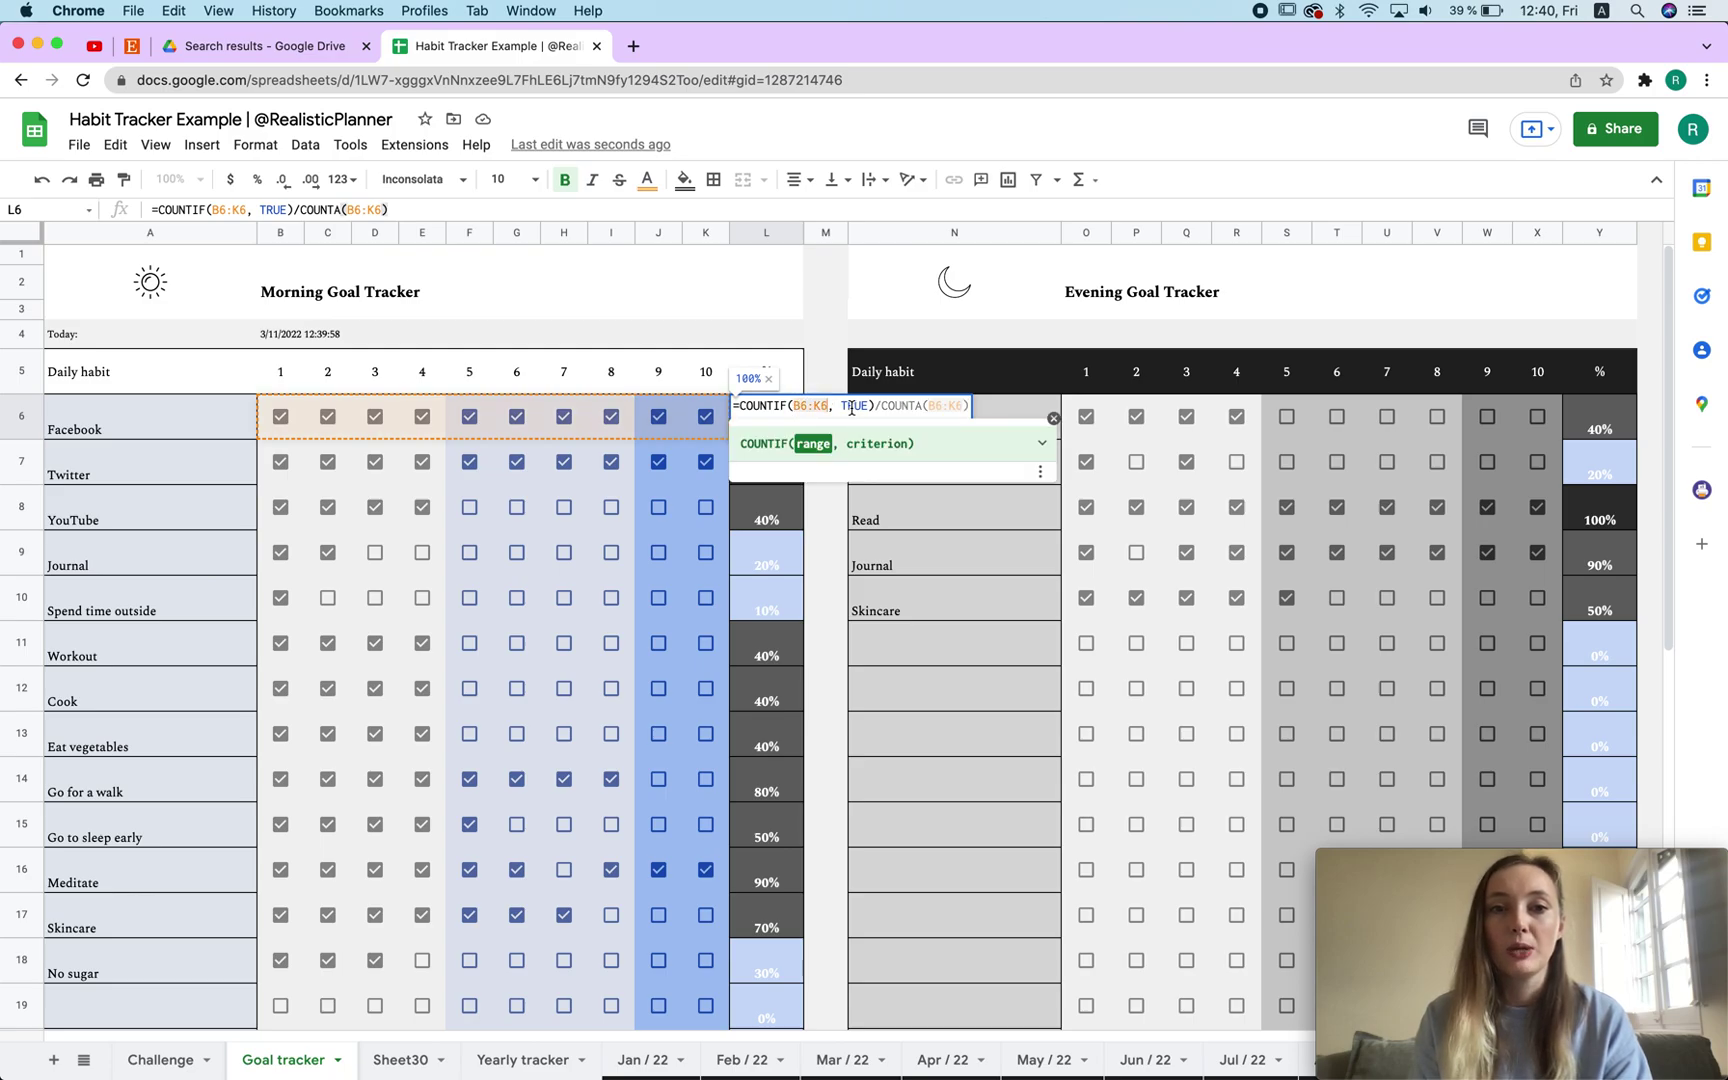
Step: Untick Twitter's day 8 and toggle Facebook's day 10 box to see its FALSE value
left_click(611, 462)
left_click(706, 420)
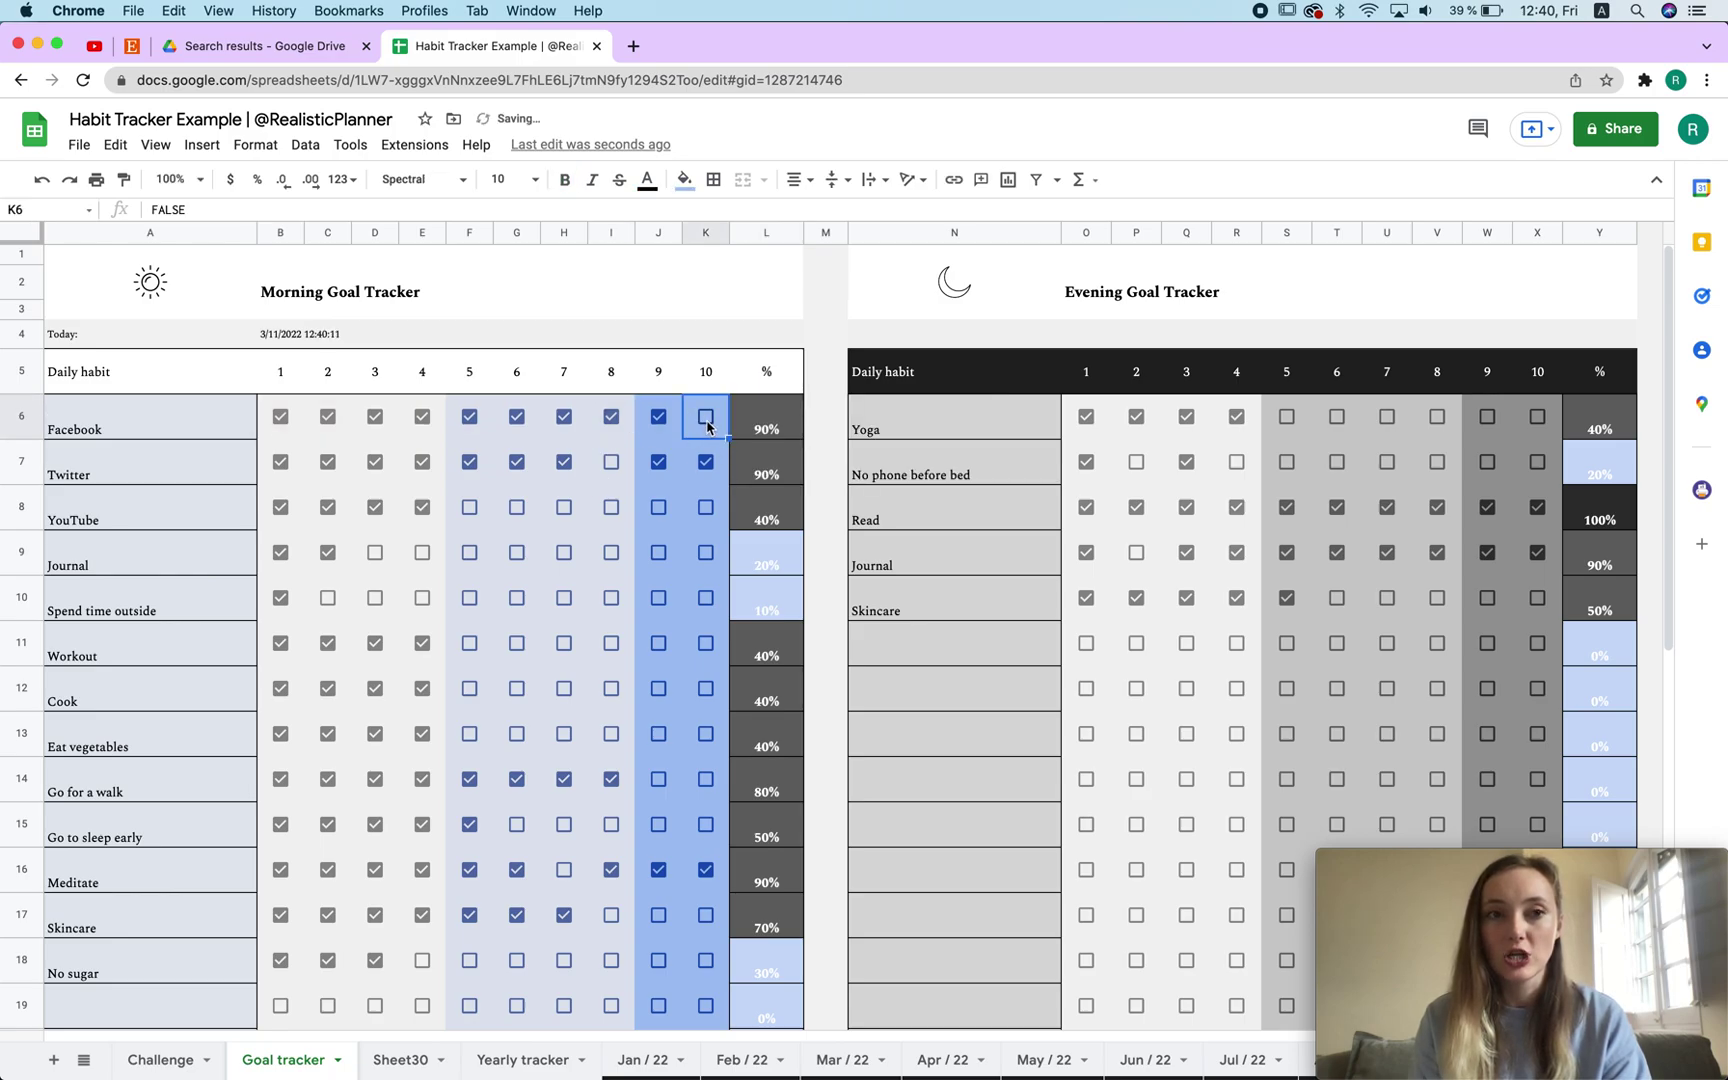
key("Return")
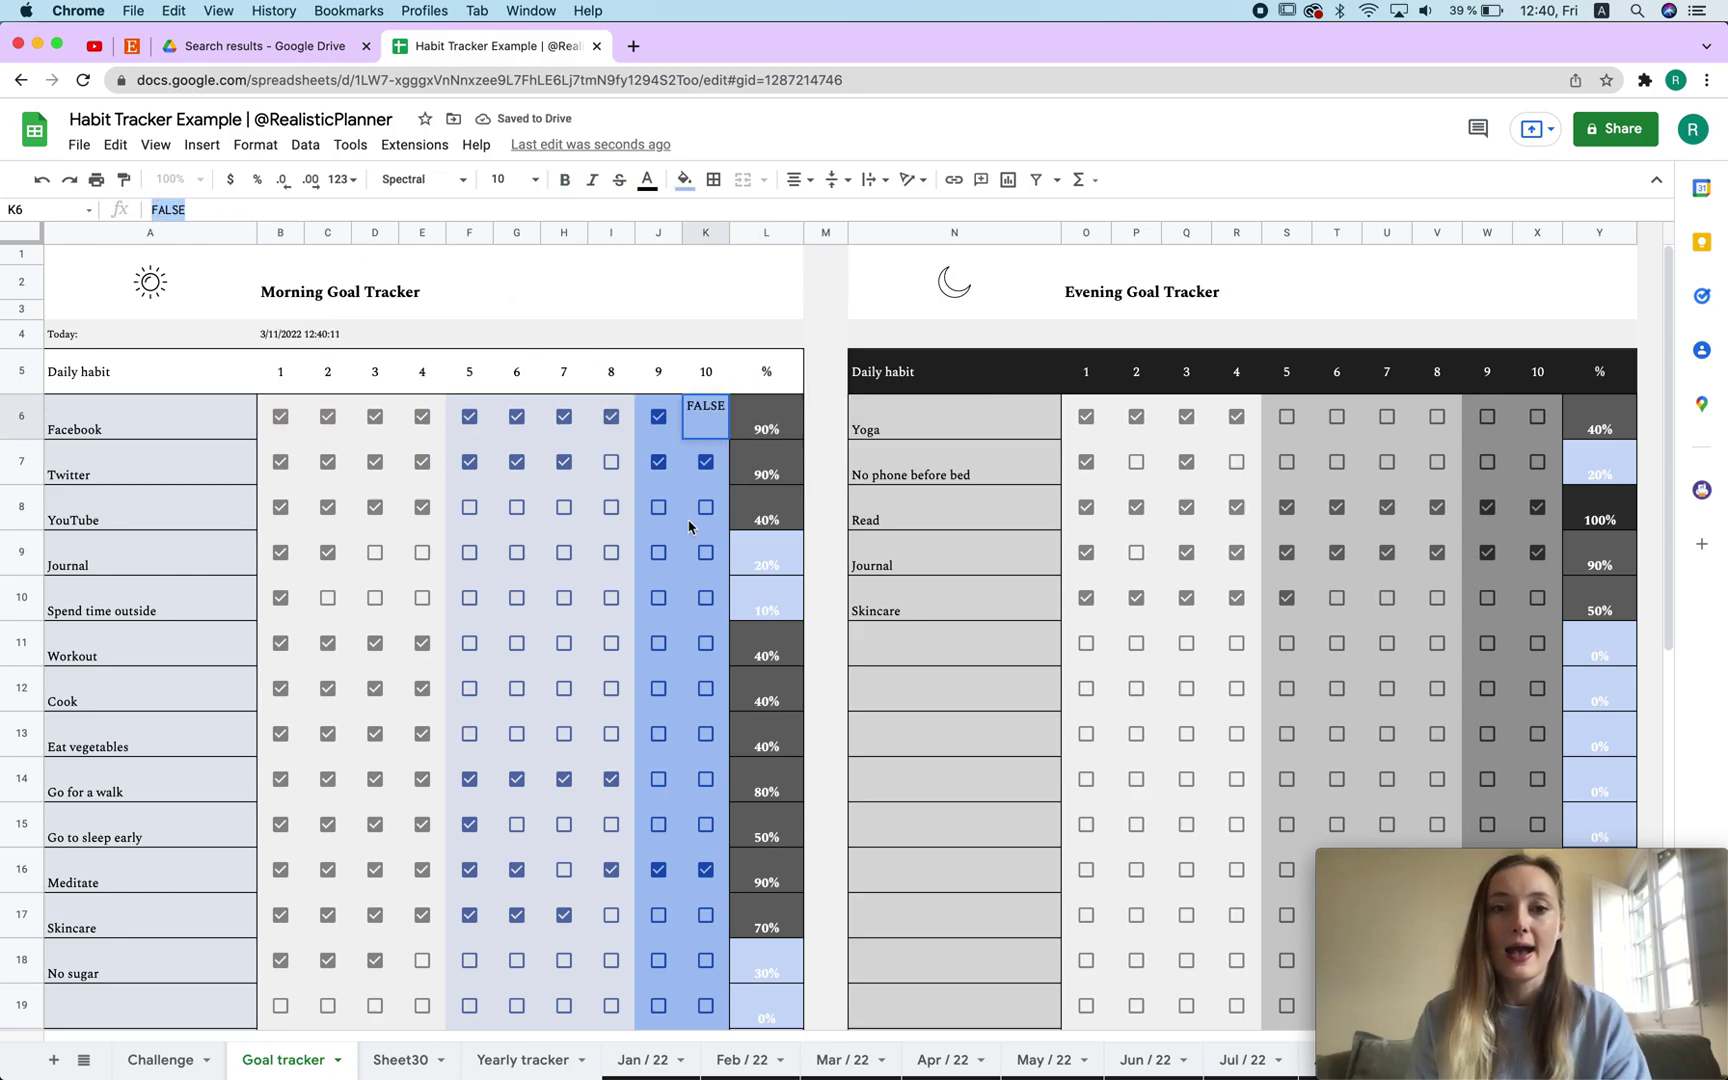
left_click(700, 425)
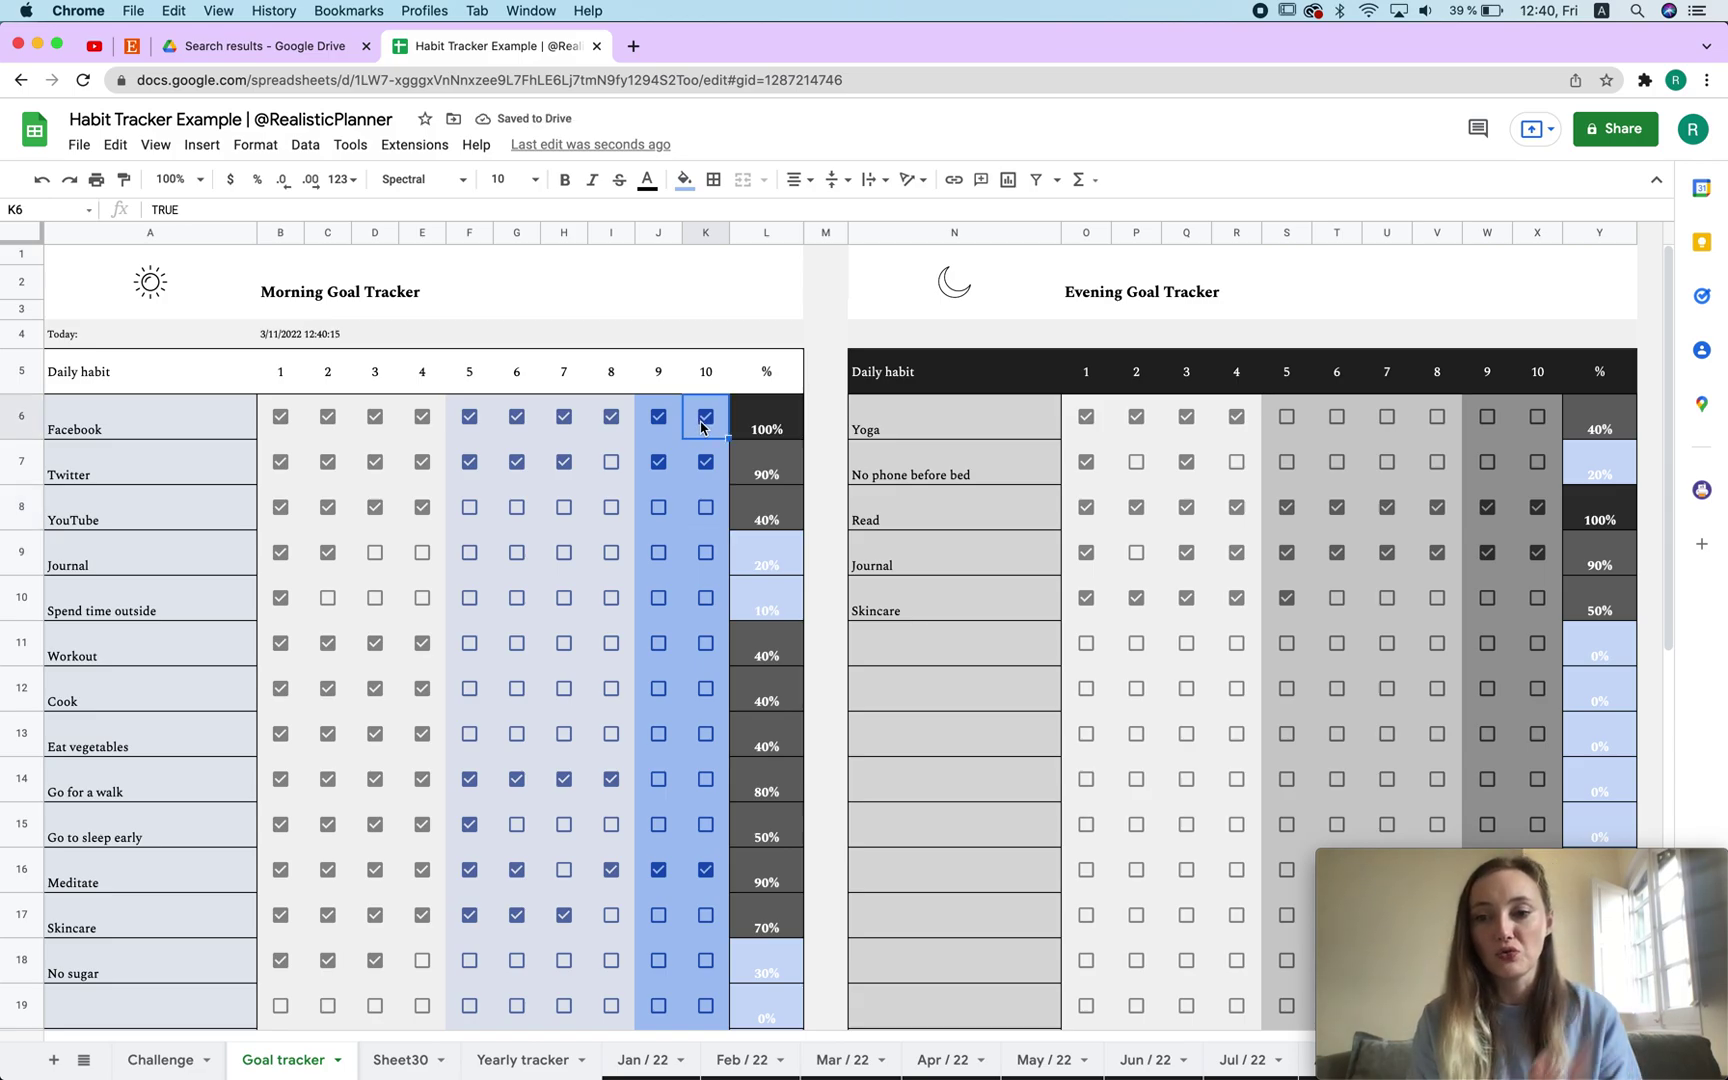
double_click(786, 427)
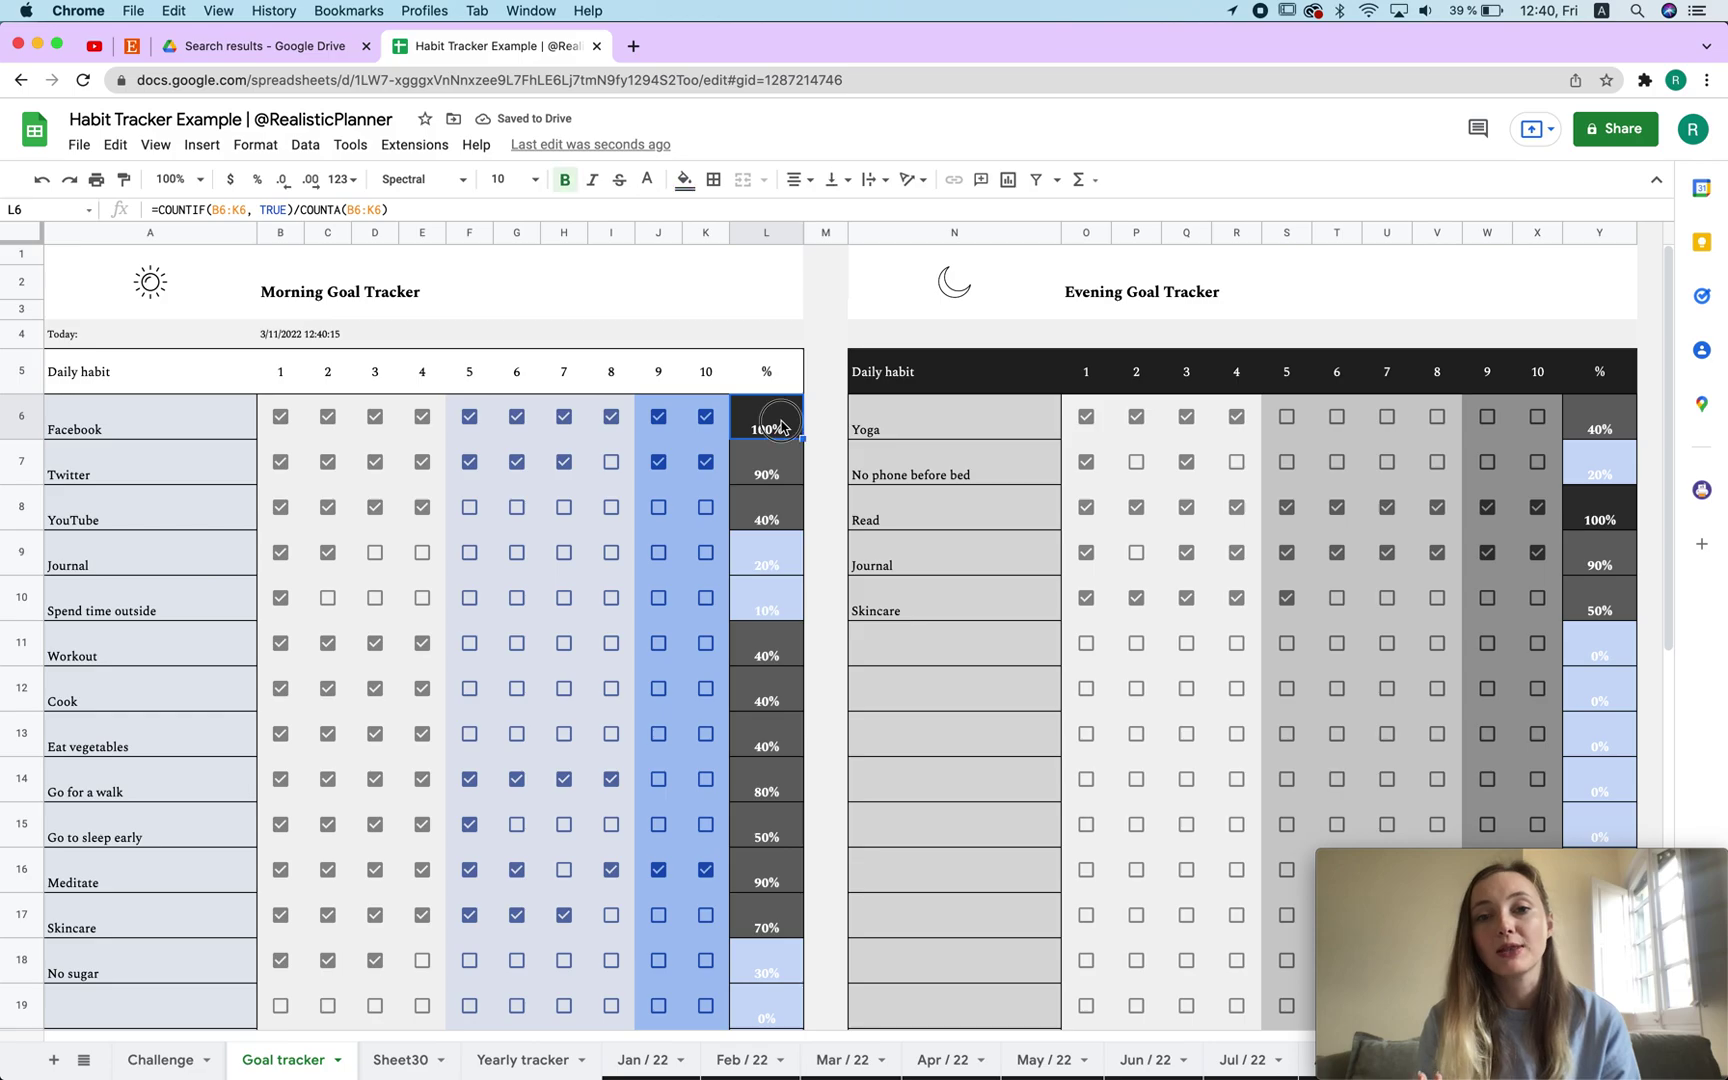
Step: Set both the COUNTIF and COUNTA ranges in L6 to B6:K6
left_click_drag(826, 410, 793, 410)
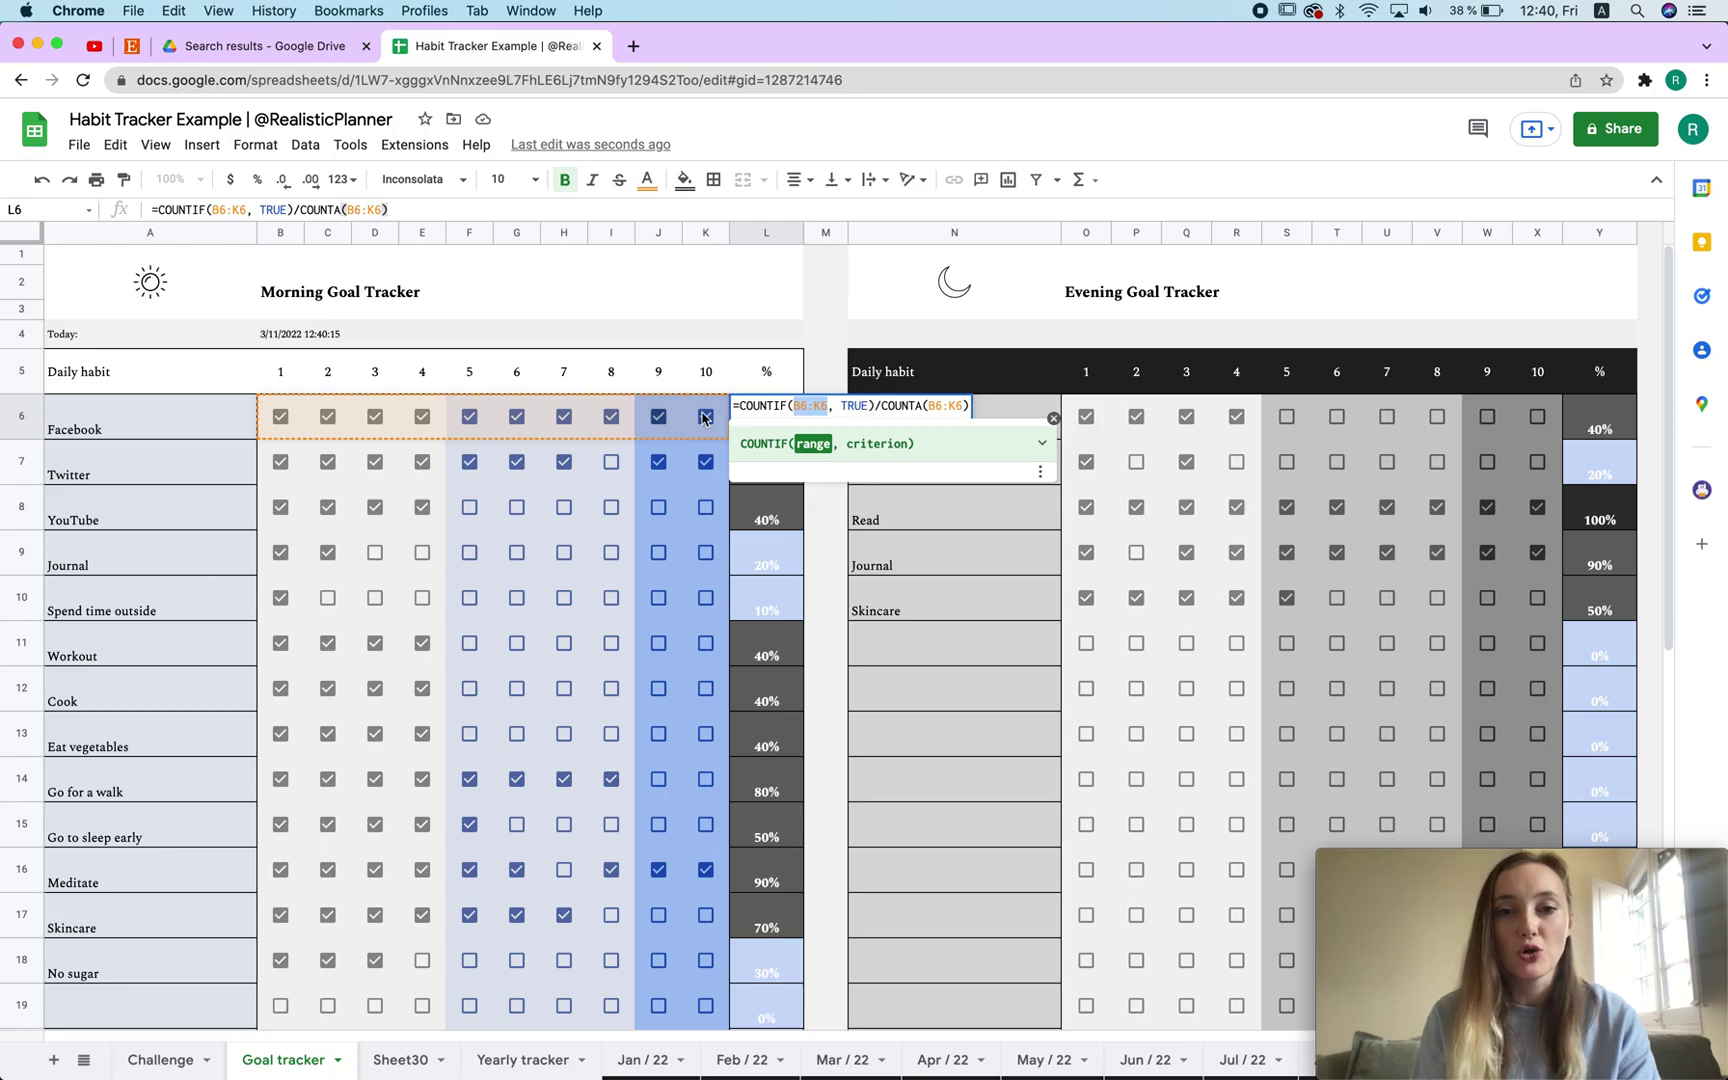
key("BackSpace")
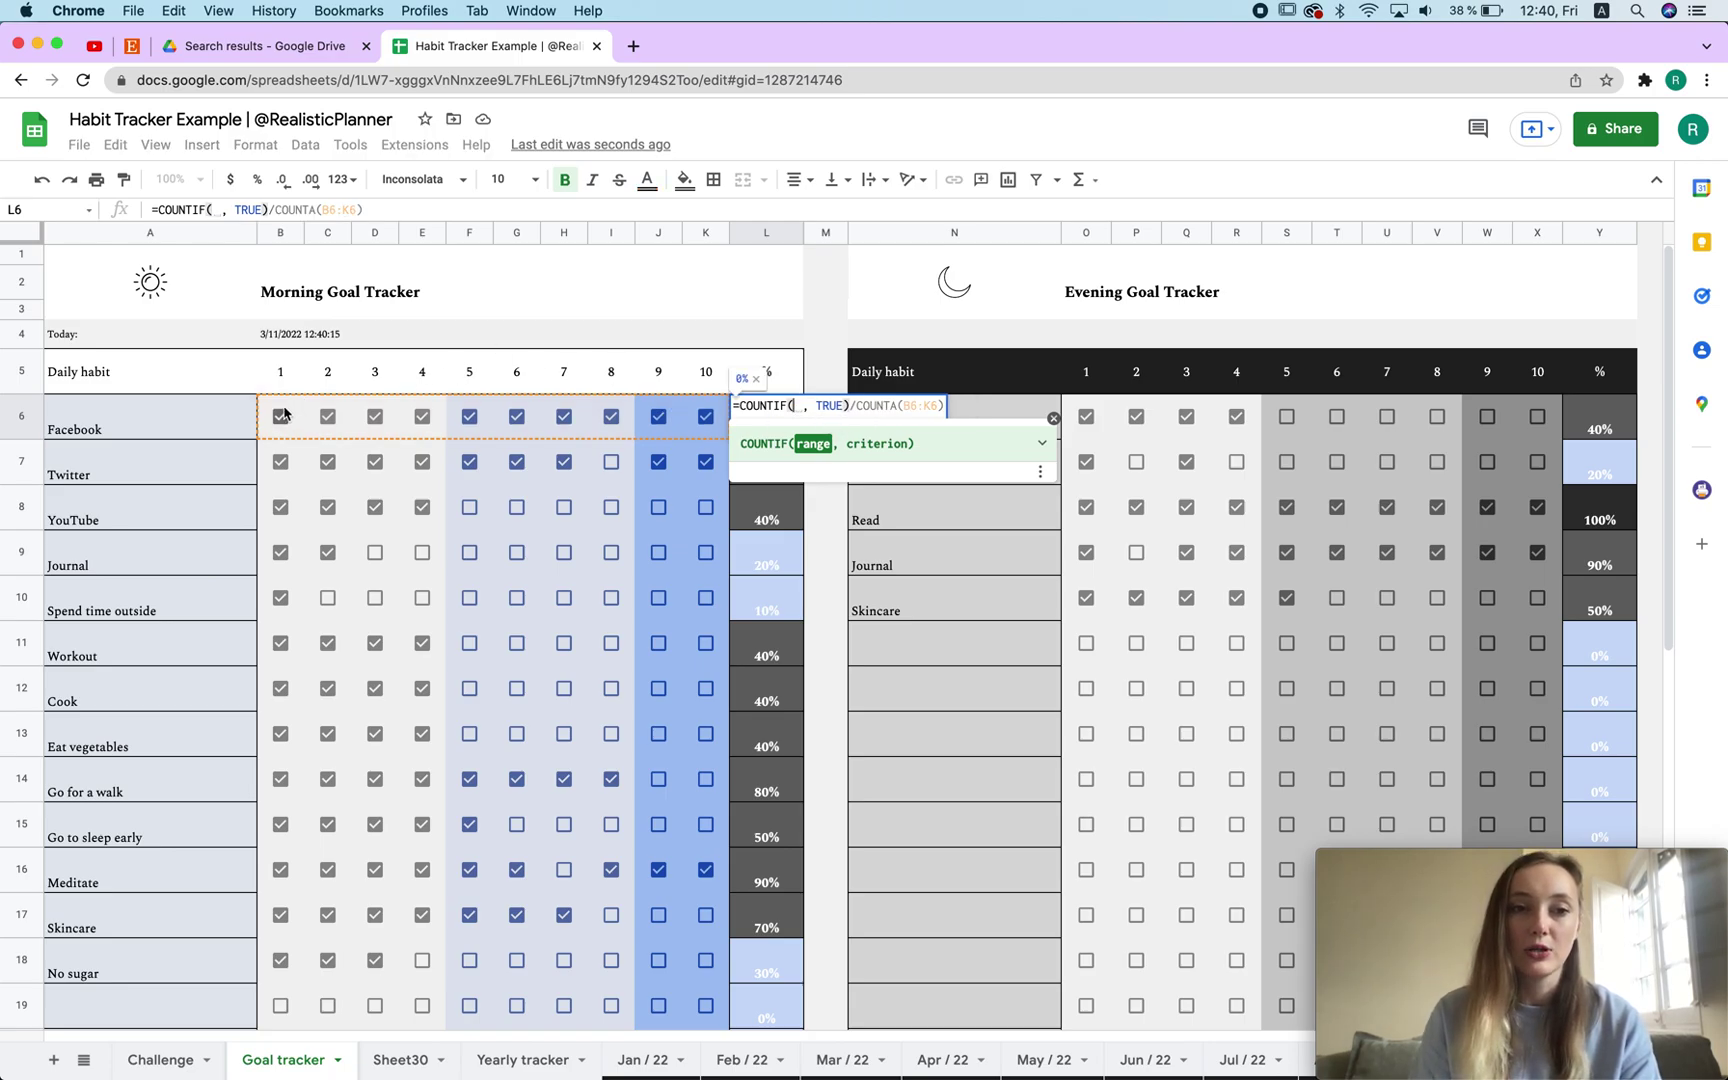
left_click_drag(280, 416, 708, 410)
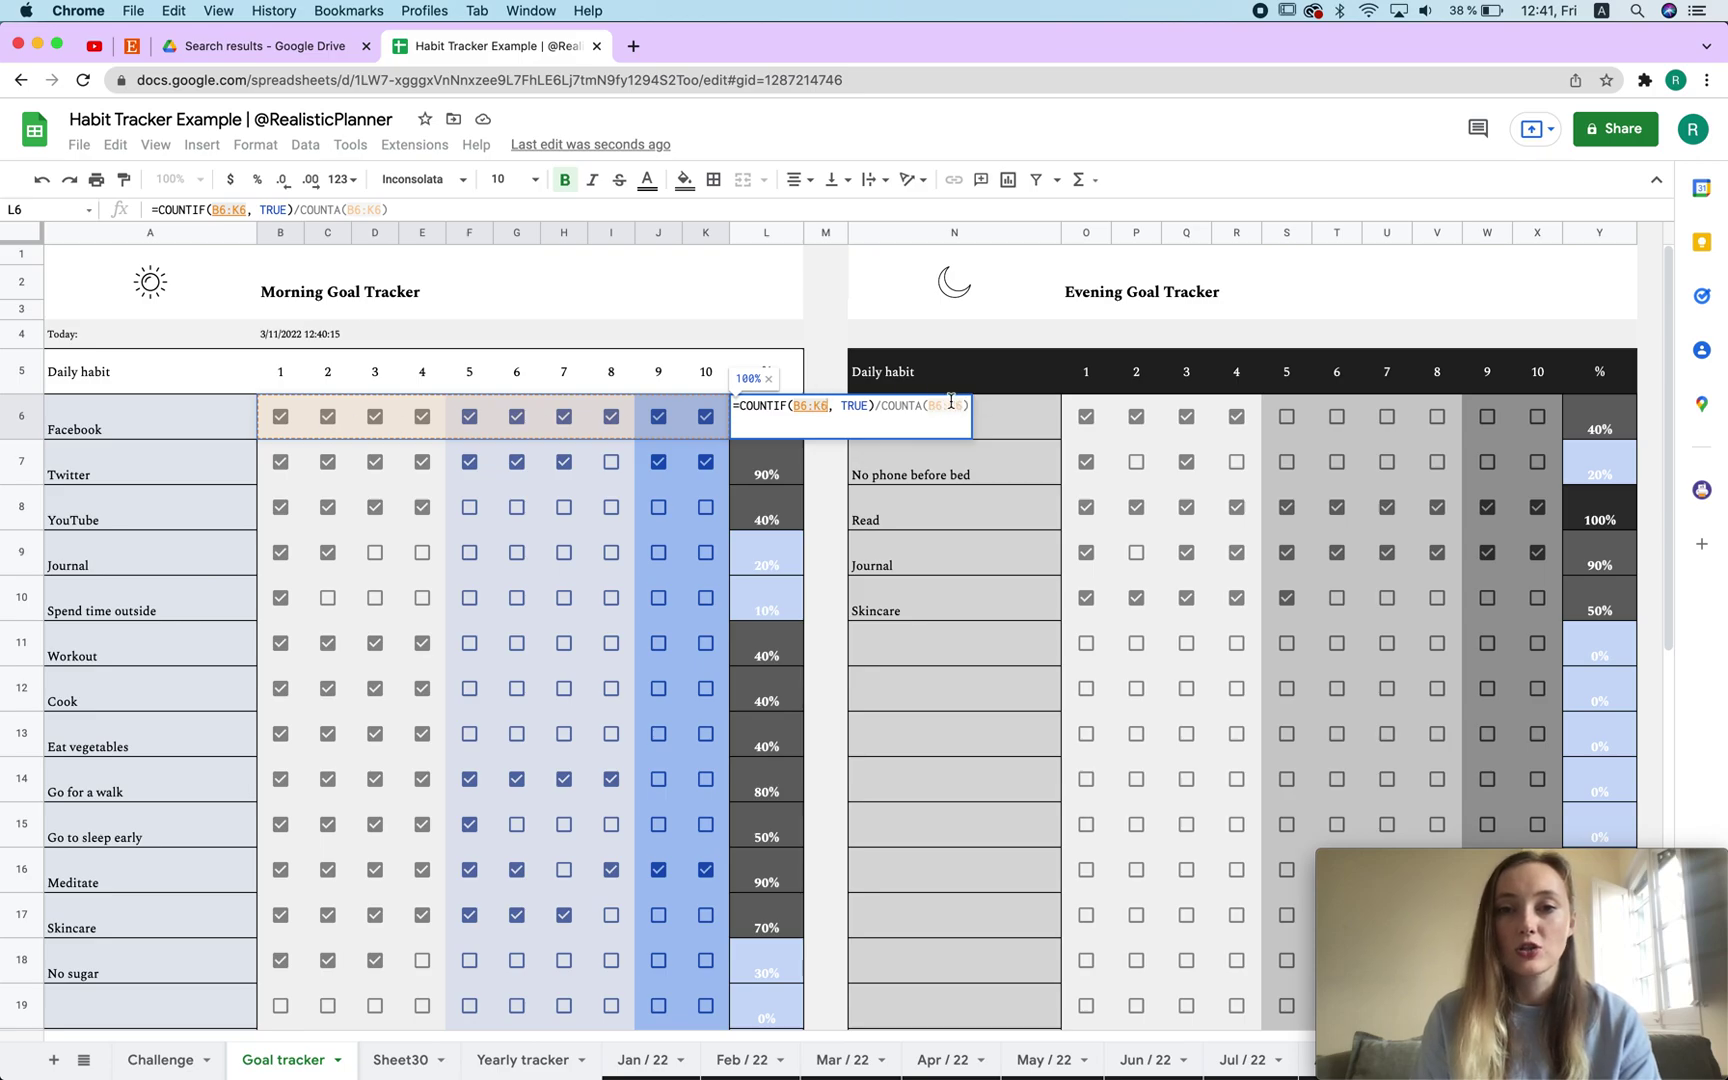
left_click_drag(829, 405, 793, 410)
key("super+c")
left_click_drag(928, 407, 961, 407)
key("super+v")
key("Return")
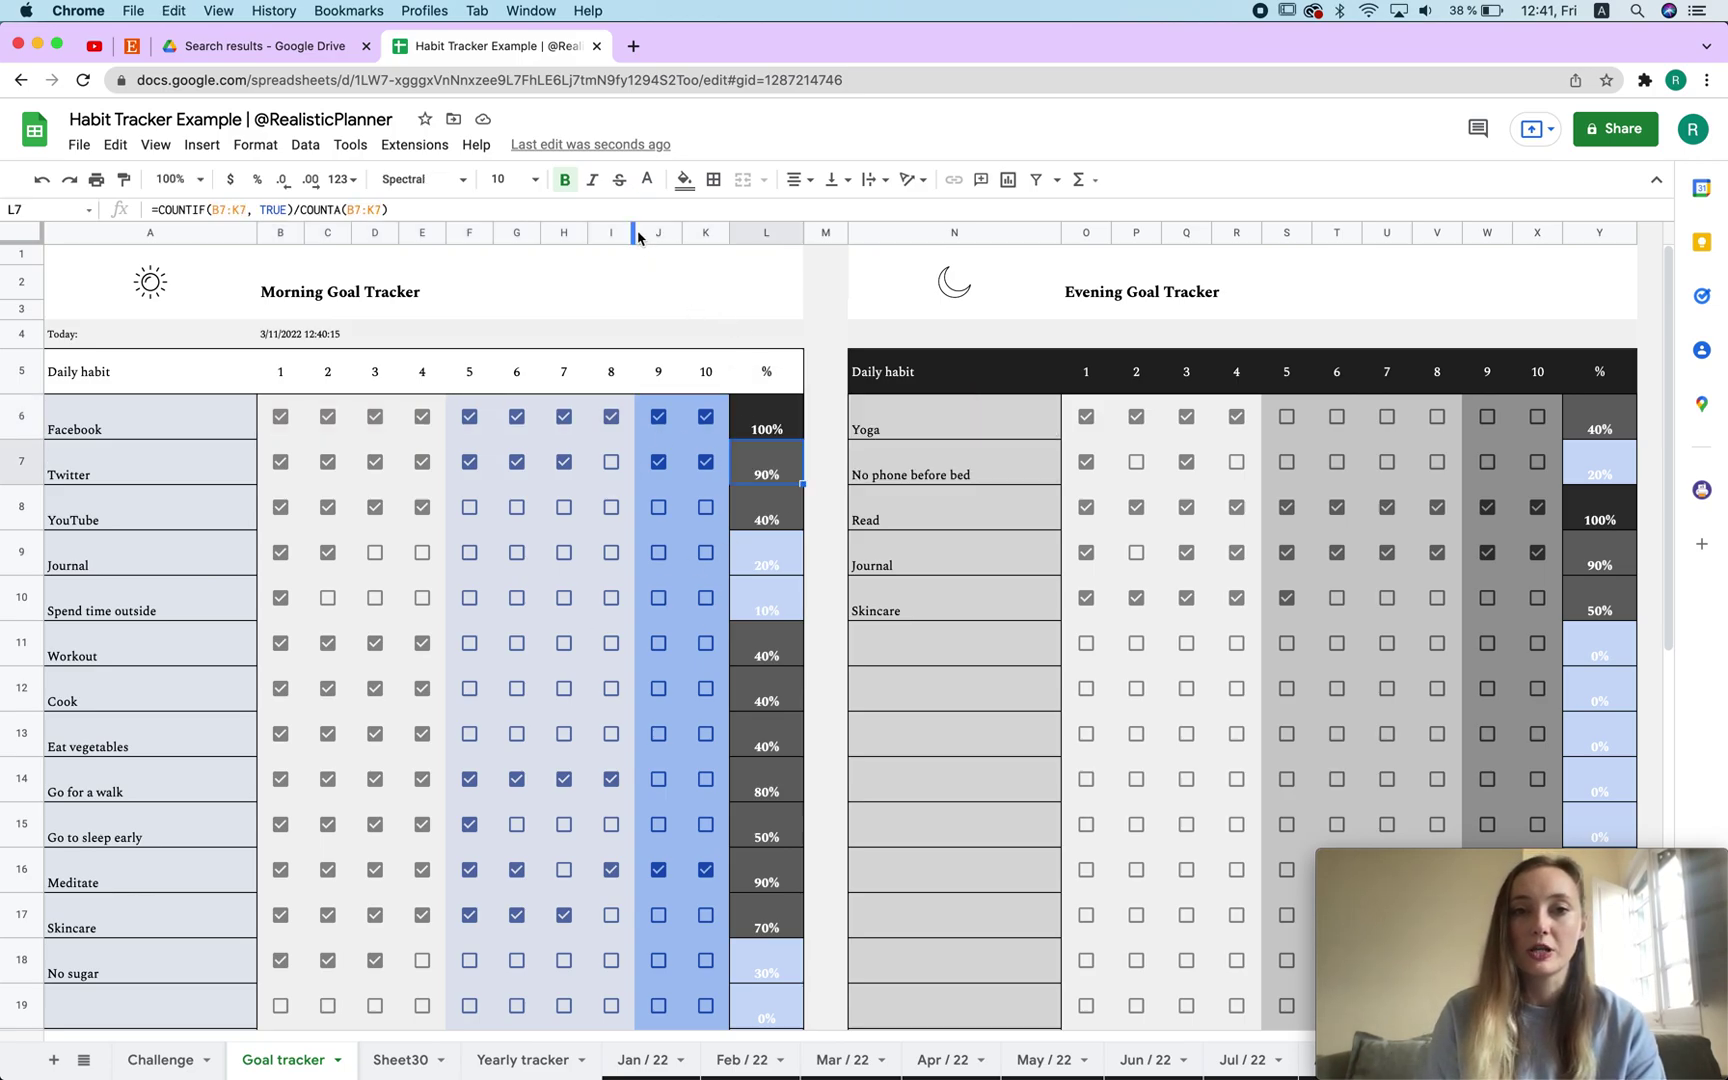
left_click_drag(657, 231, 706, 231)
Step: Insert two new day columns after day 10, moving the % formula to N6
right_click(706, 232)
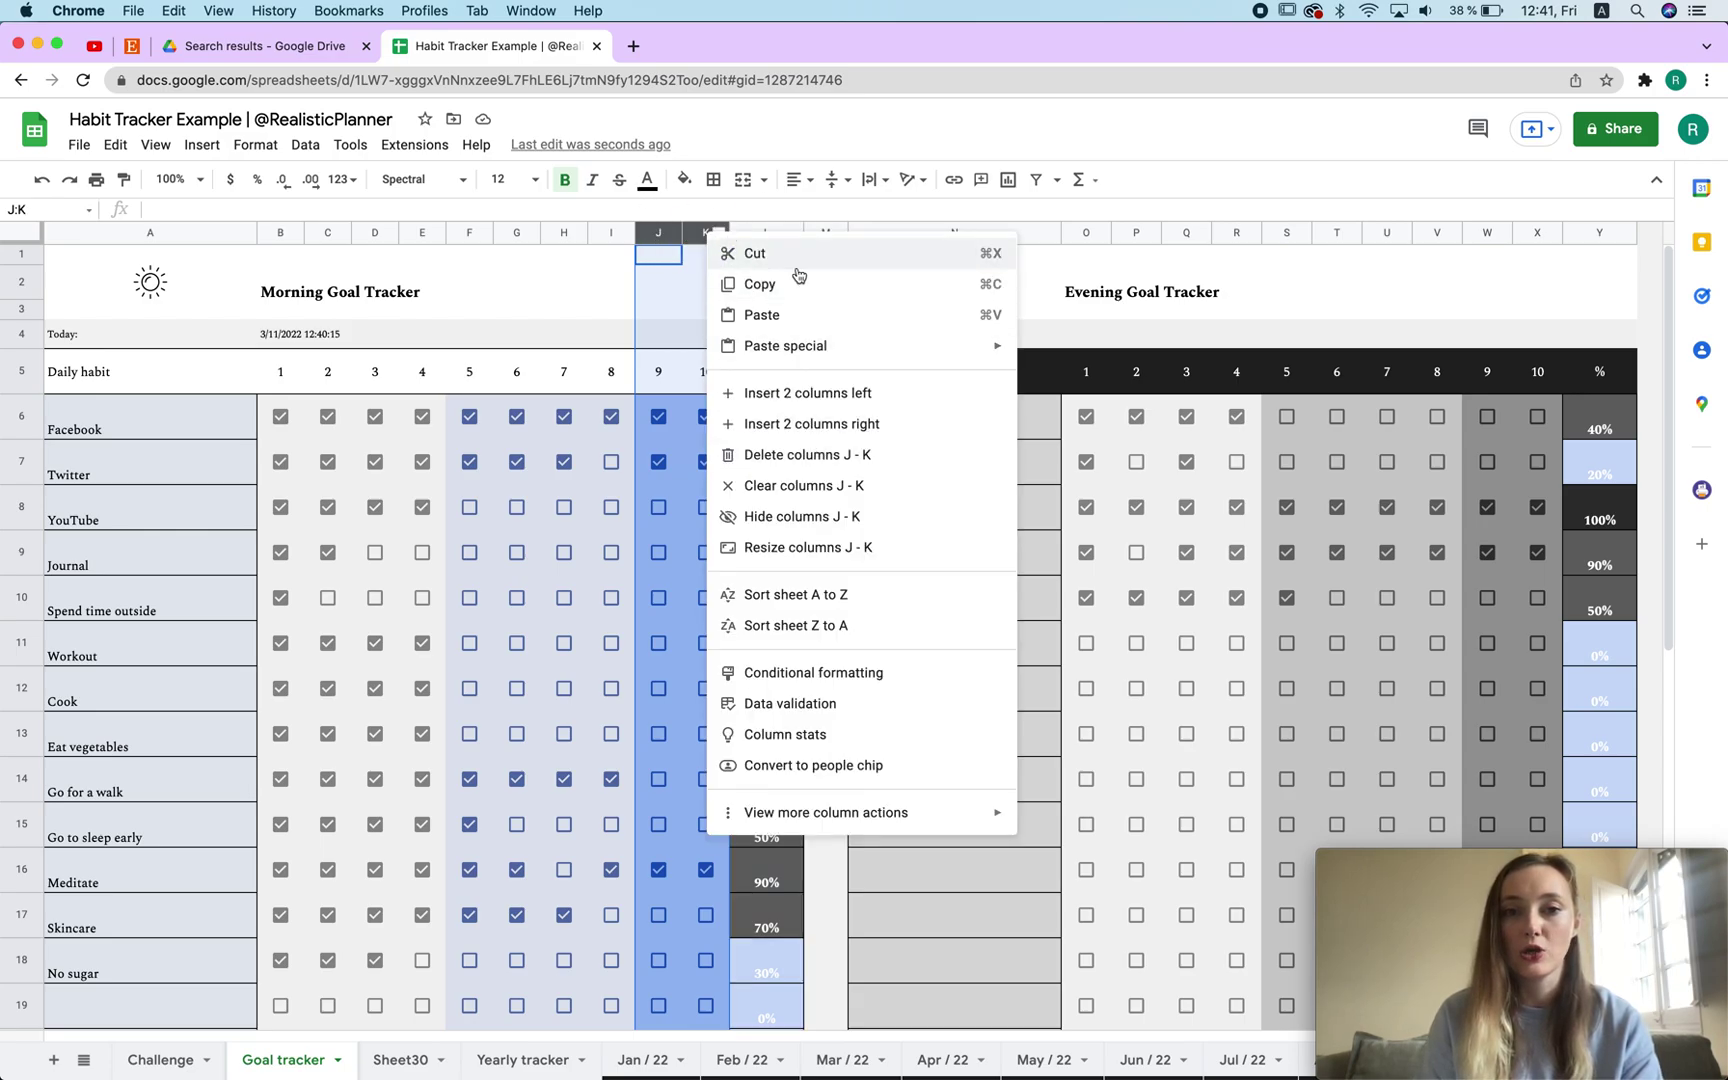
left_click(880, 434)
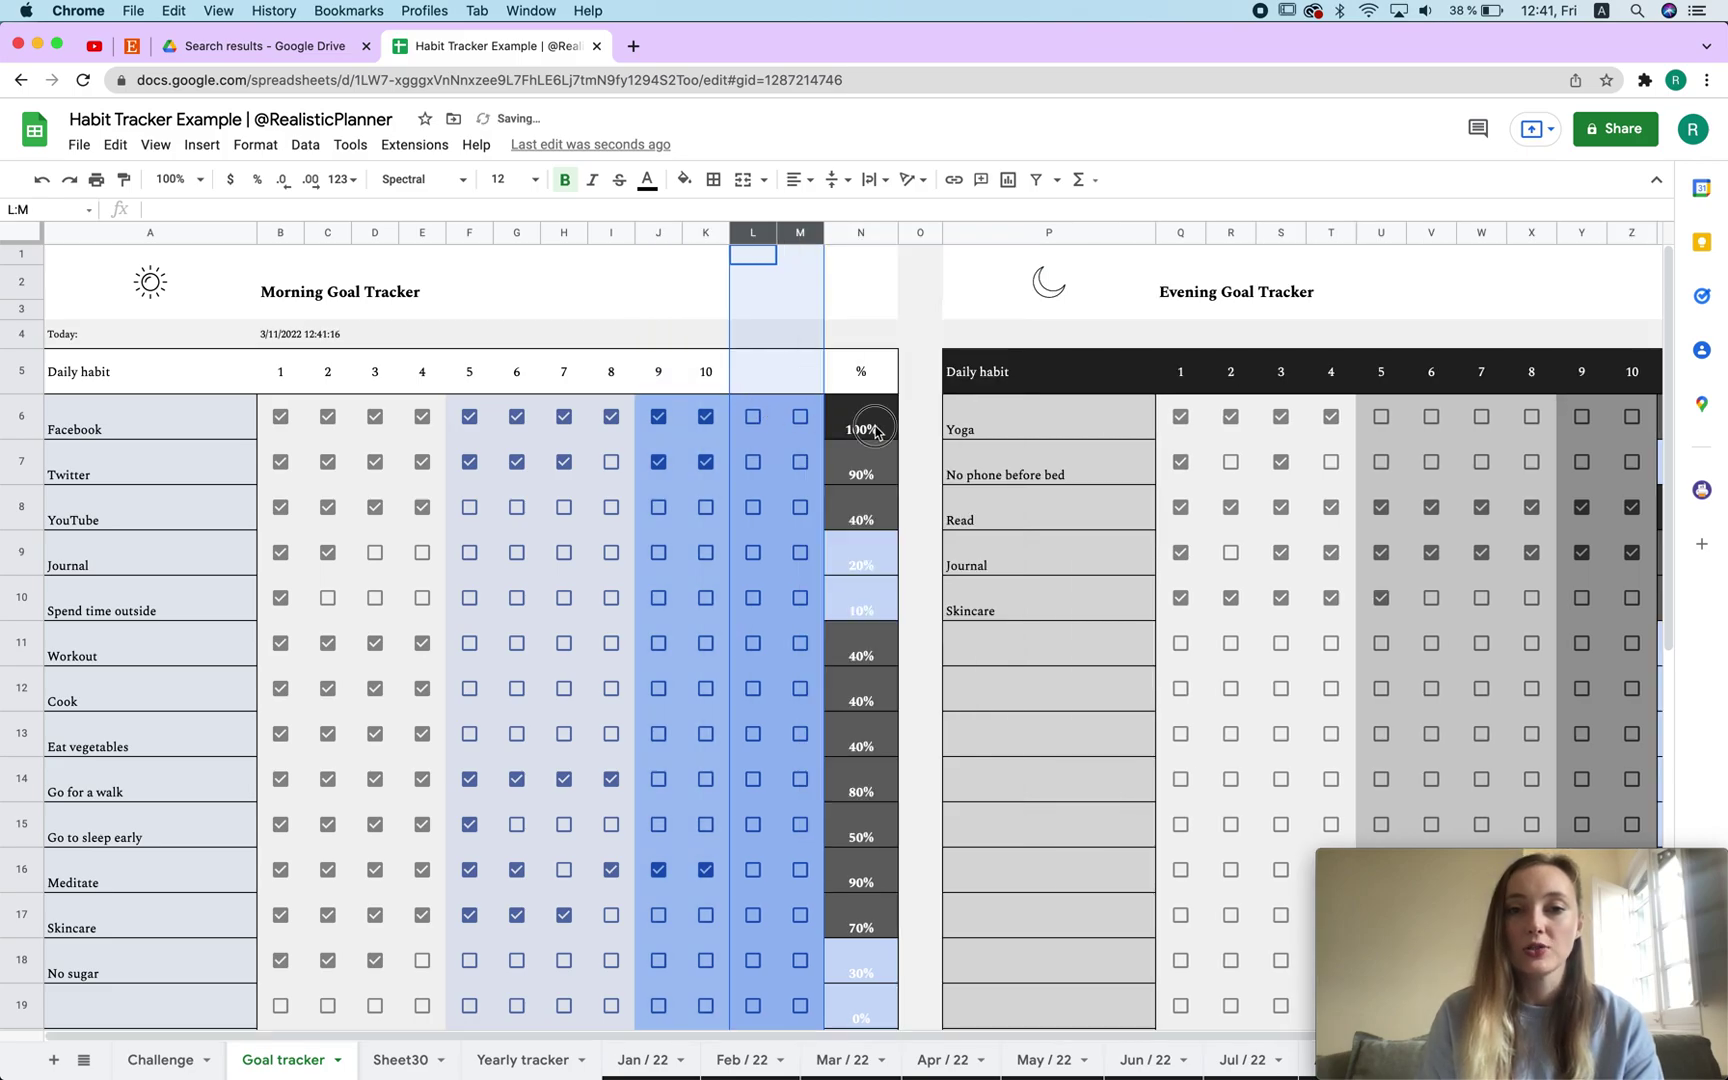
left_click(855, 428)
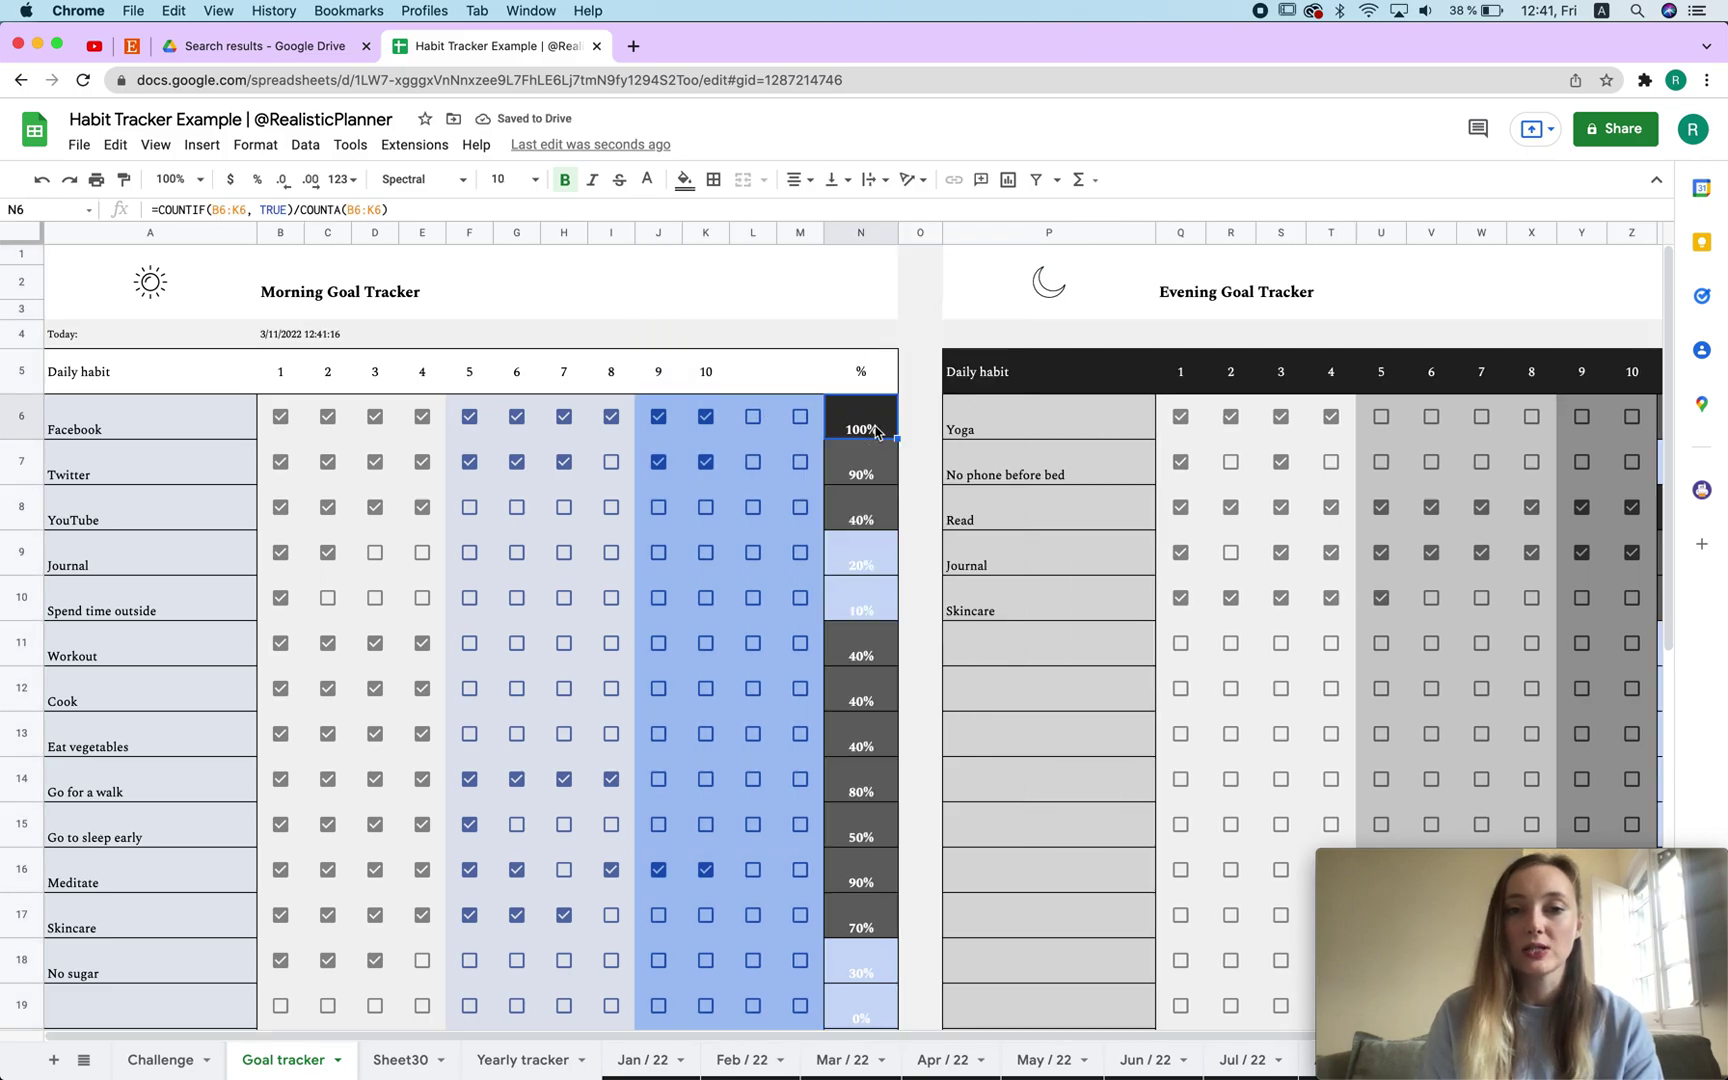
left_click(712, 381)
left_click_drag(658, 375, 822, 390)
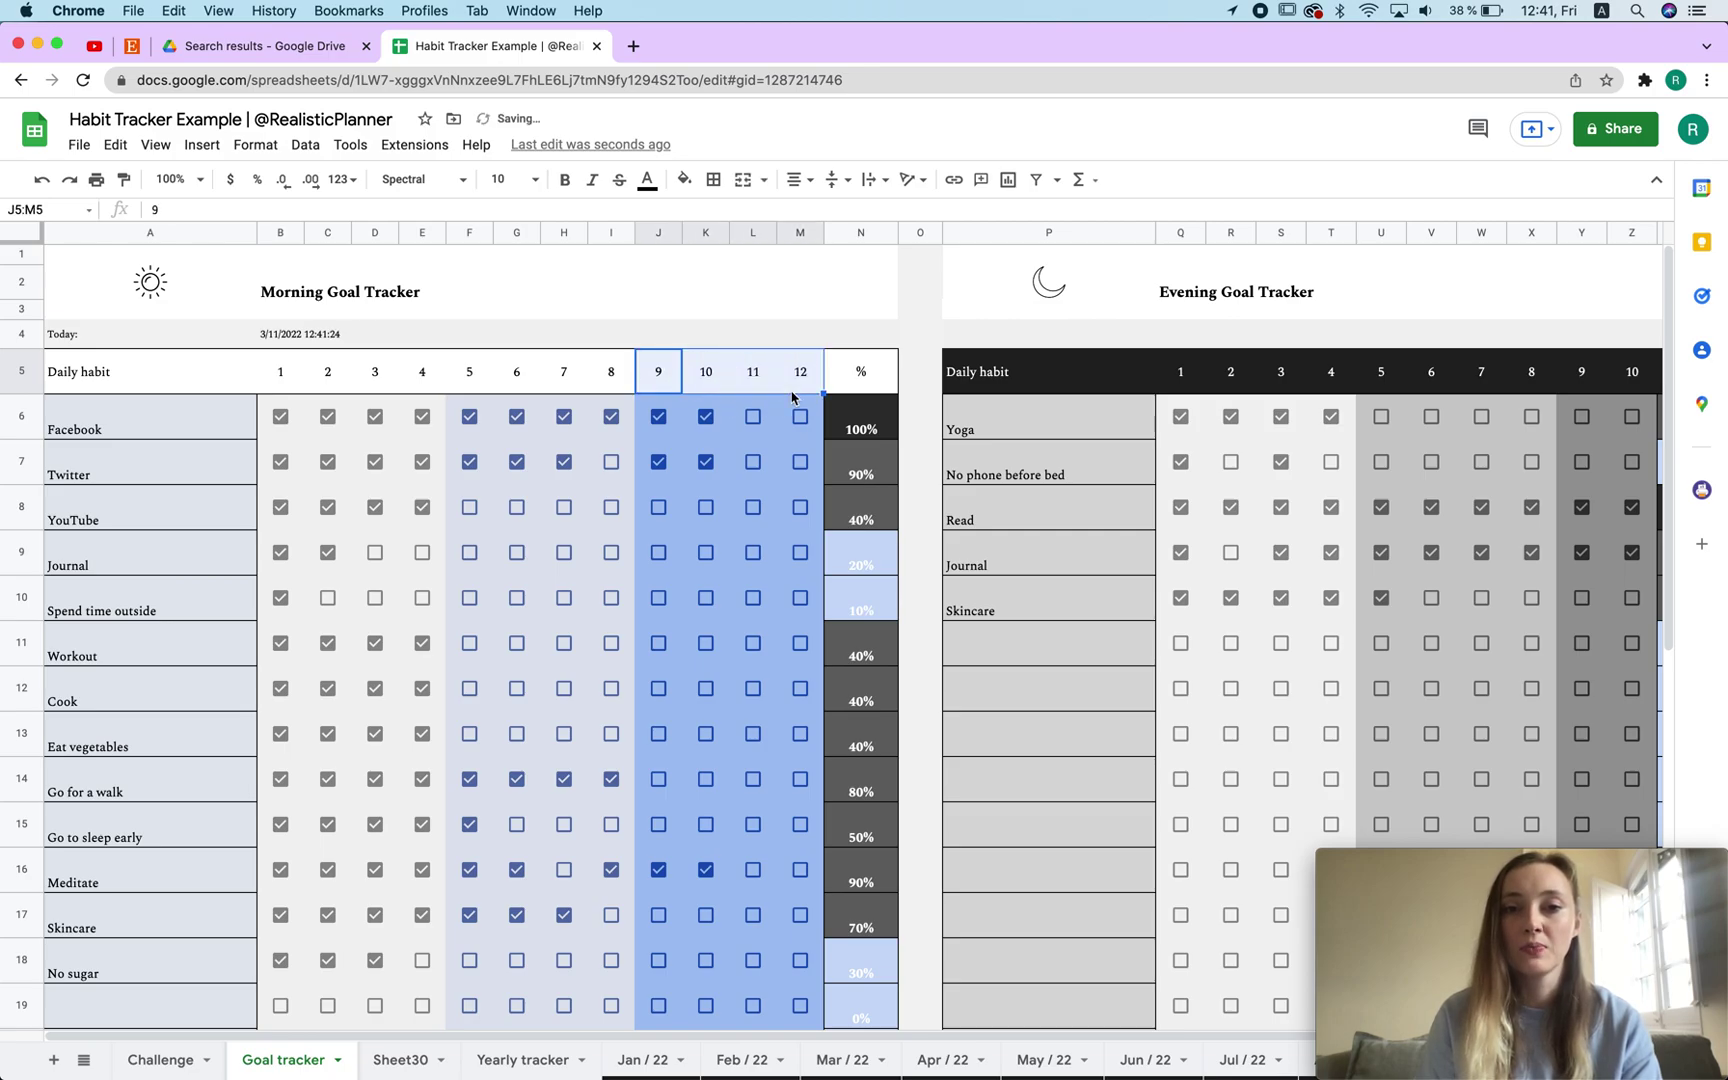
Step: Change the COUNTIF range in N6 to B6:M6
double_click(873, 433)
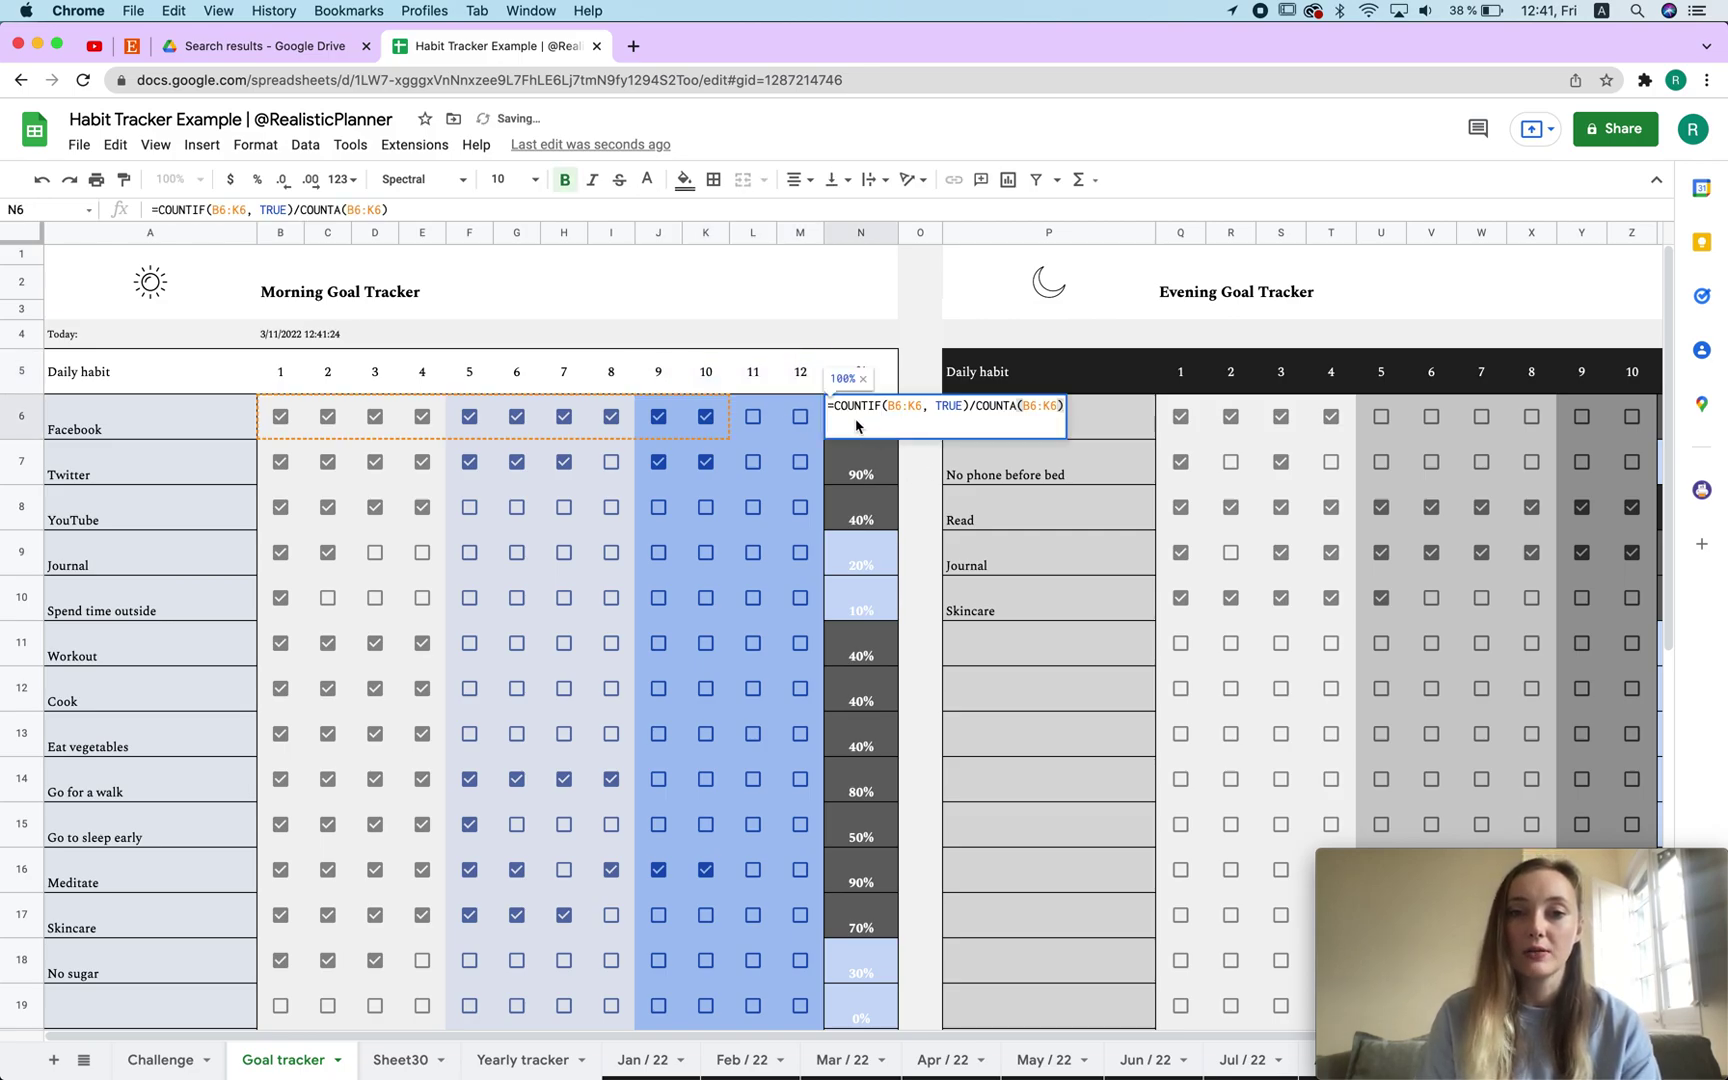
left_click_drag(884, 405, 921, 405)
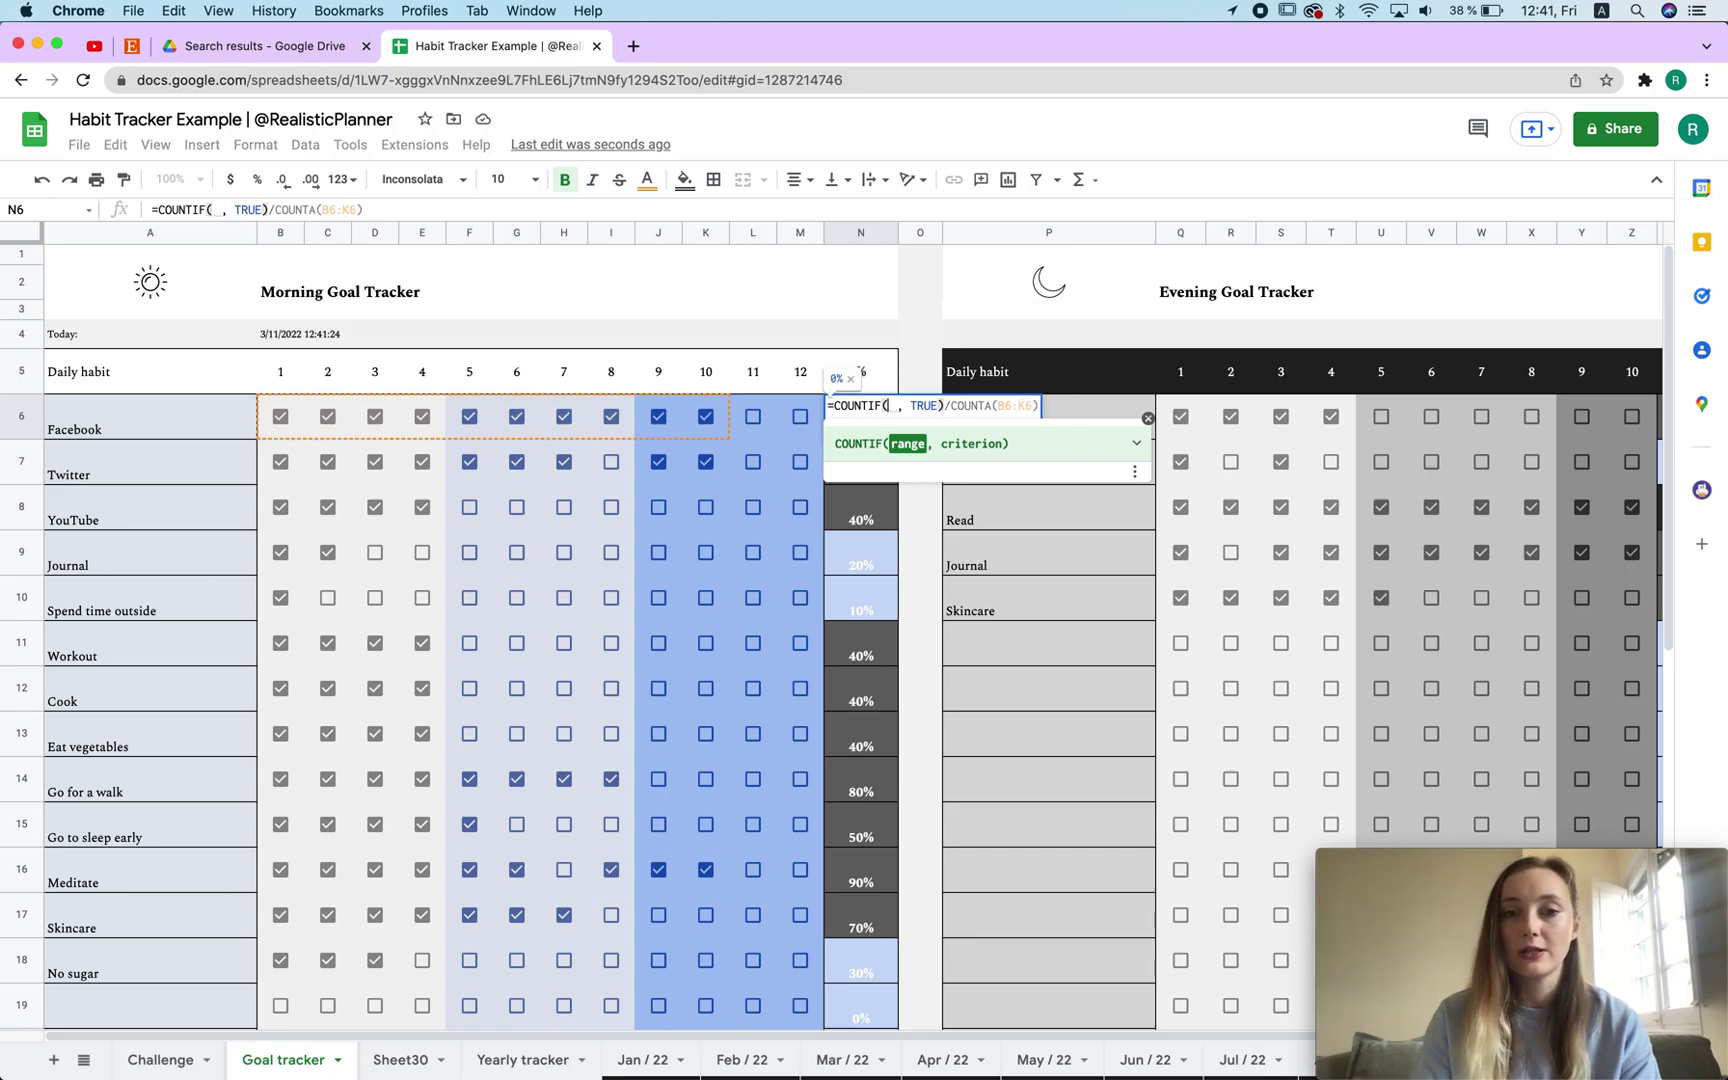
left_click(278, 410)
left_click_drag(278, 410, 815, 422)
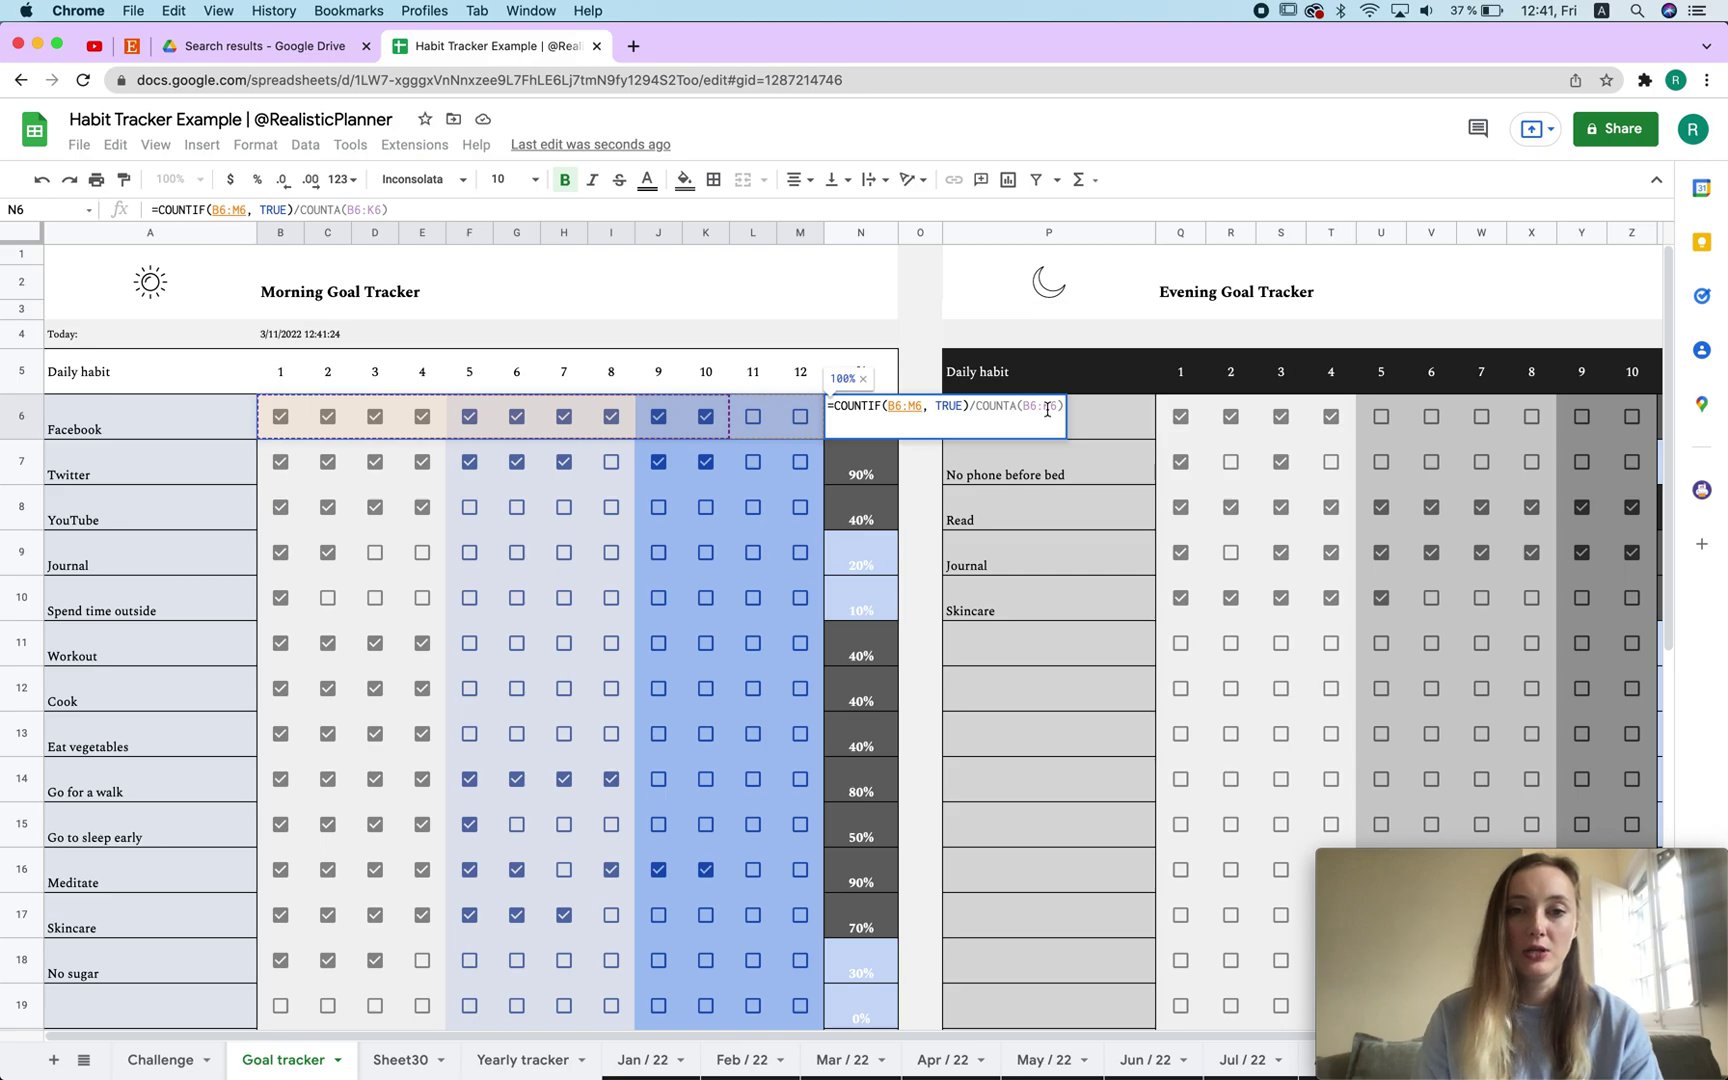
key("Return")
key("Up")
key("Return")
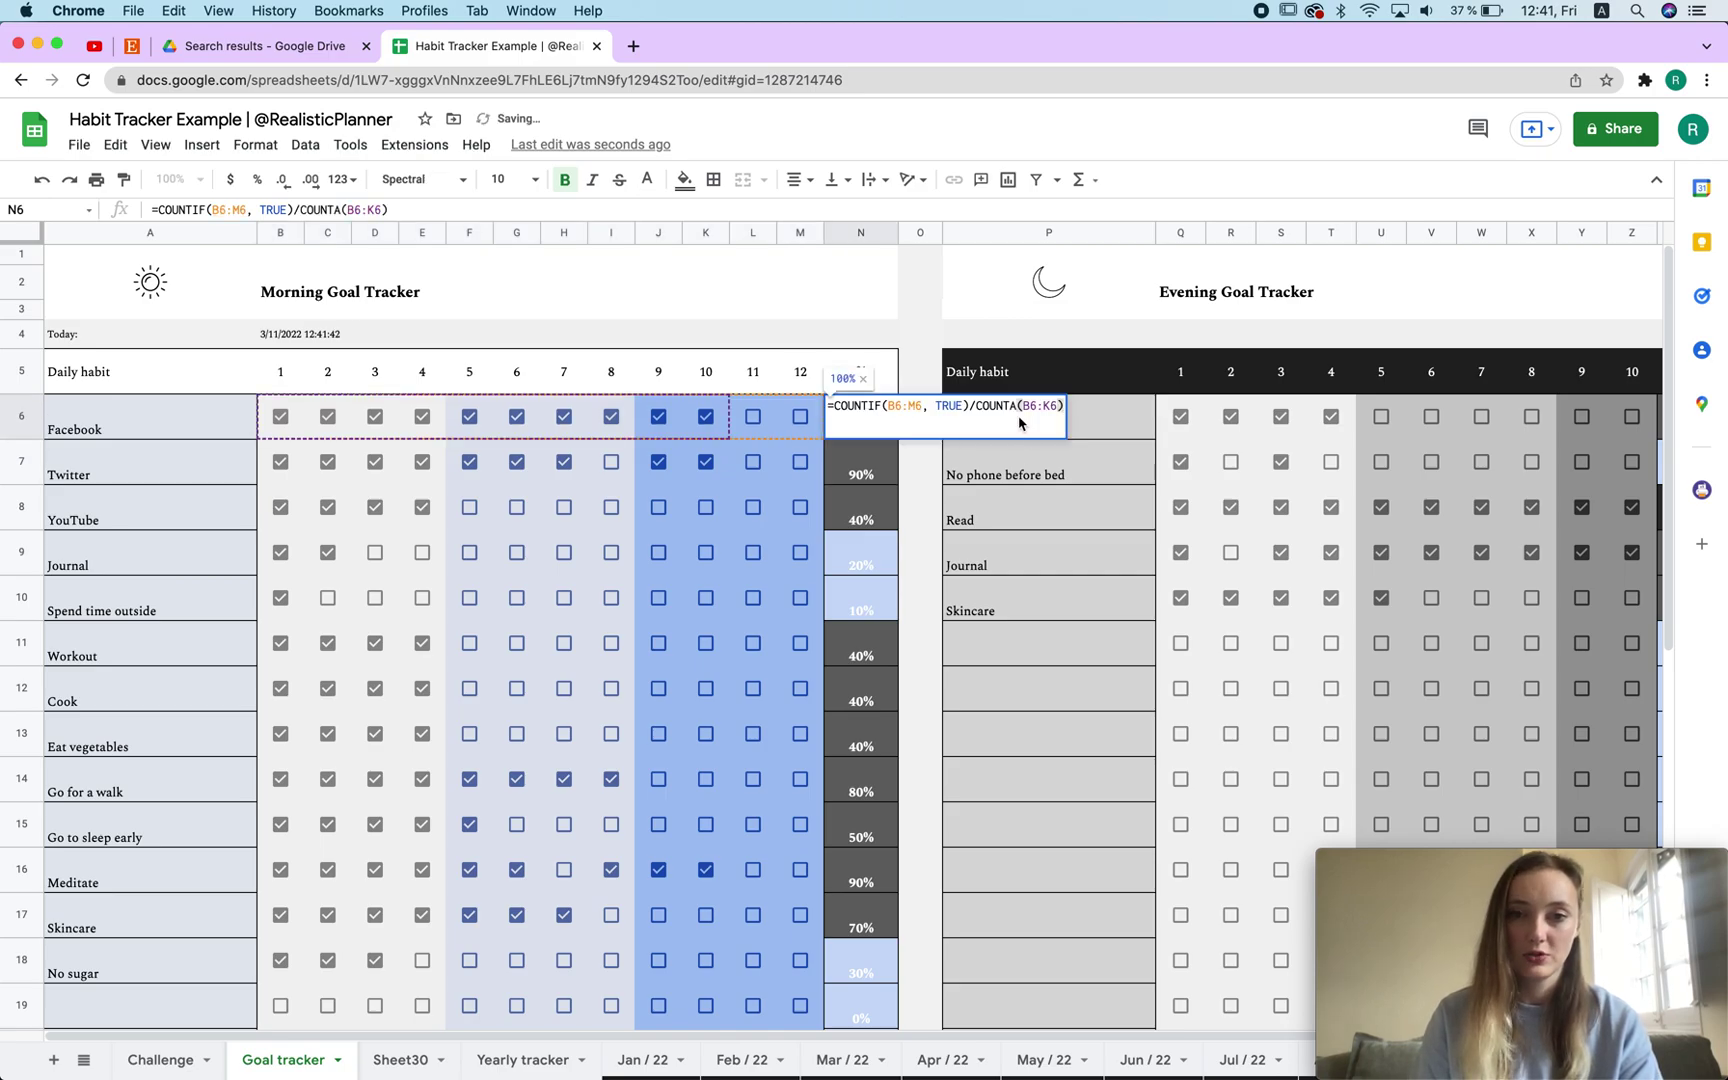
left_click(733, 566)
left_click(862, 430)
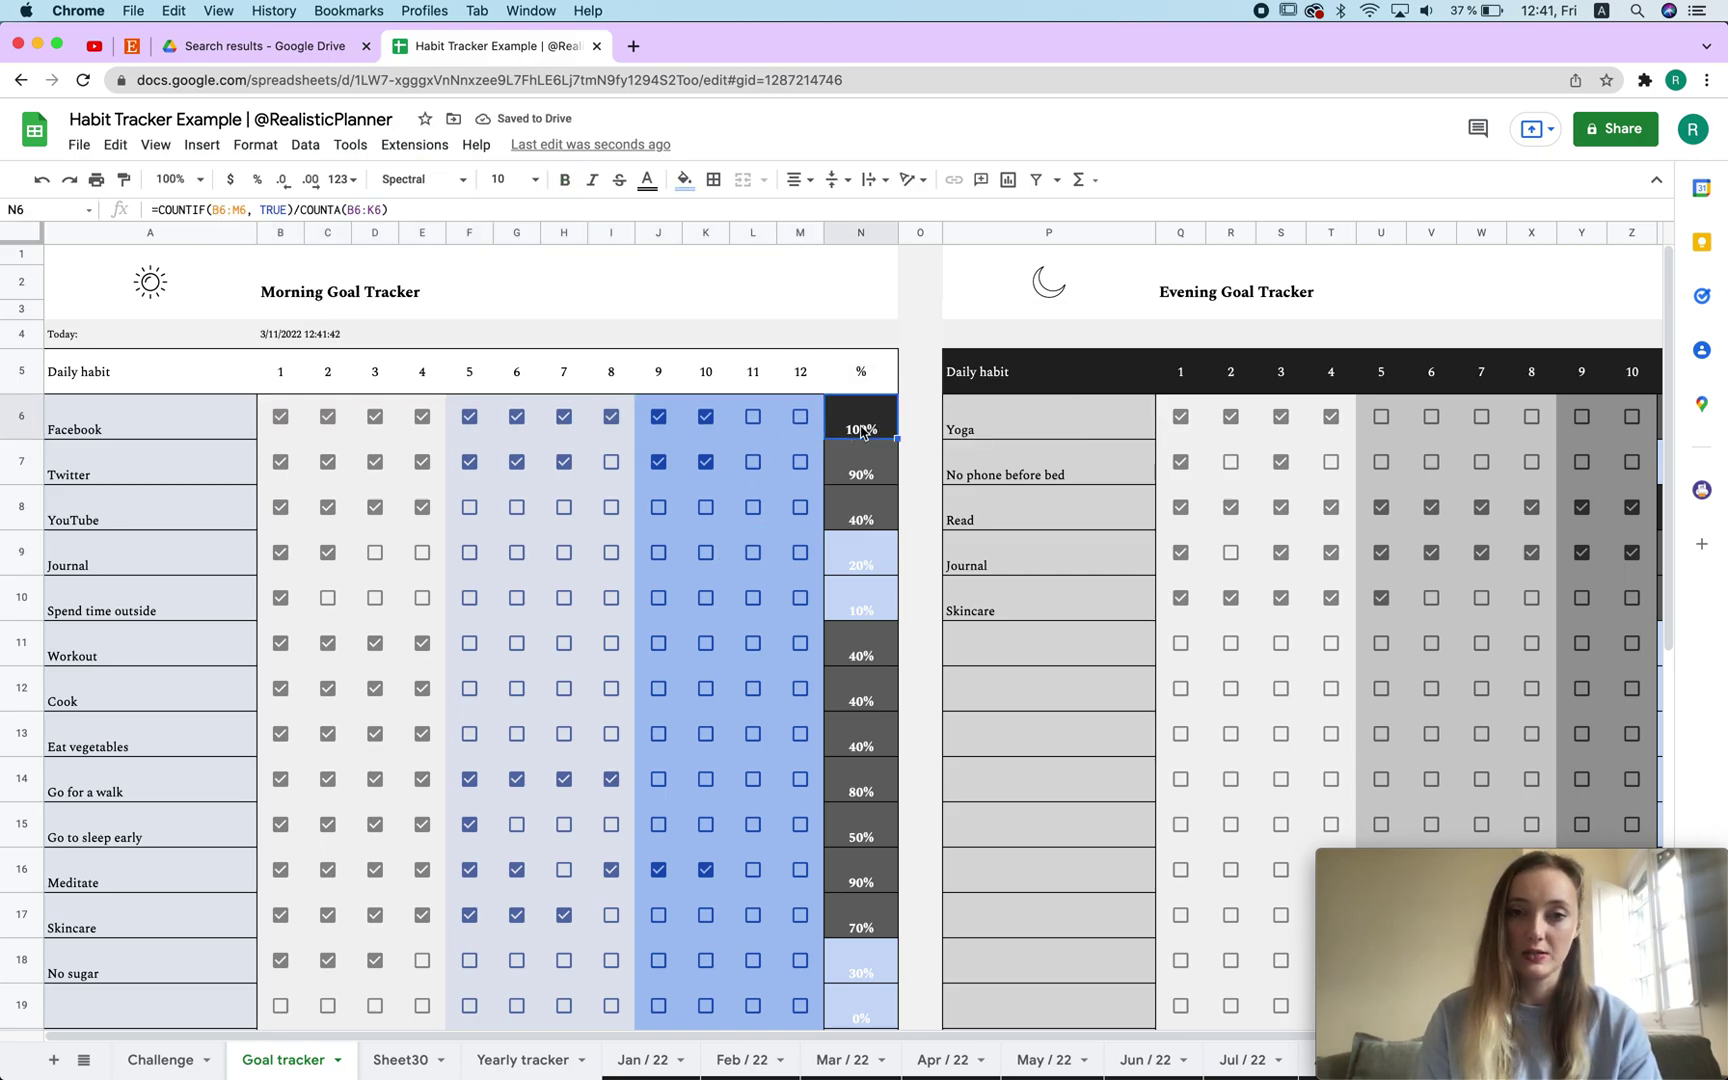
Step: After testing day 11, change N6's COUNTA range from B6:K6 to B6:M6
left_click(753, 417)
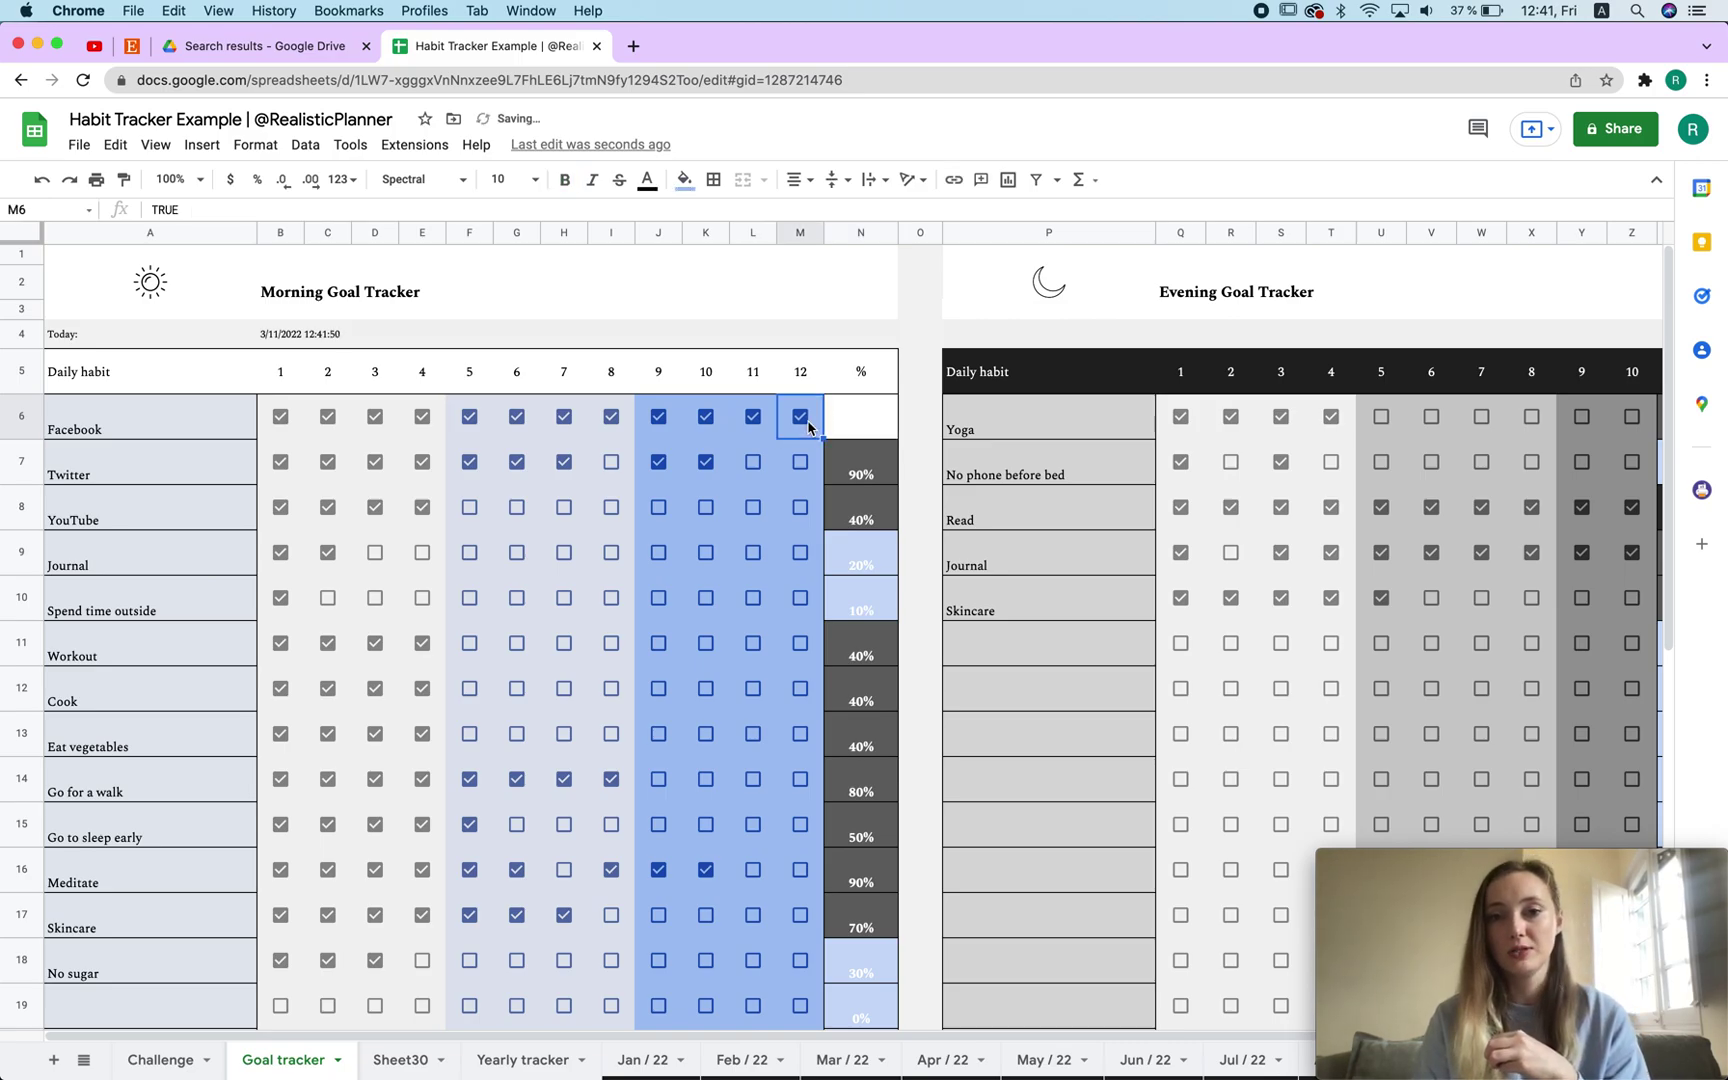
key("Right")
left_click(753, 417)
double_click(862, 416)
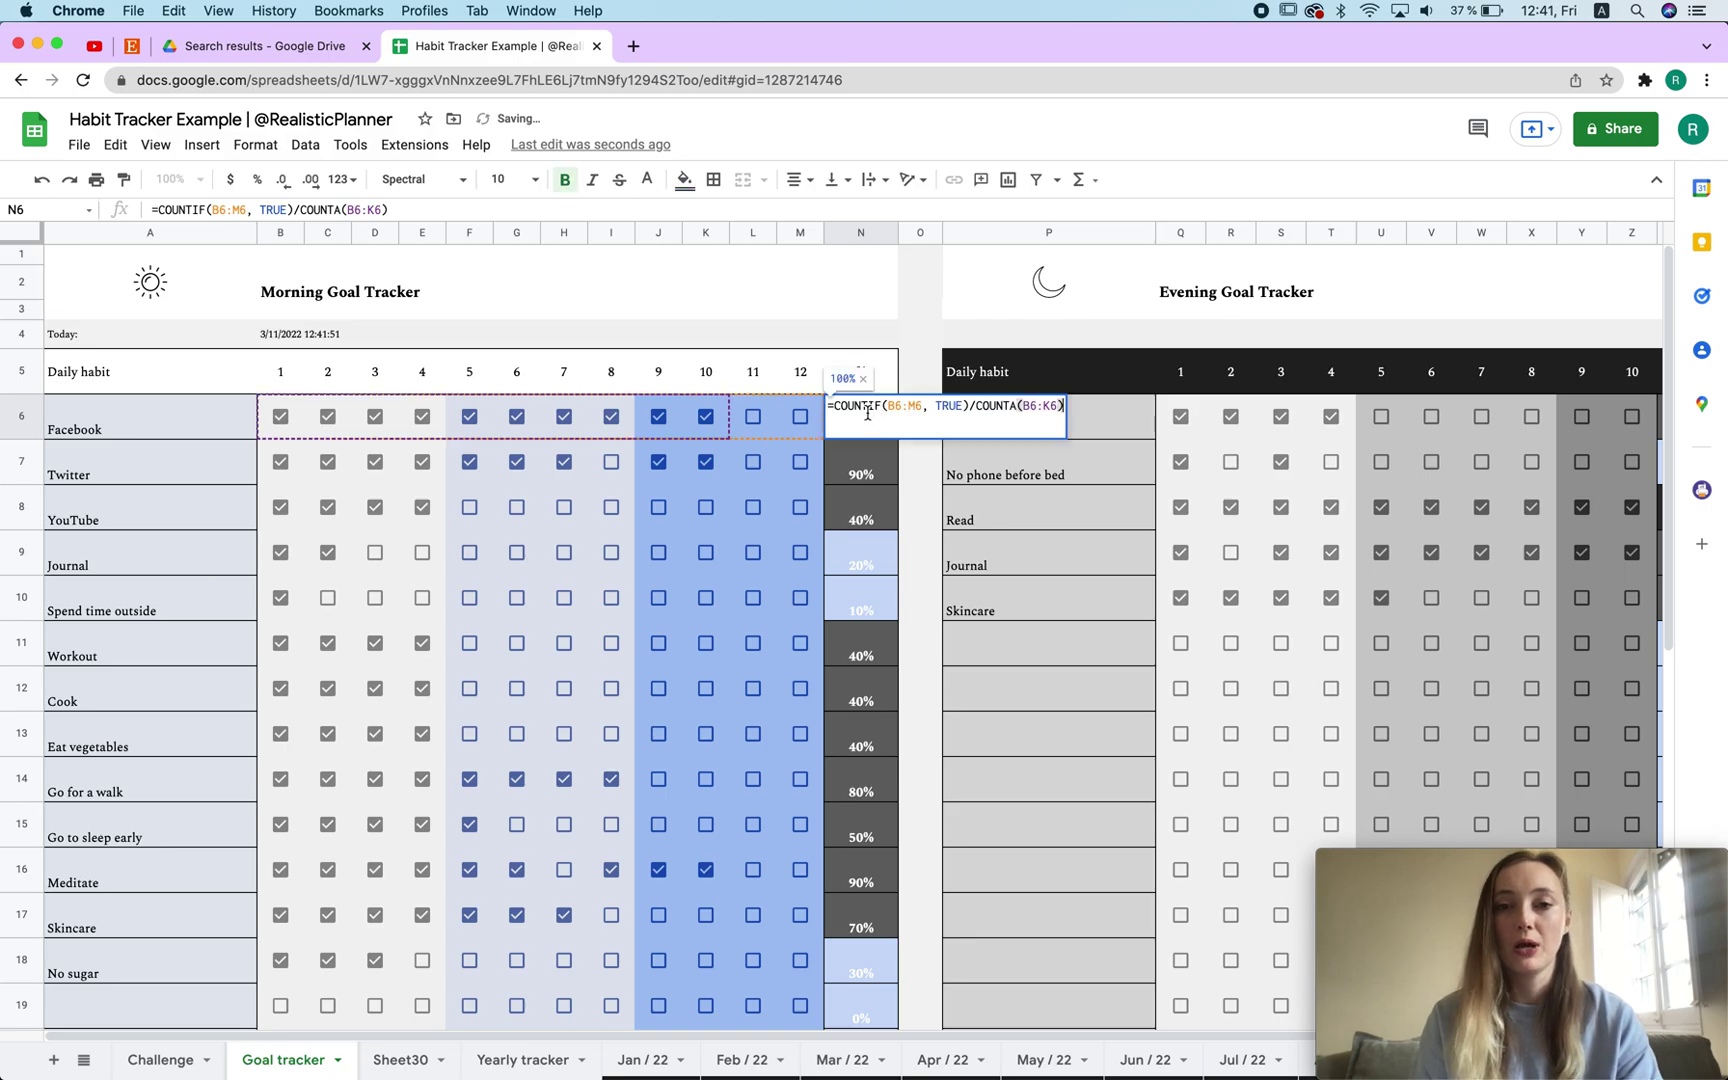
left_click_drag(1022, 407, 1063, 407)
key("BackSpace")
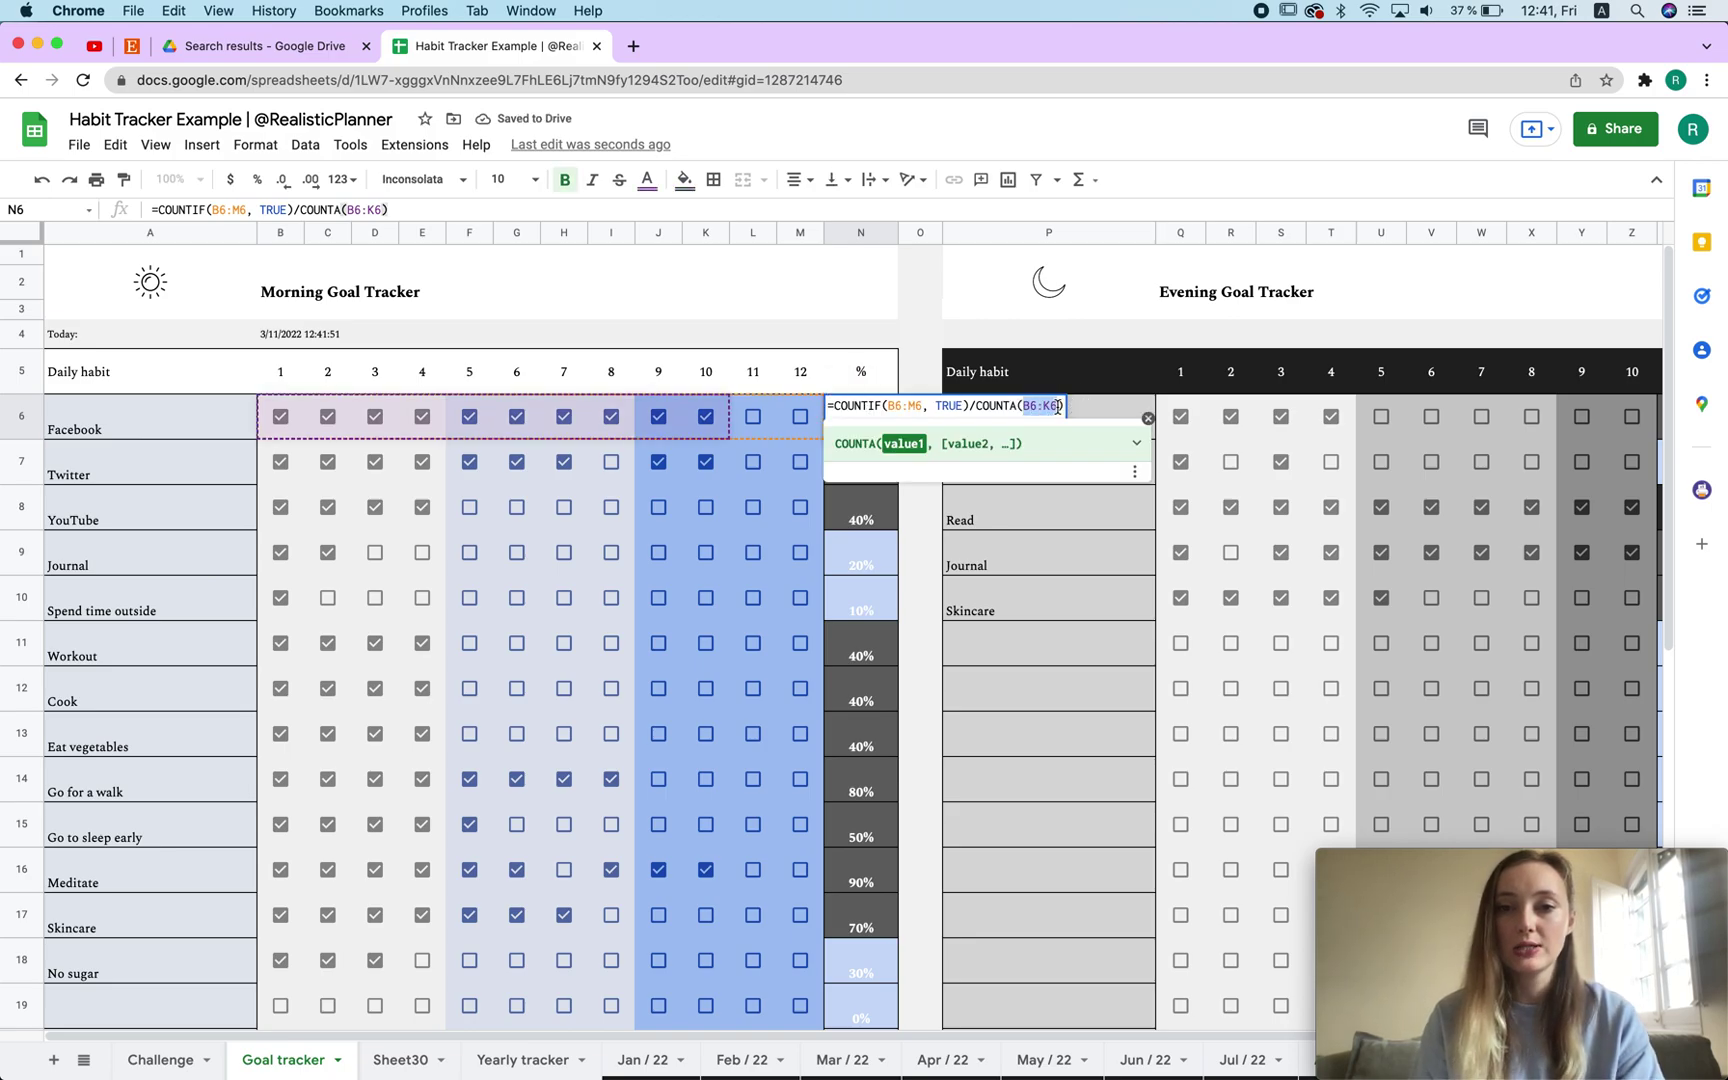
left_click_drag(280, 416, 815, 410)
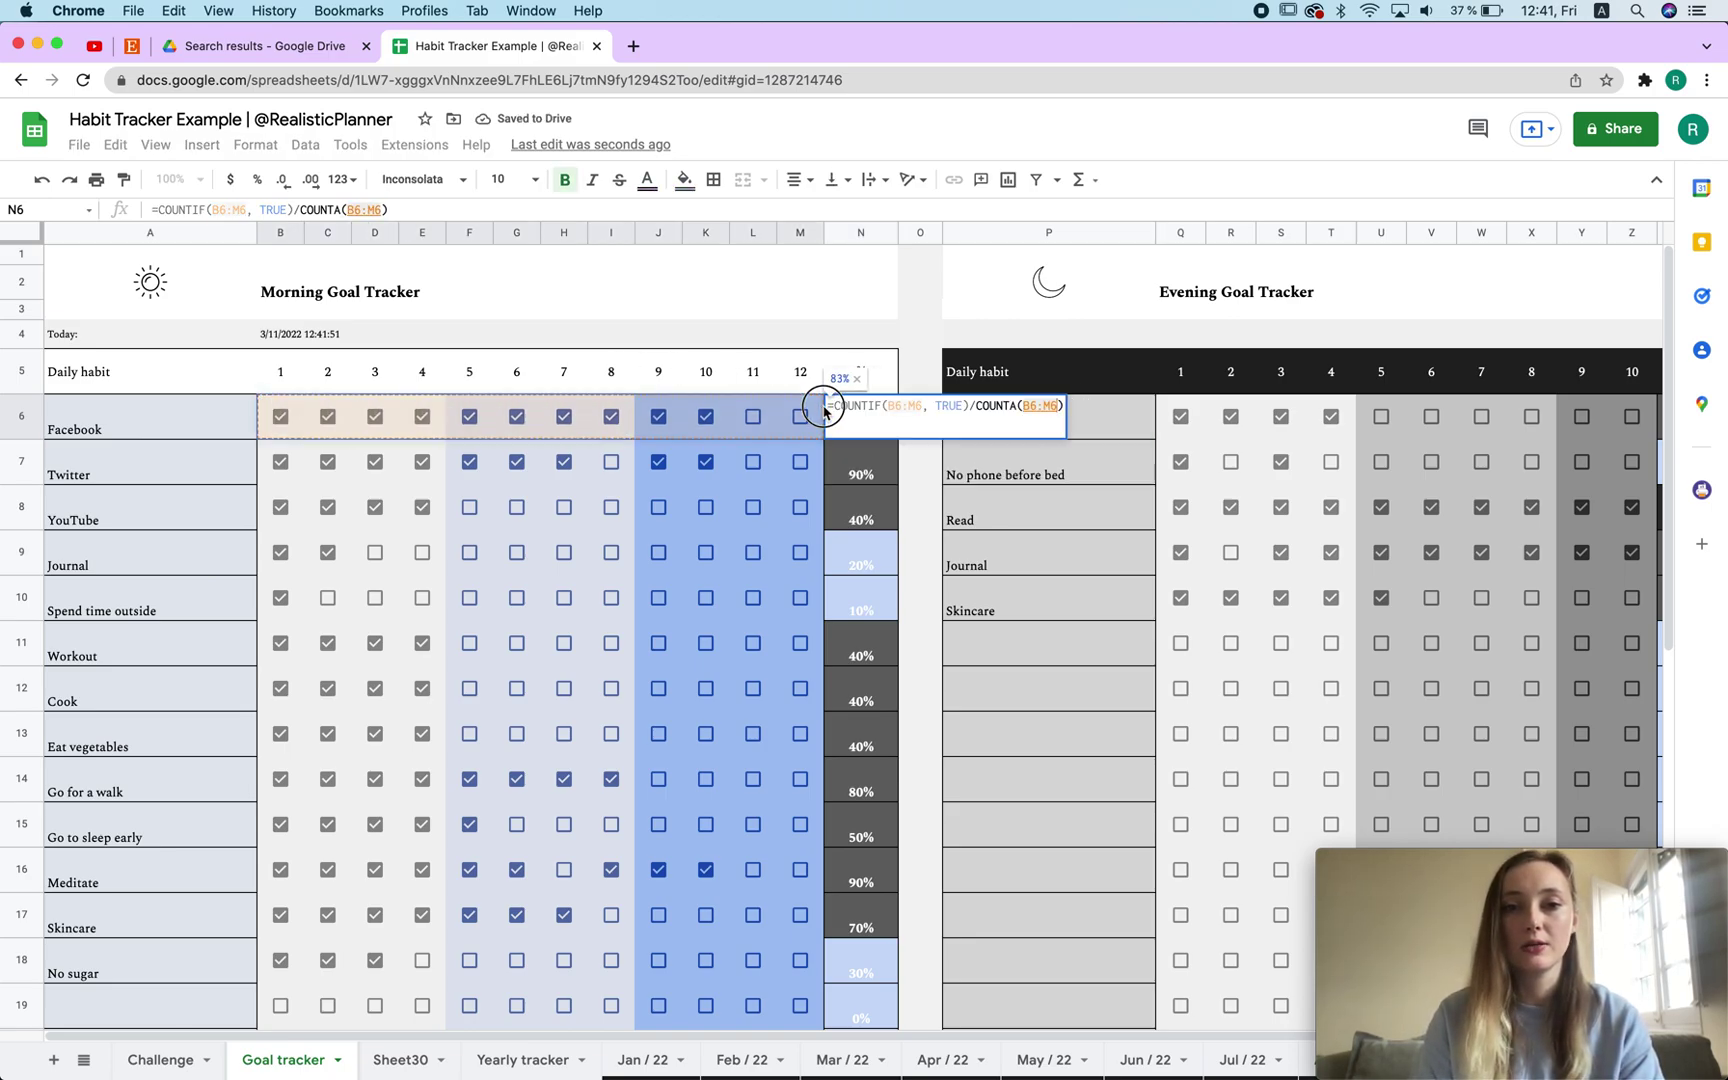
key("Return")
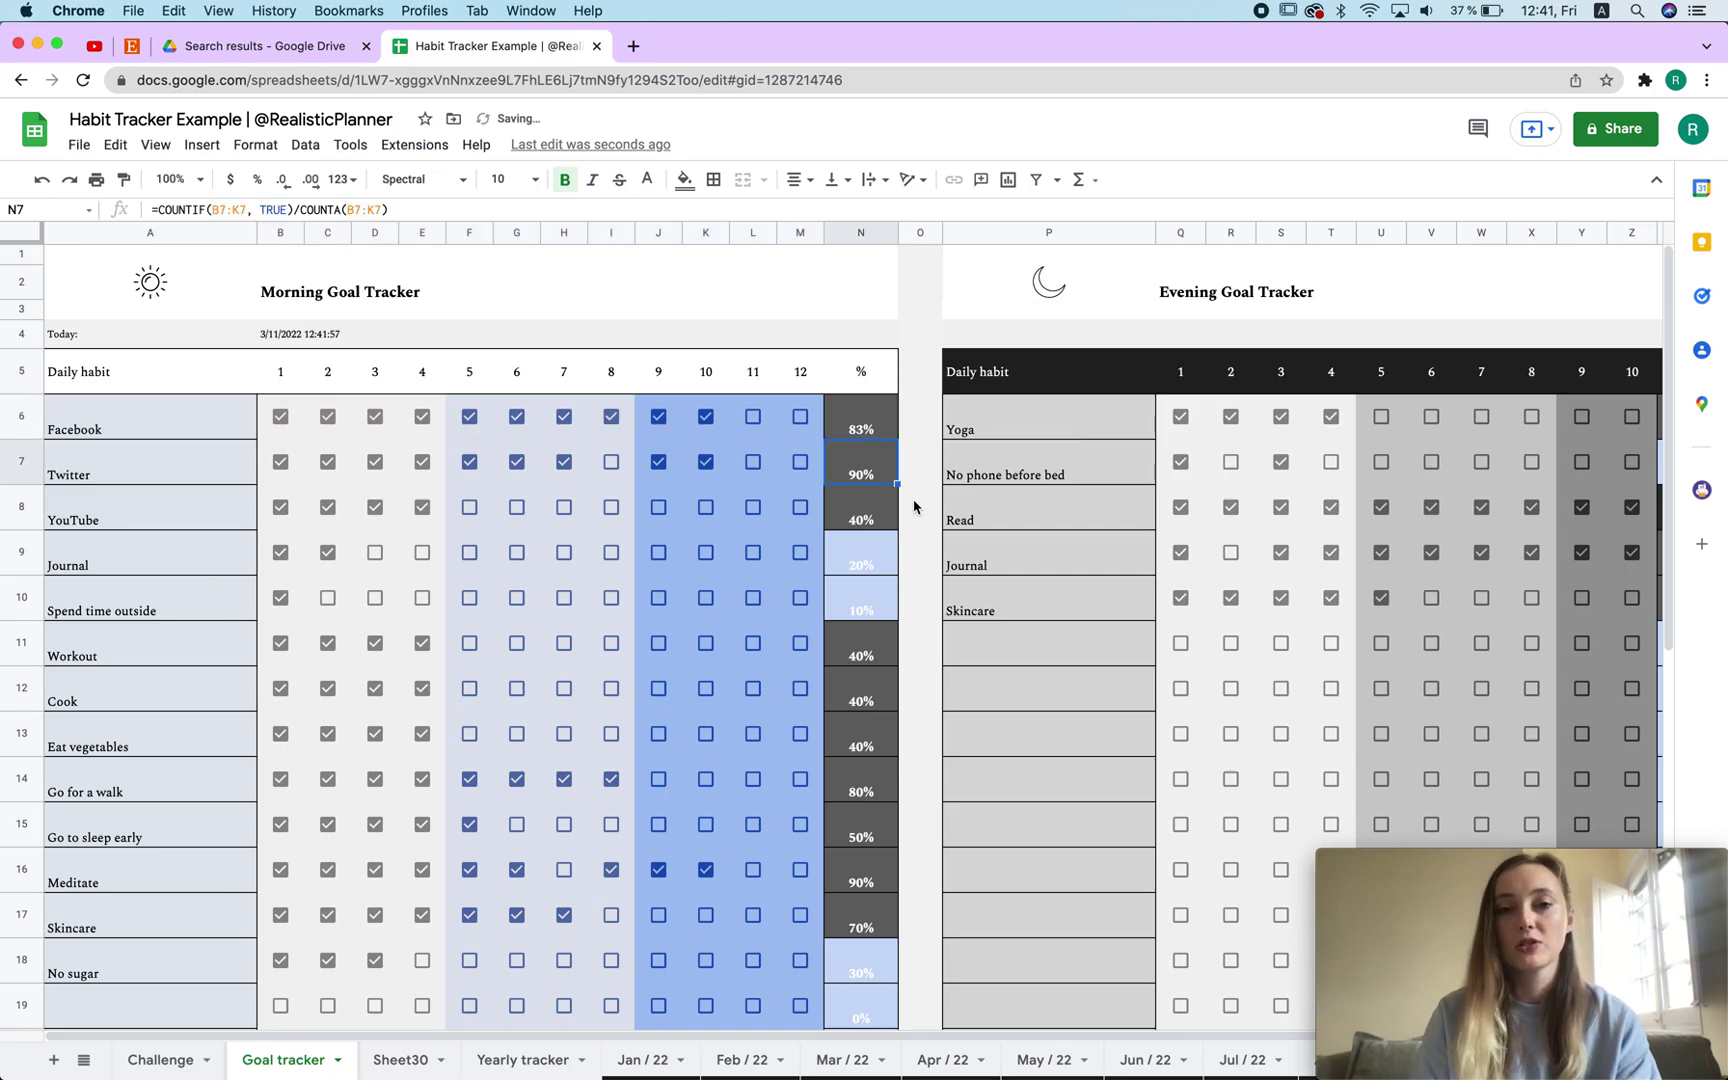
Step: Test the N6 percentage by ticking and unticking Facebook's days 10–12
left_click(753, 417)
left_click(799, 417)
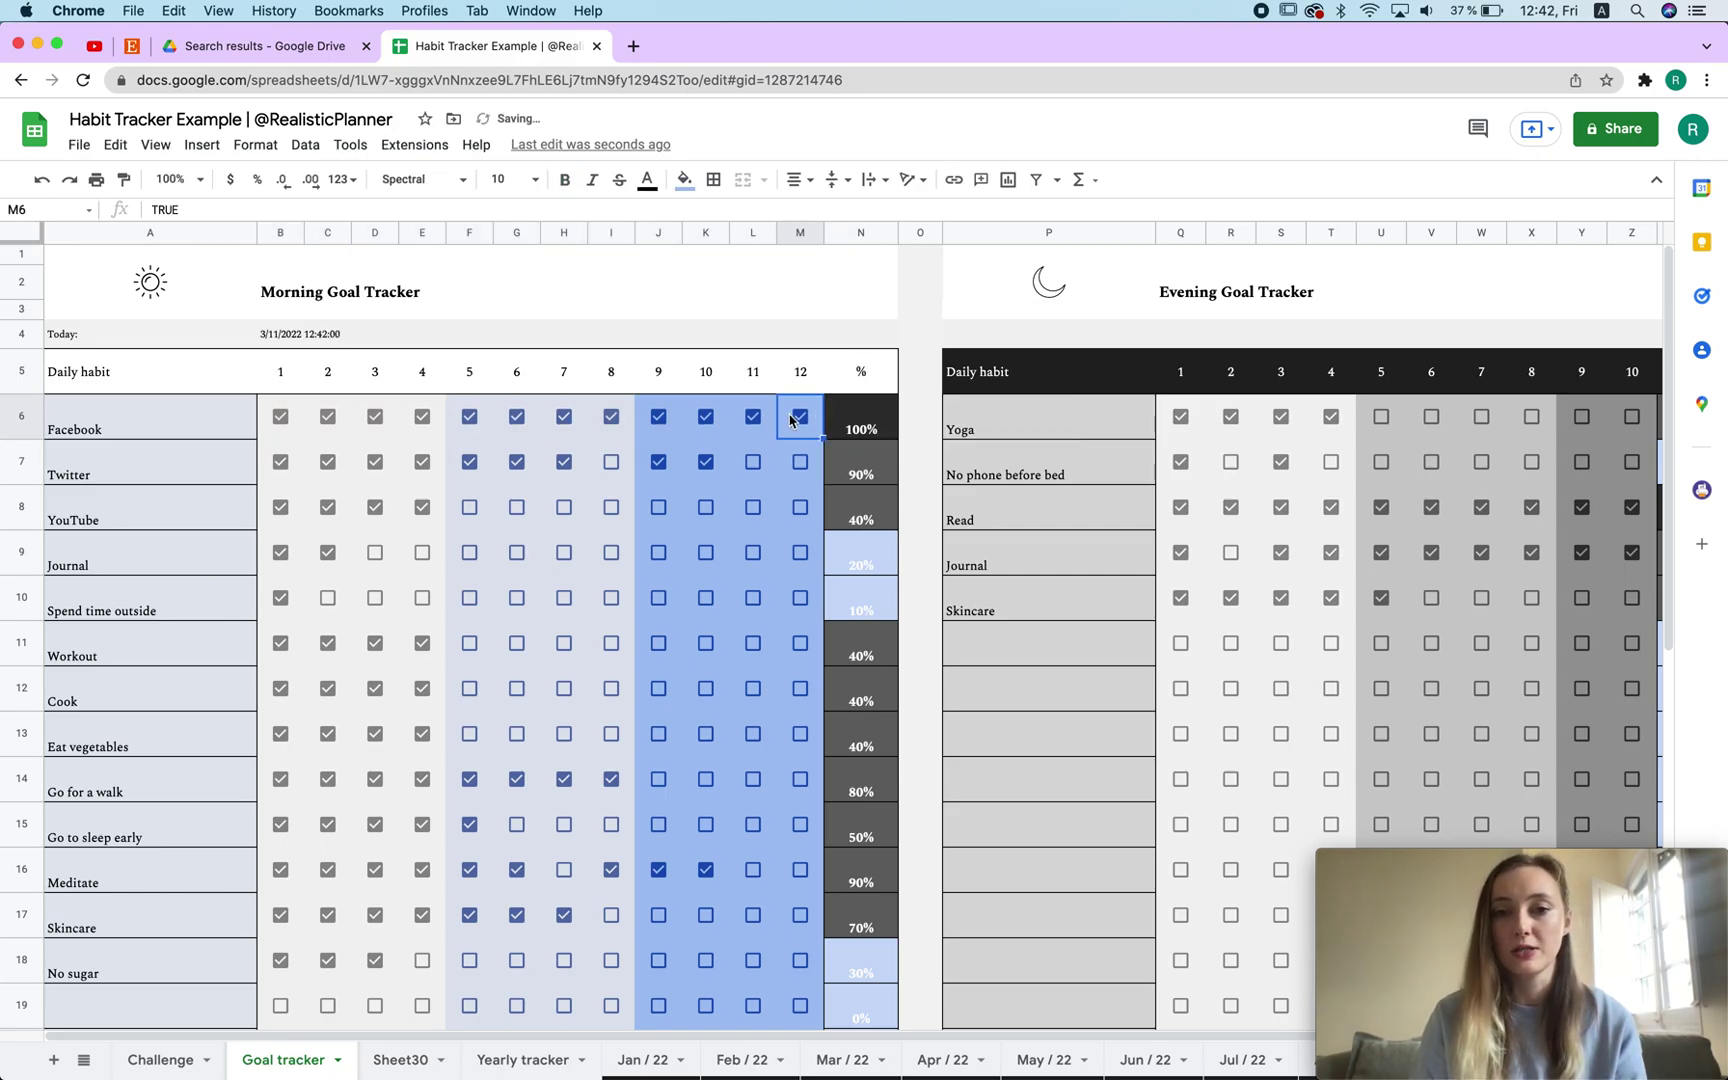
left_click(799, 417)
left_click(753, 417)
left_click(706, 418)
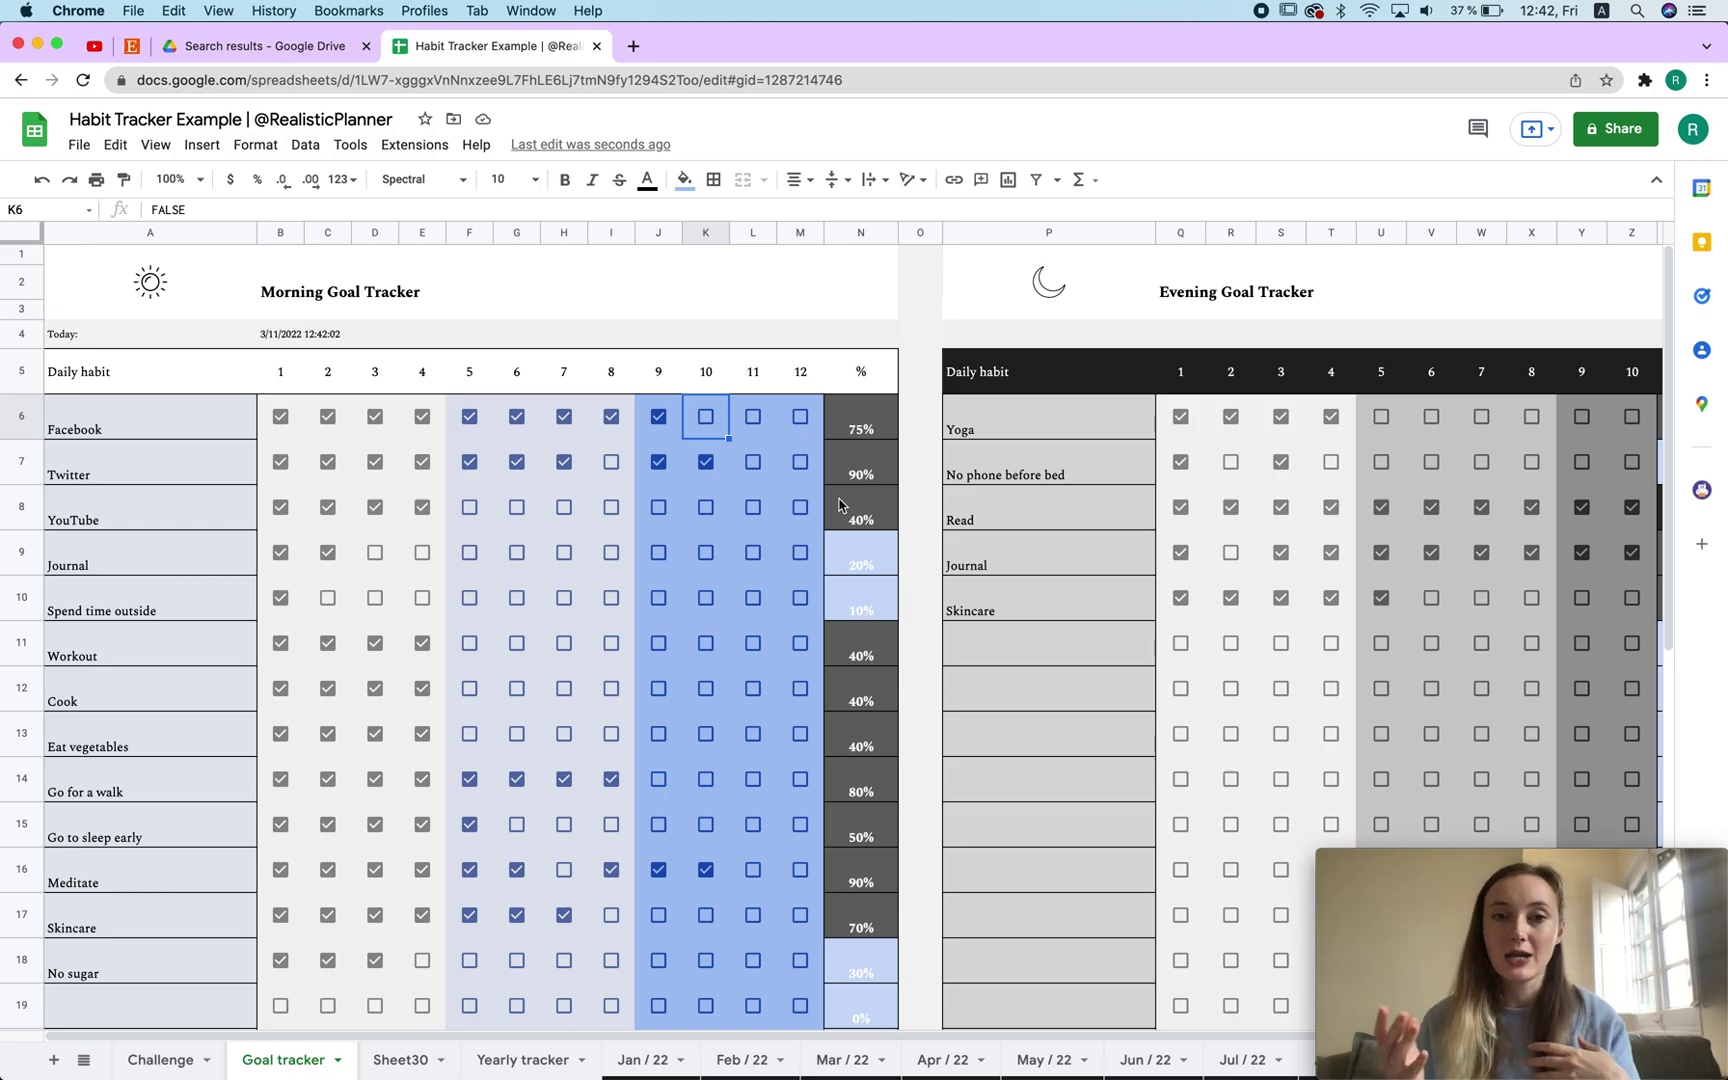
left_click(408, 1060)
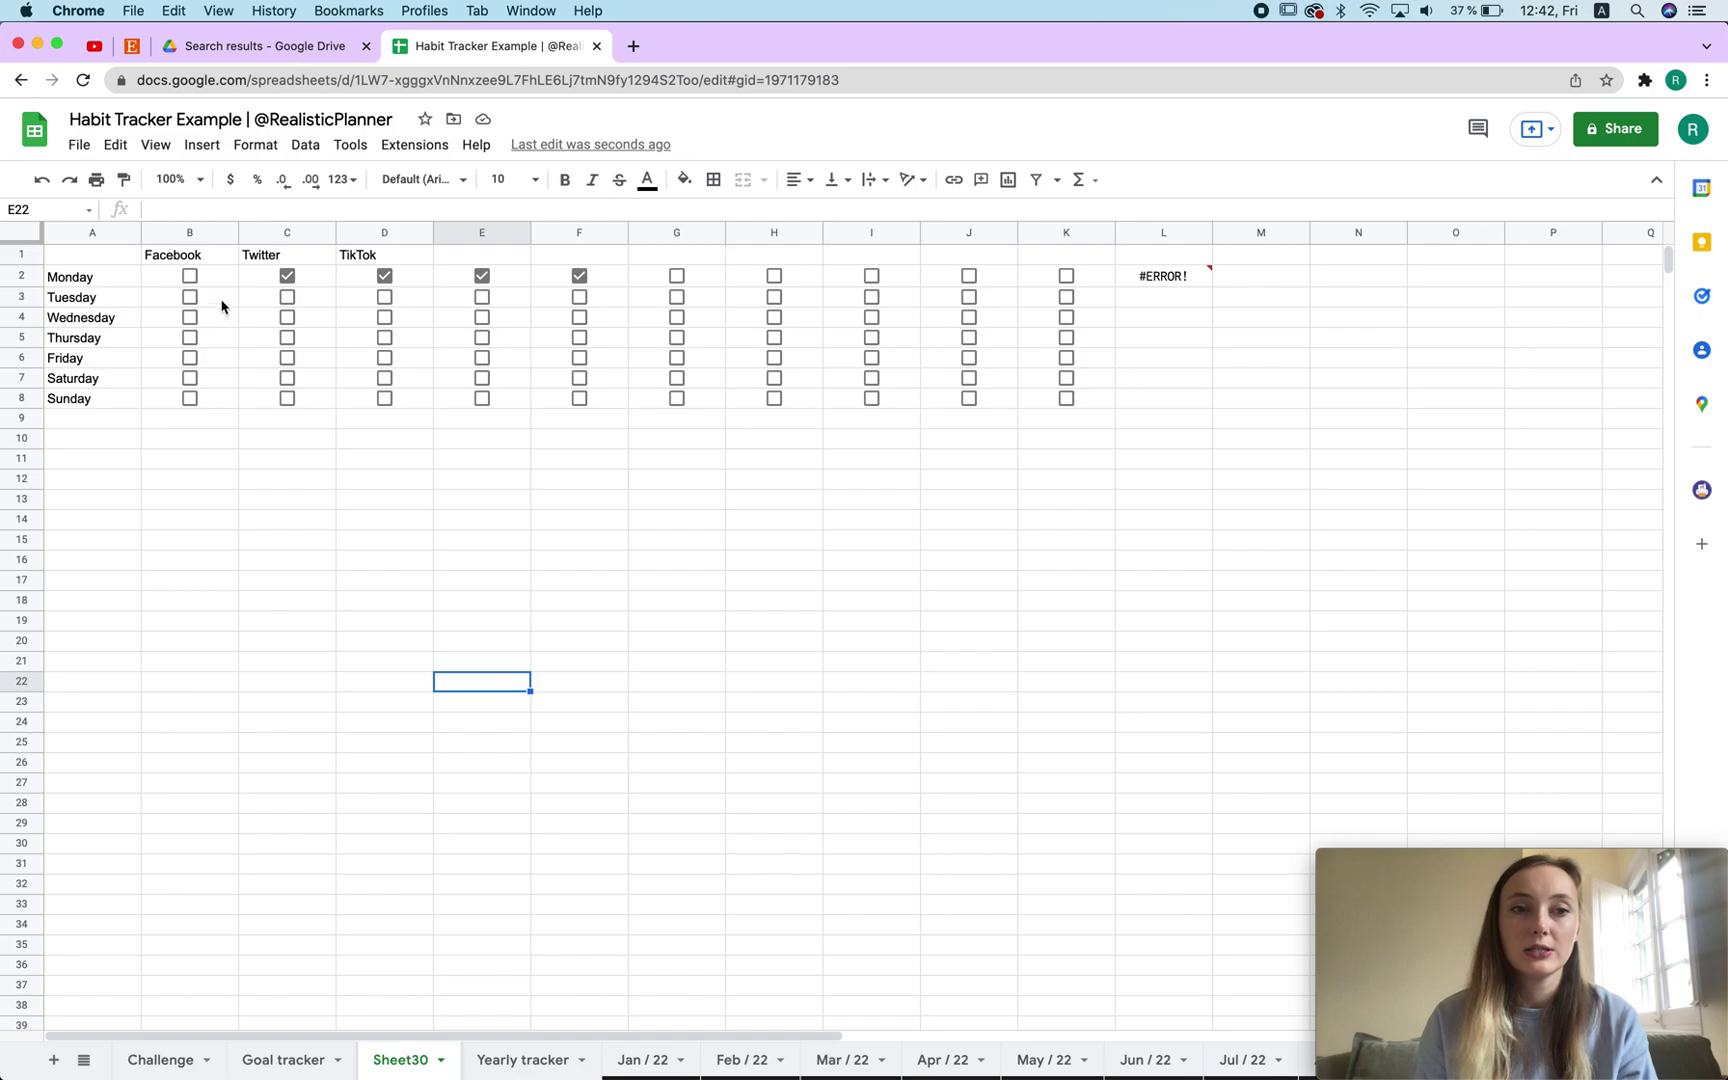
Step: Clear the checkbox grid B2:N17, including the #ERROR! in L2
left_click_drag(195, 276, 1400, 585)
key("Delete")
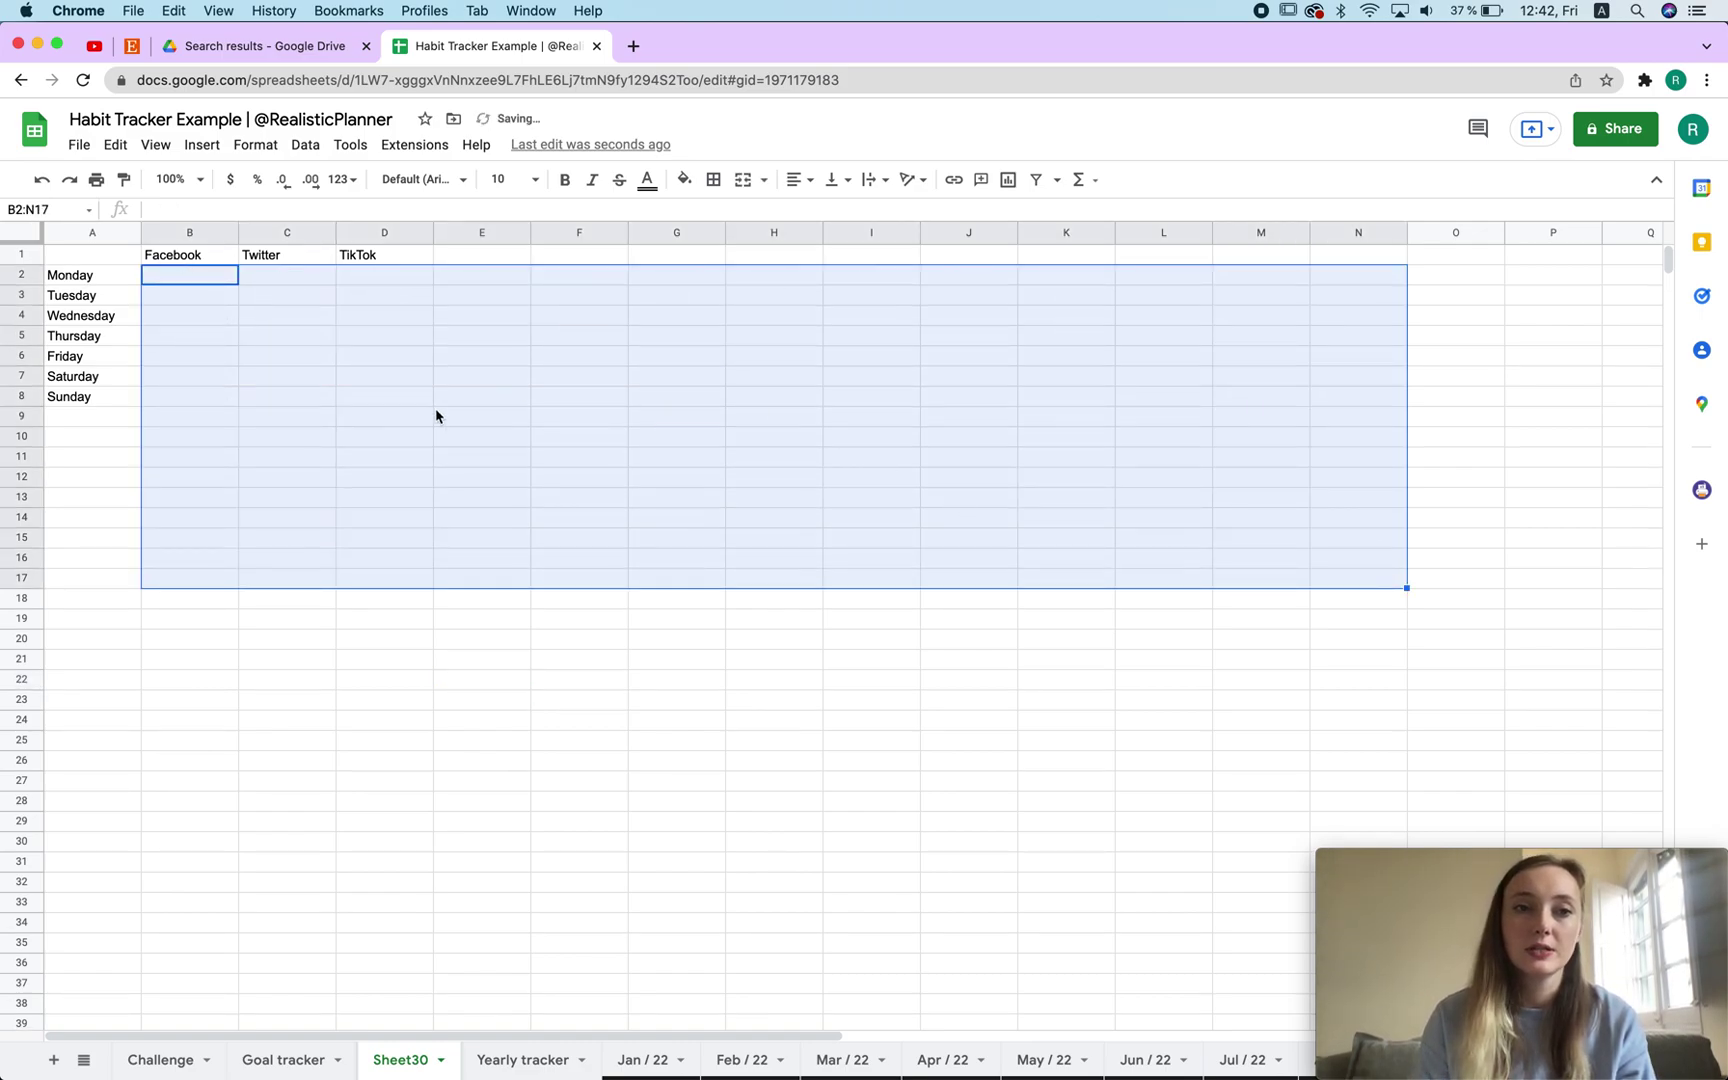
left_click(95, 336)
Step: Rebuild Monday–Sunday in A2:A8 by autofilling from Monday and Tuesday, clearing extras
left_click_drag(86, 276, 100, 408)
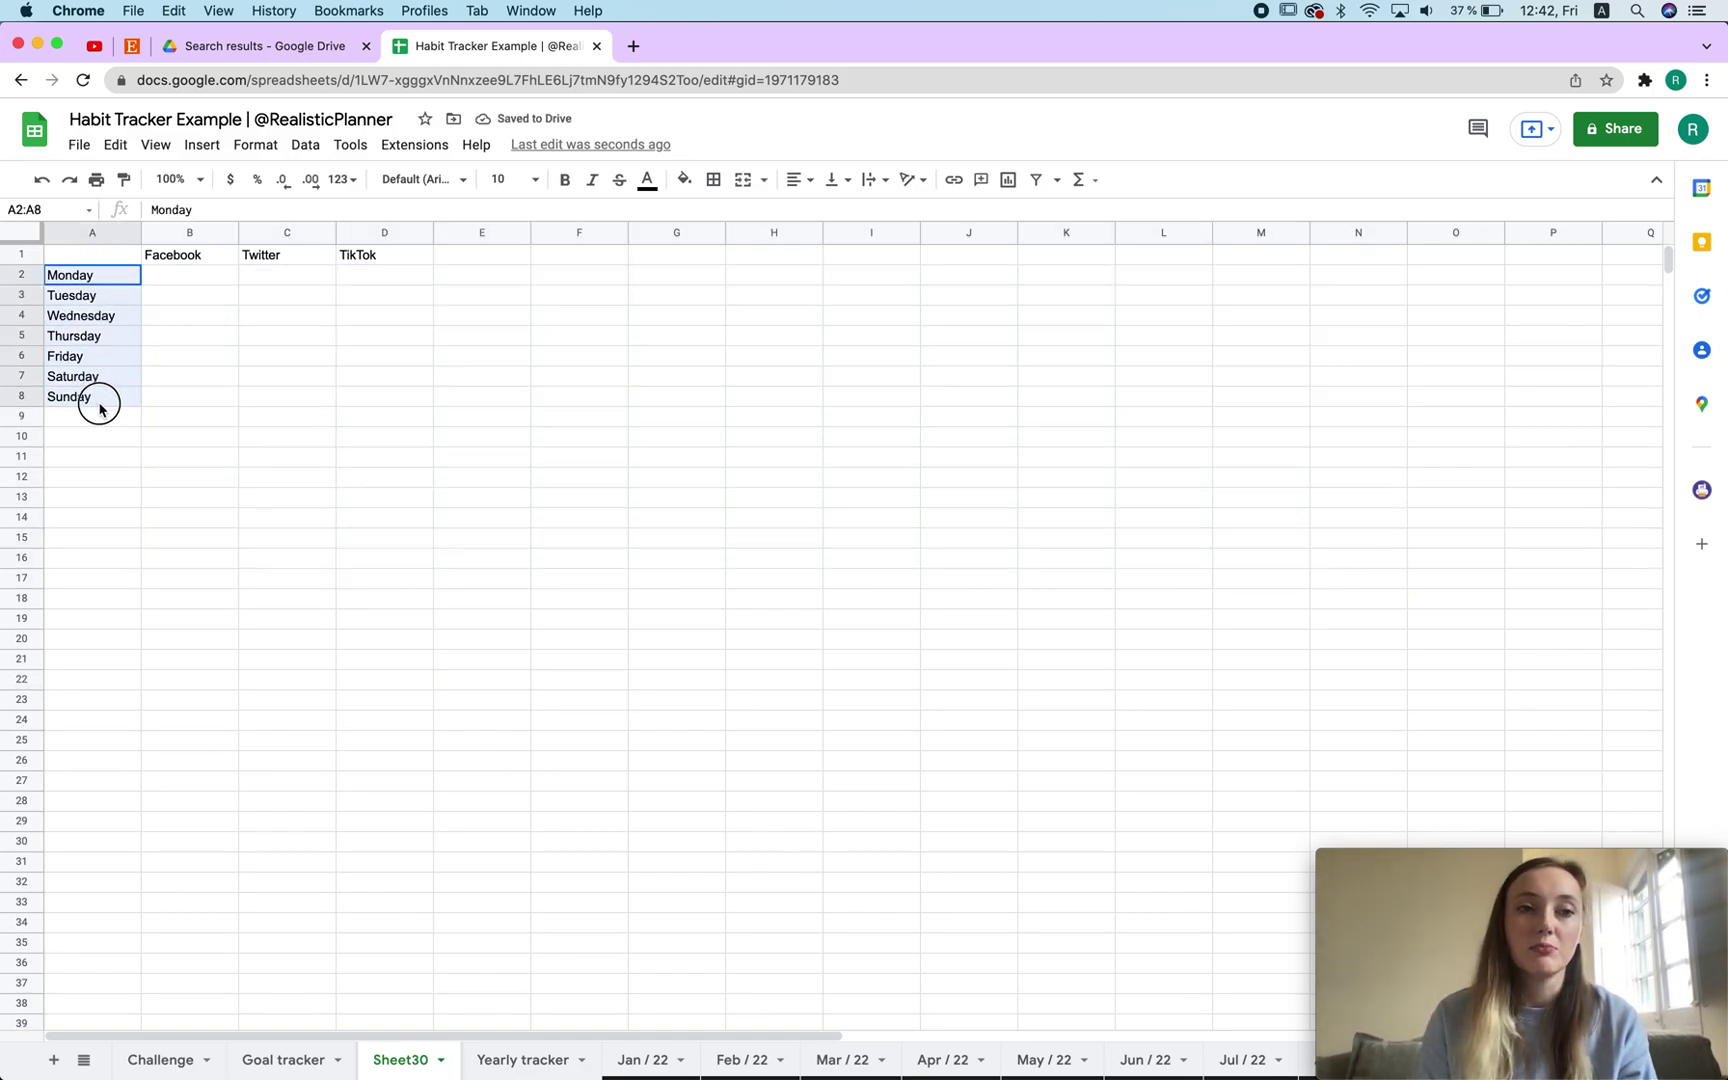
left_click_drag(88, 316, 85, 579)
key("Delete")
left_click_drag(101, 270, 127, 560)
left_click(340, 517)
key("Delete")
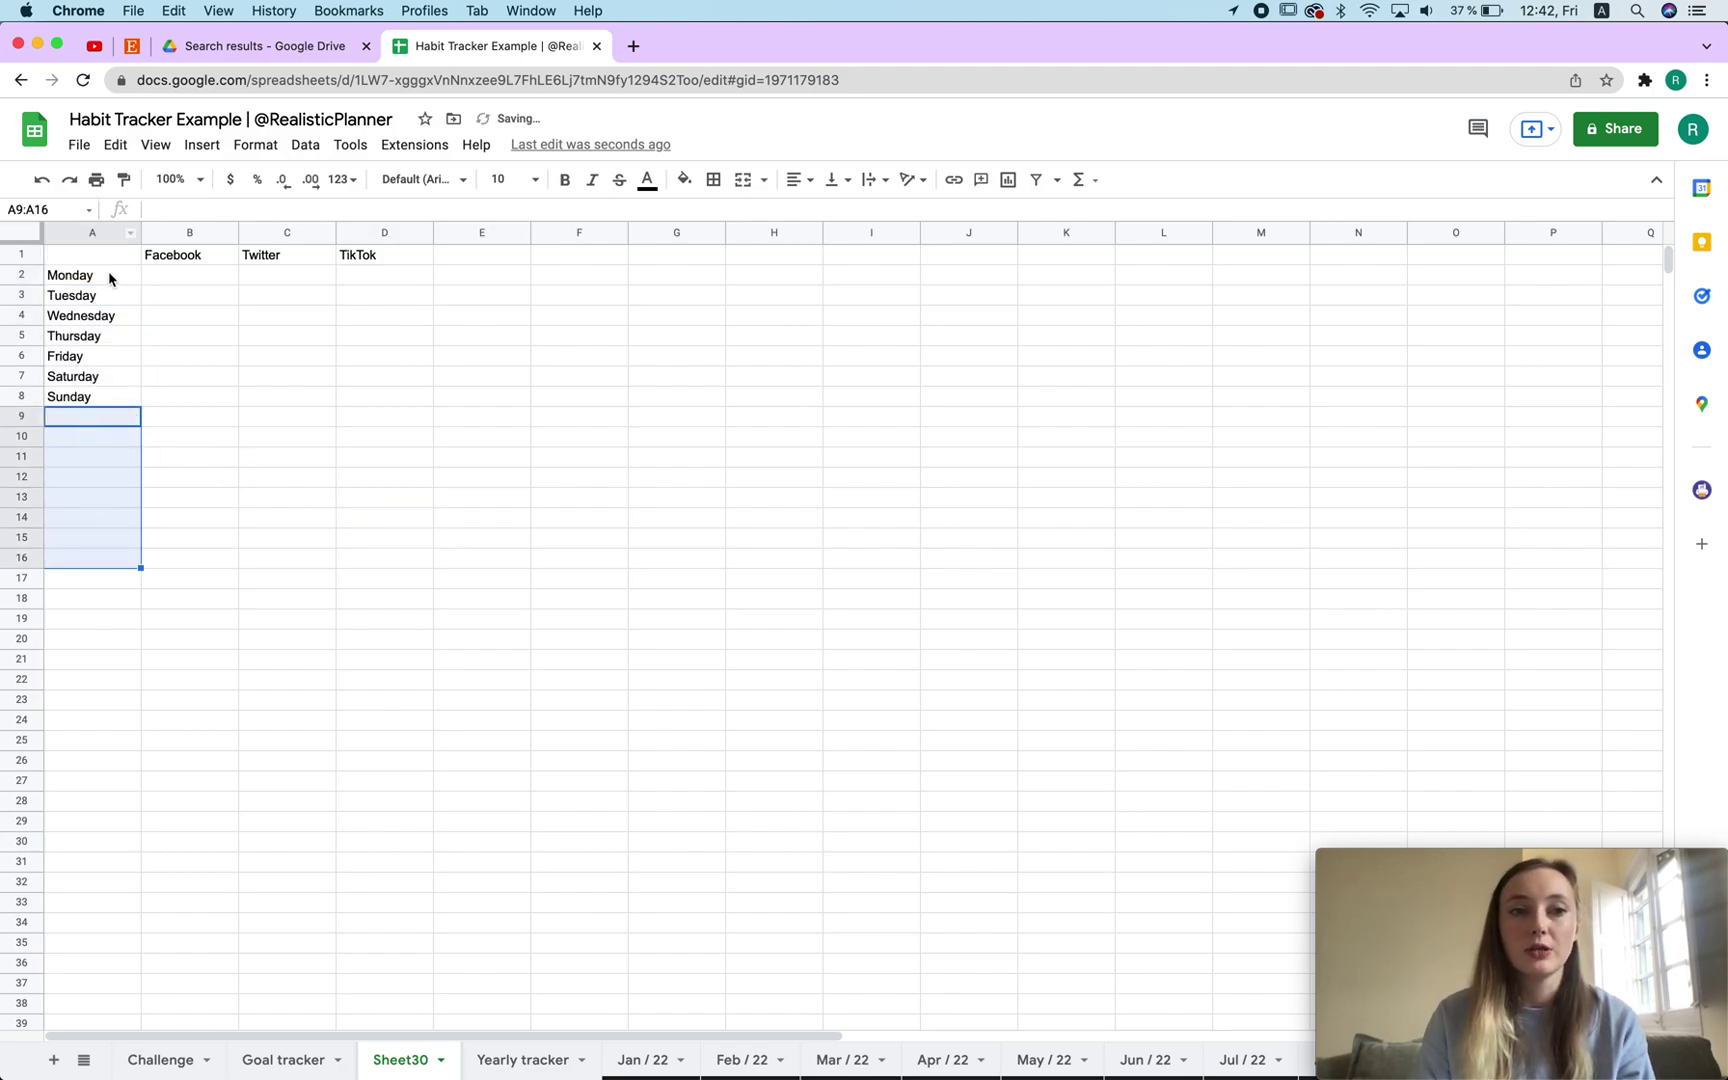
left_click_drag(110, 278, 113, 401)
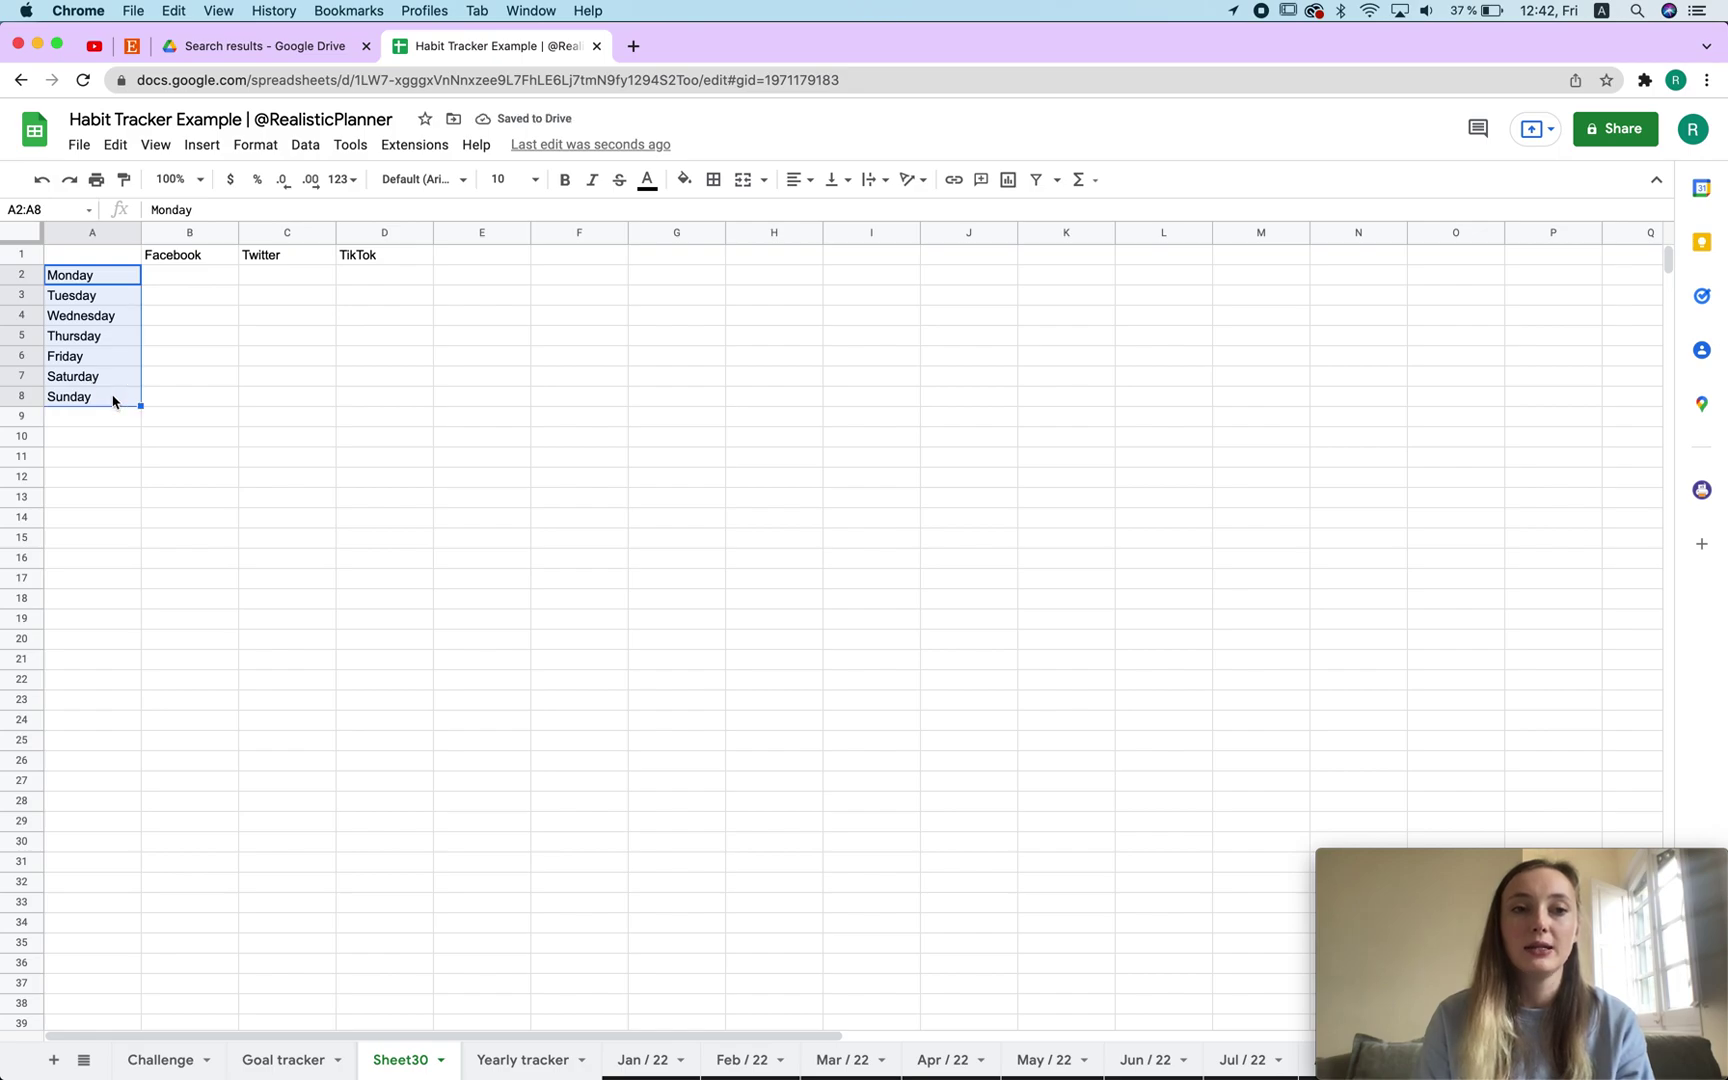
Step: Clear the Twitter and TikTok headers and rename B1 to 'Facebook post'
left_click(650, 362)
left_click_drag(177, 254, 416, 263)
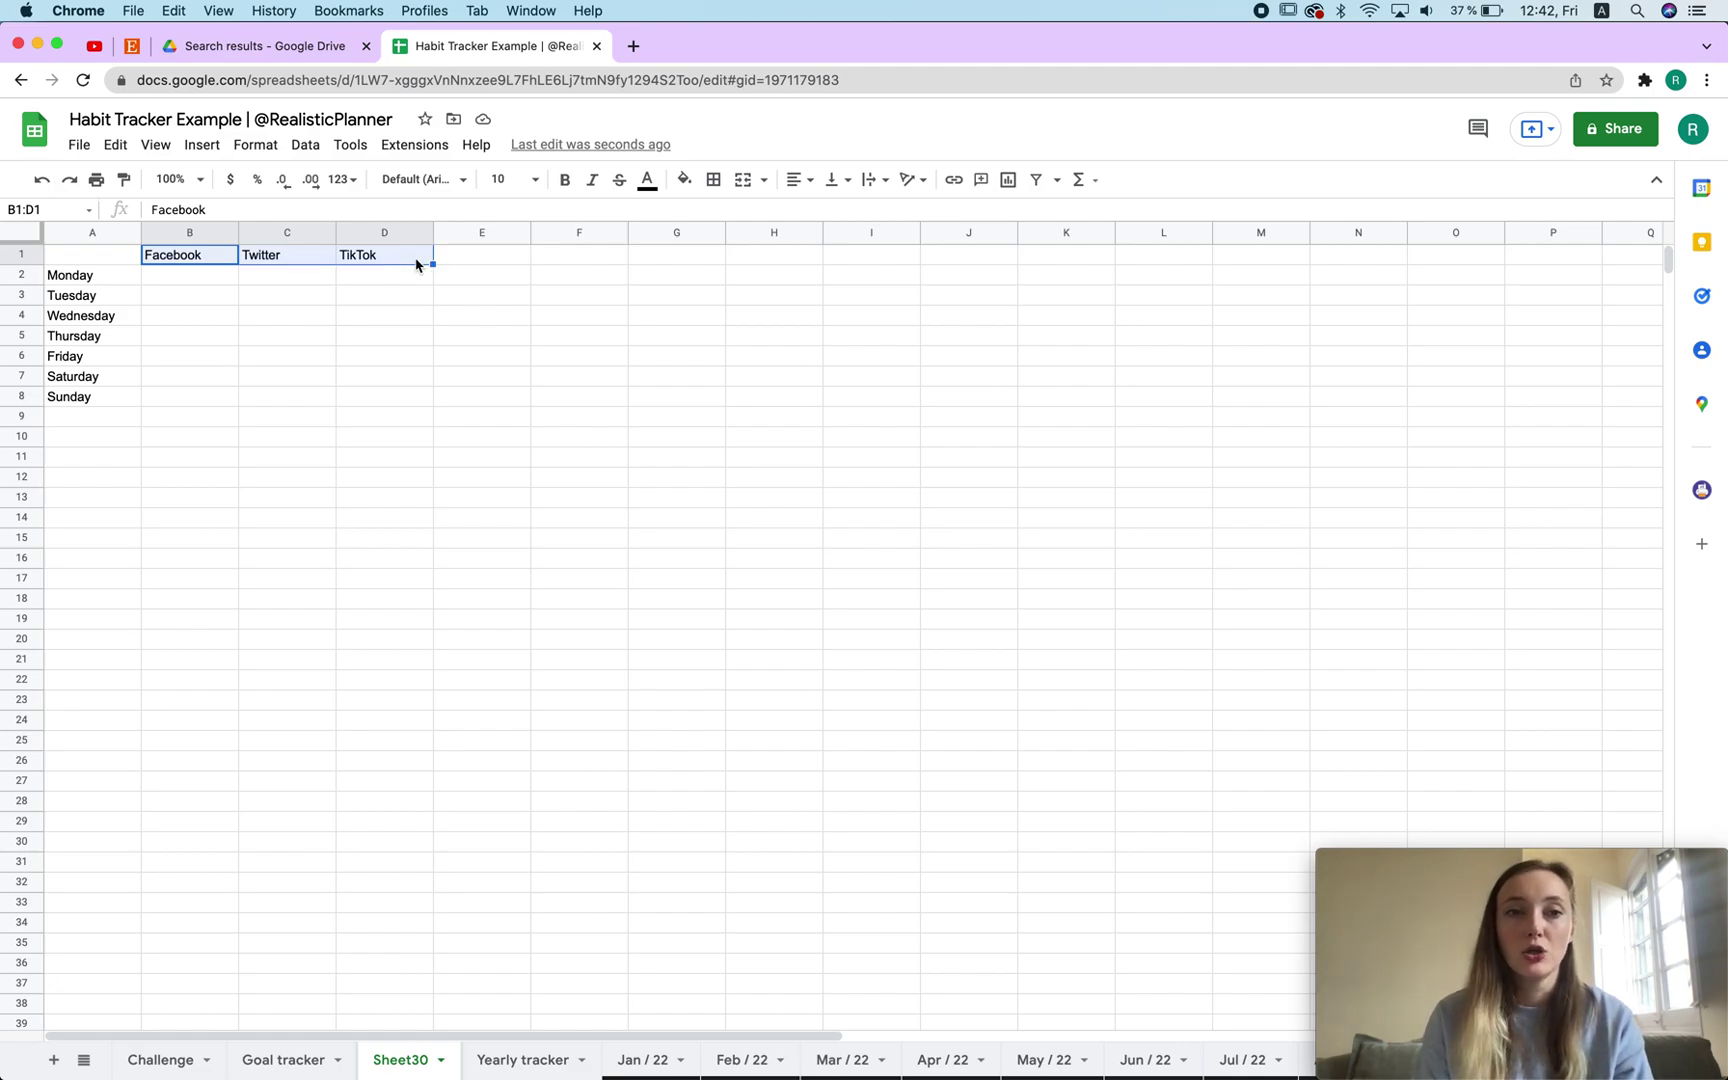
left_click(498, 263)
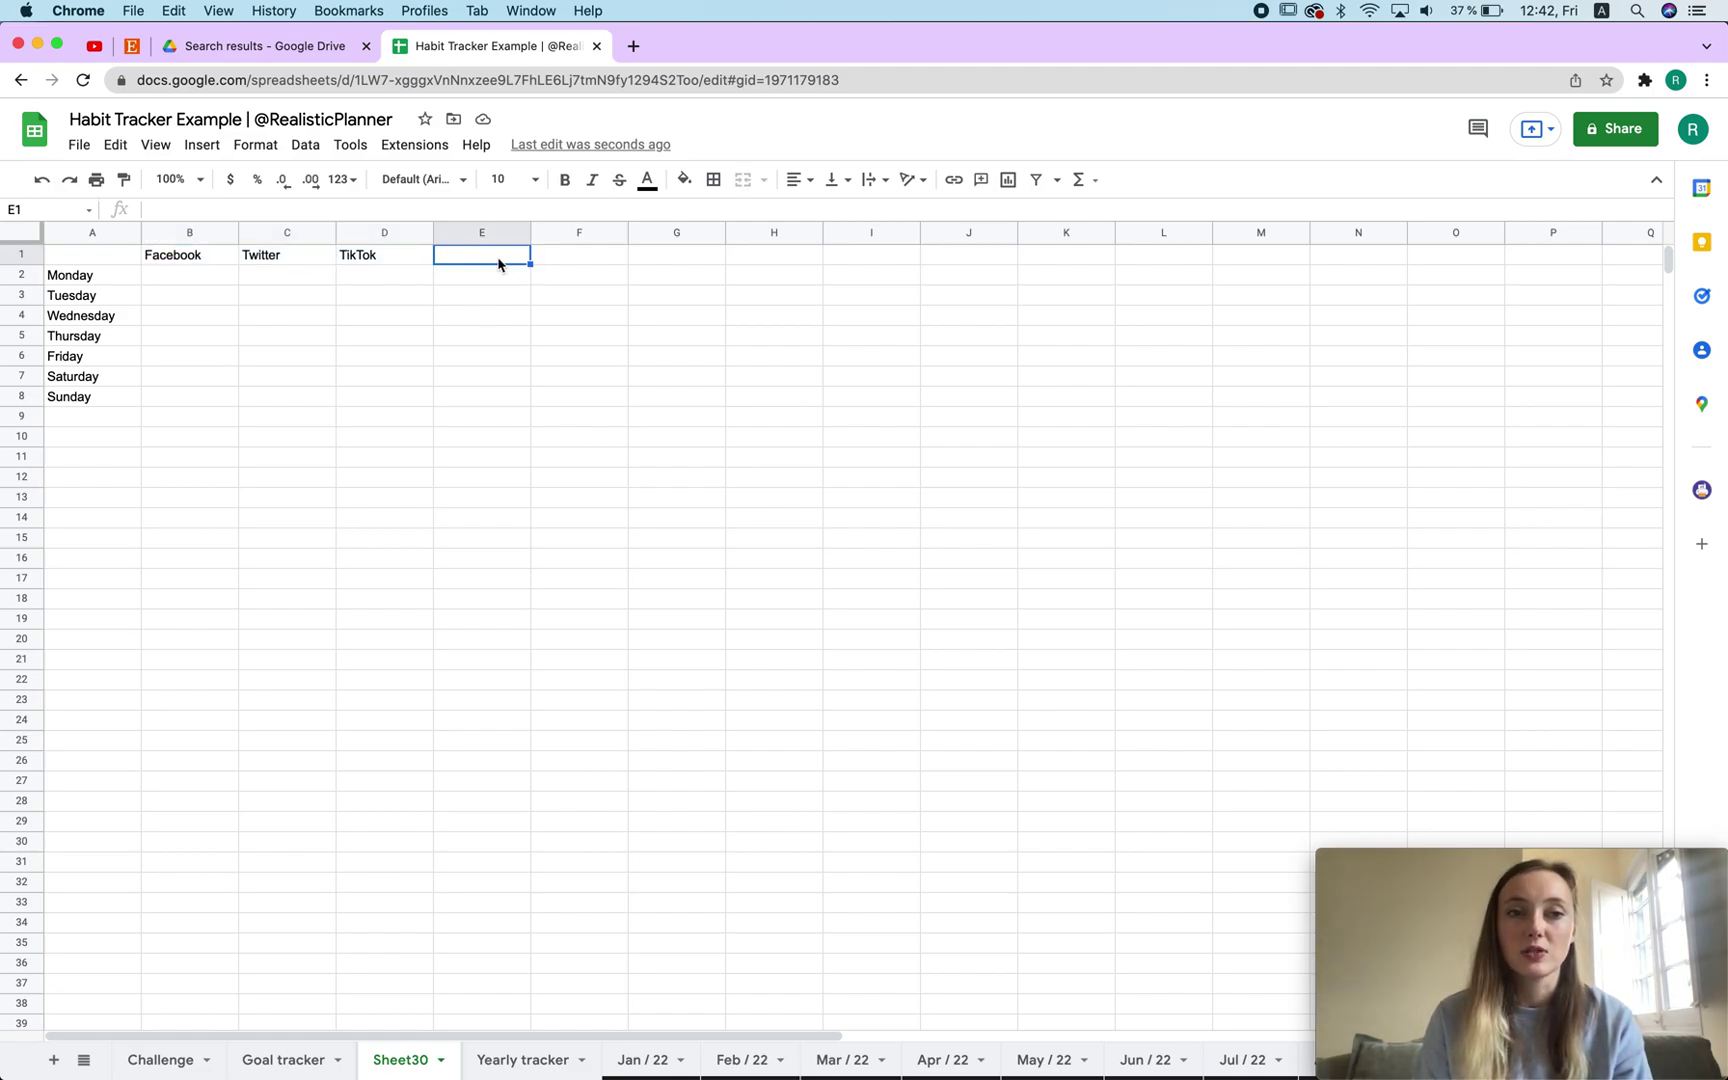
left_click_drag(313, 263, 386, 263)
key("Delete")
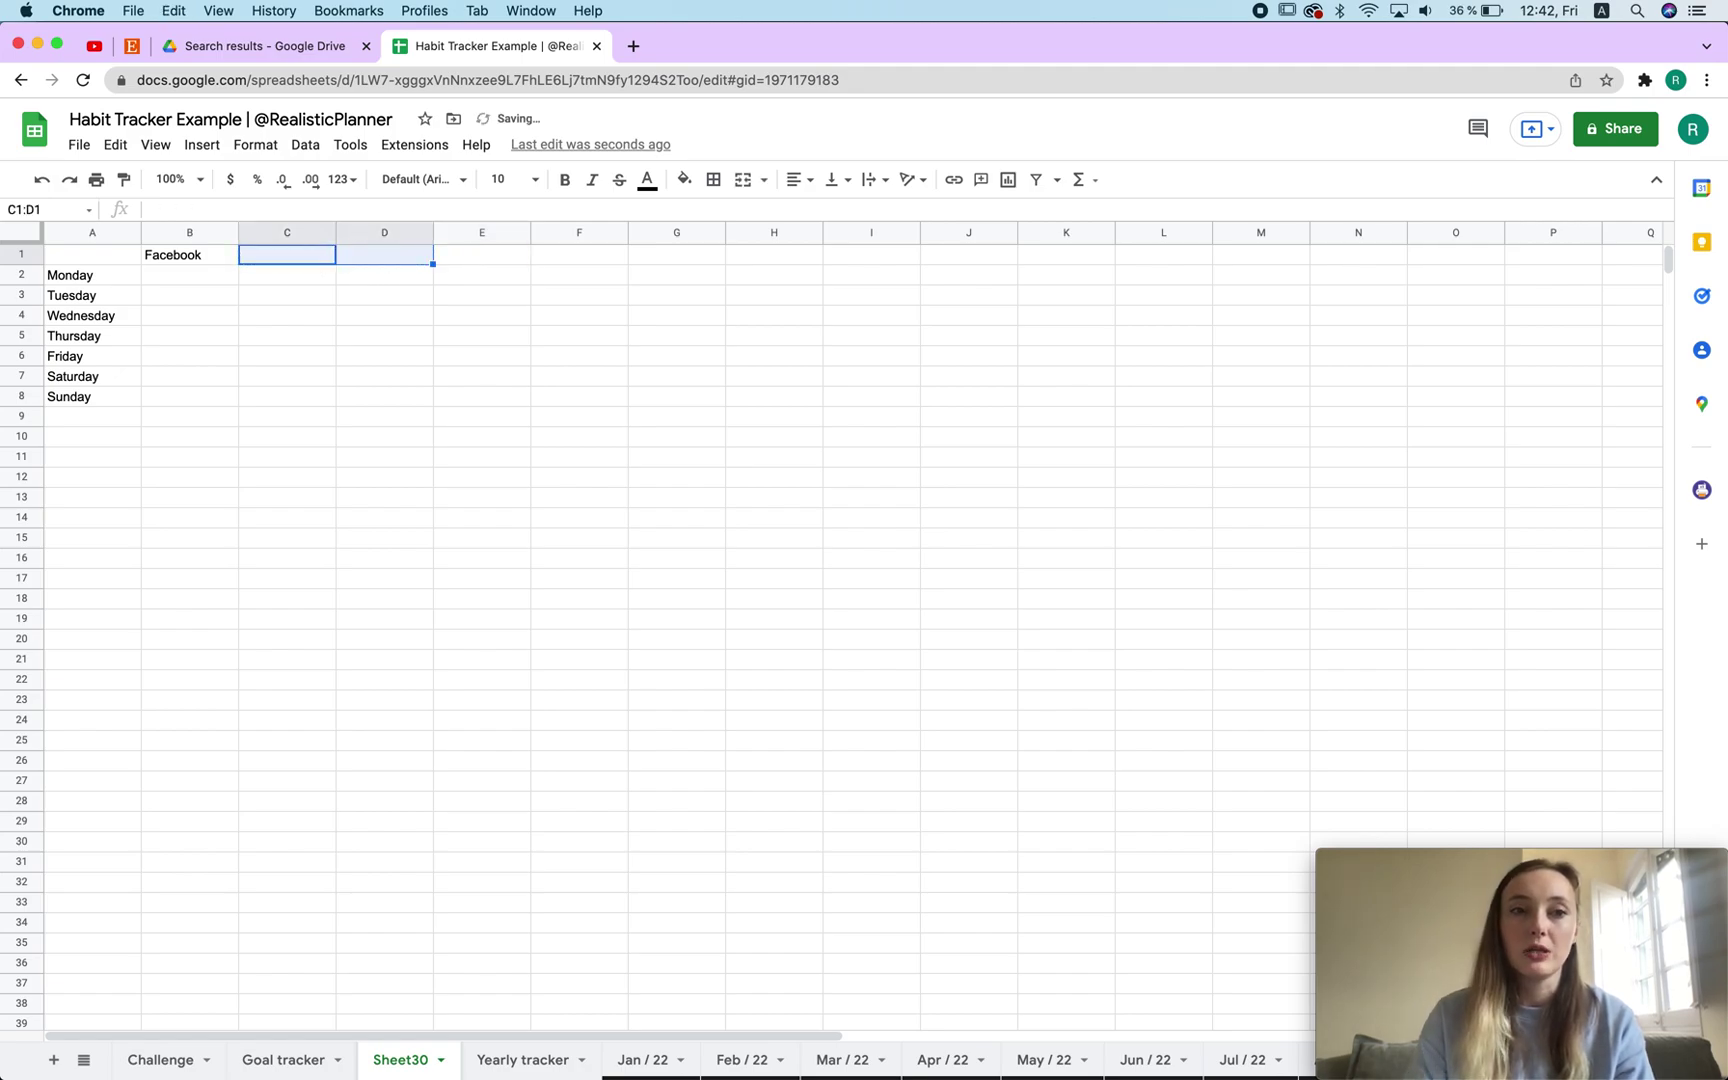
double_click(204, 255)
type("p")
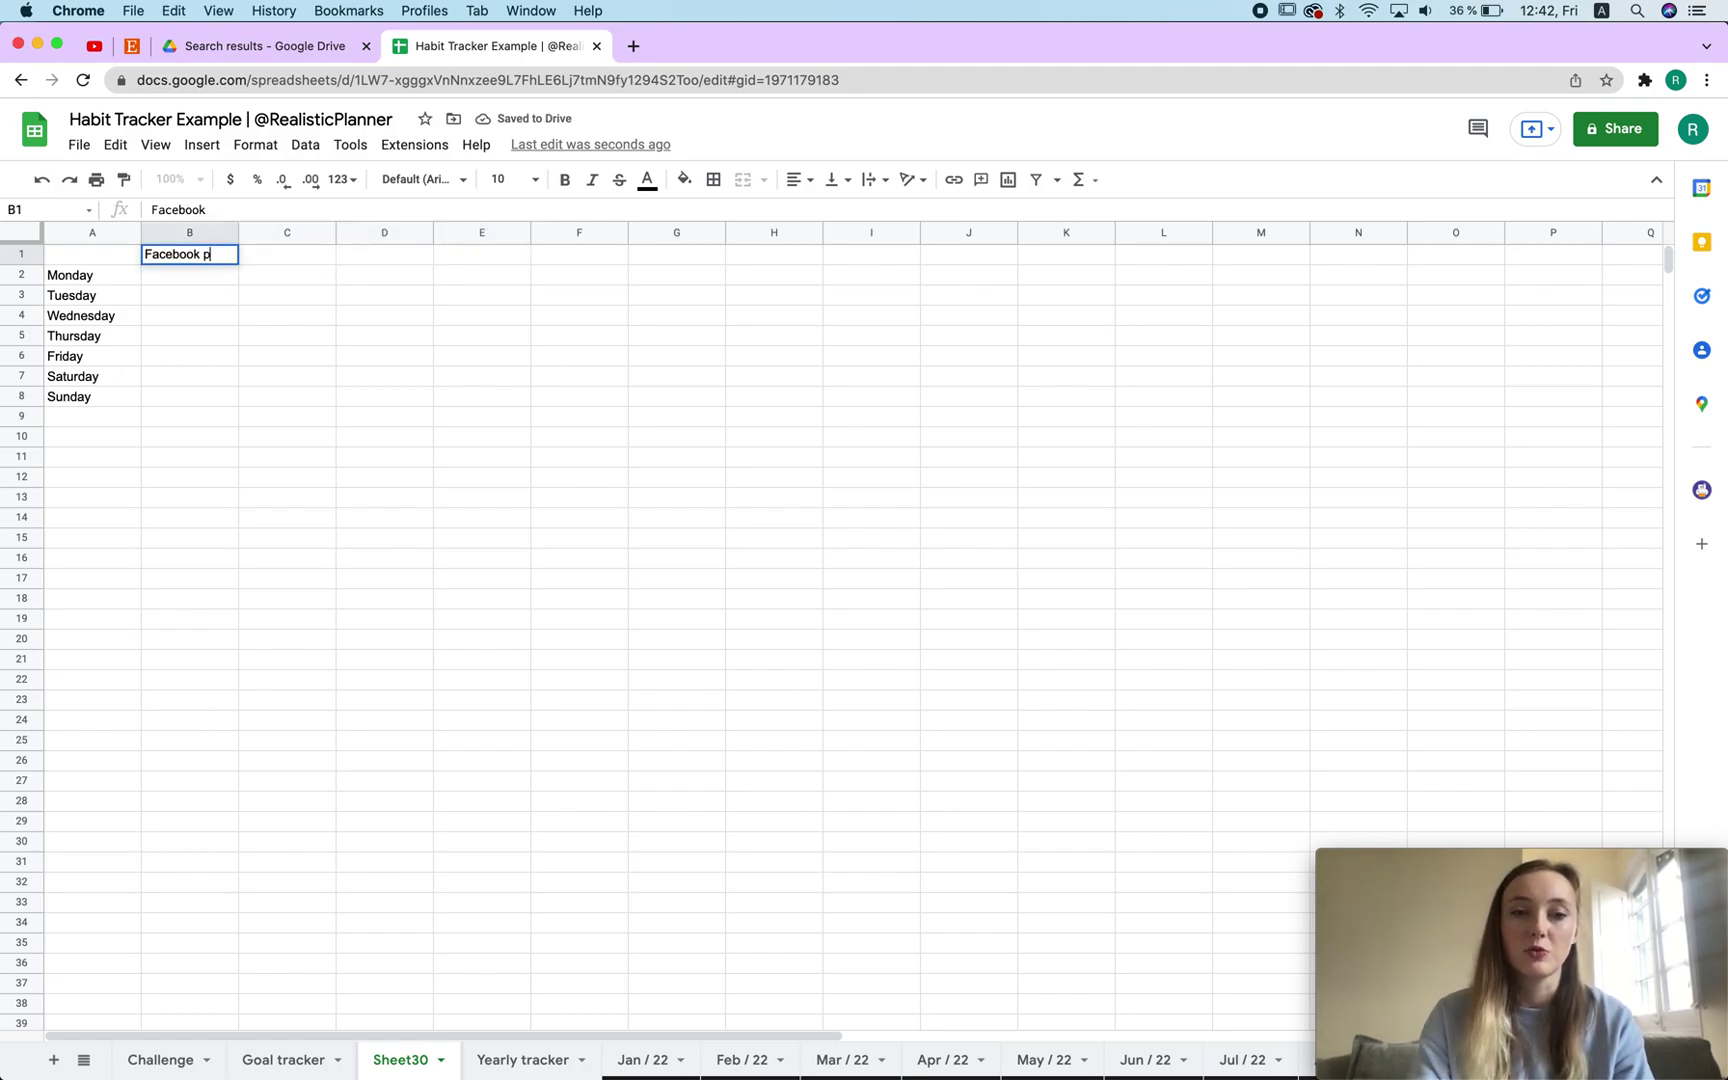
type("ost")
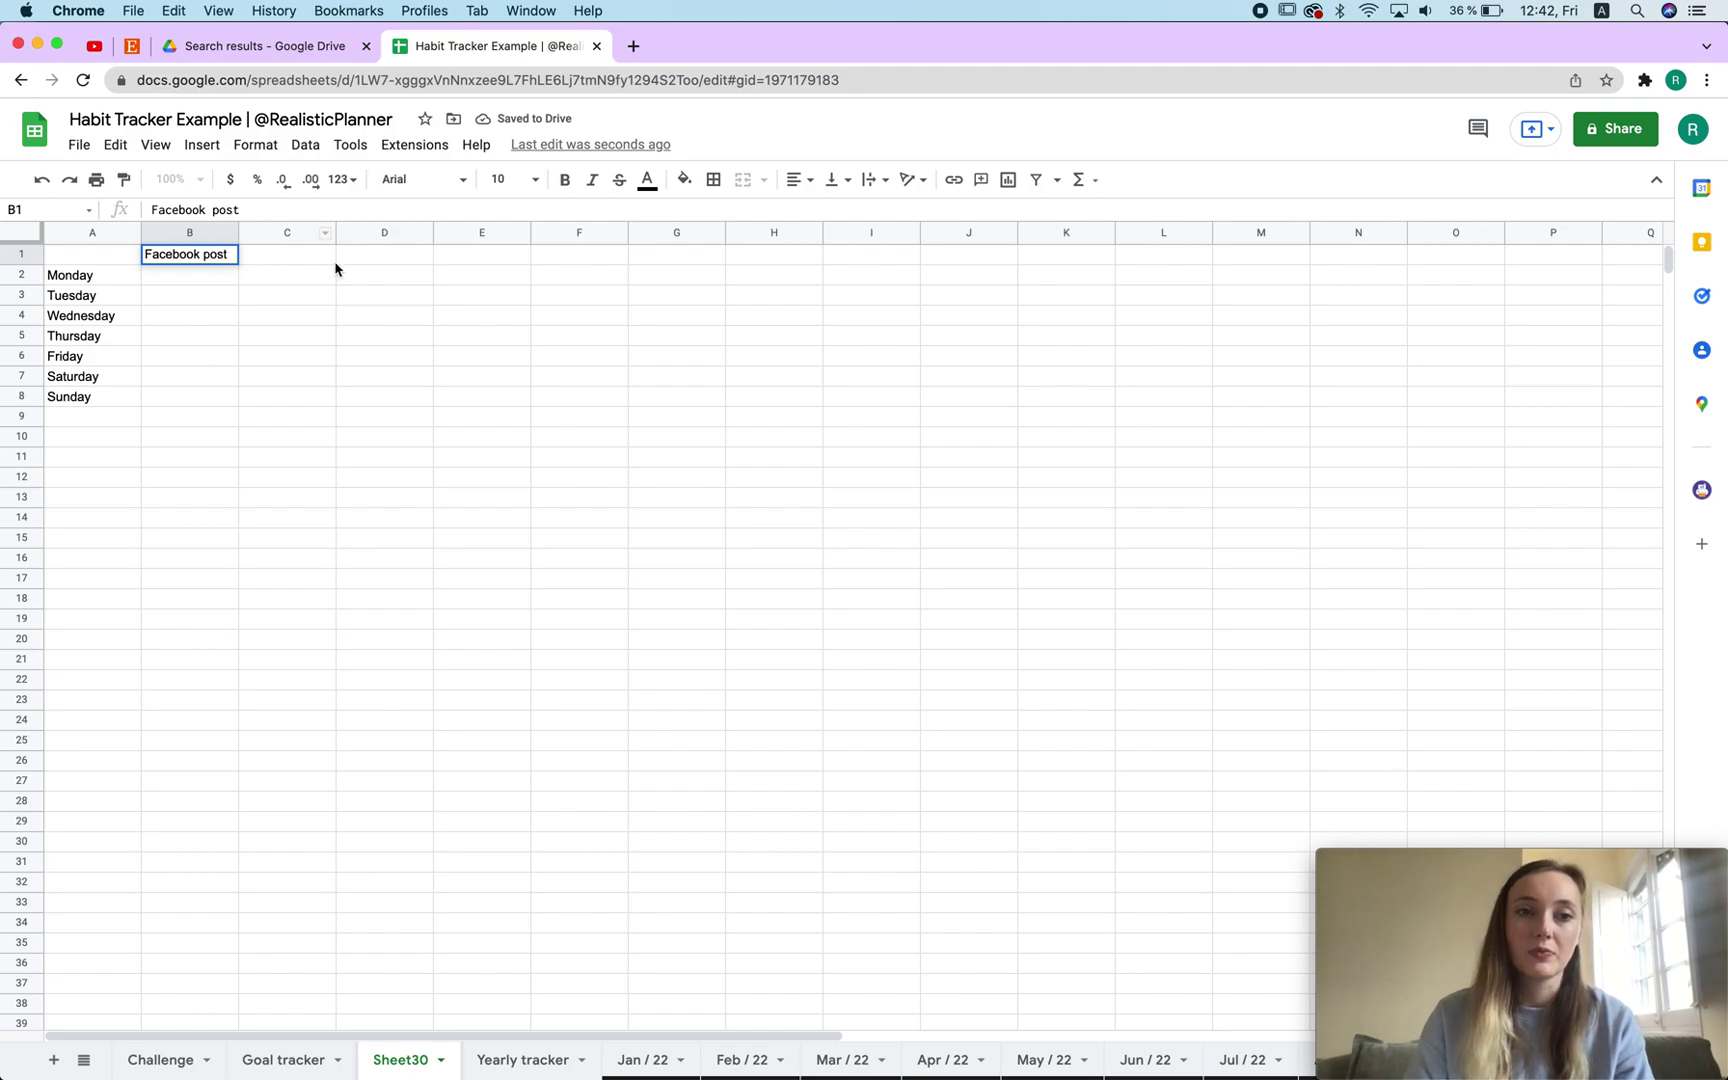
left_click(281, 259)
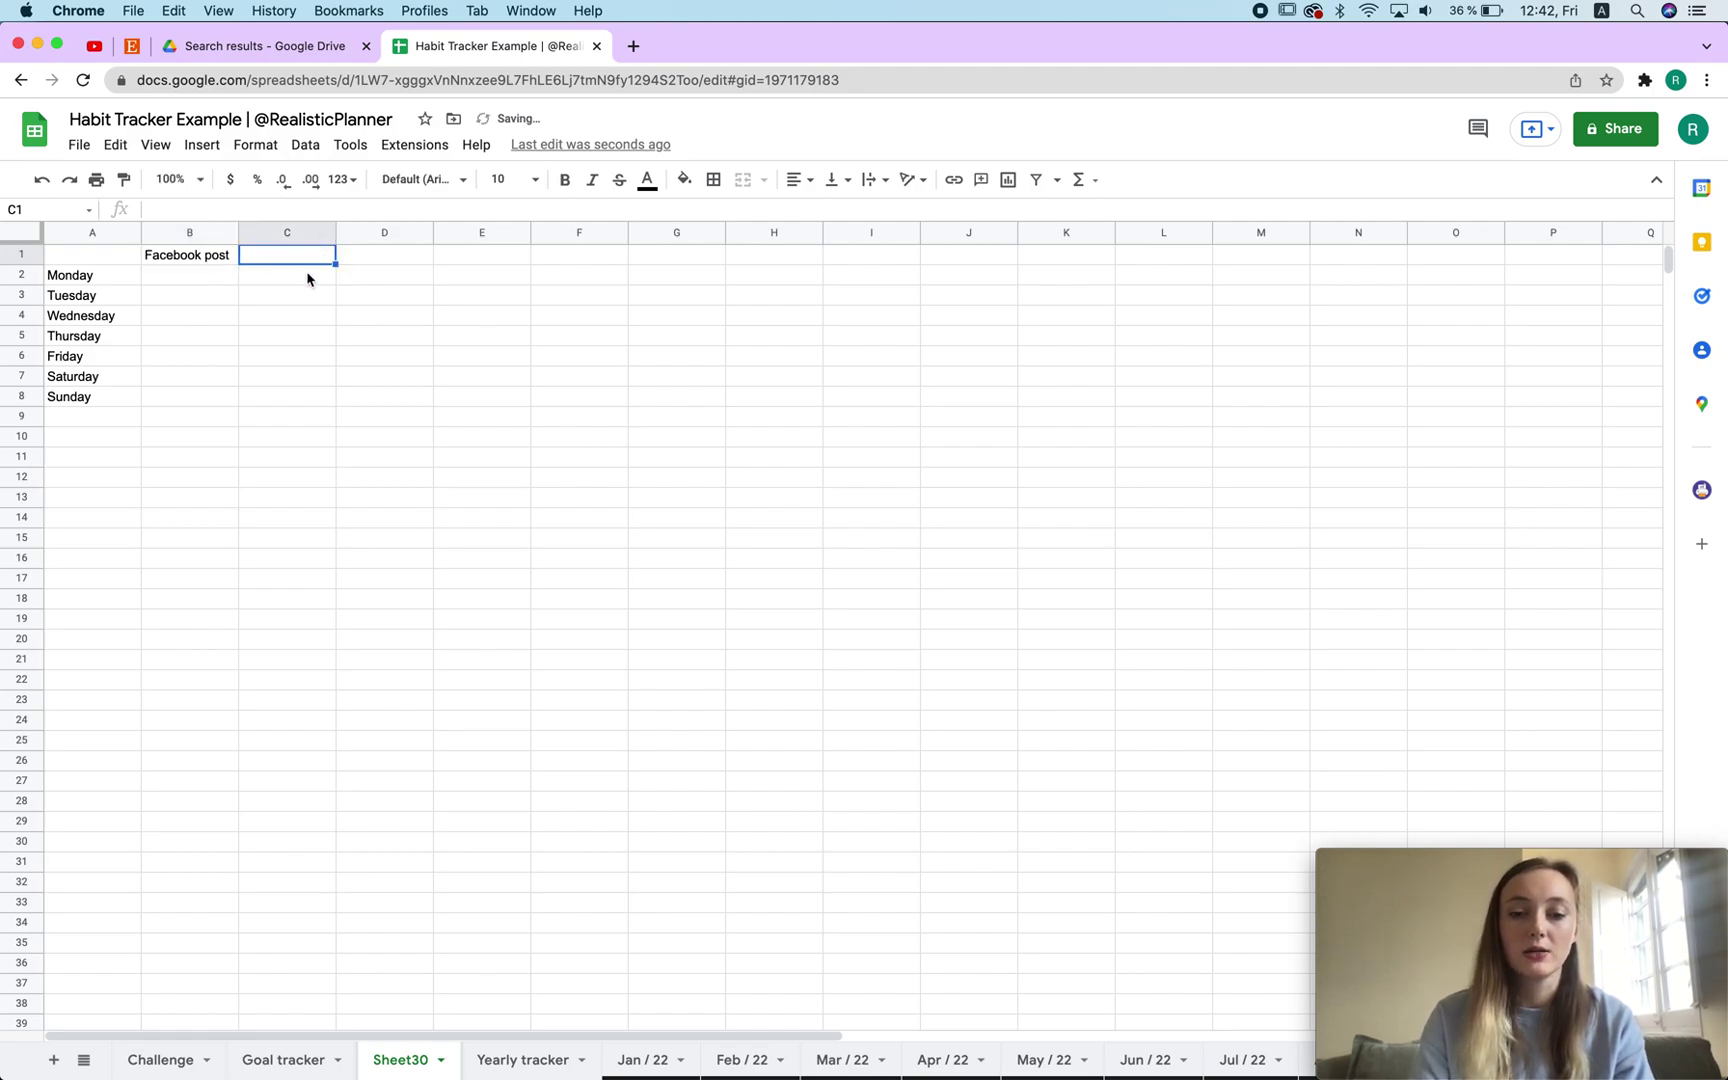
Step: Enter the headers video, photo, story and live in C1:F1
type("video")
key("Tab")
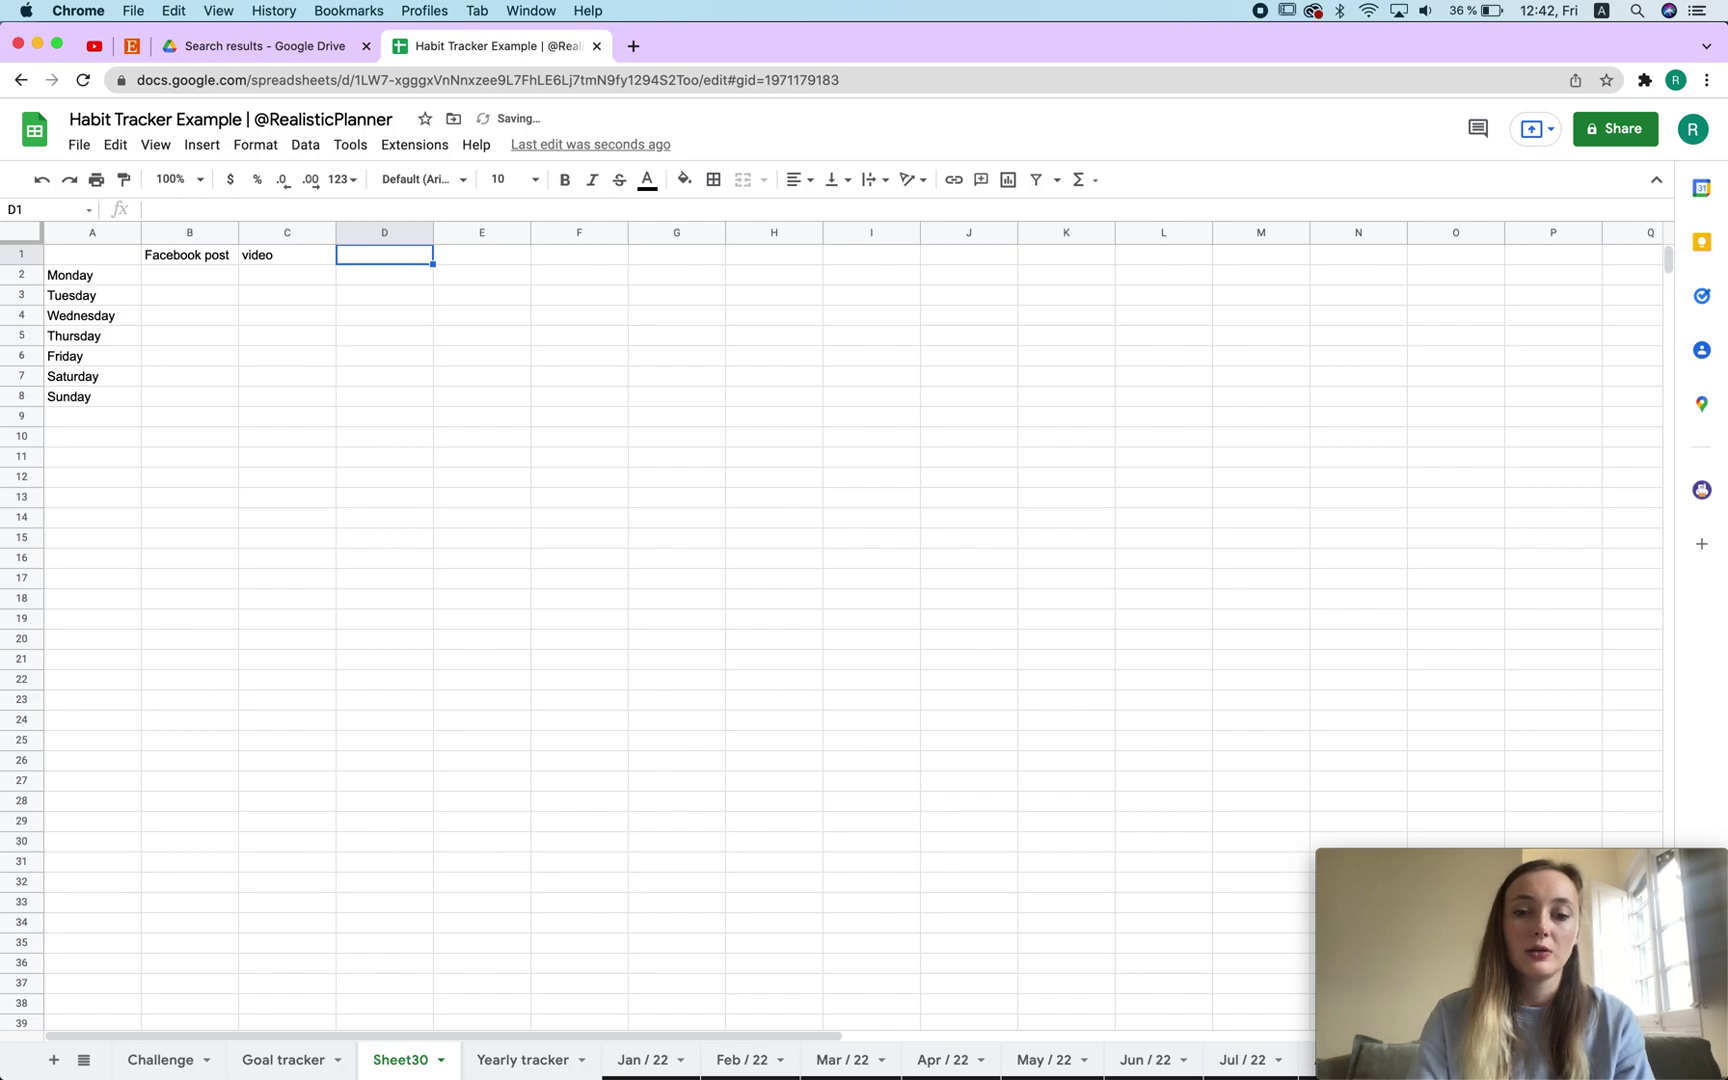
type("photo")
key("Tab")
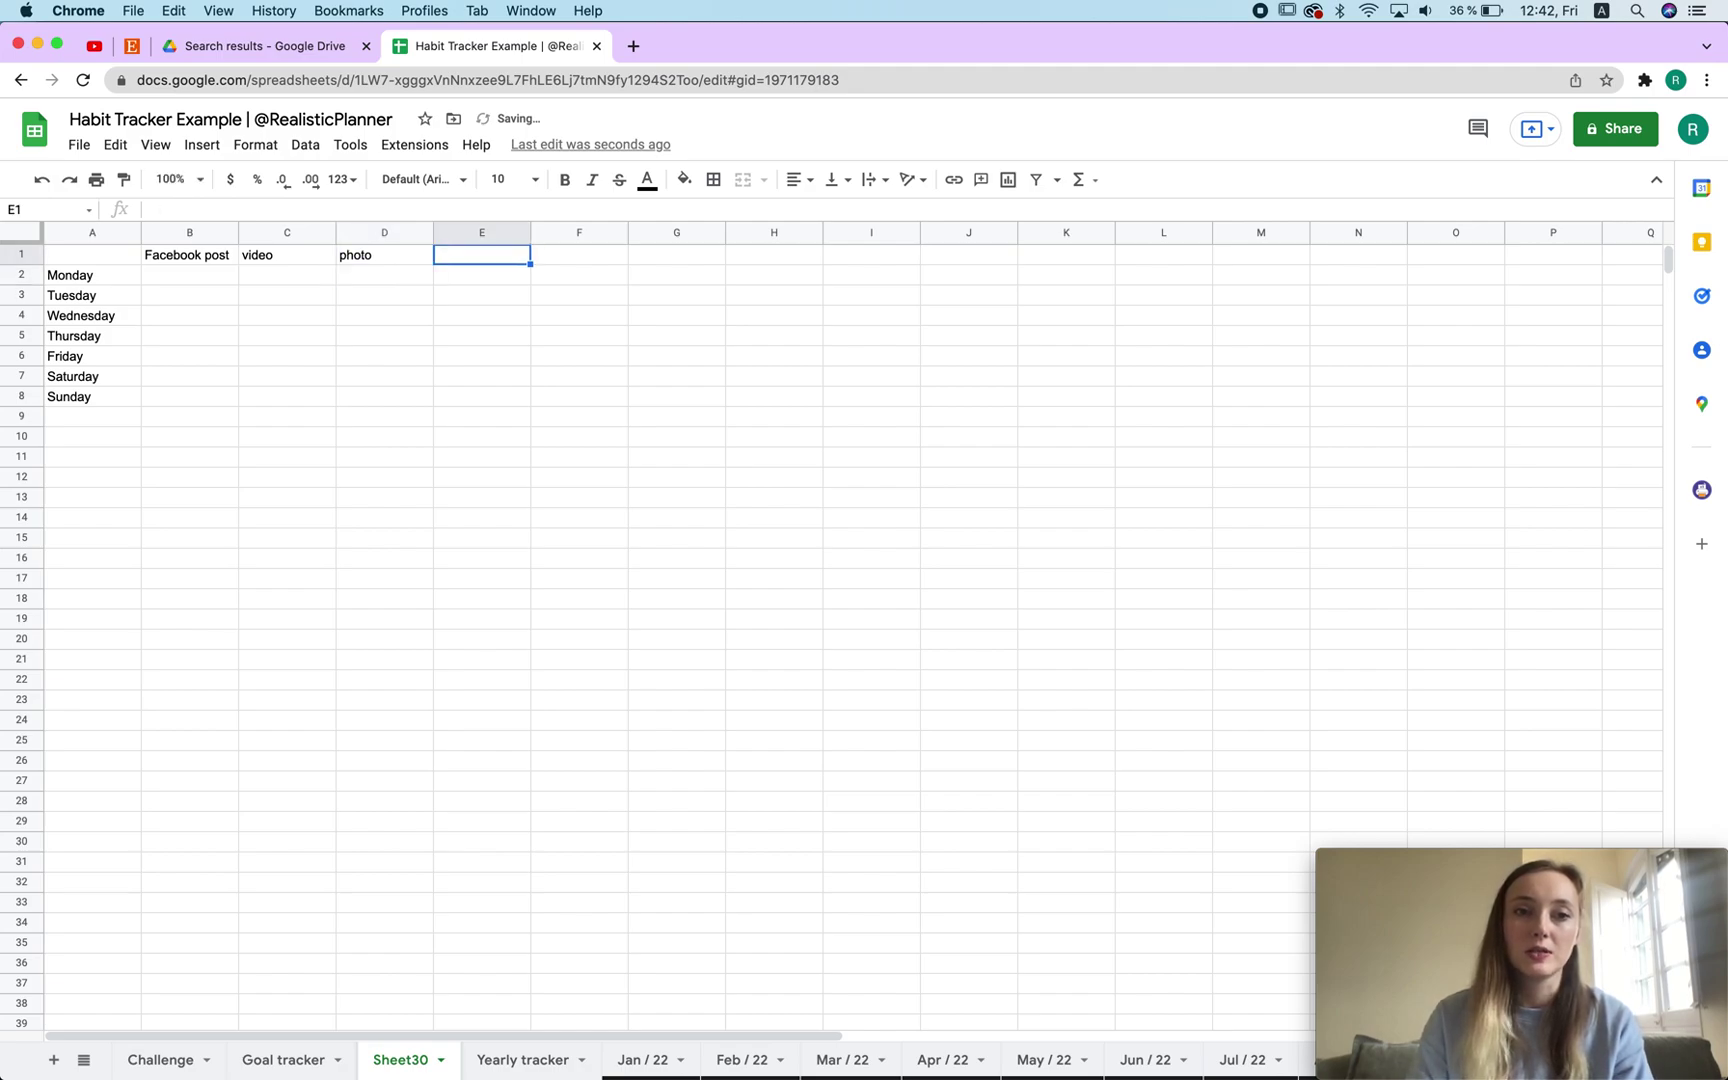
key("Return")
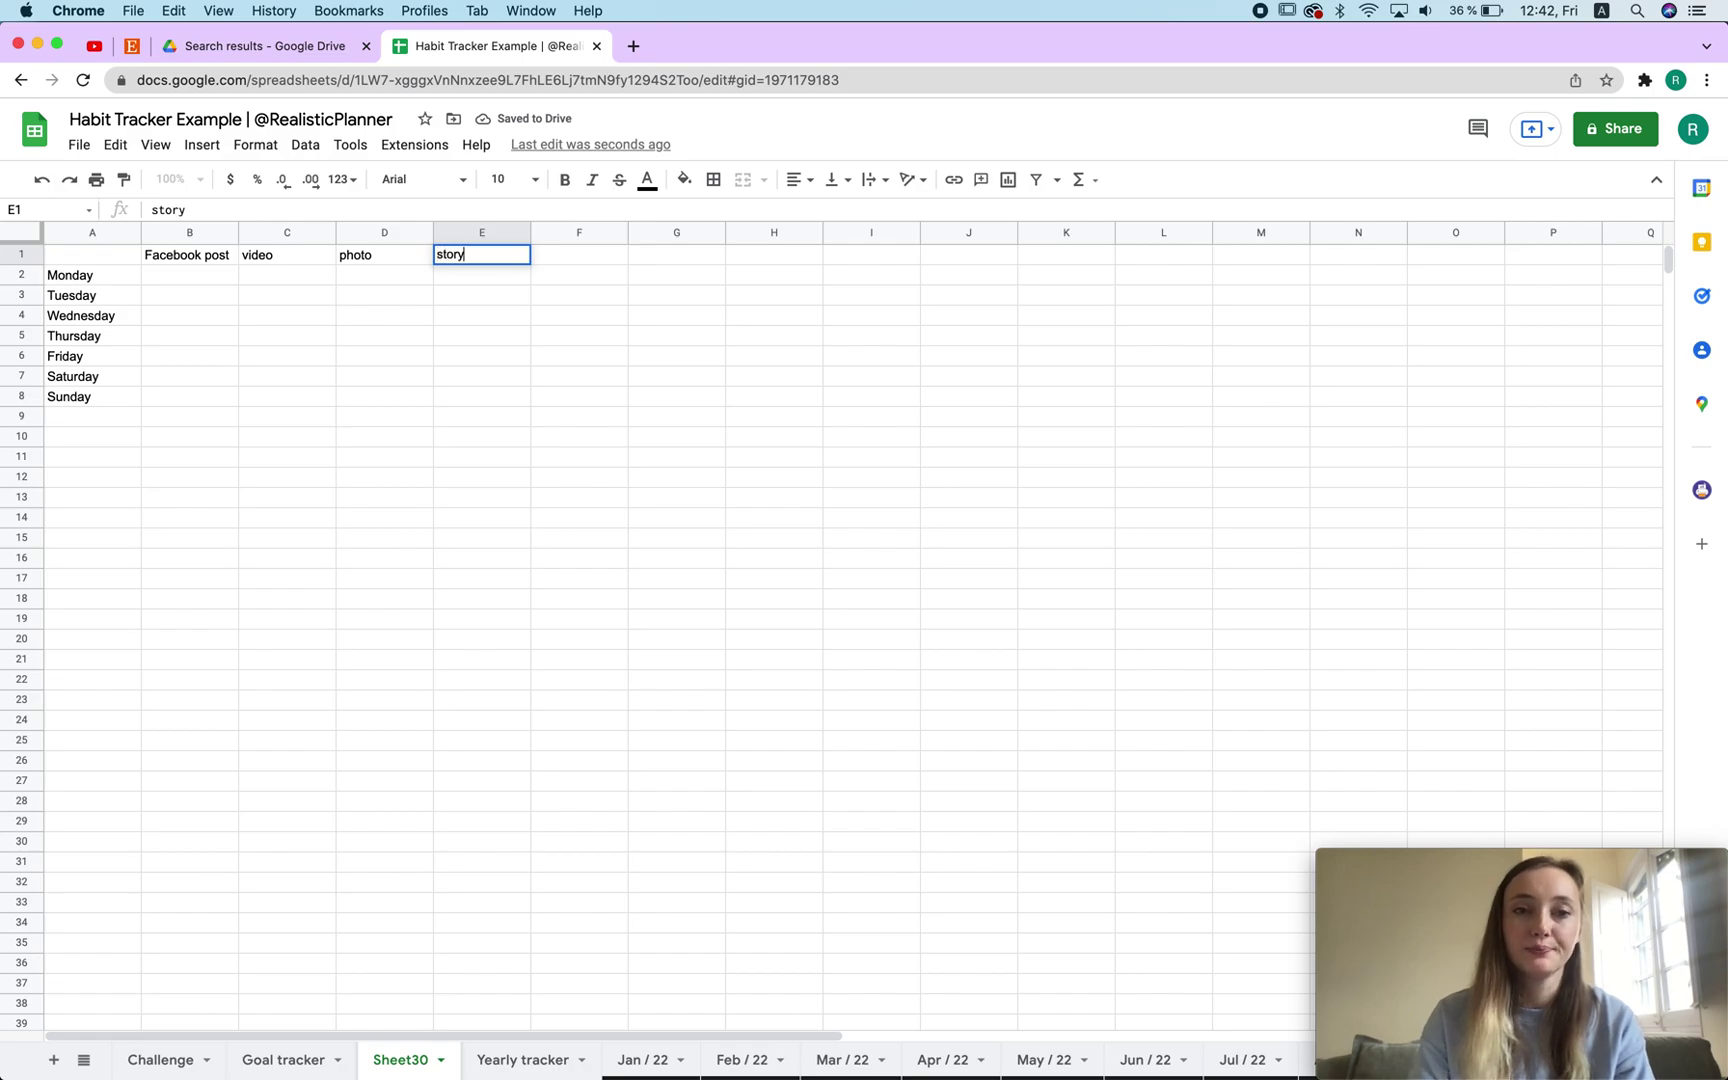
key("Tab")
type("lov")
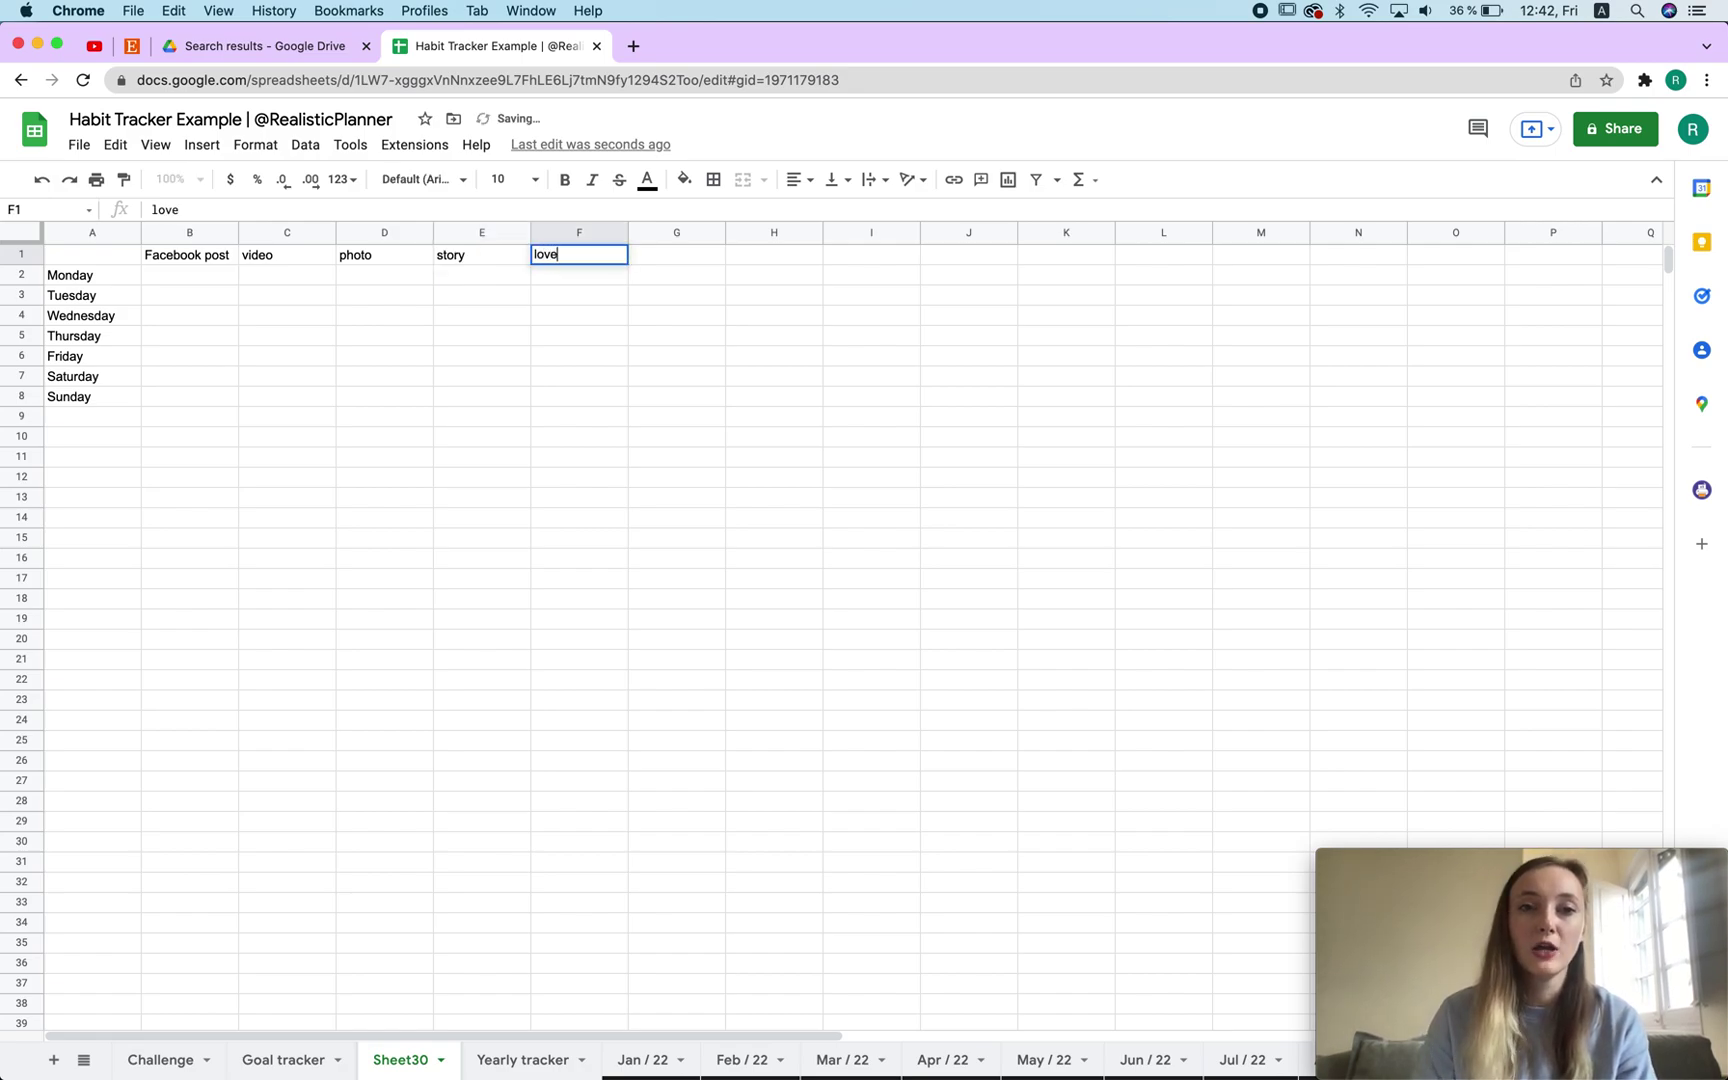
key("BackSpace")
key("Return")
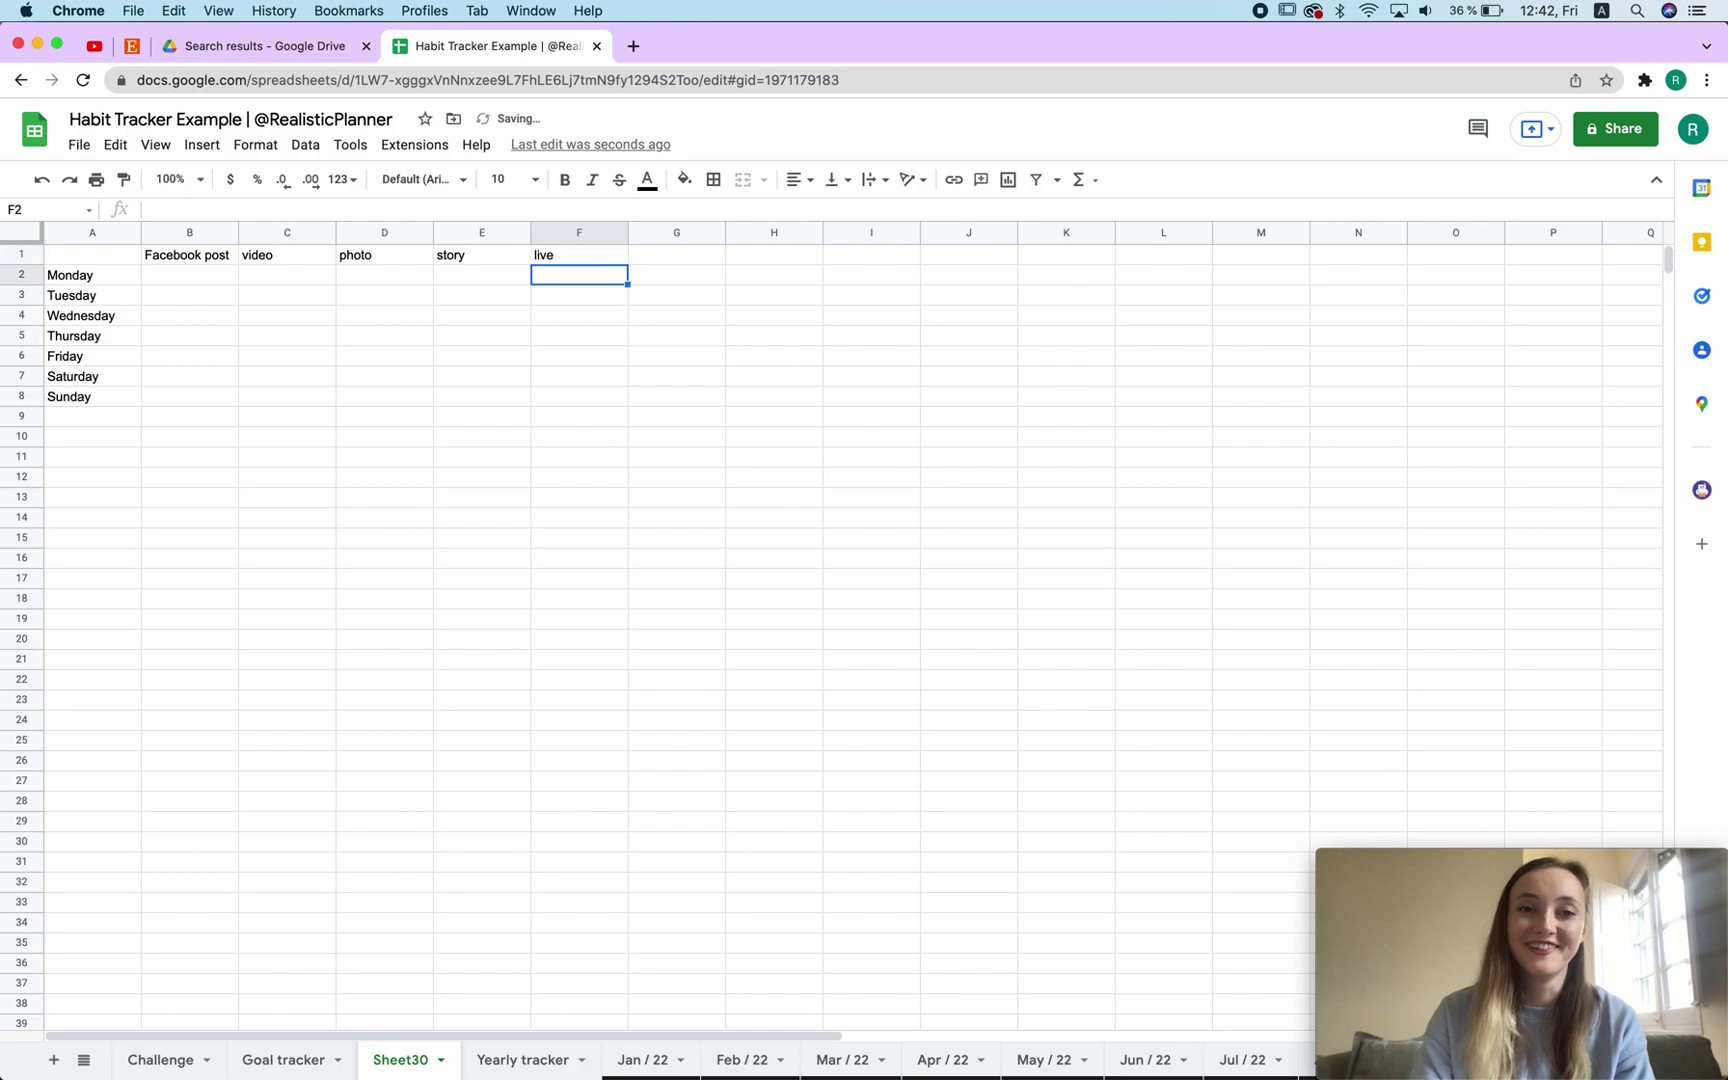
left_click_drag(217, 259, 558, 262)
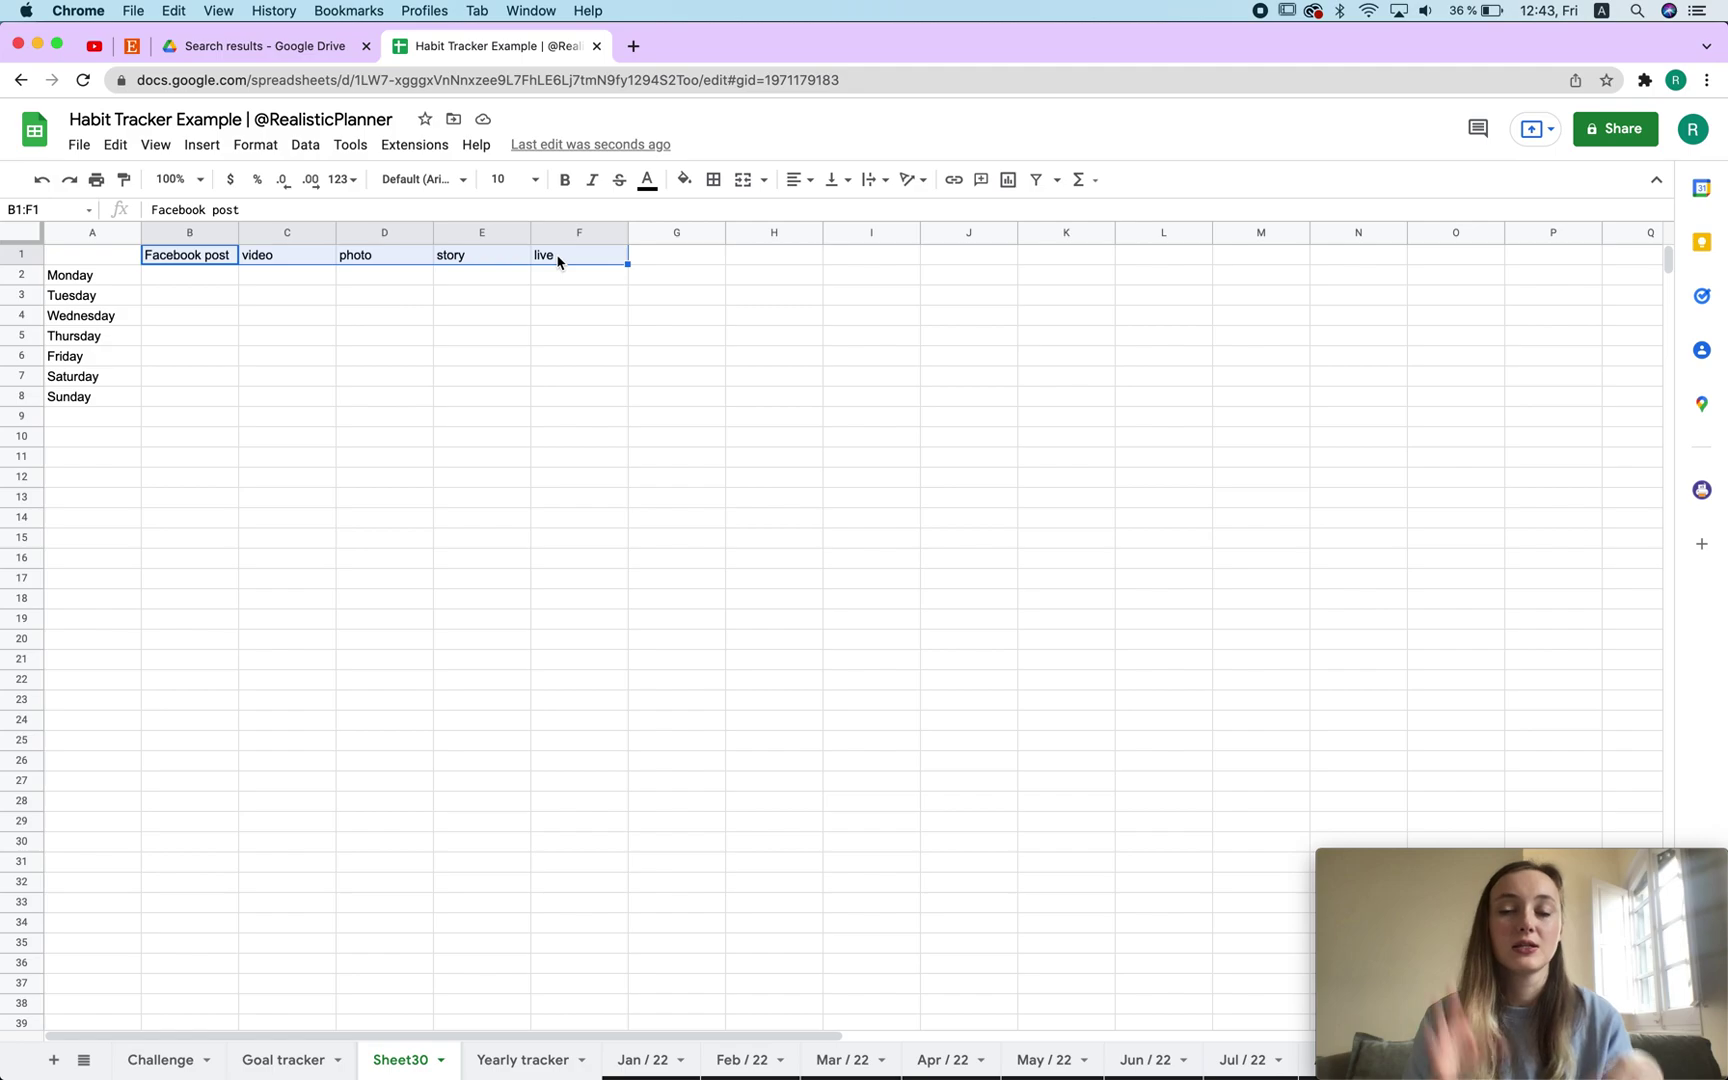
left_click(349, 303)
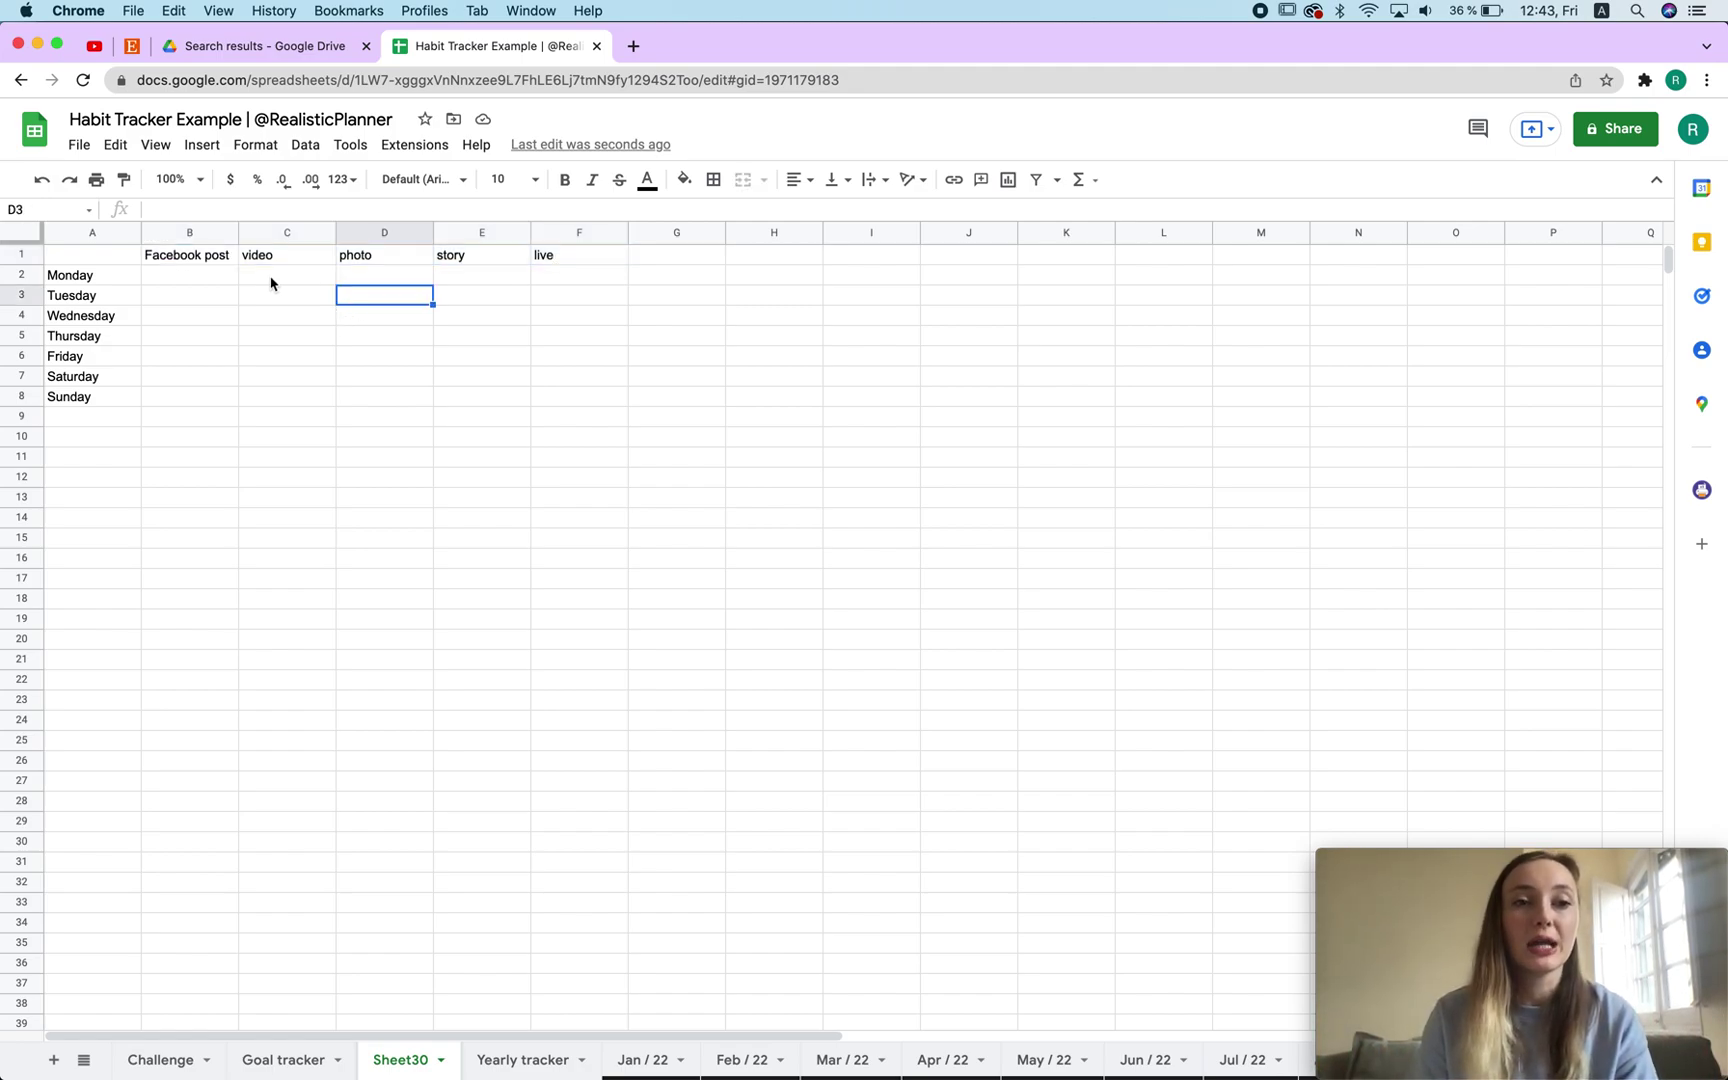
Step: Insert checkboxes across the weekday grid B2:F8
left_click_drag(201, 277, 572, 398)
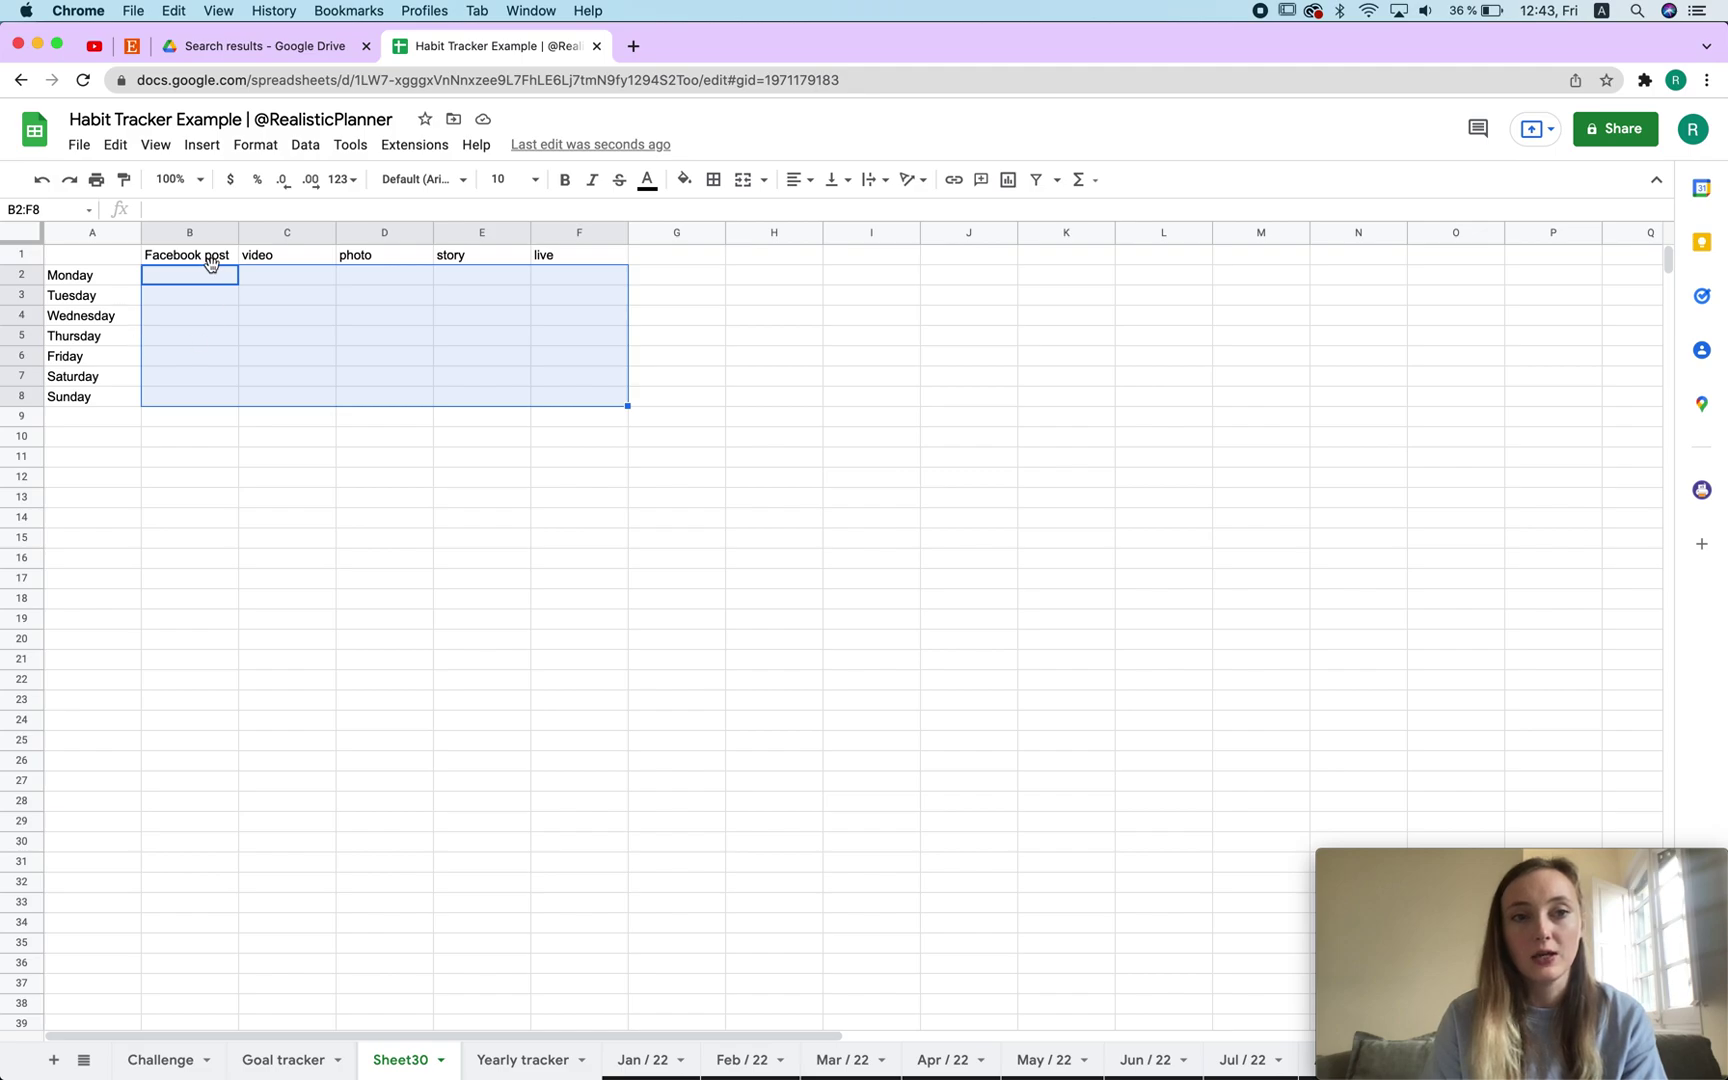
left_click(201, 146)
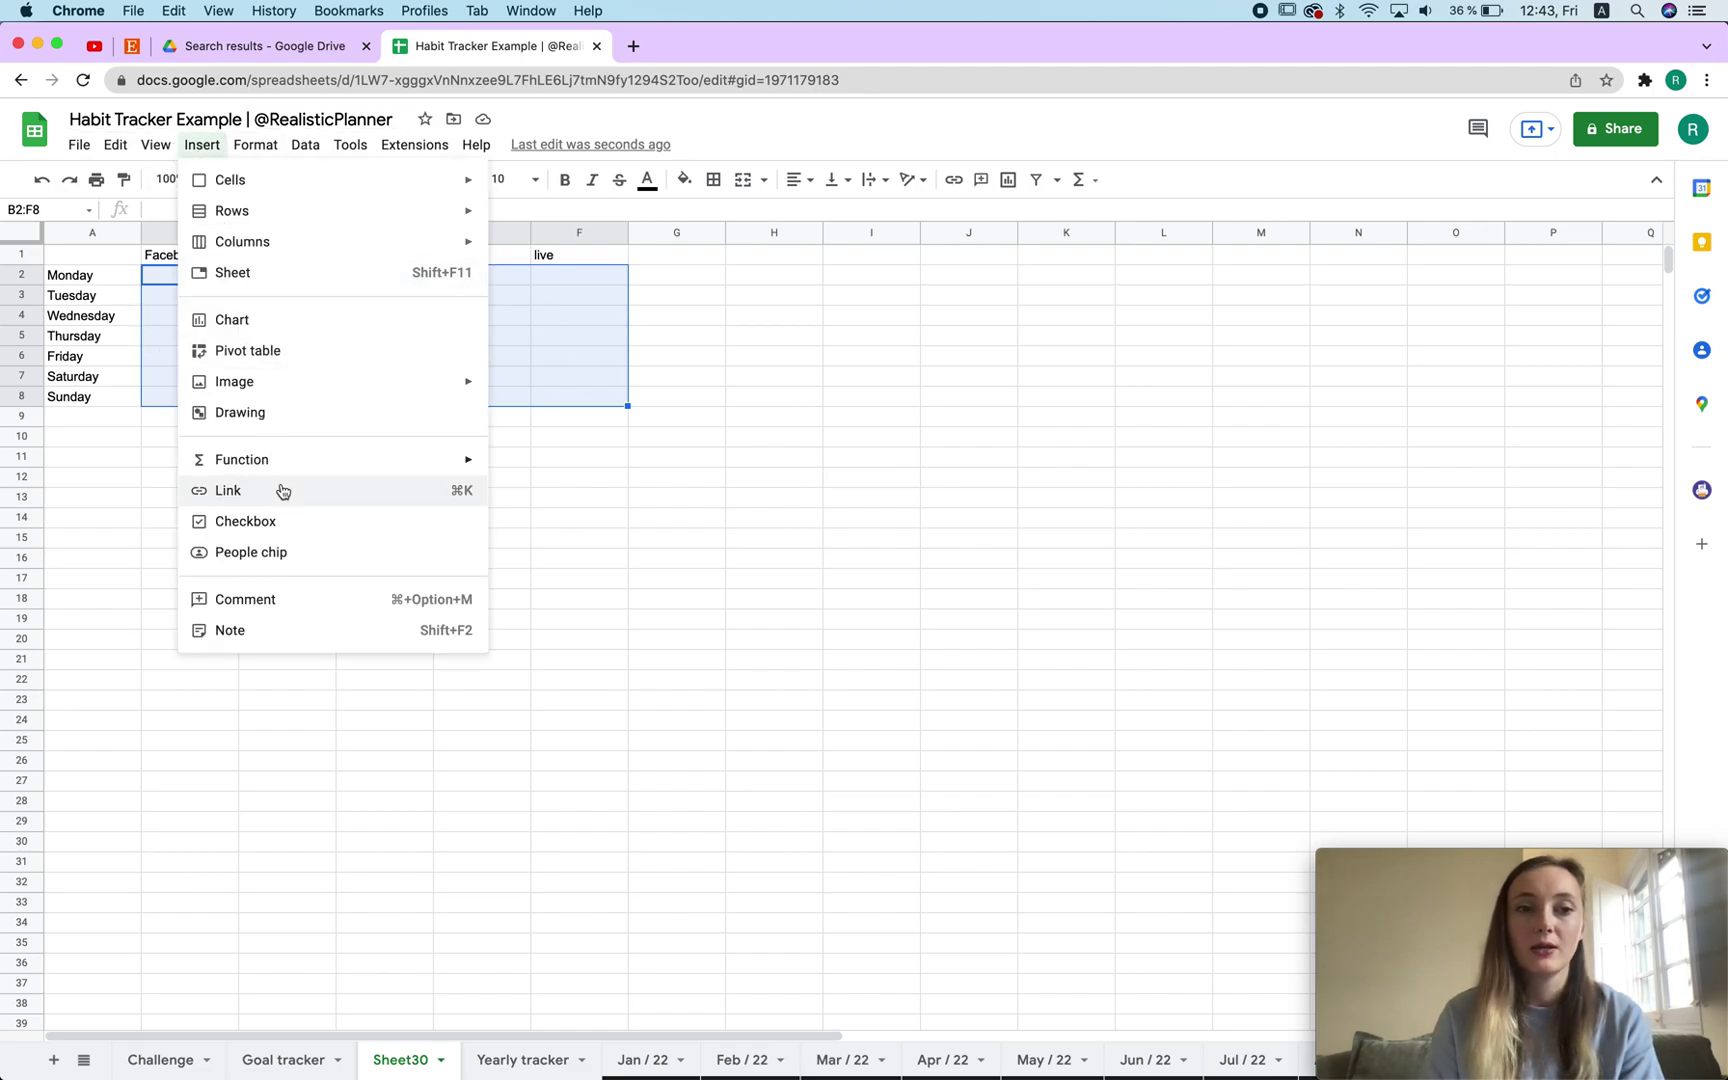
left_click(278, 521)
left_click(861, 627)
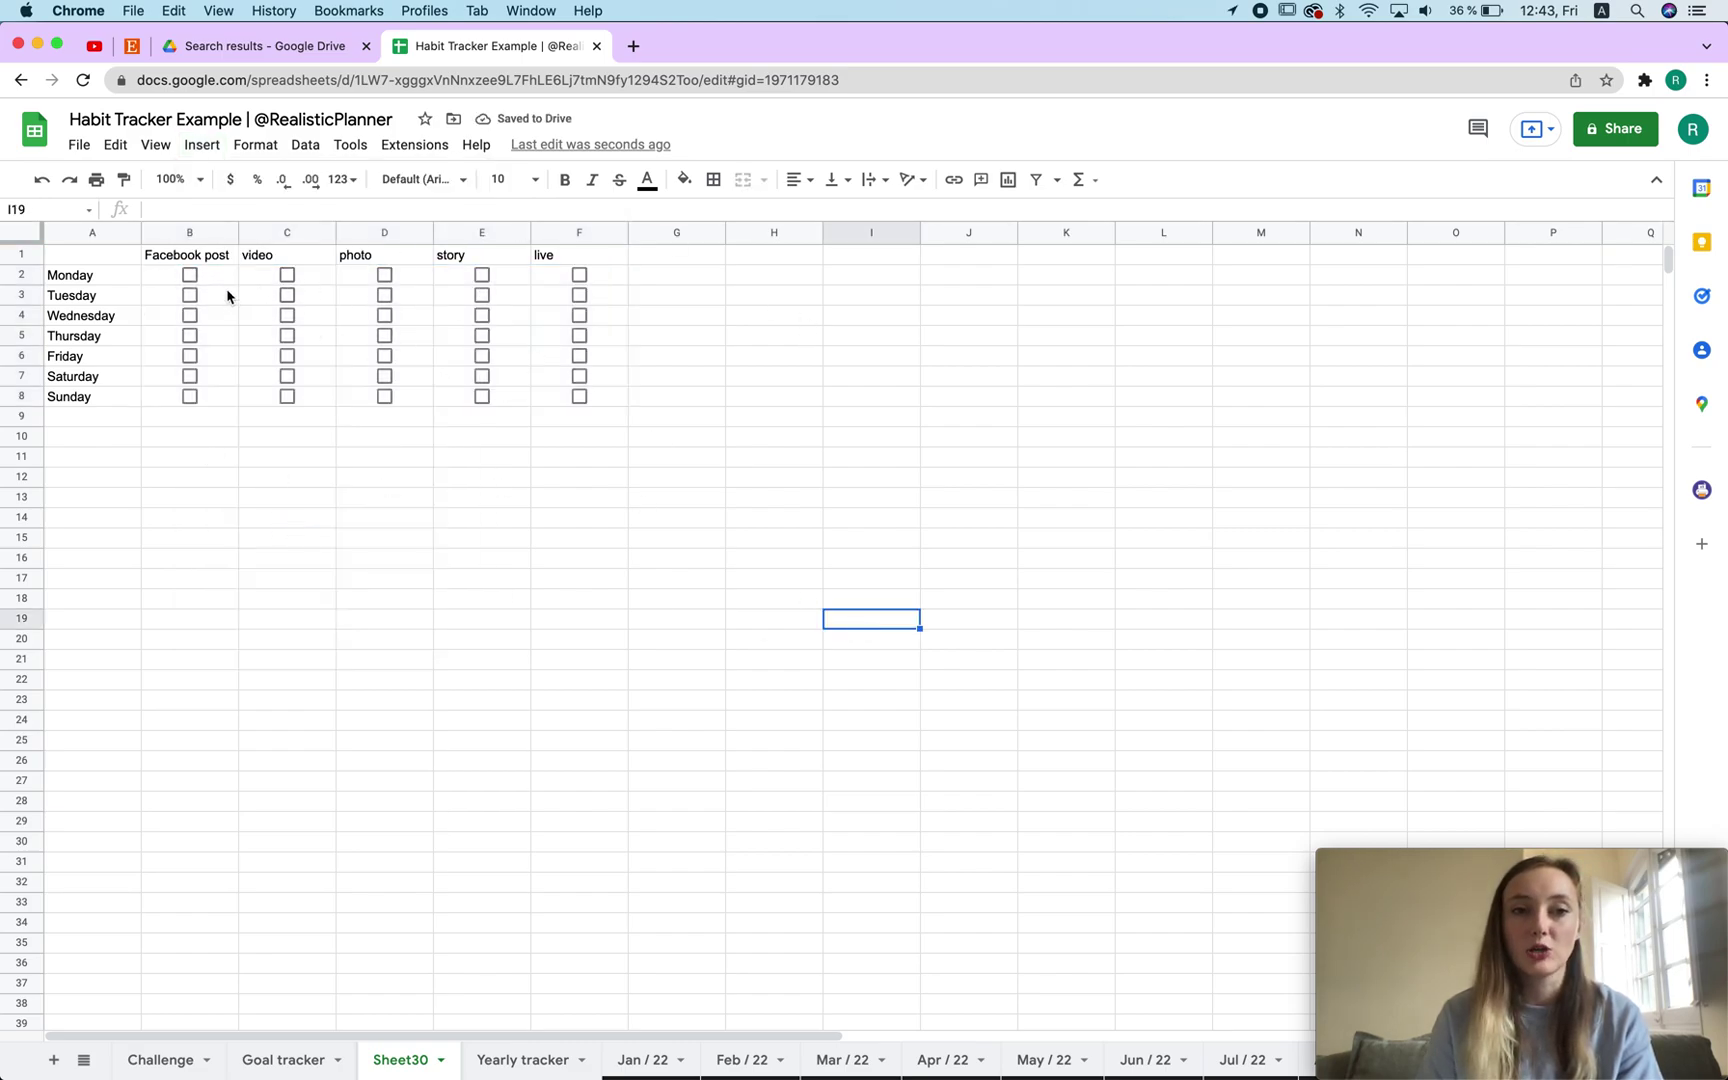
Step: Change the B1 header from 'Facebook post' to 'Instagram post'
left_click(200, 262)
double_click(193, 255)
double_click(193, 255)
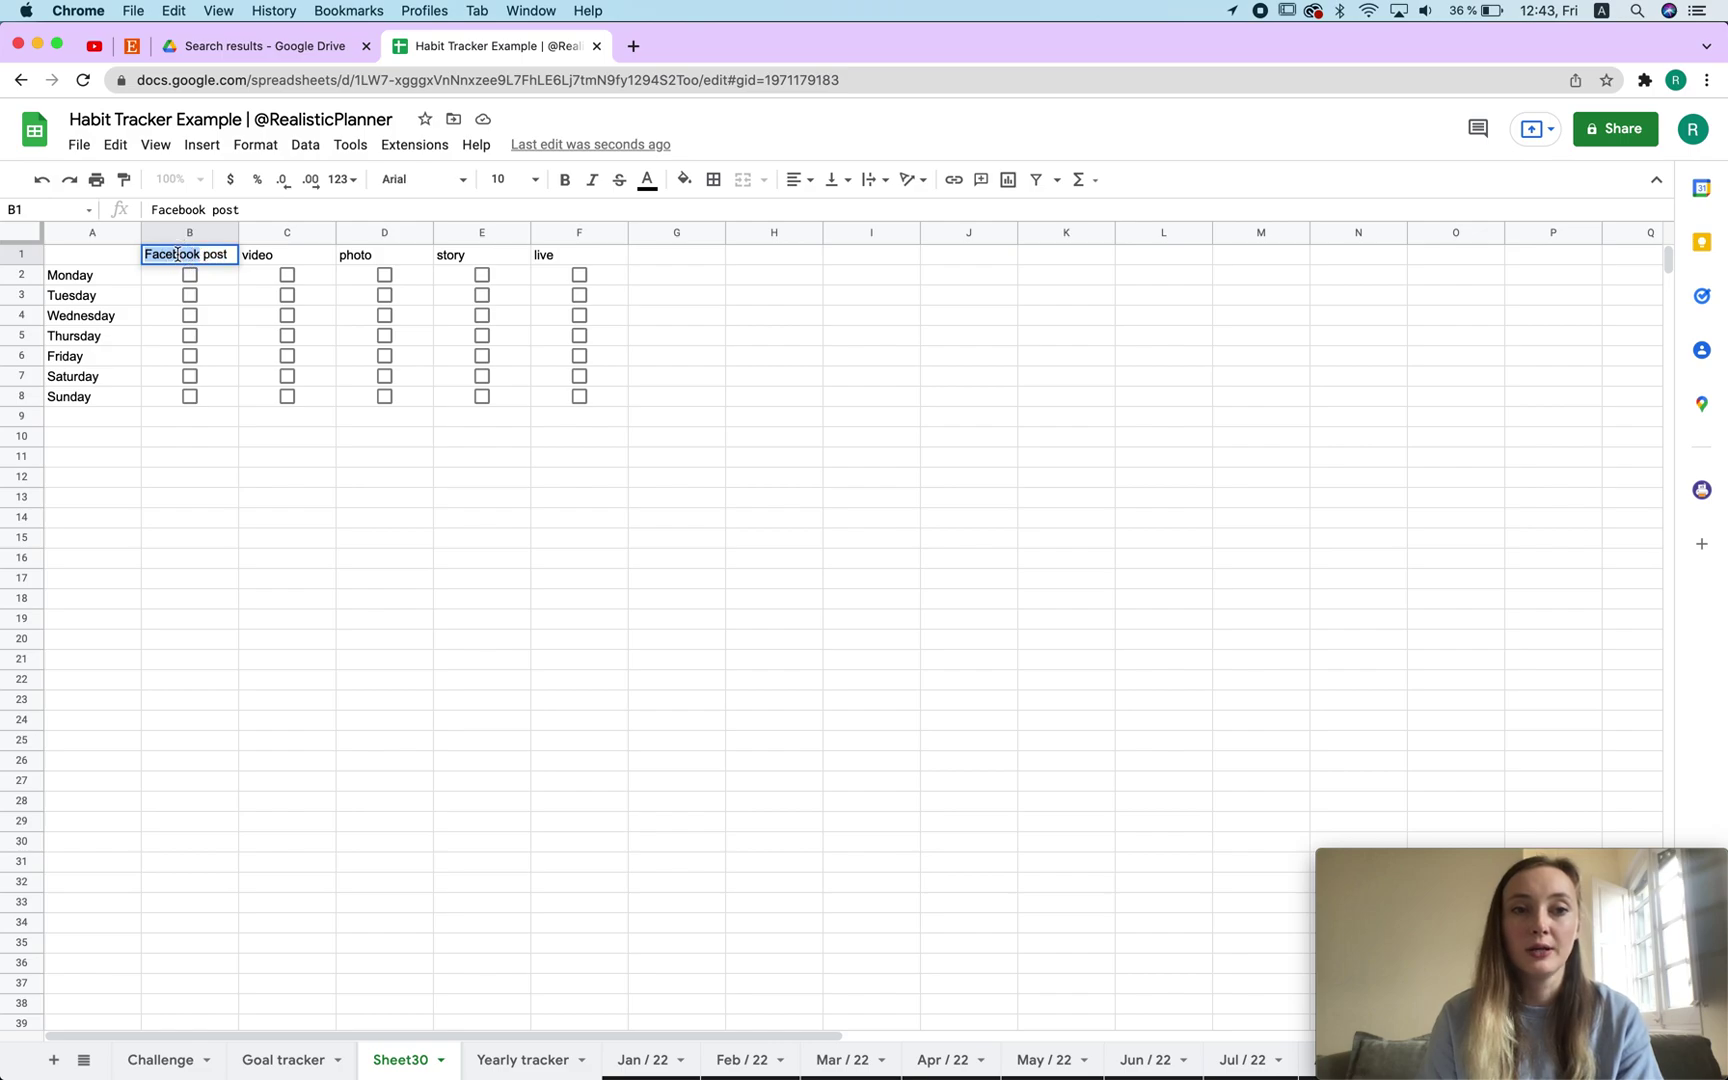
key("BackSpace")
type("Instagram")
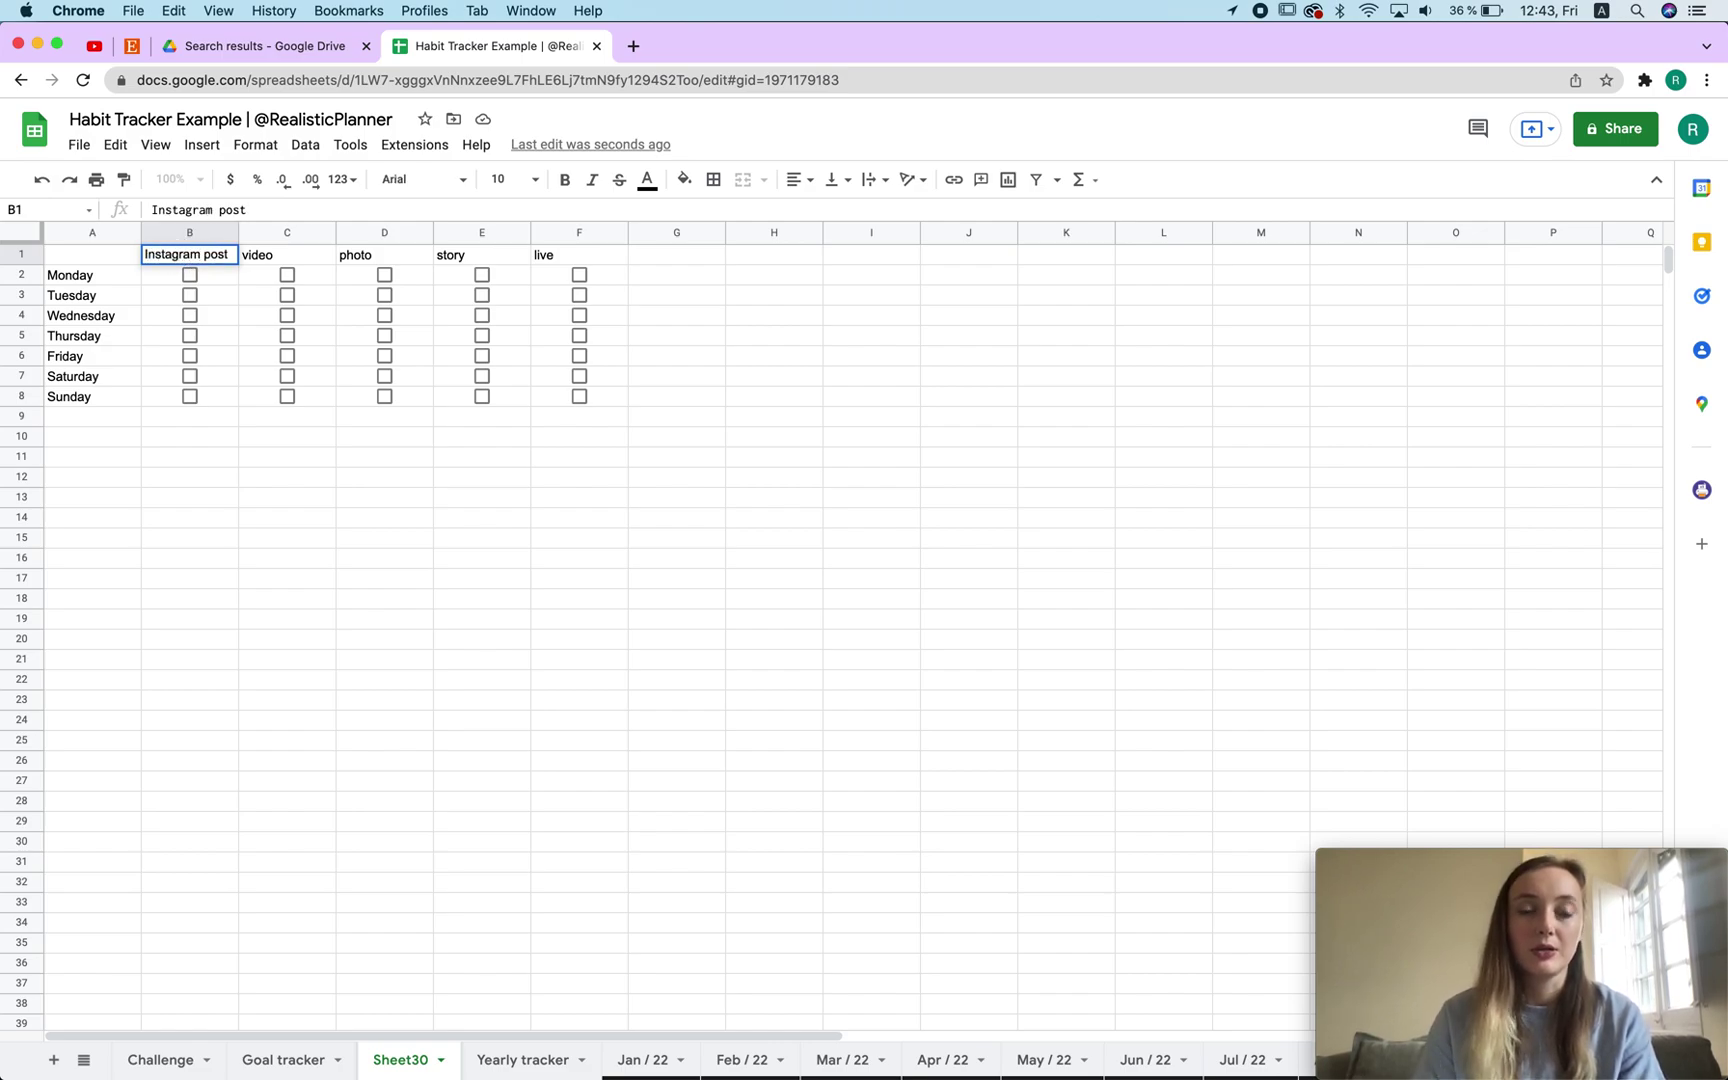
key("Return")
Step: Shorten the B1 header to 'IG post'
left_click(173, 232)
left_click(173, 254)
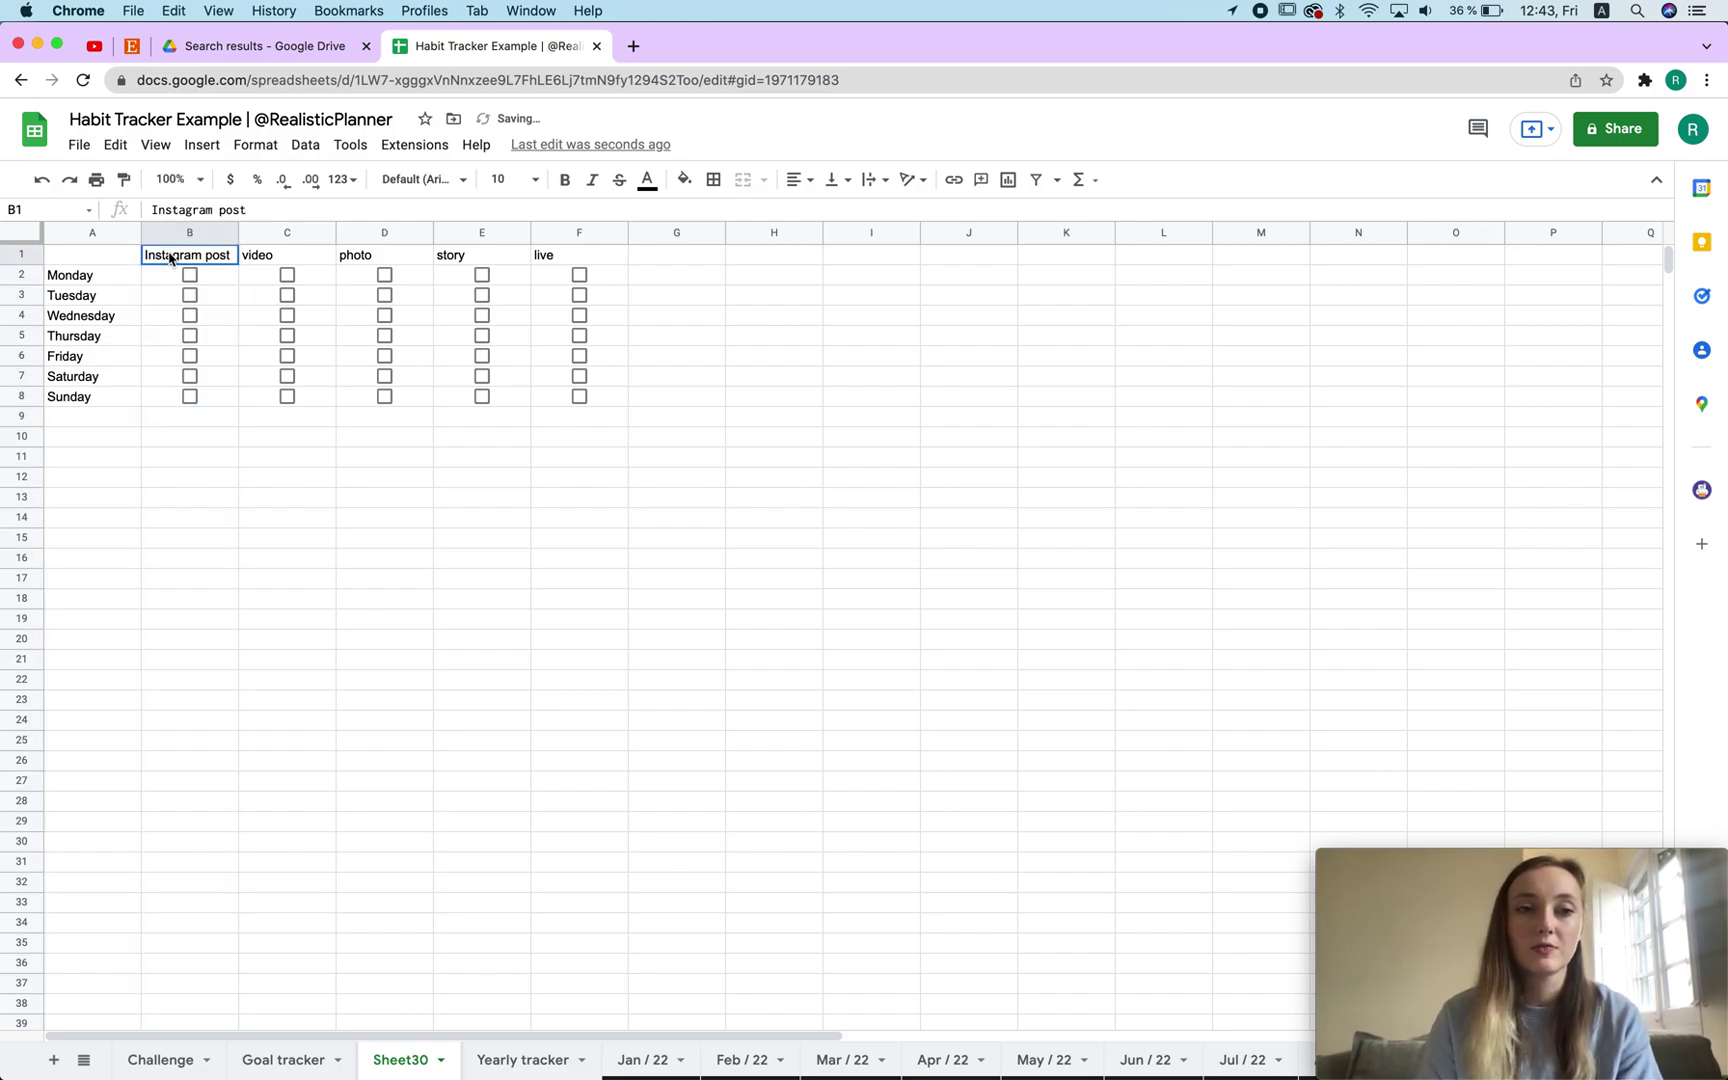
triple_click(173, 254)
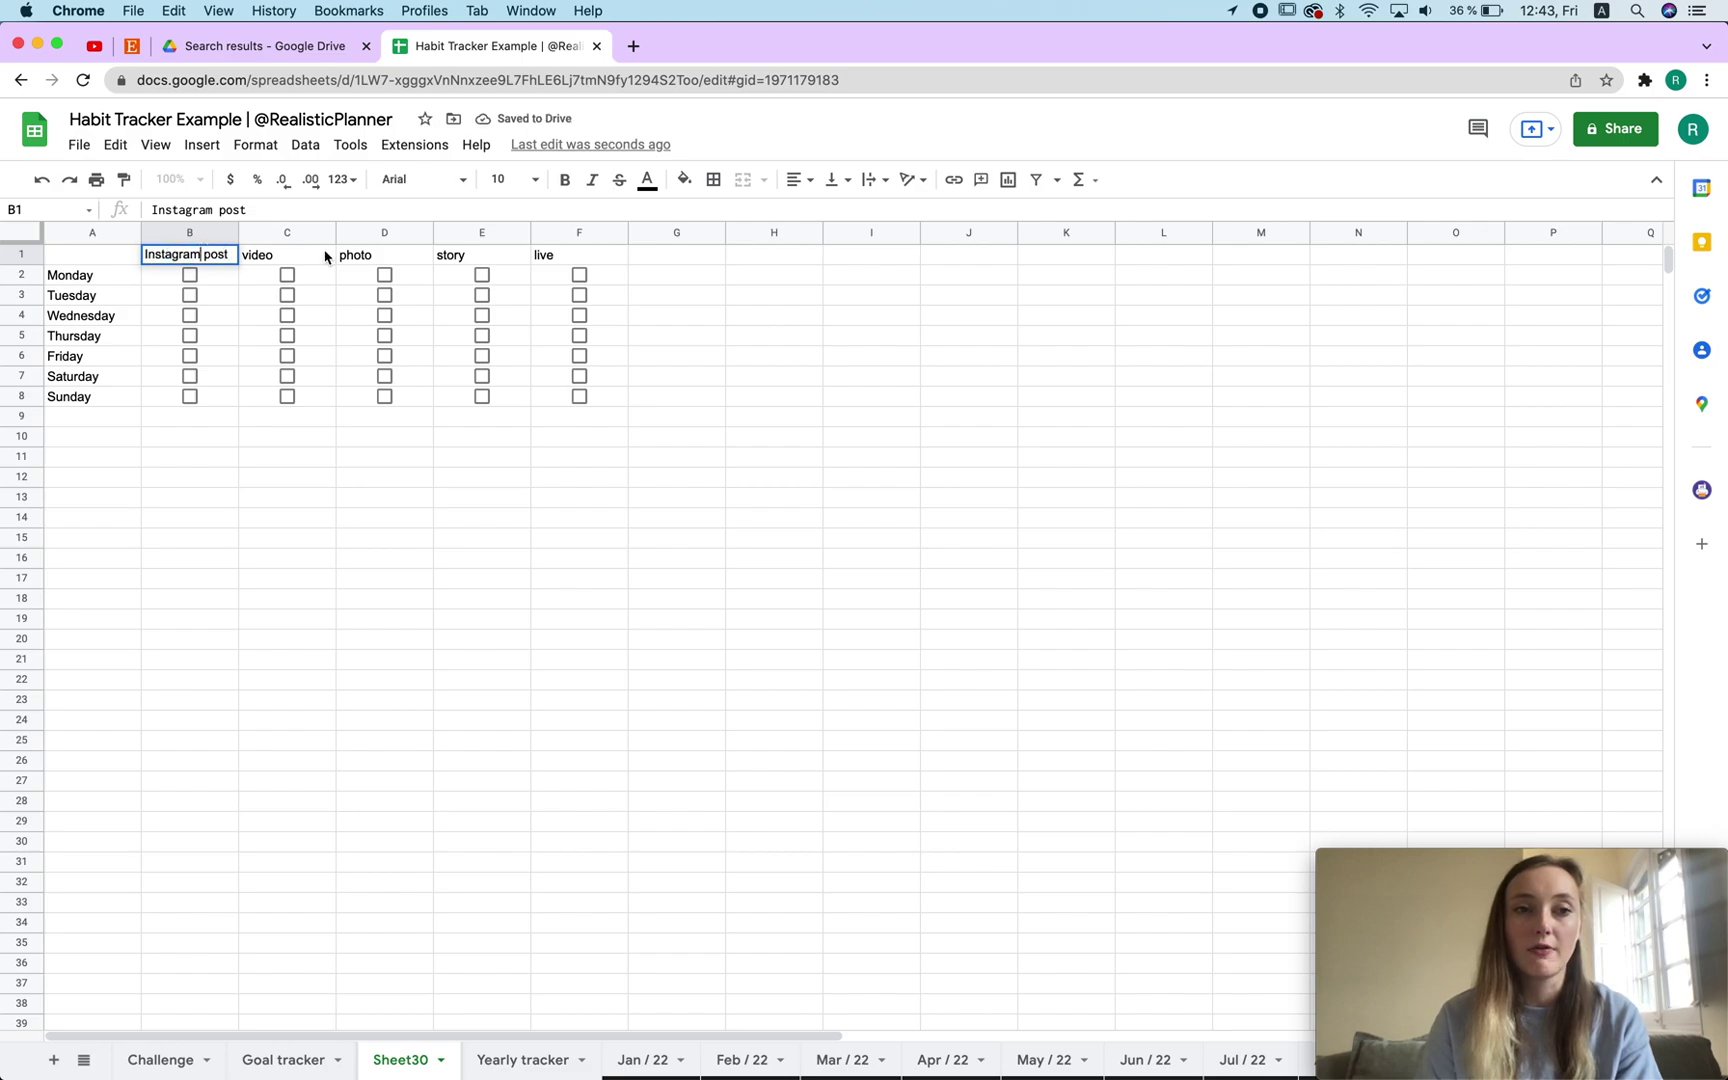
double_click(199, 252)
type("IG")
key("Return")
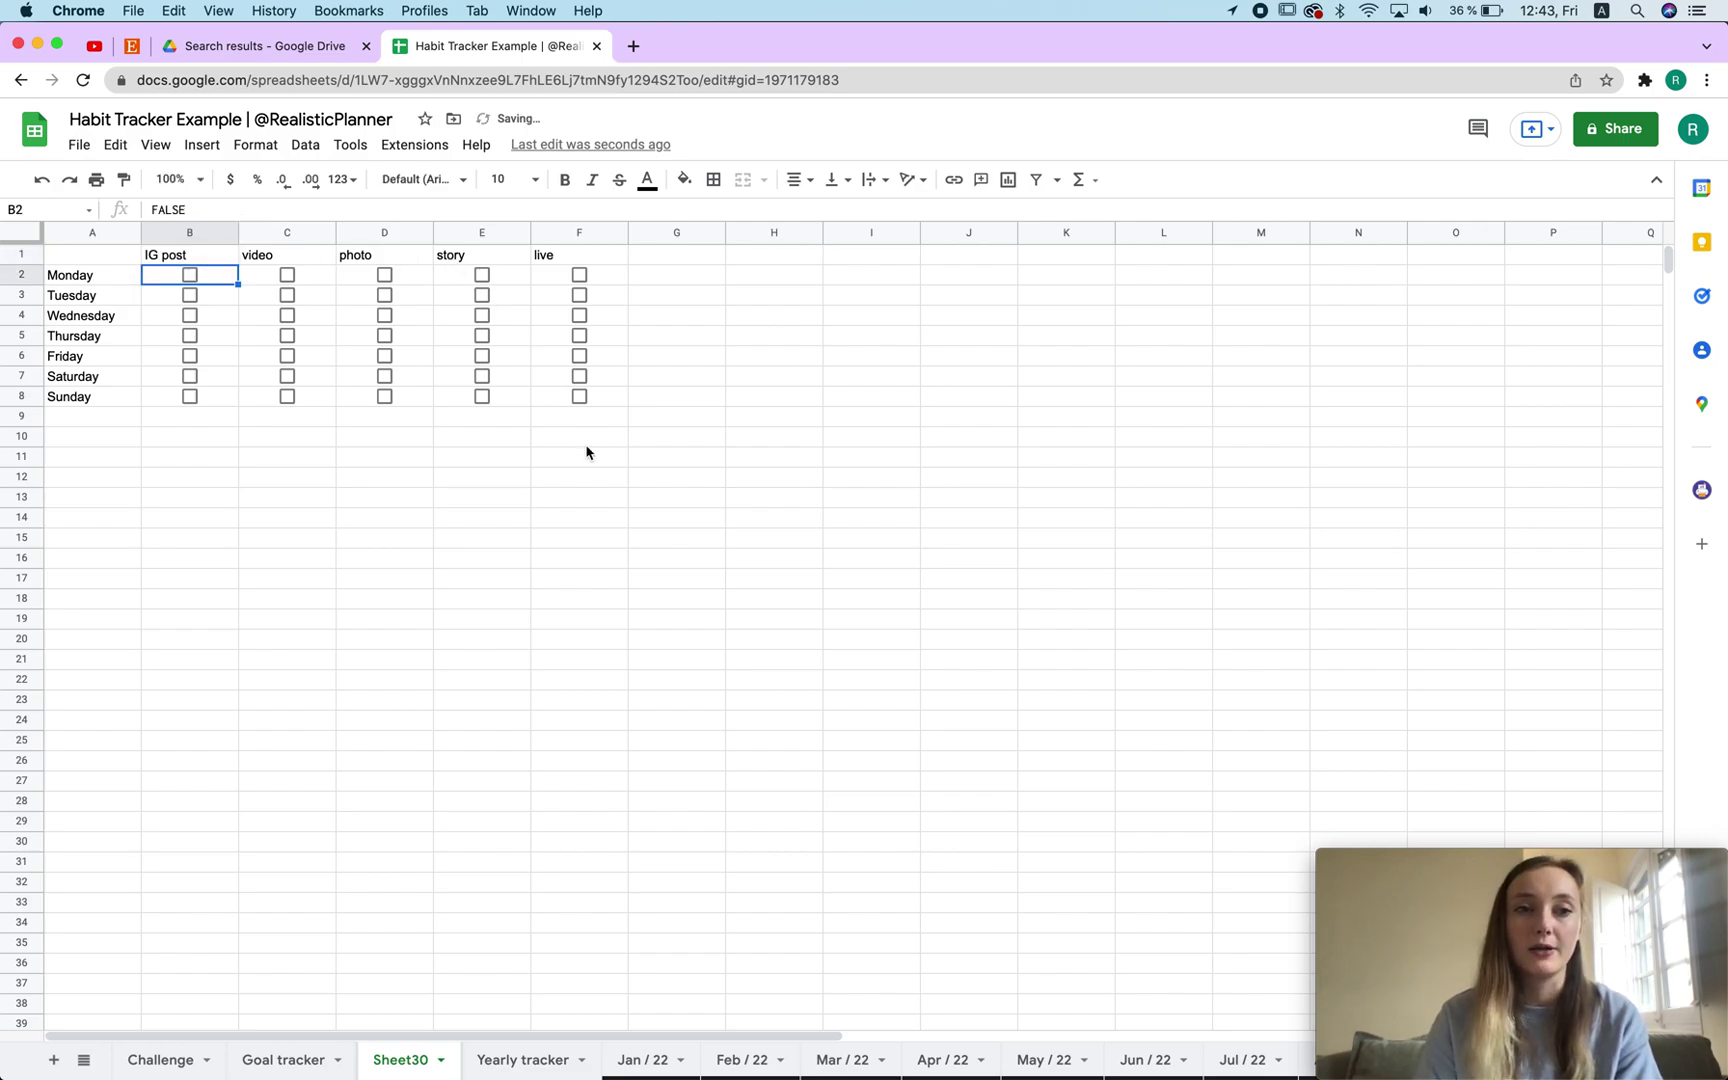
left_click(730, 665)
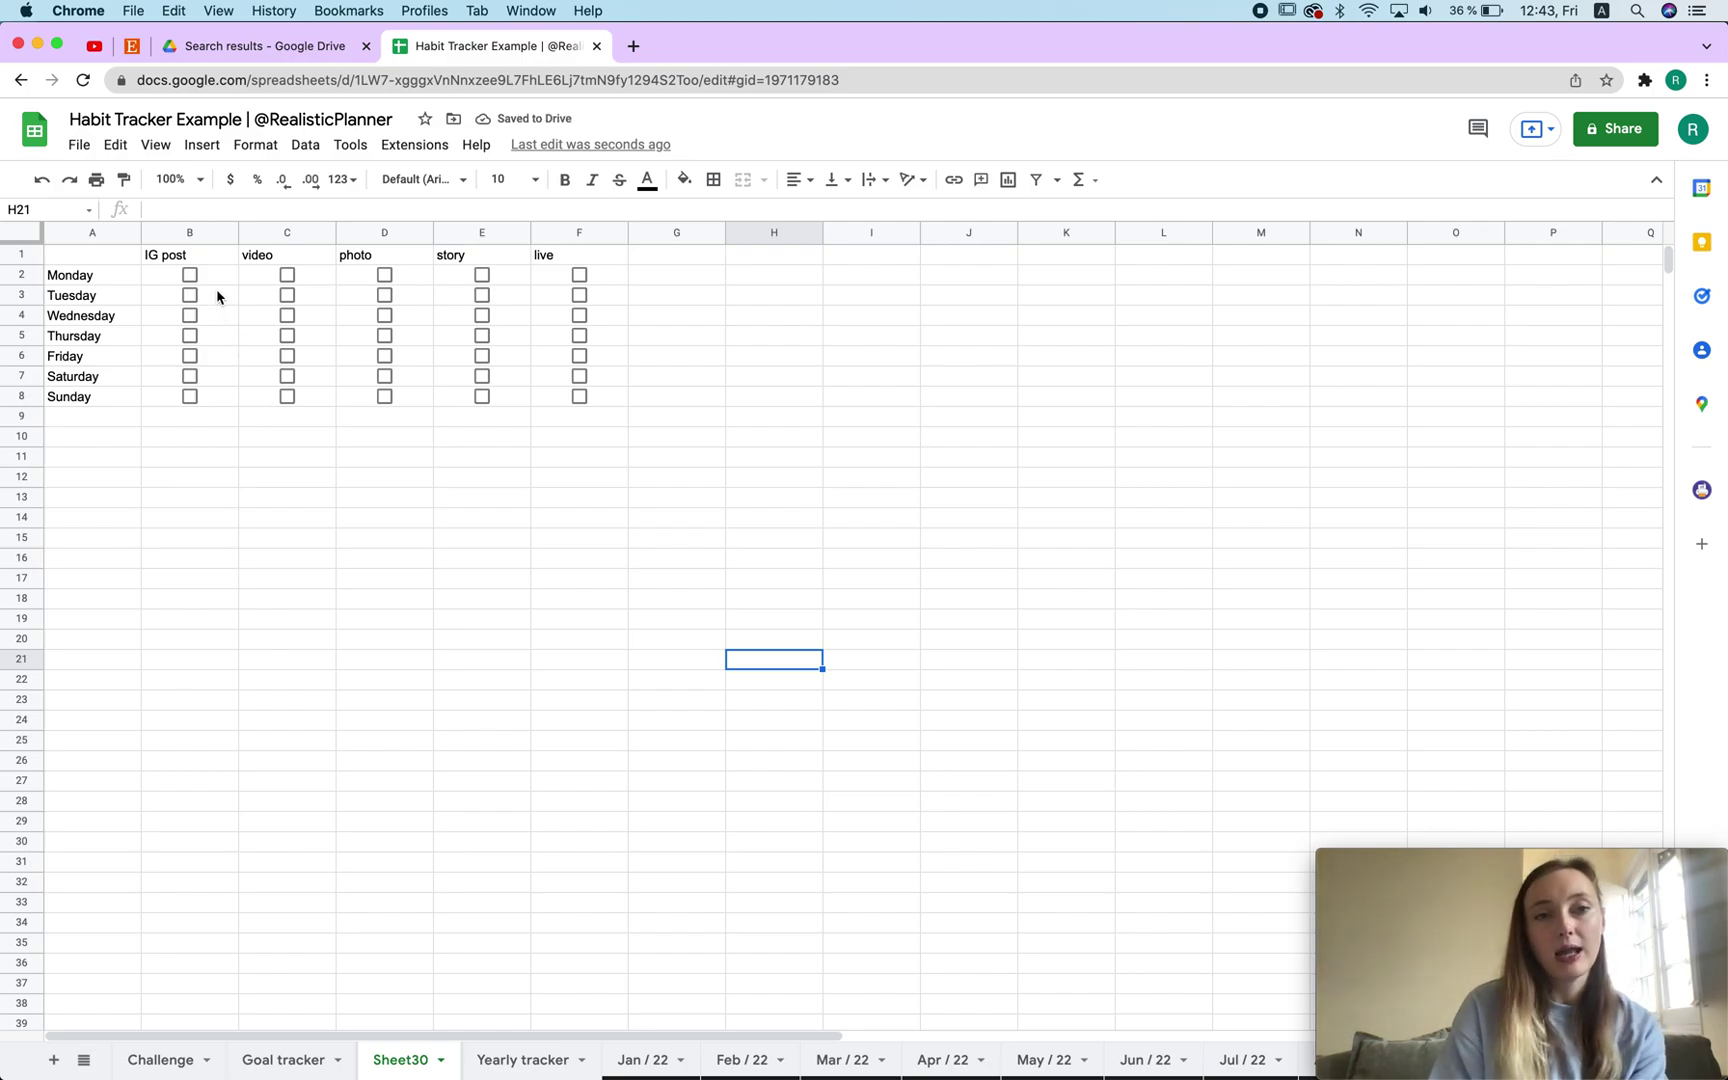
left_click_drag(663, 277, 674, 407)
left_click(968, 416)
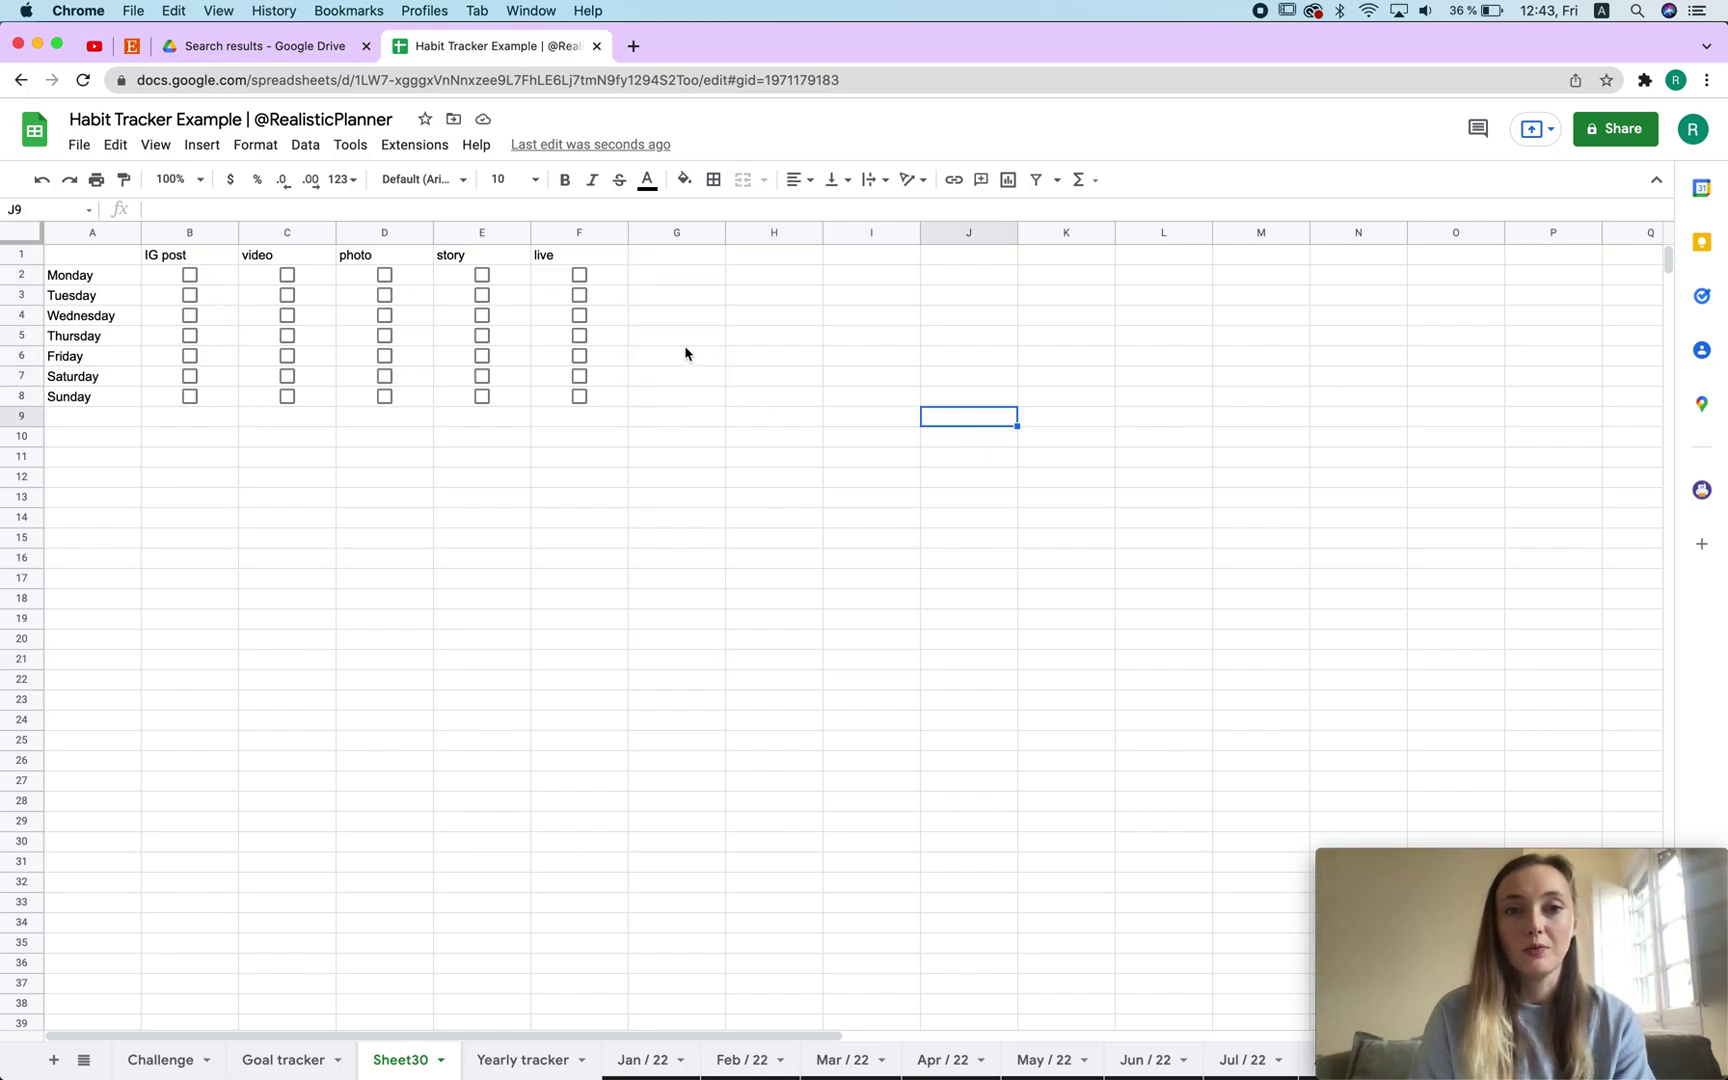
left_click(660, 281)
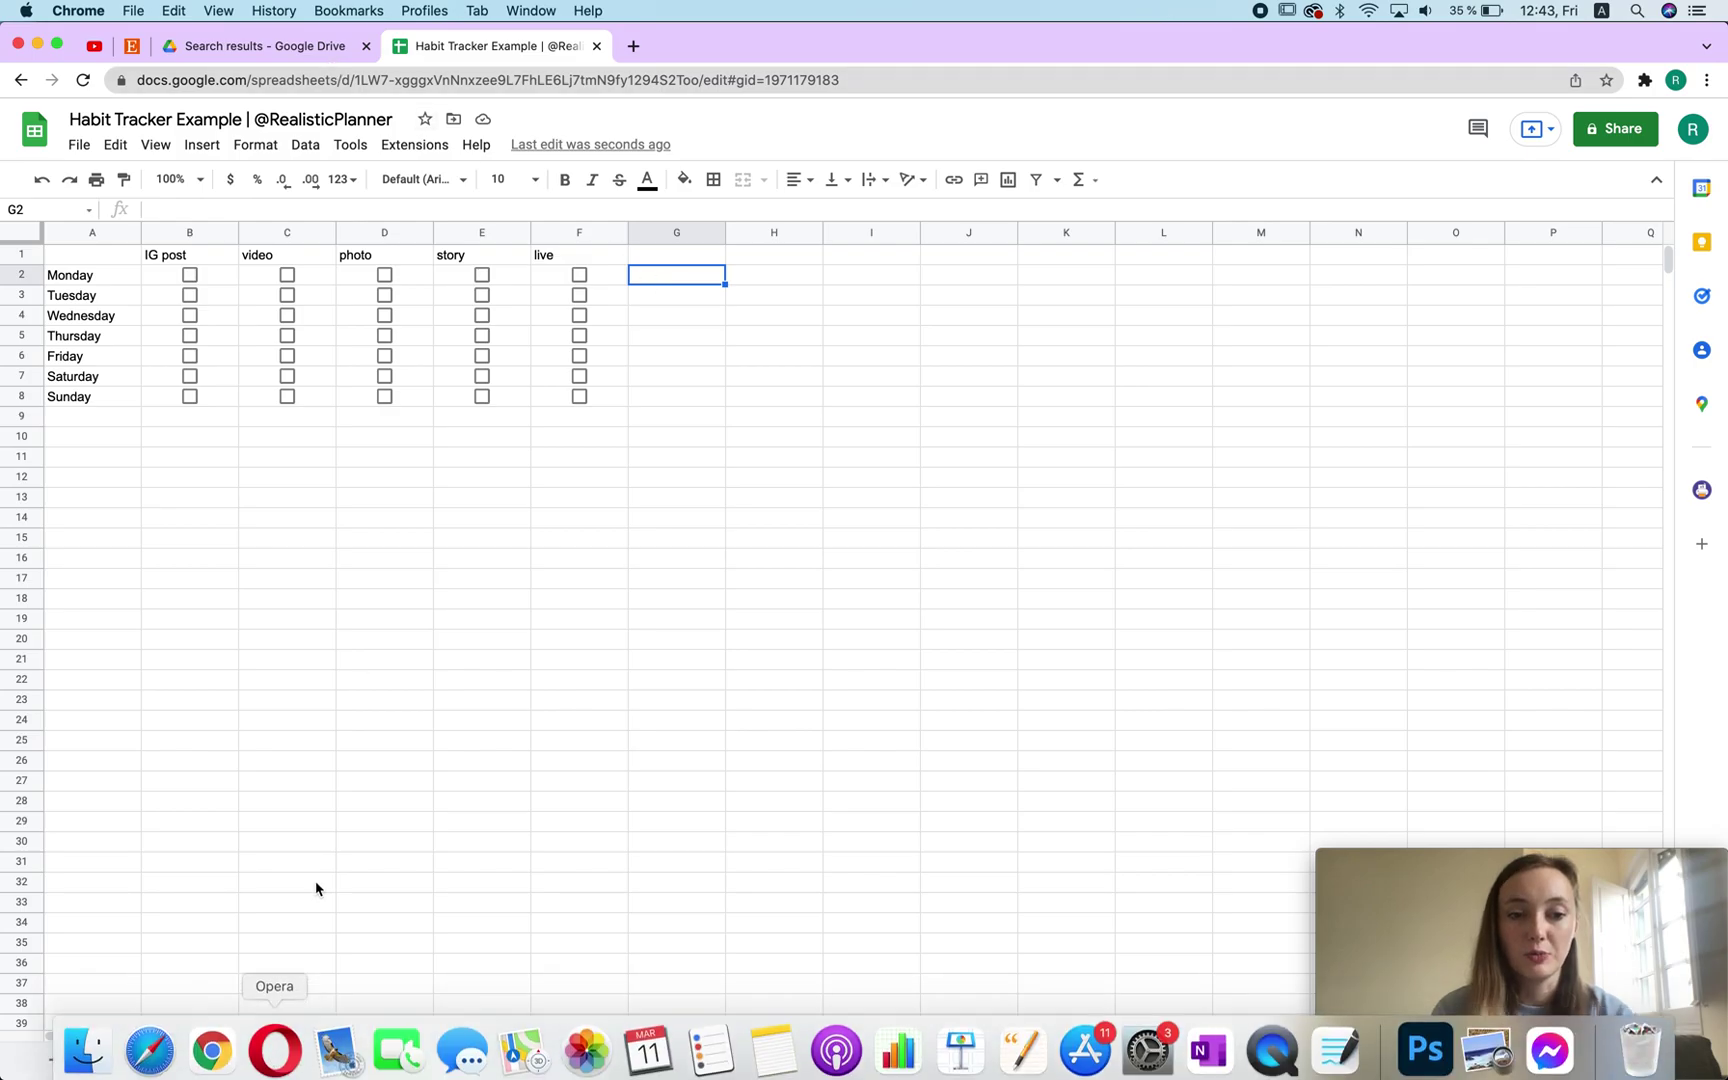
Step: Copy the COUNTIF percentage formula from Goal tracker's N6 into Sheet30's G2
left_click(285, 1062)
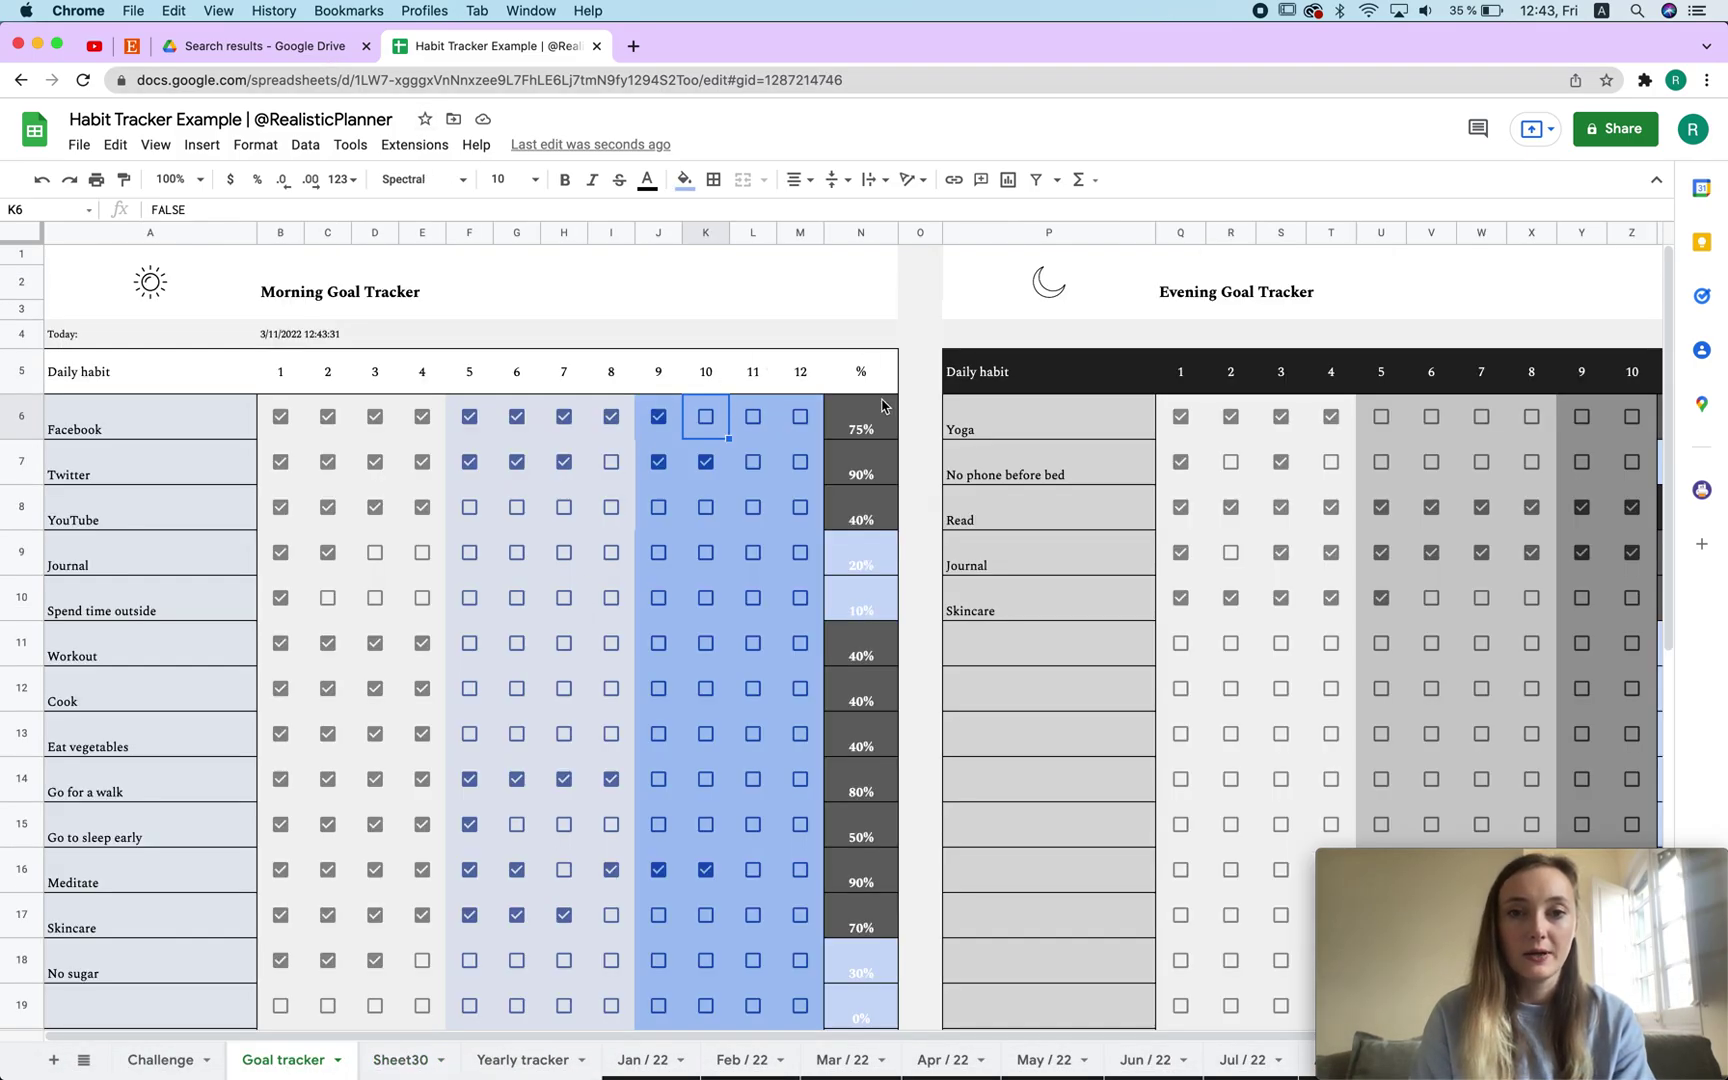
left_click(883, 407)
triple_click(437, 212)
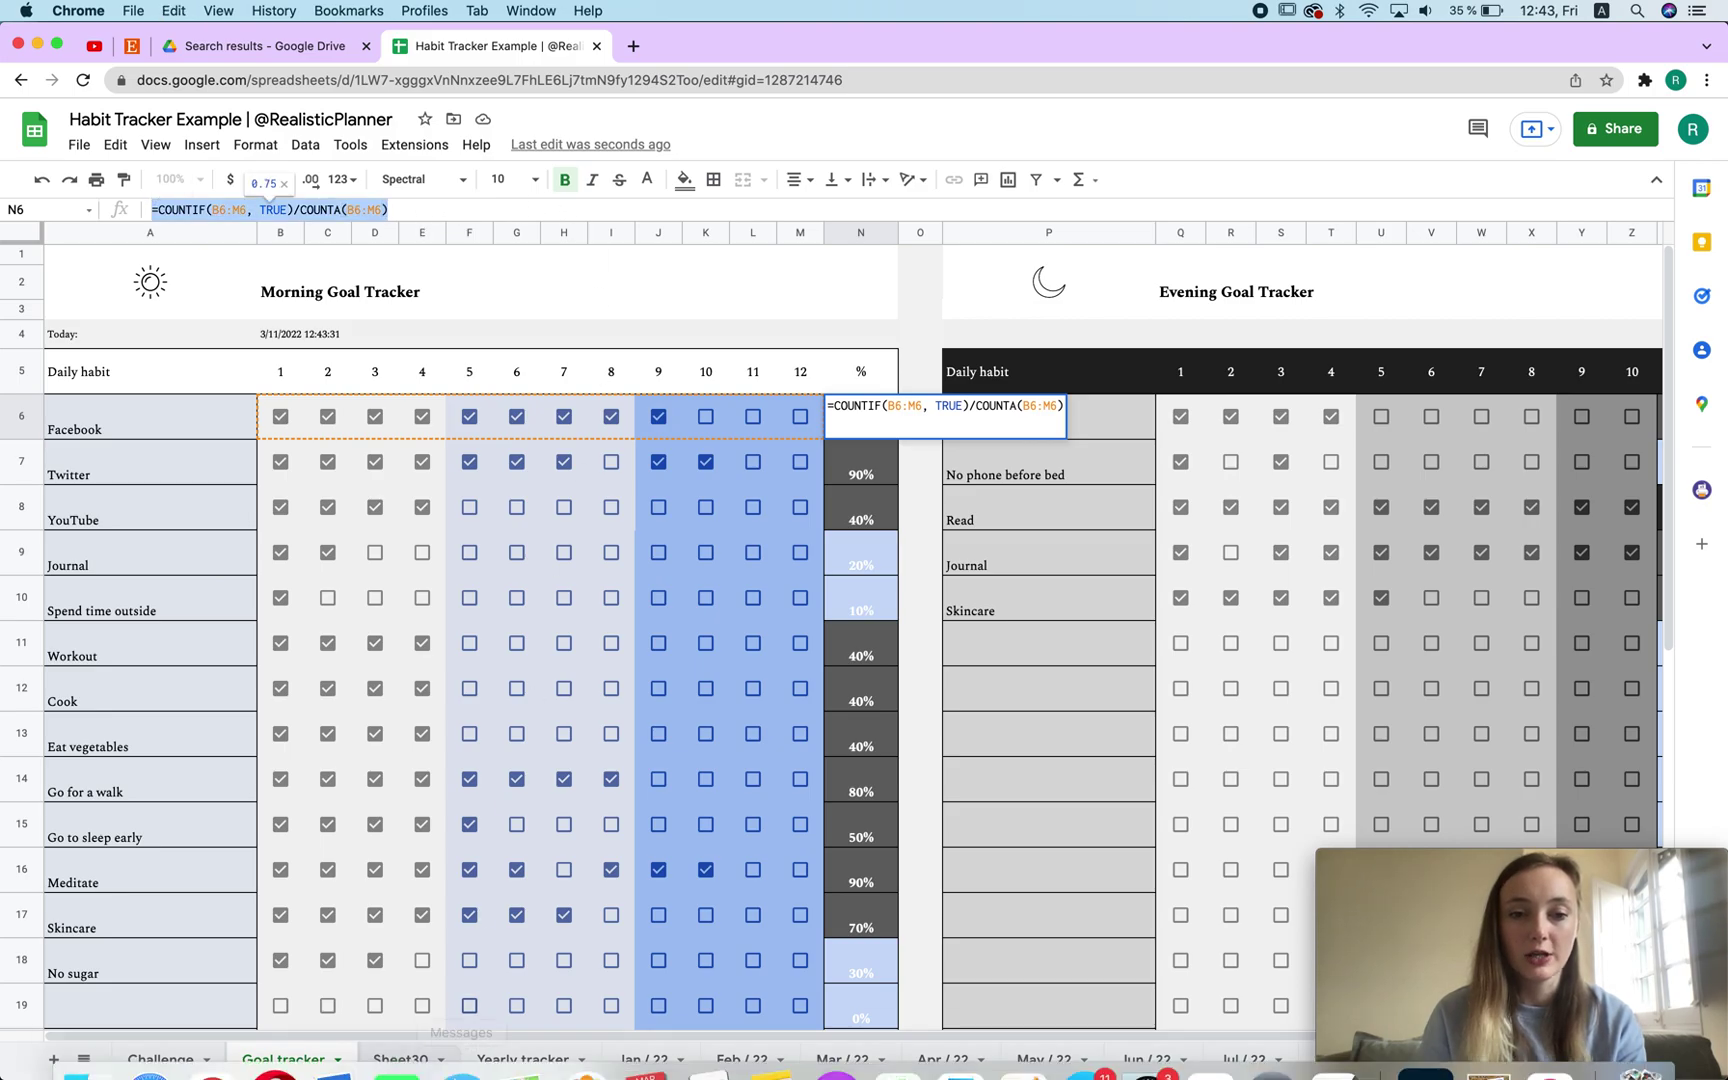
left_click(412, 1059)
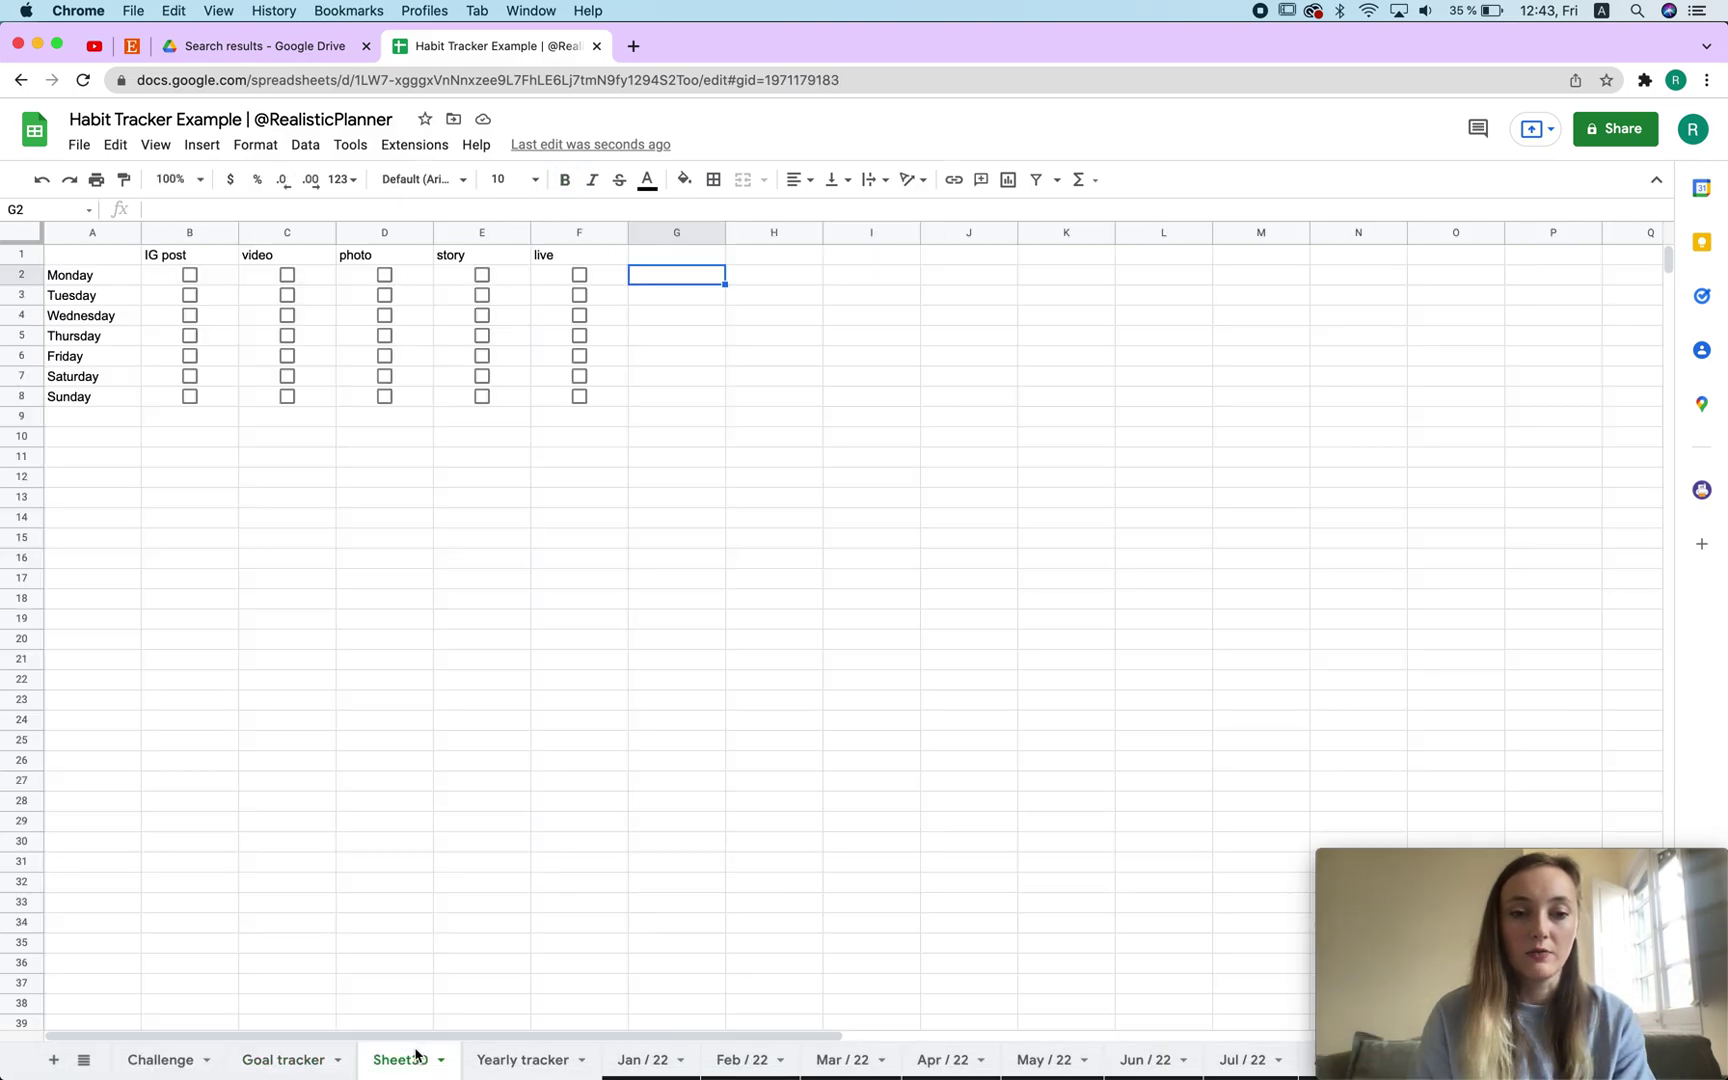
double_click(695, 275)
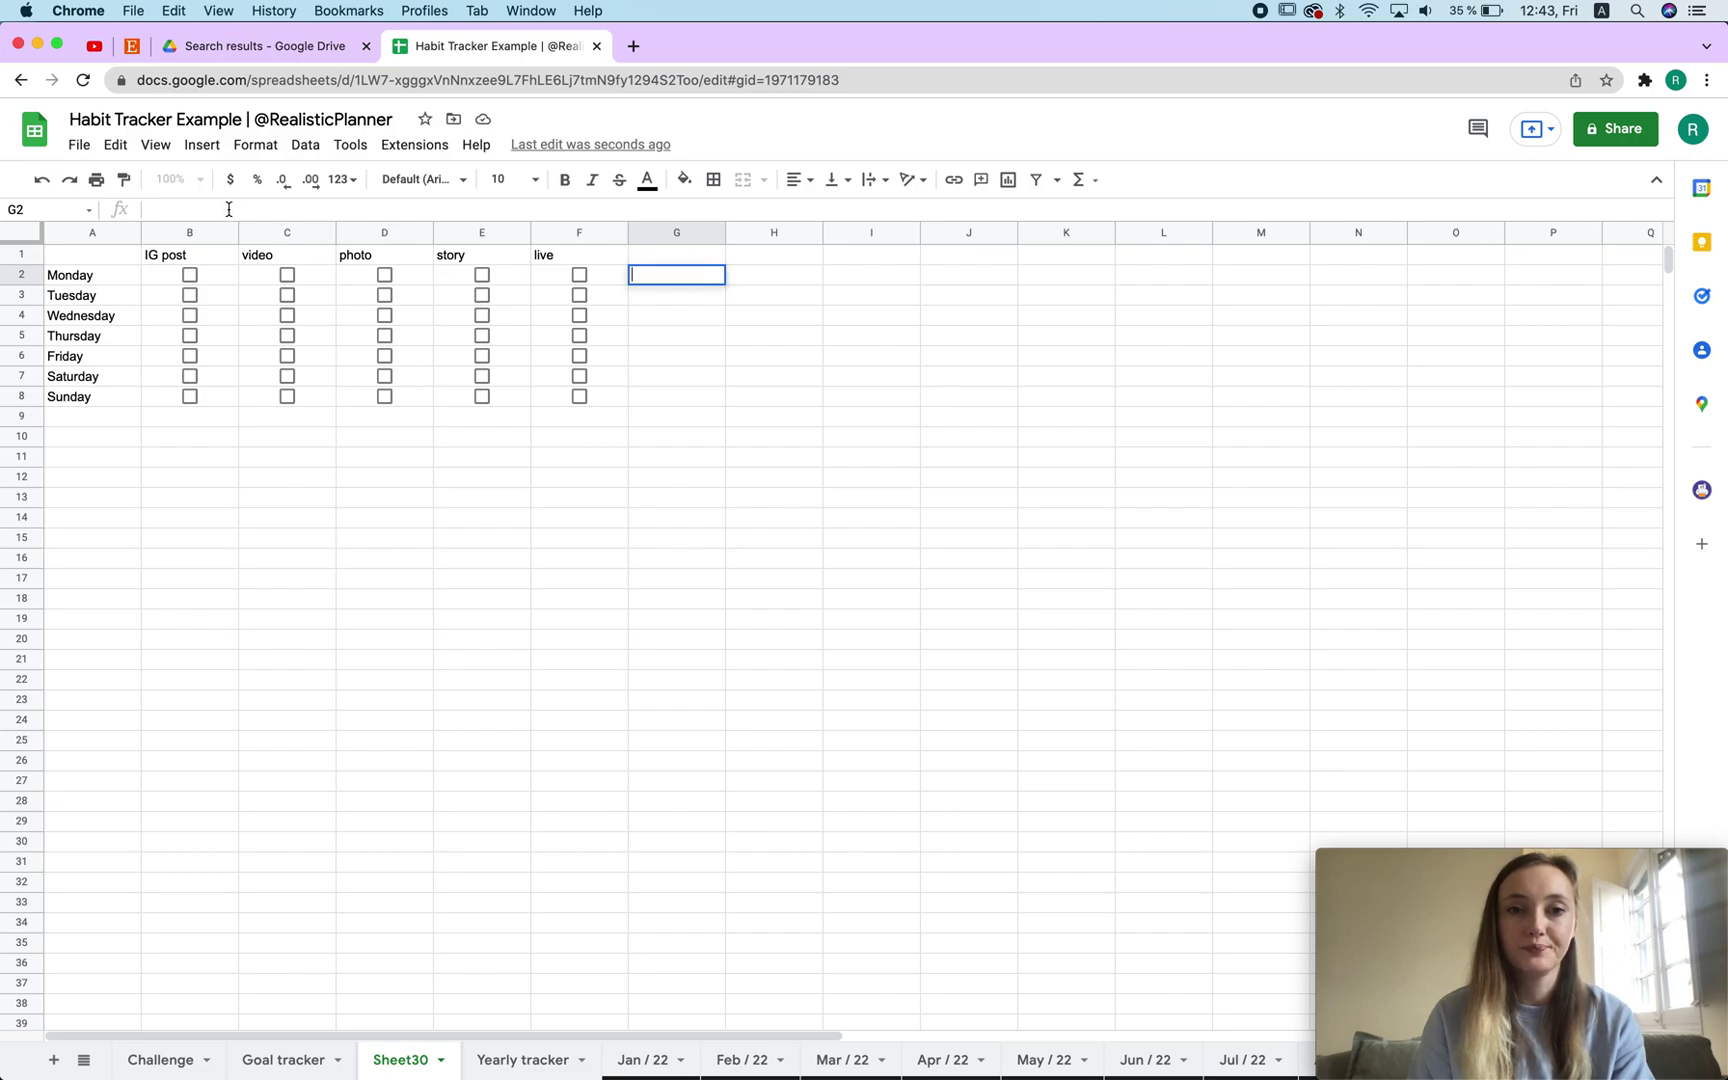
key("cmd+v")
key("Return")
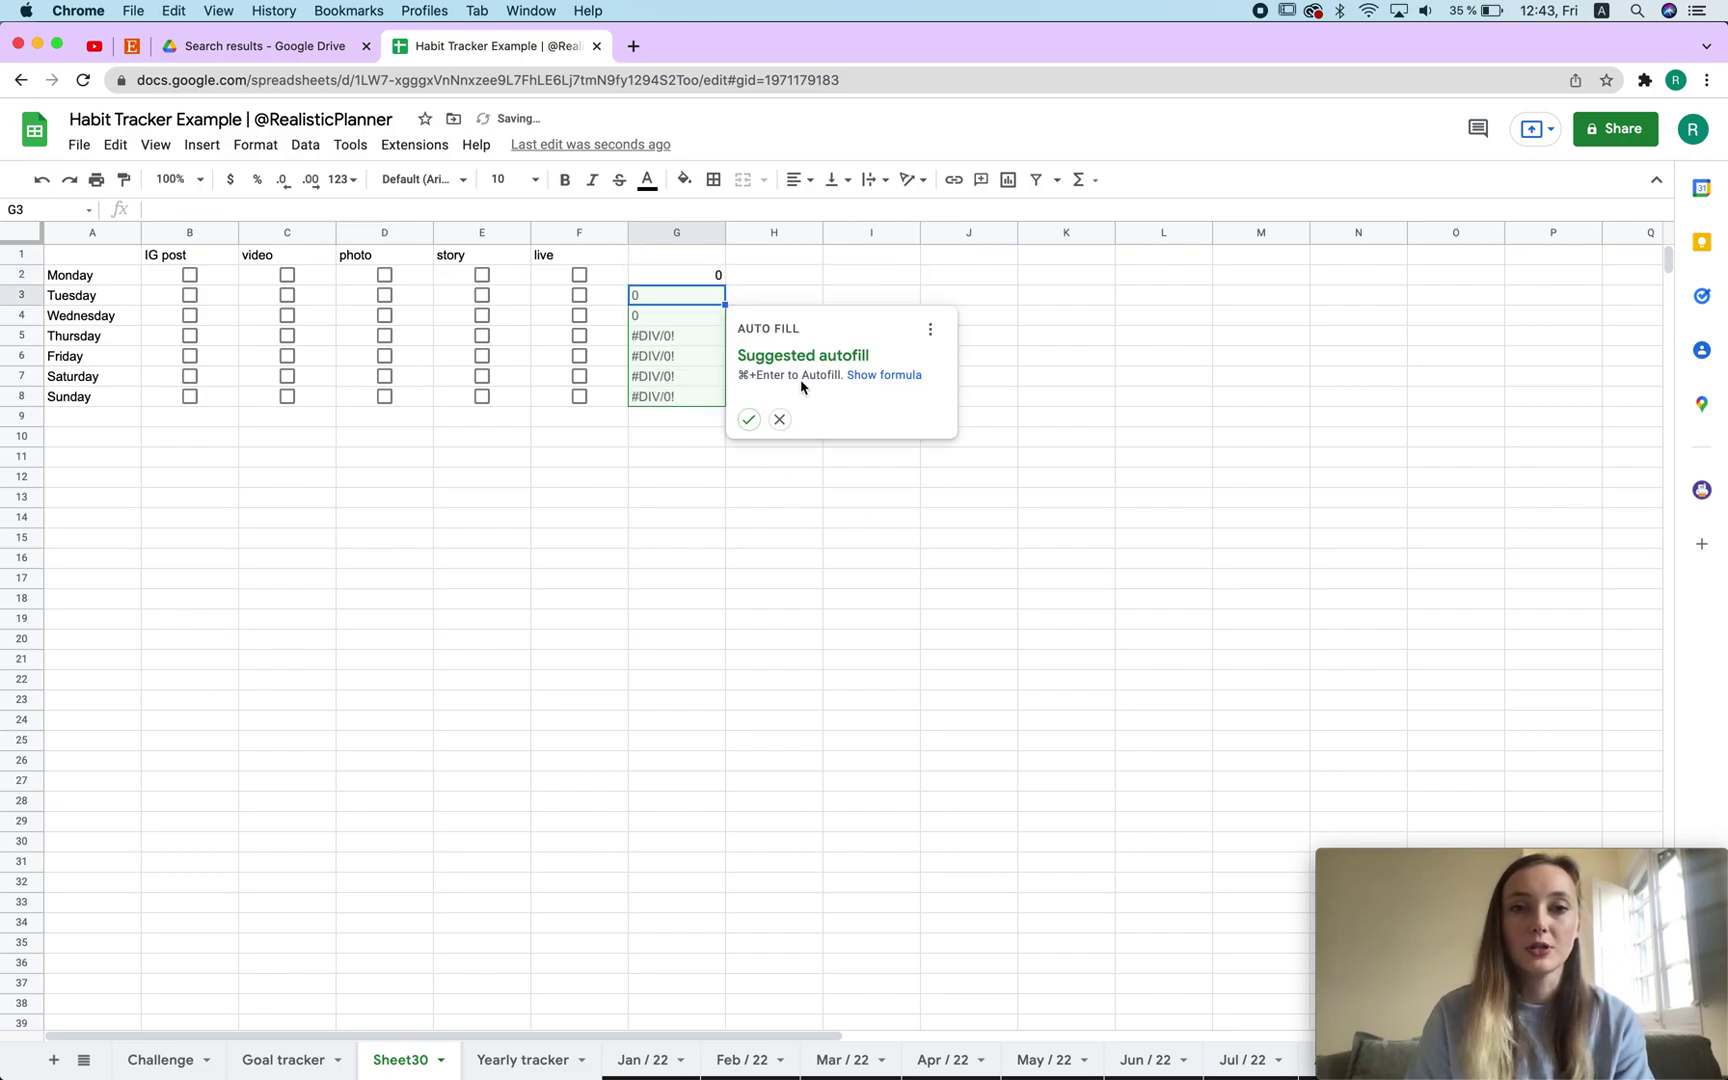
left_click(696, 279)
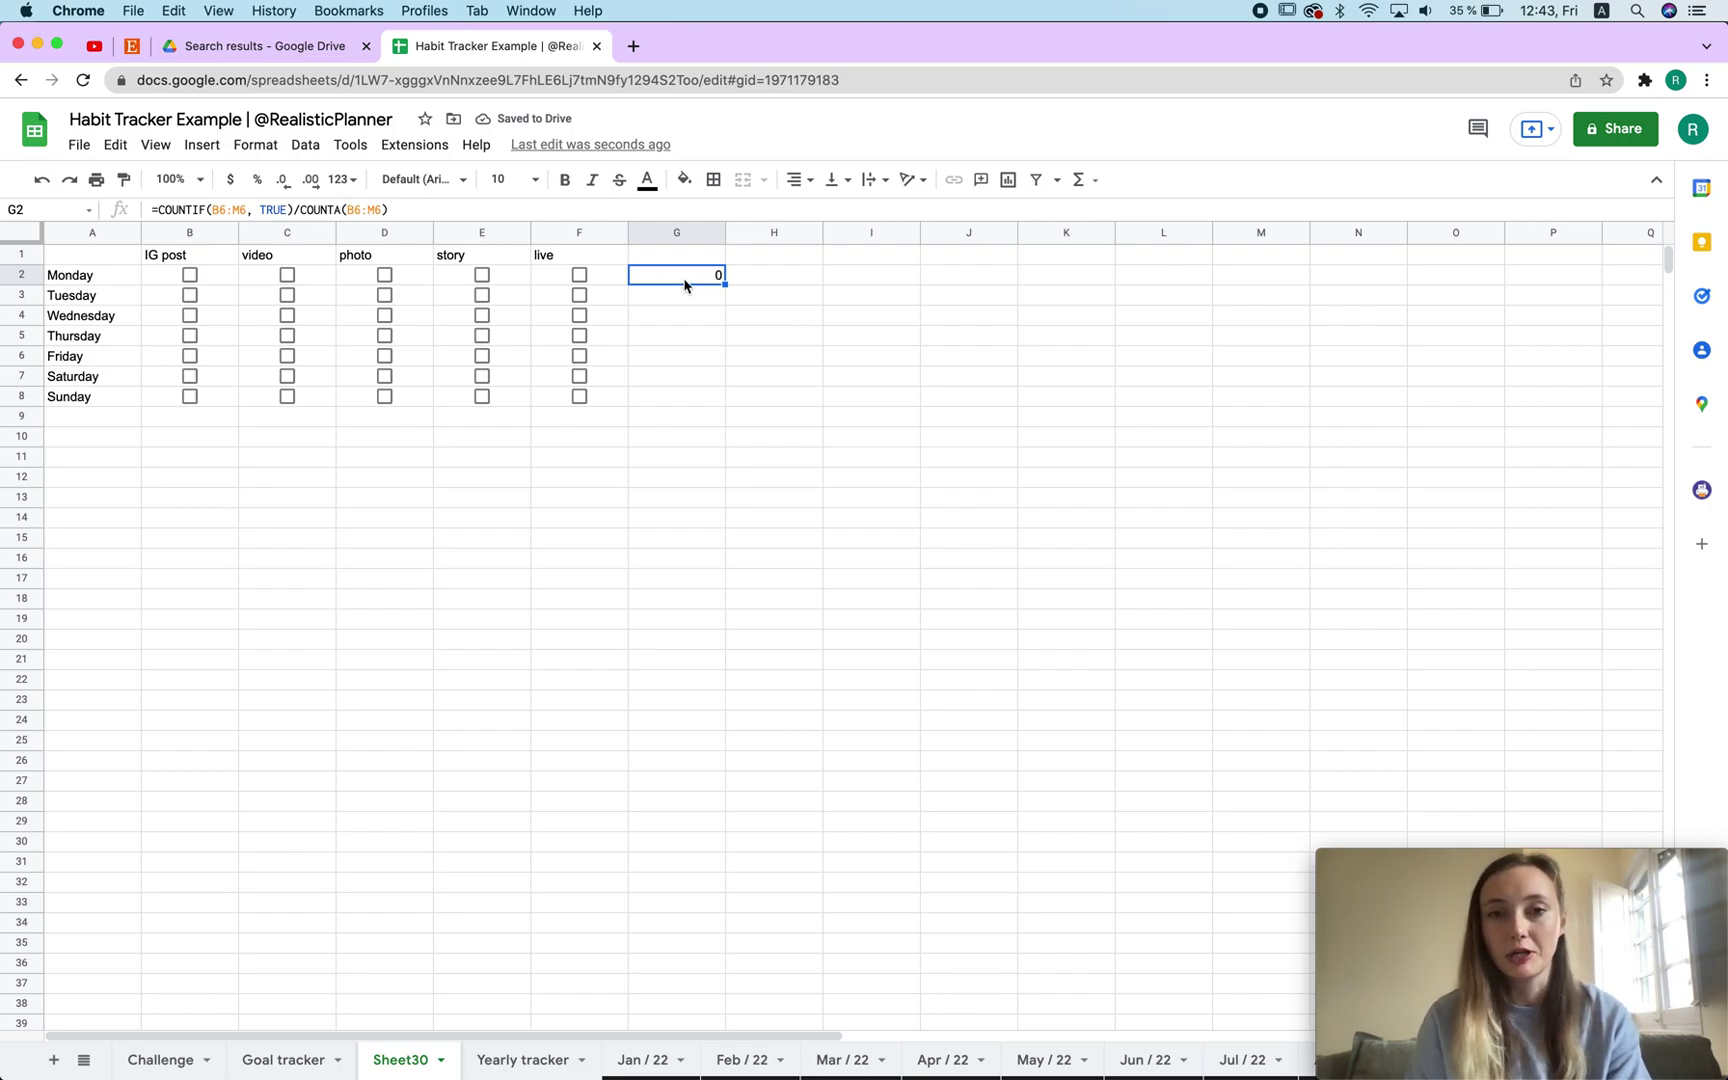
Step: Change both ranges in G2's formula to B2:F2
double_click(678, 277)
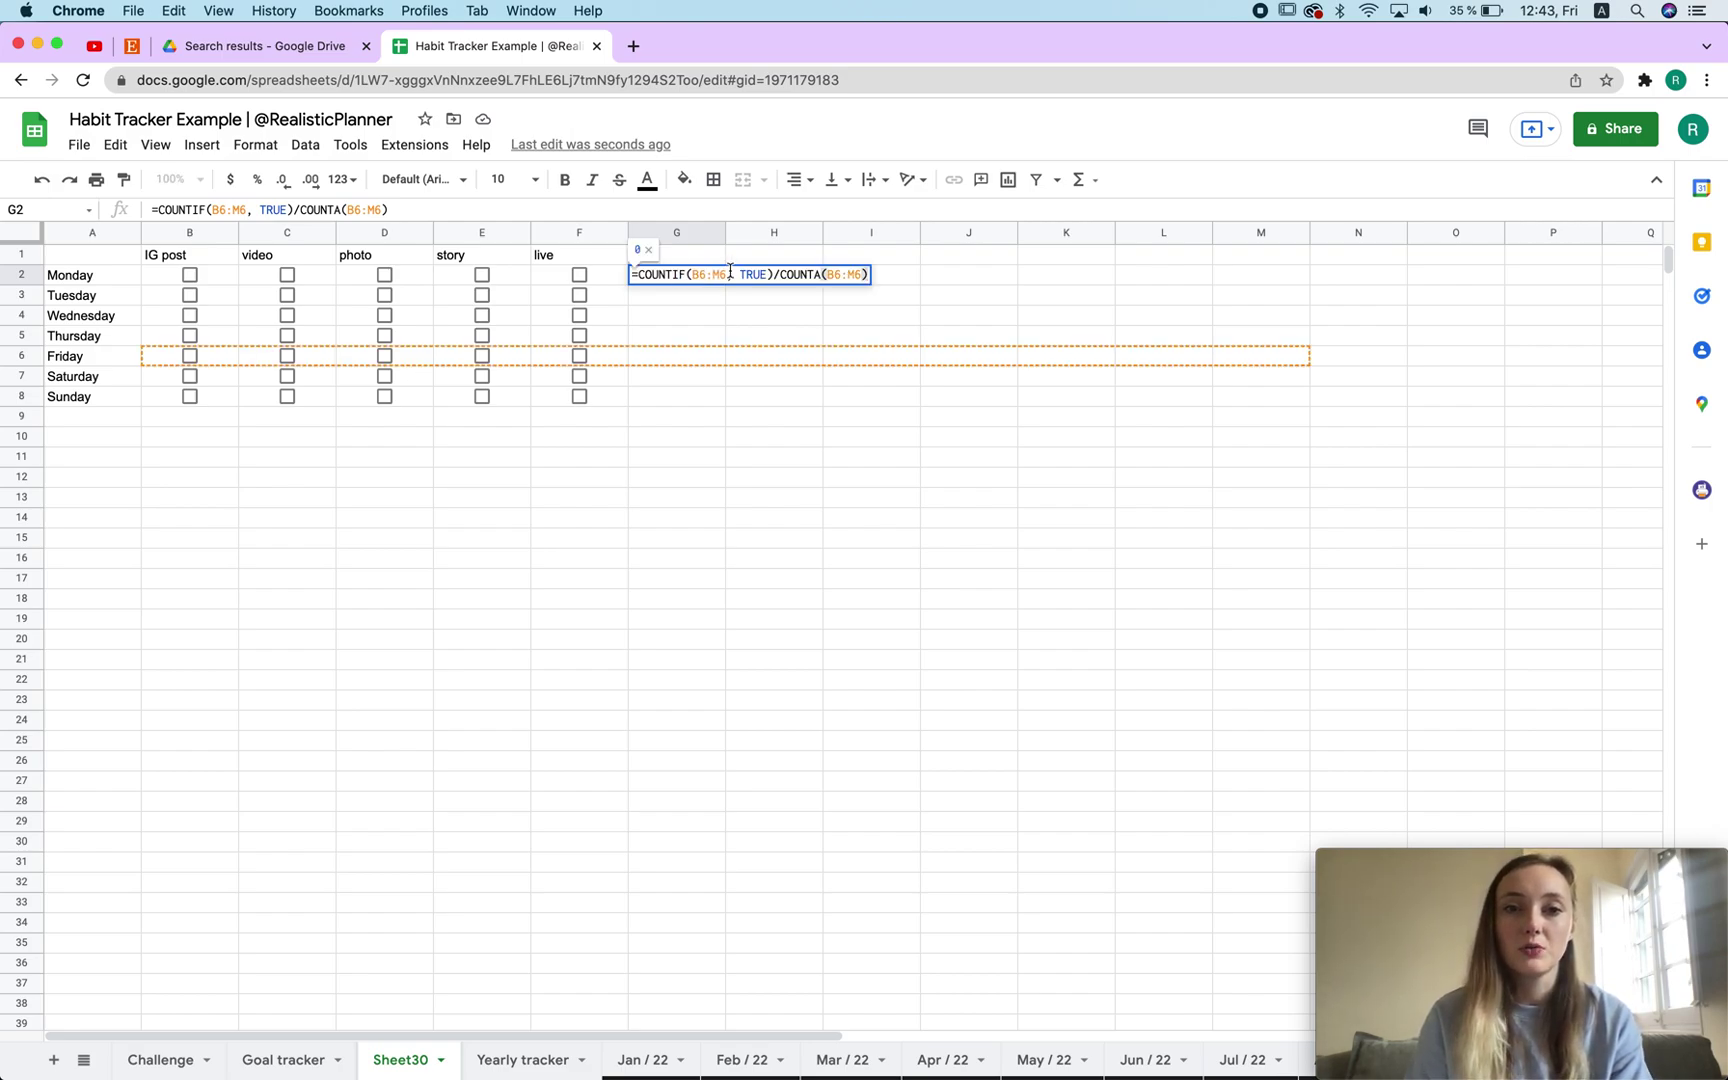
double_click(700, 274)
key("BackSpace")
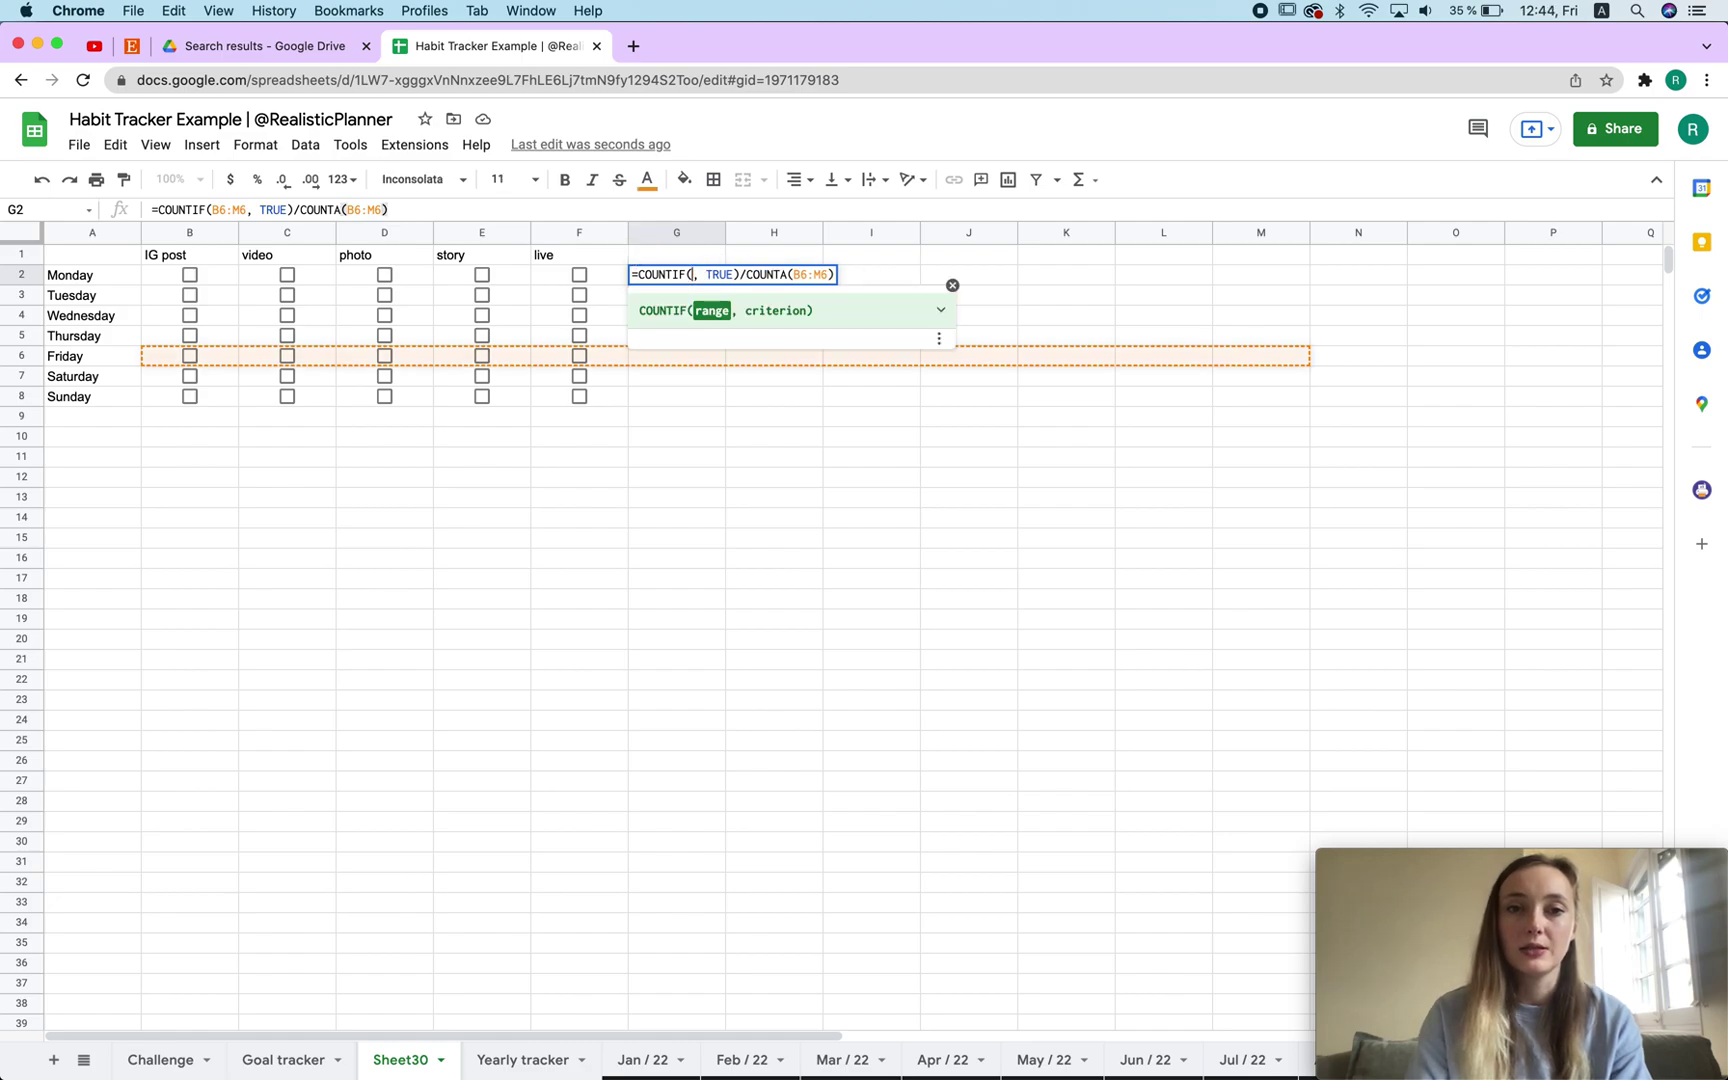
left_click_drag(189, 272, 566, 283)
left_click_drag(727, 277, 692, 277)
key("ctrl+c")
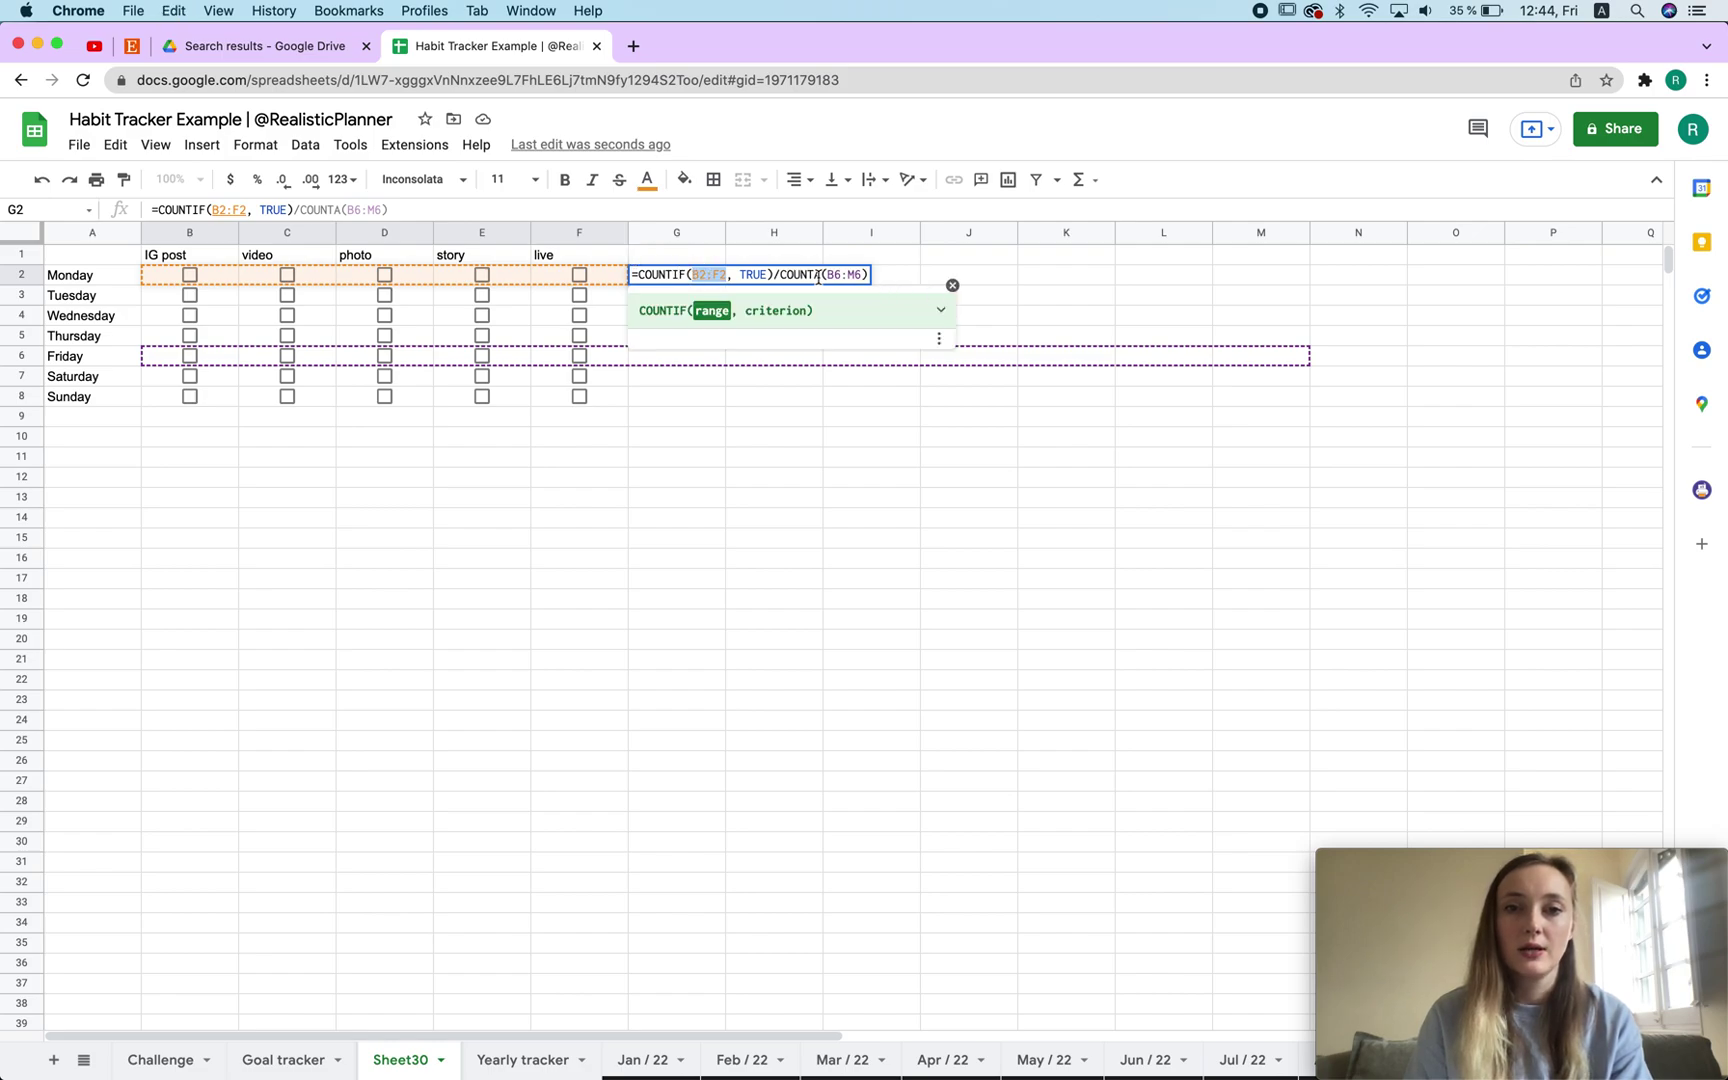
left_click_drag(826, 277, 860, 277)
key("ctrl+v")
key("Return")
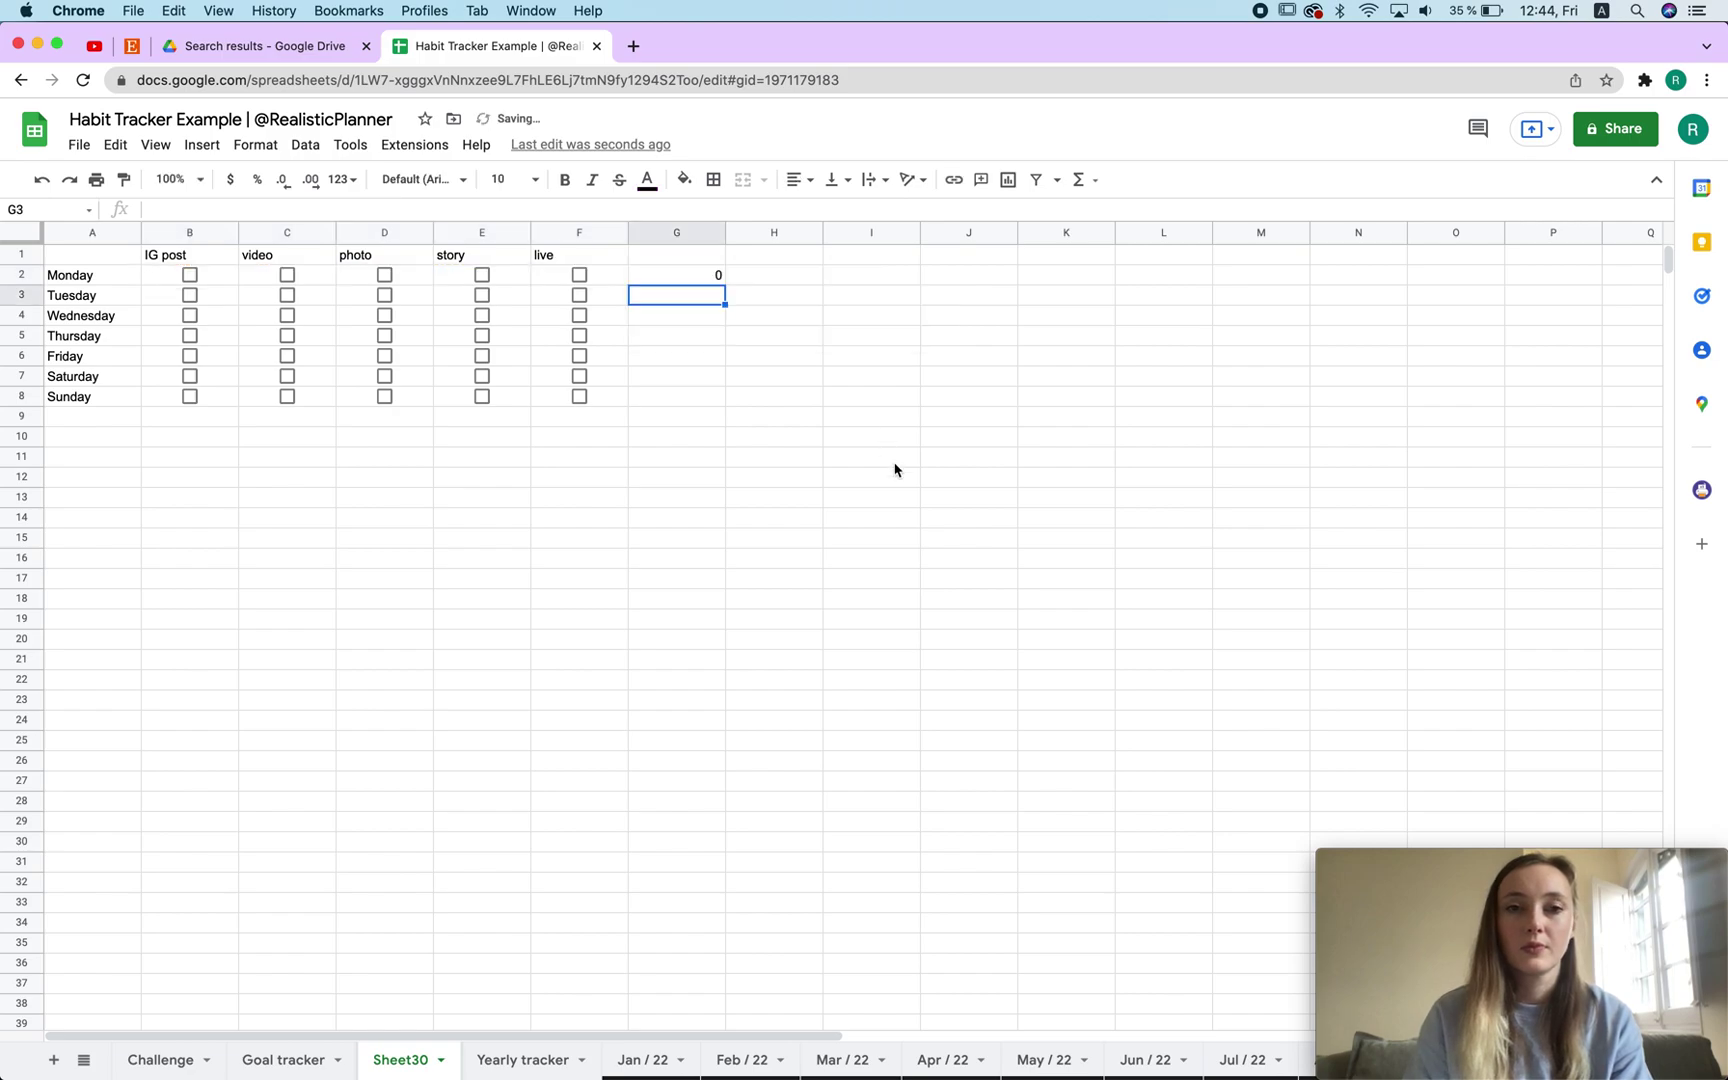
Step: Tick Monday's IG post, video and photo boxes so G2 shows 0.6
left_click(189, 276)
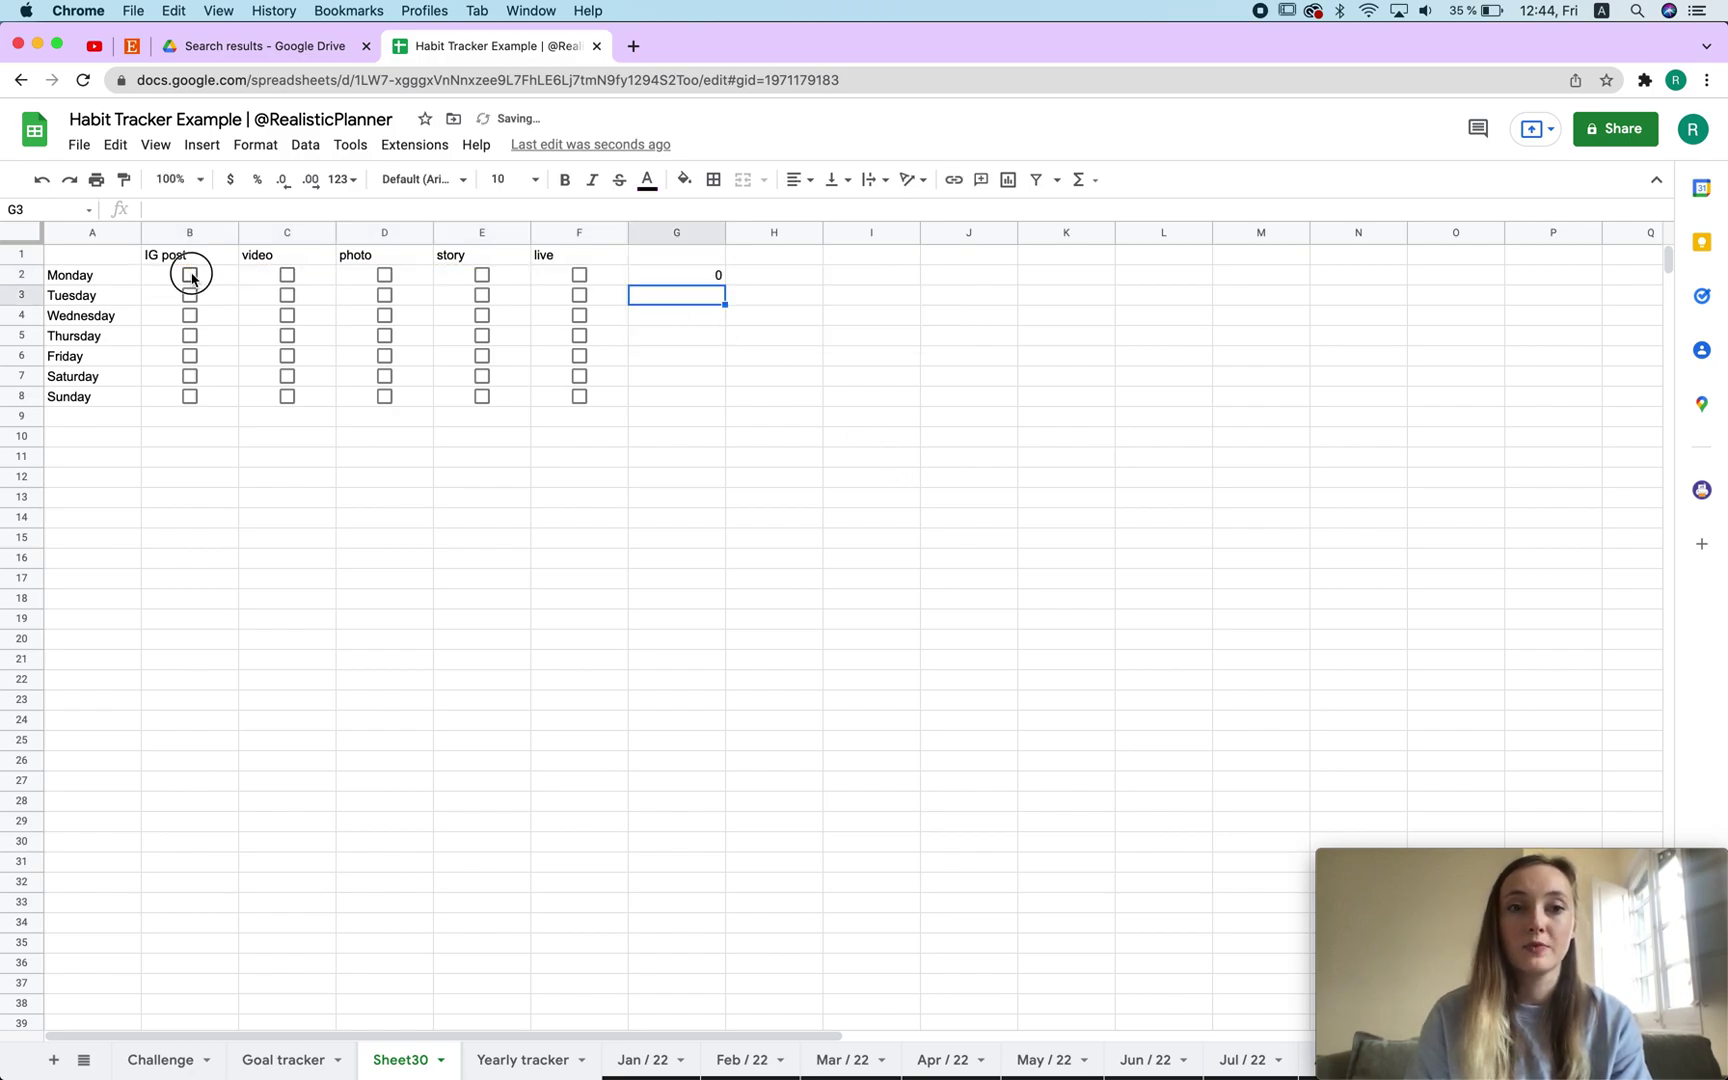
left_click(287, 276)
left_click(385, 276)
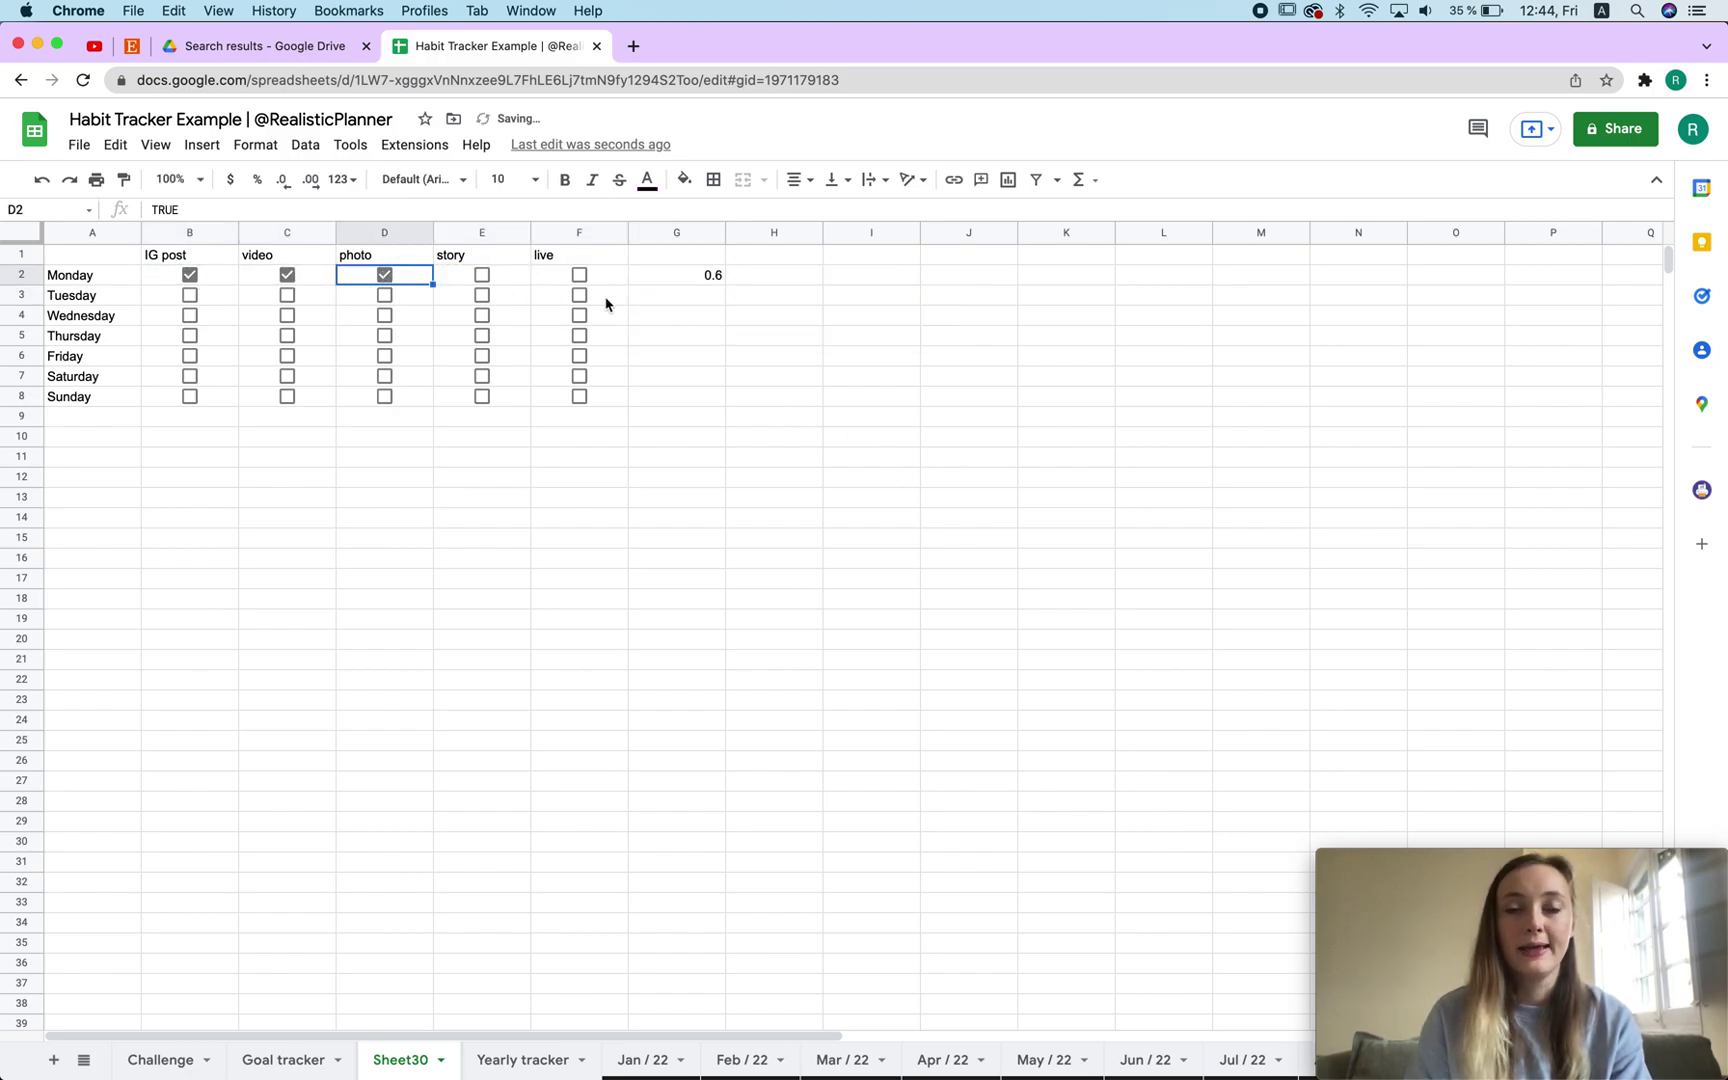
left_click(663, 277)
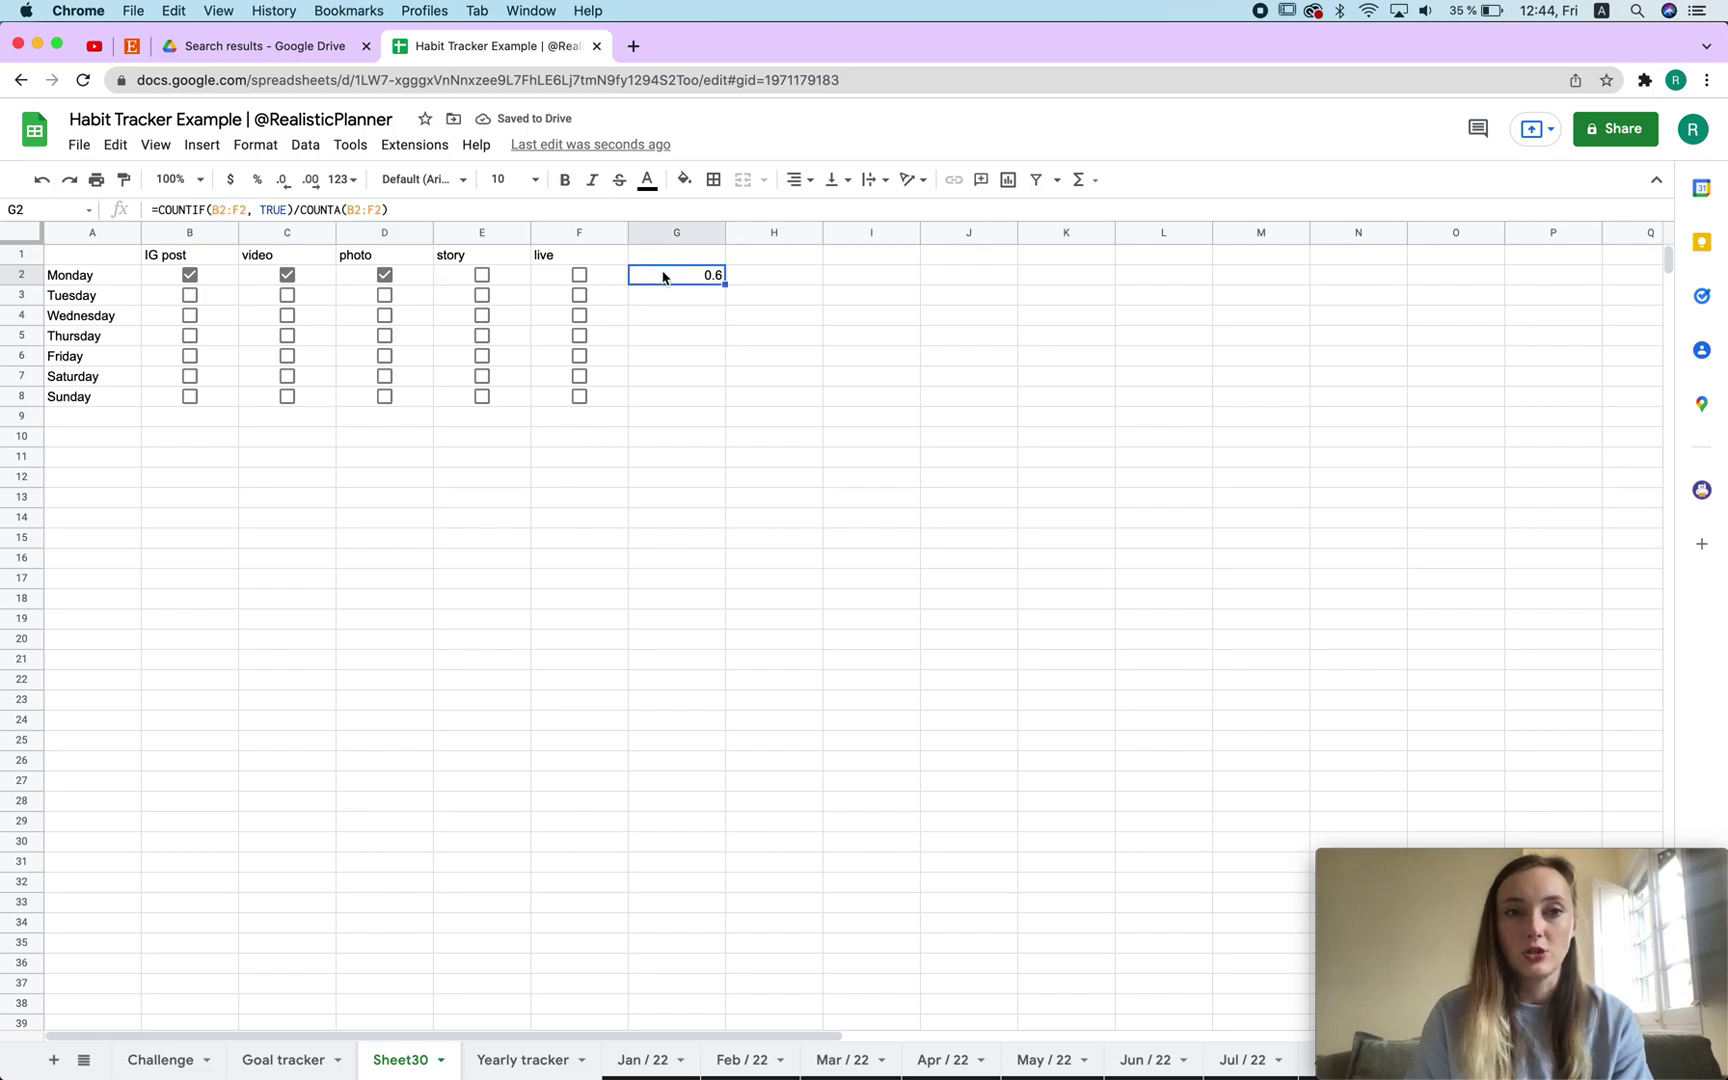
Step: Format G2 as a percentage with no decimal places, showing 60%
left_click(257, 182)
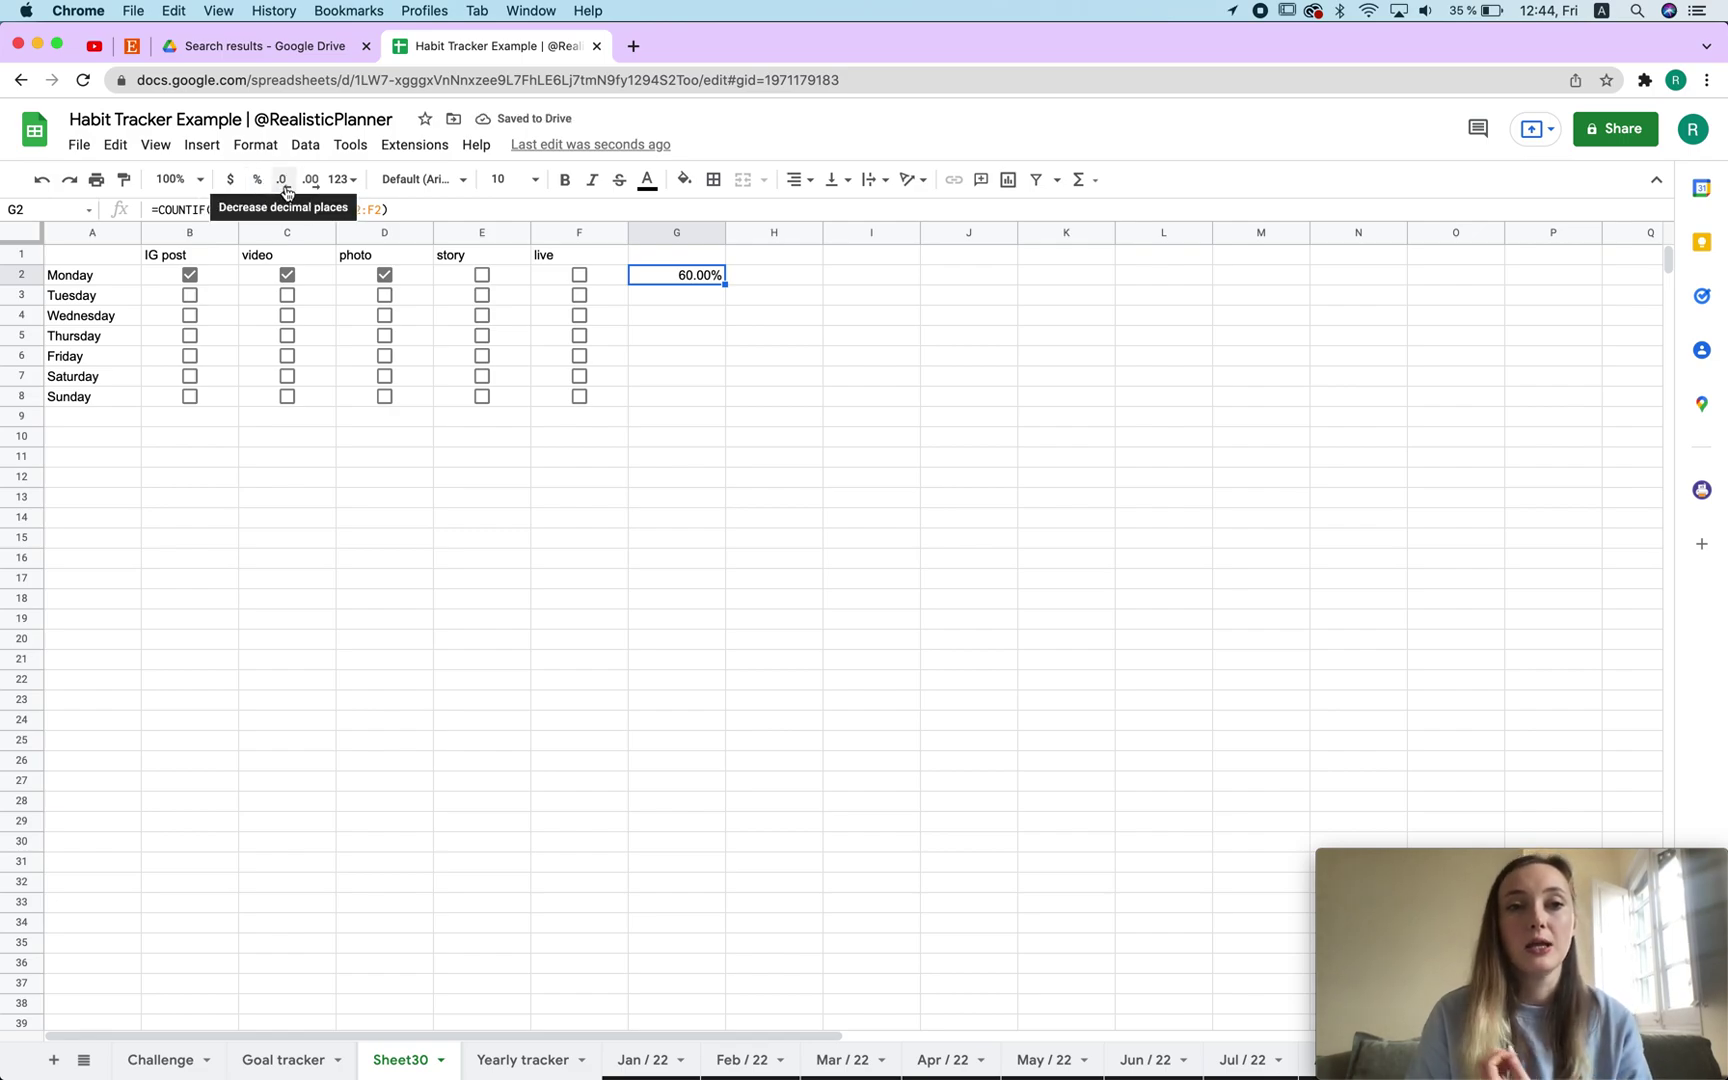
left_click(284, 182)
left_click(284, 182)
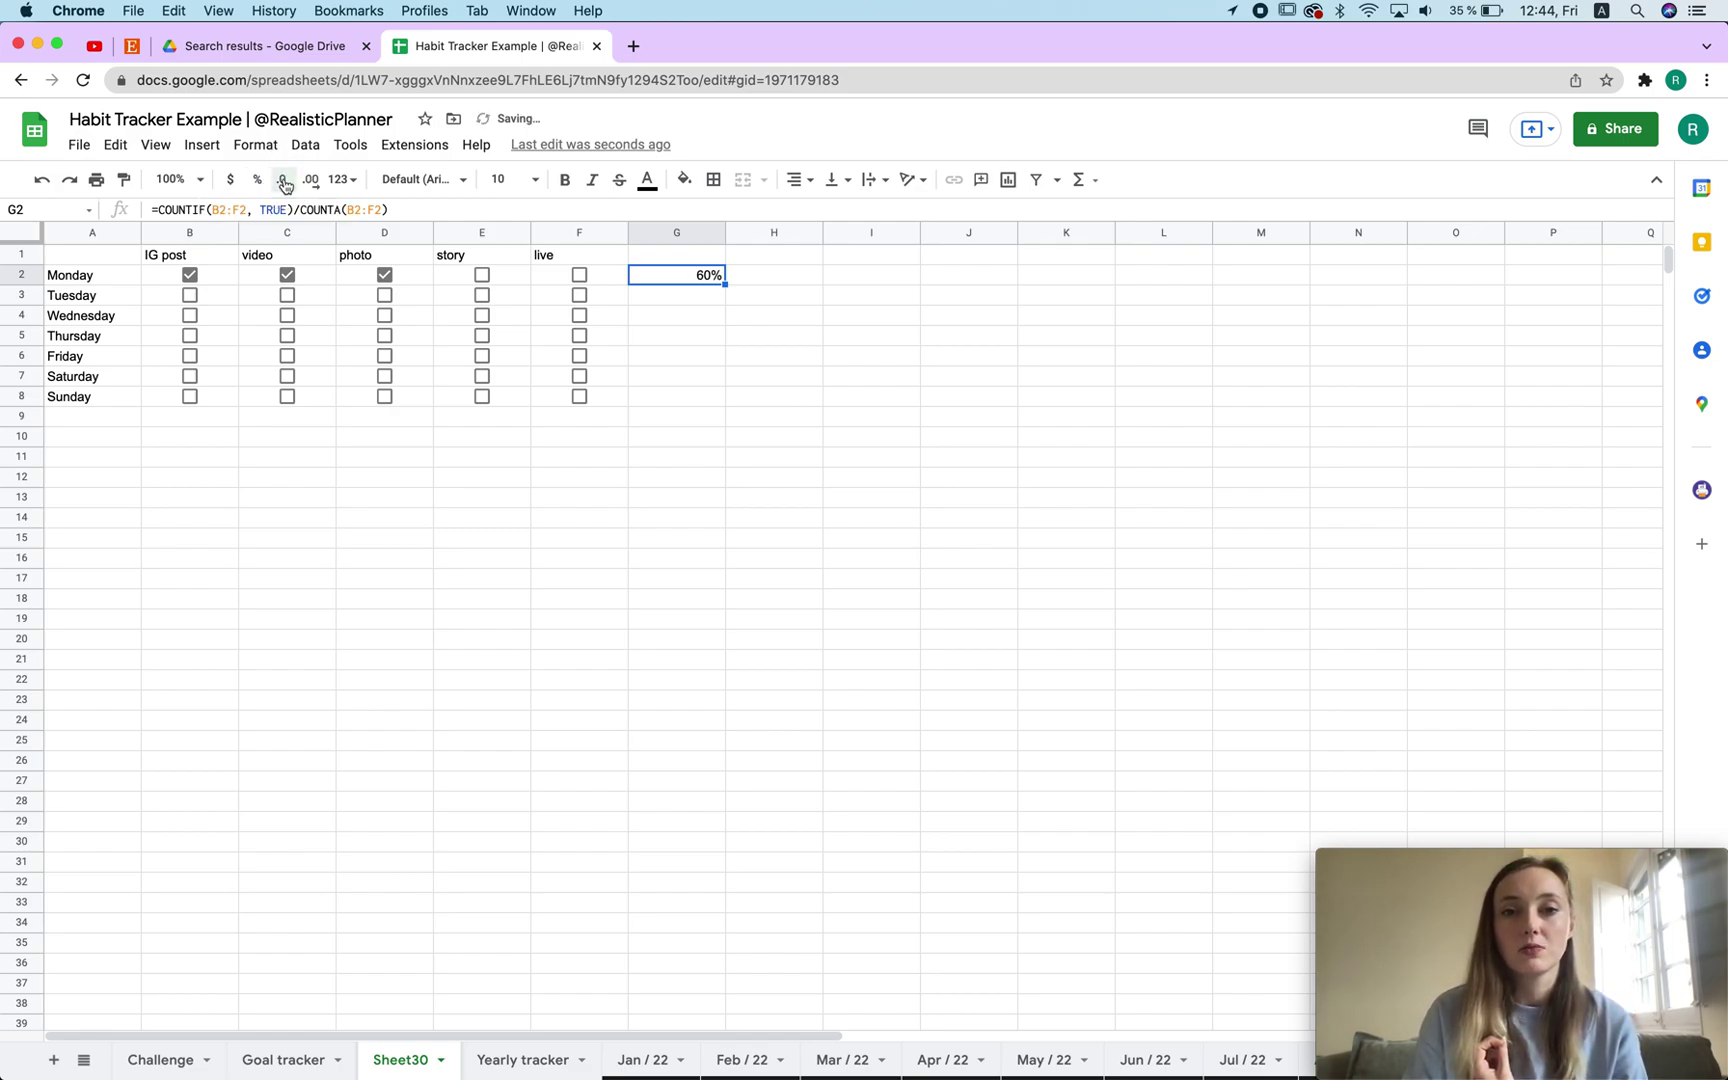
left_click(995, 412)
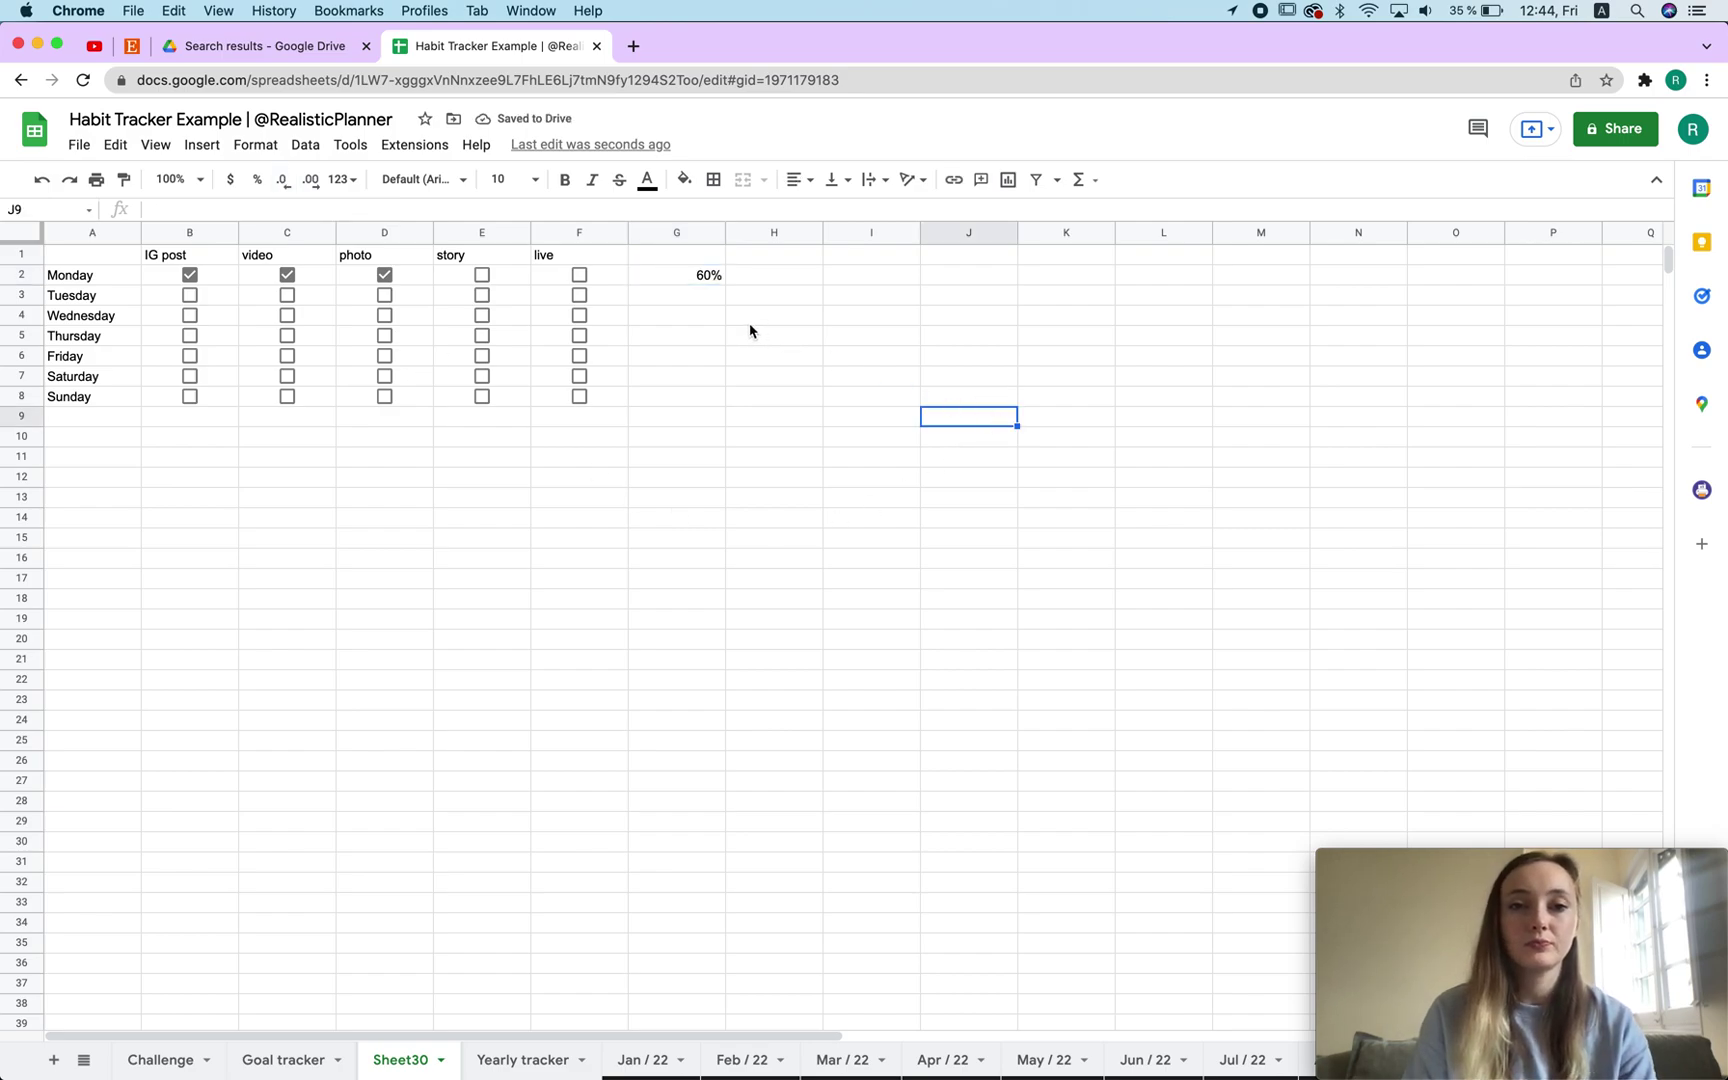
Step: Fill G2's percentage formula down through Sunday to G8
left_click(700, 280)
left_click_drag(690, 300, 207, 420)
left_click(1097, 323)
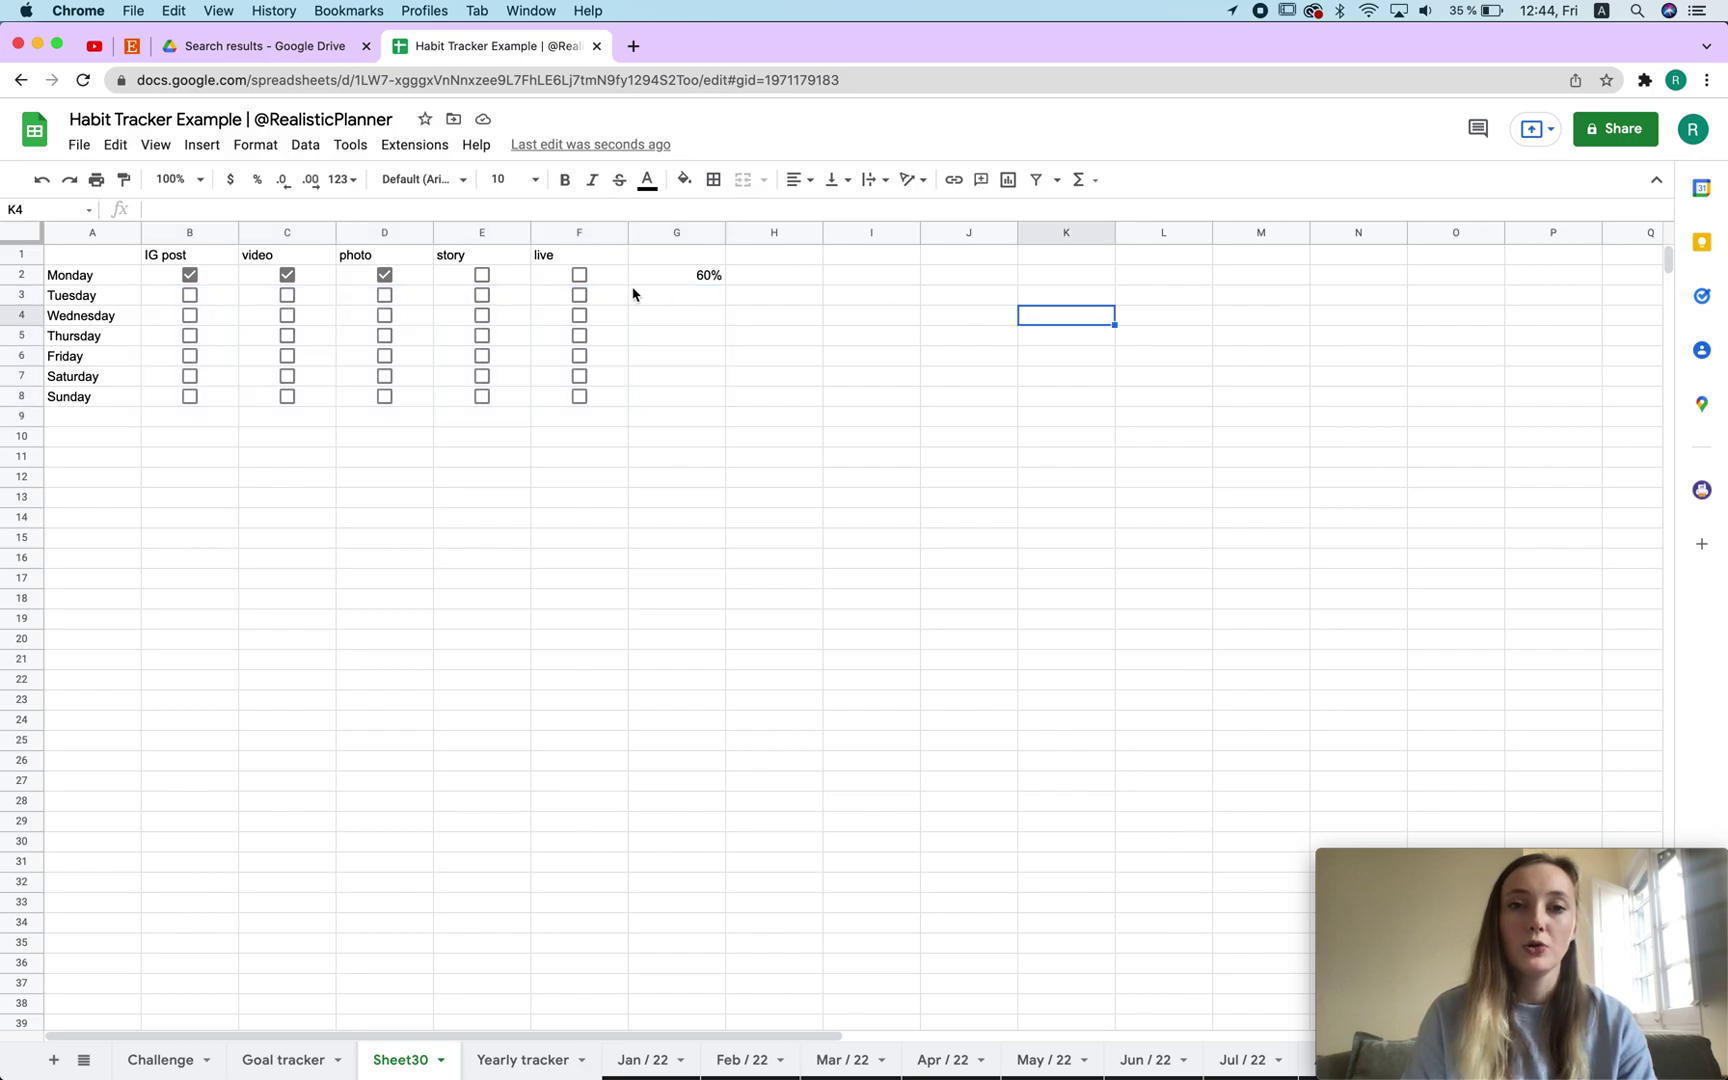
left_click(669, 285)
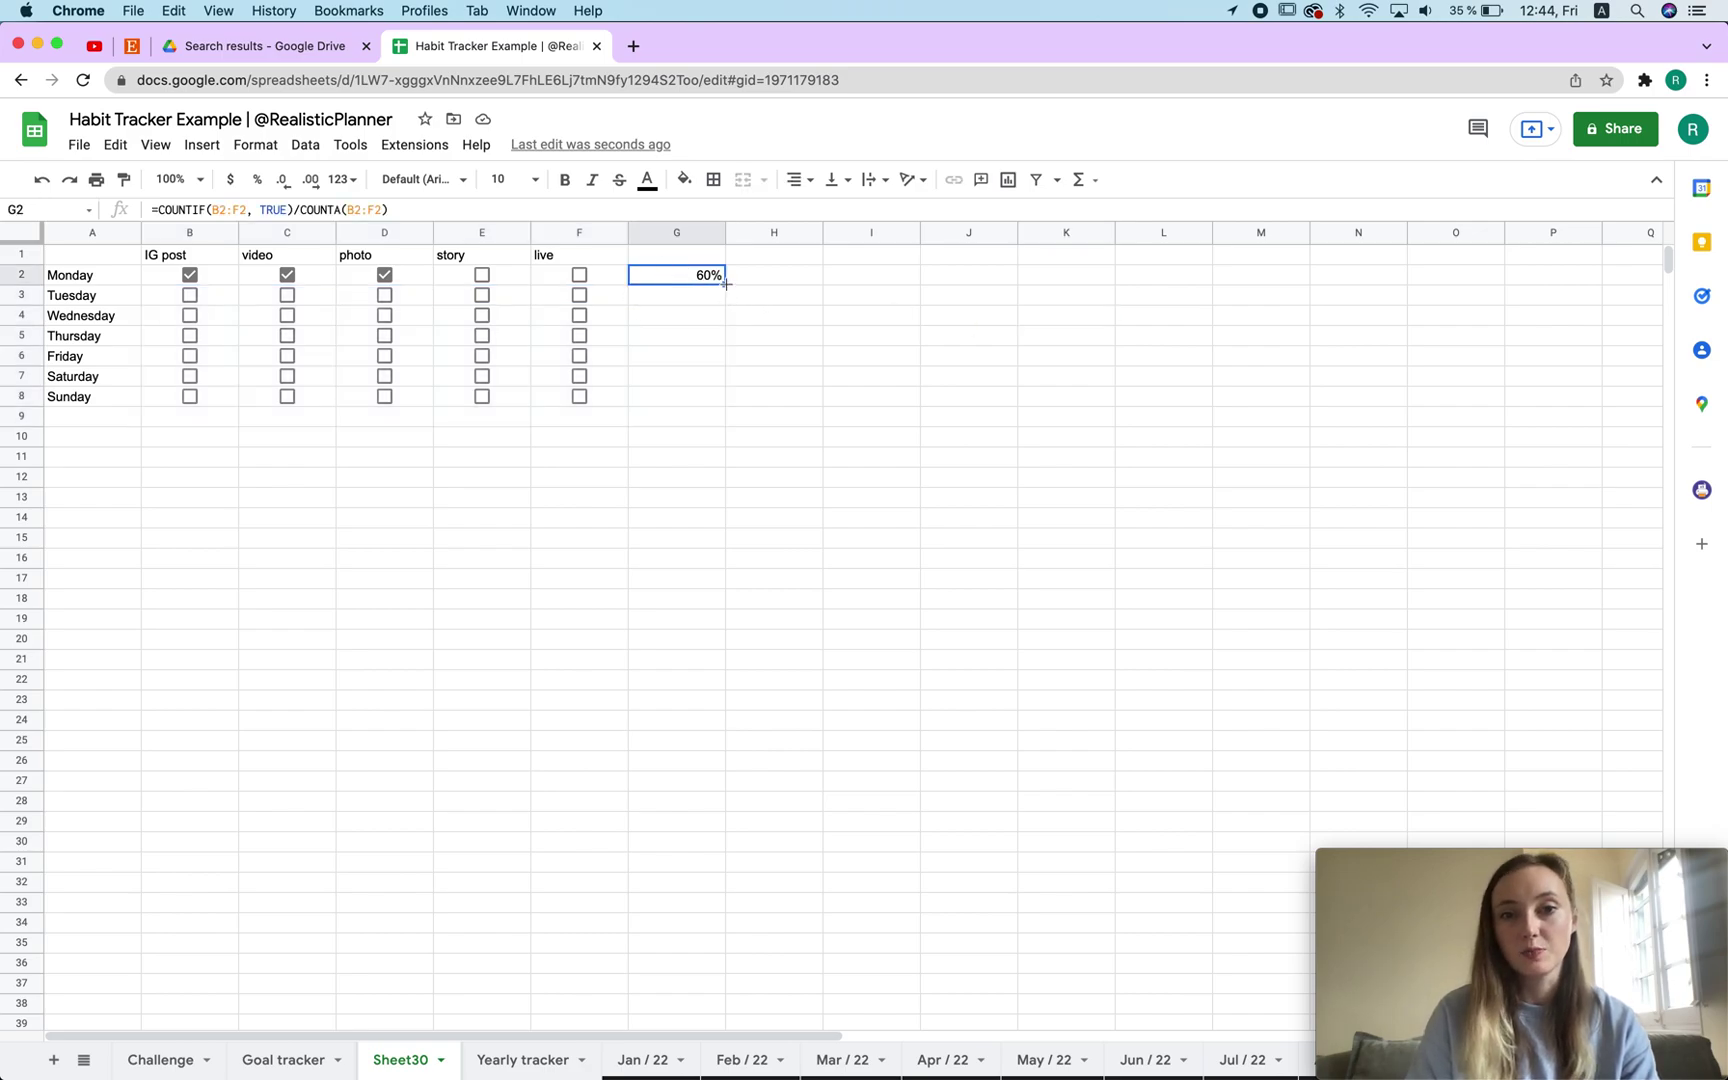
left_click_drag(726, 284, 716, 407)
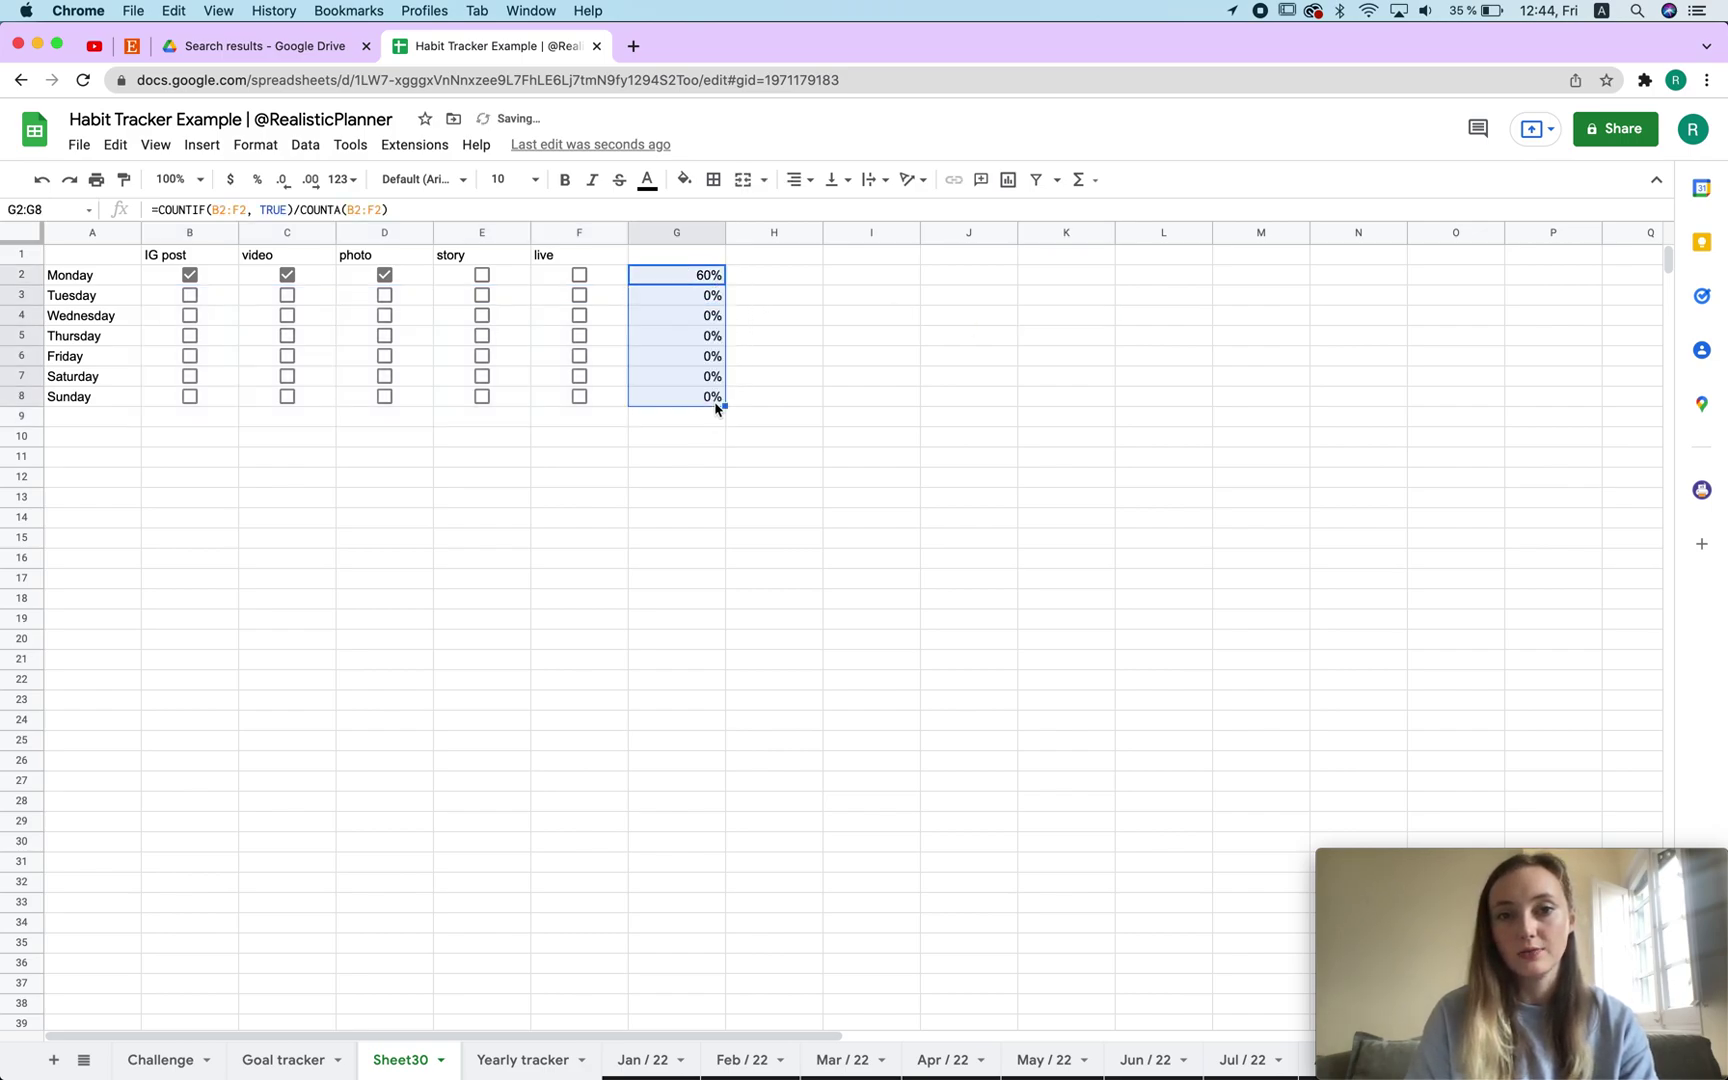
left_click(1136, 362)
Step: Tick the remaining IG post, video, photo, story and live boxes for Monday and Tuesday
left_click(190, 295)
left_click(322, 298)
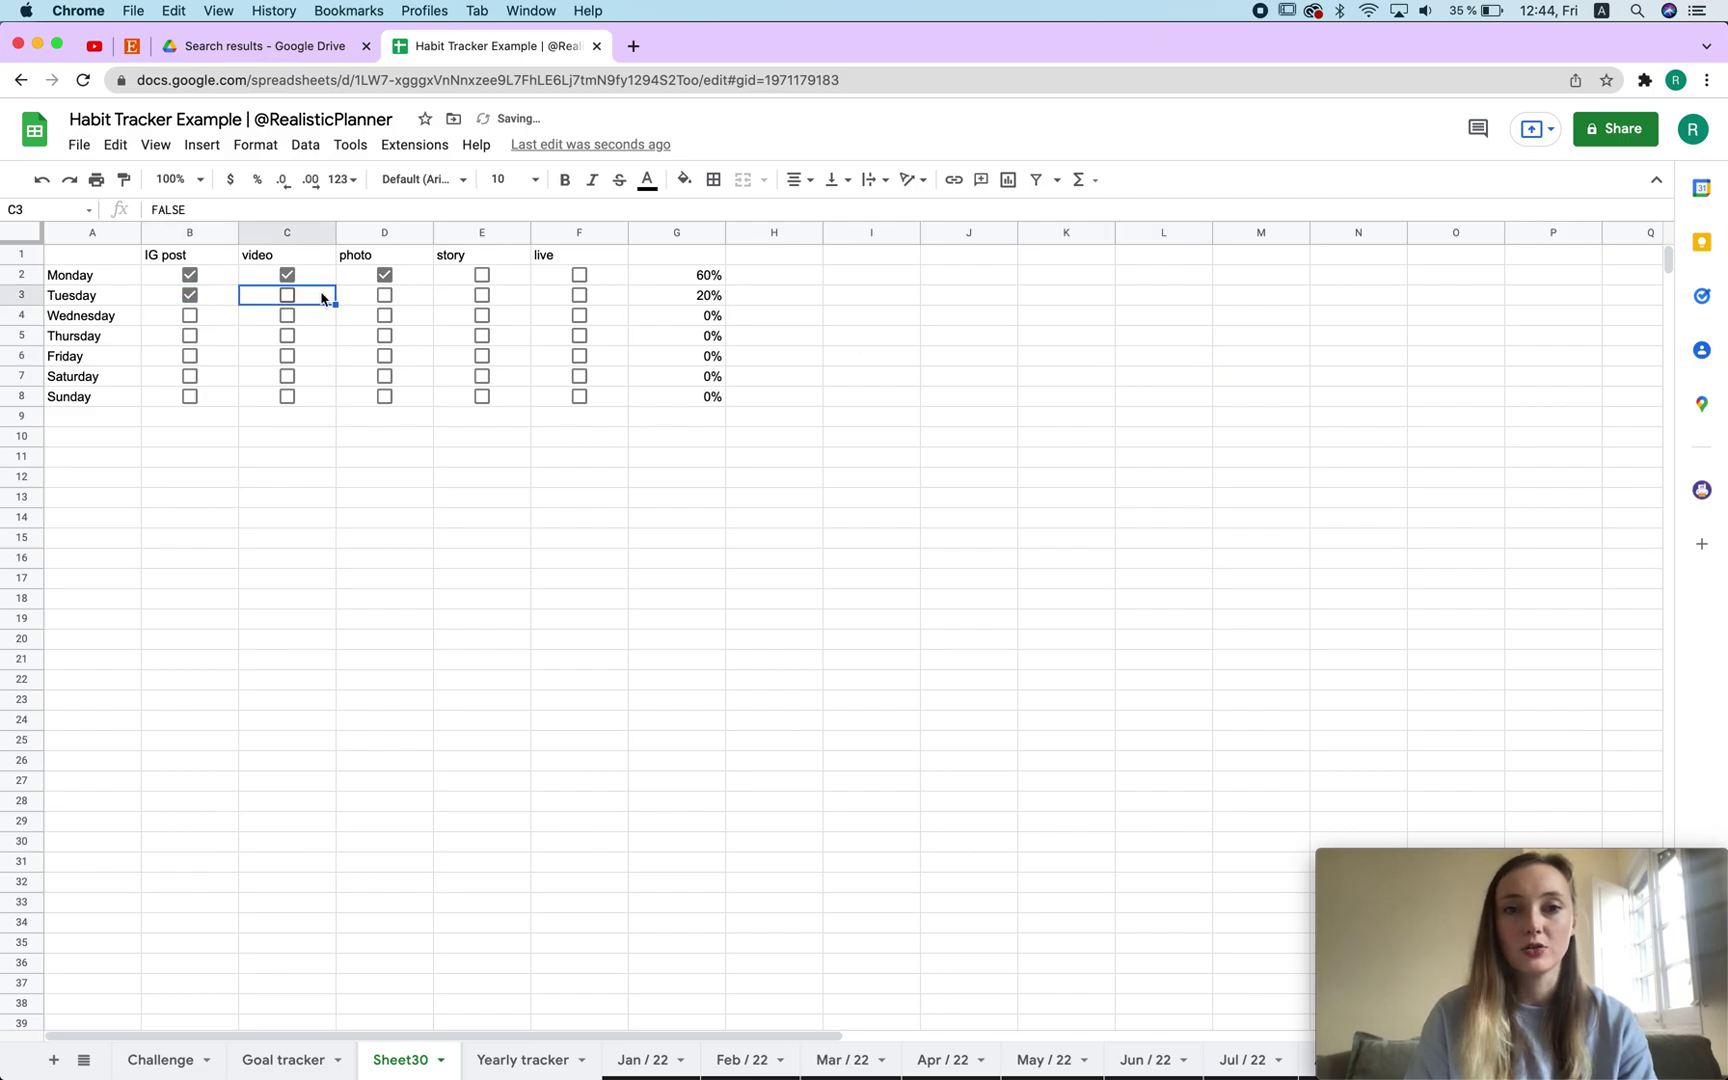
left_click(360, 300)
left_click(392, 296)
left_click(287, 295)
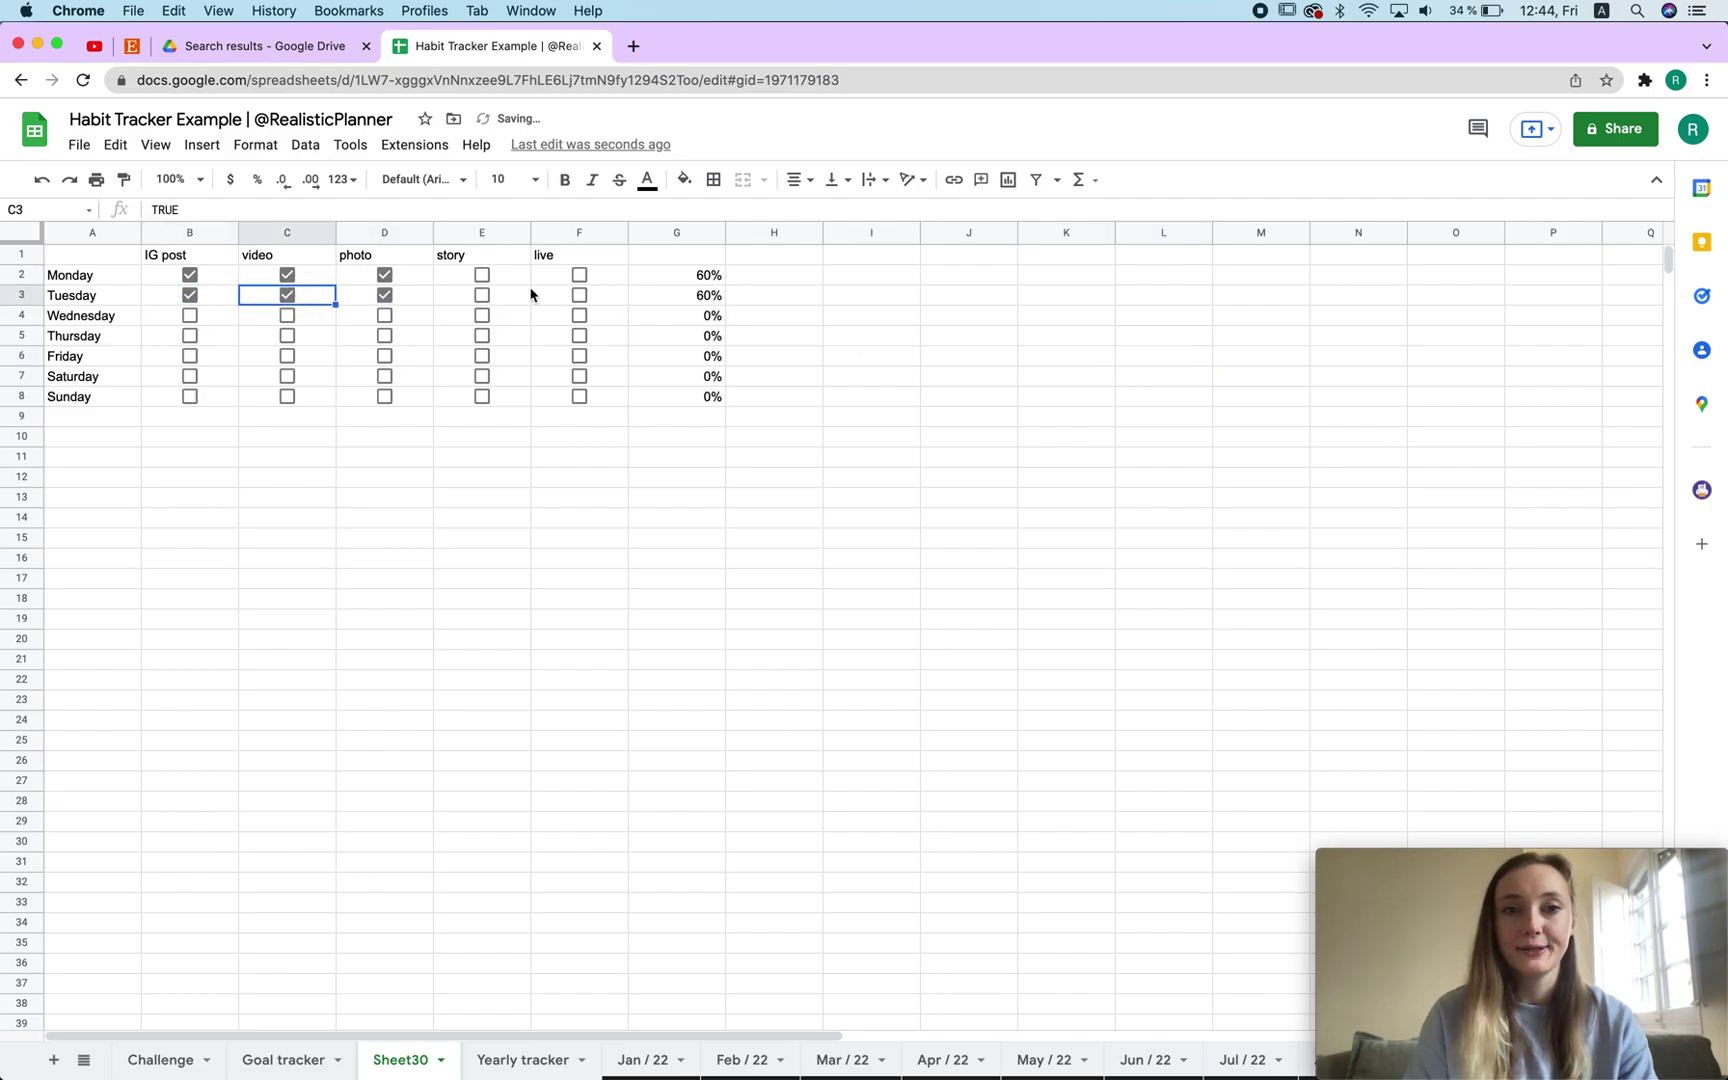
left_click(481, 275)
left_click(482, 296)
left_click(869, 340)
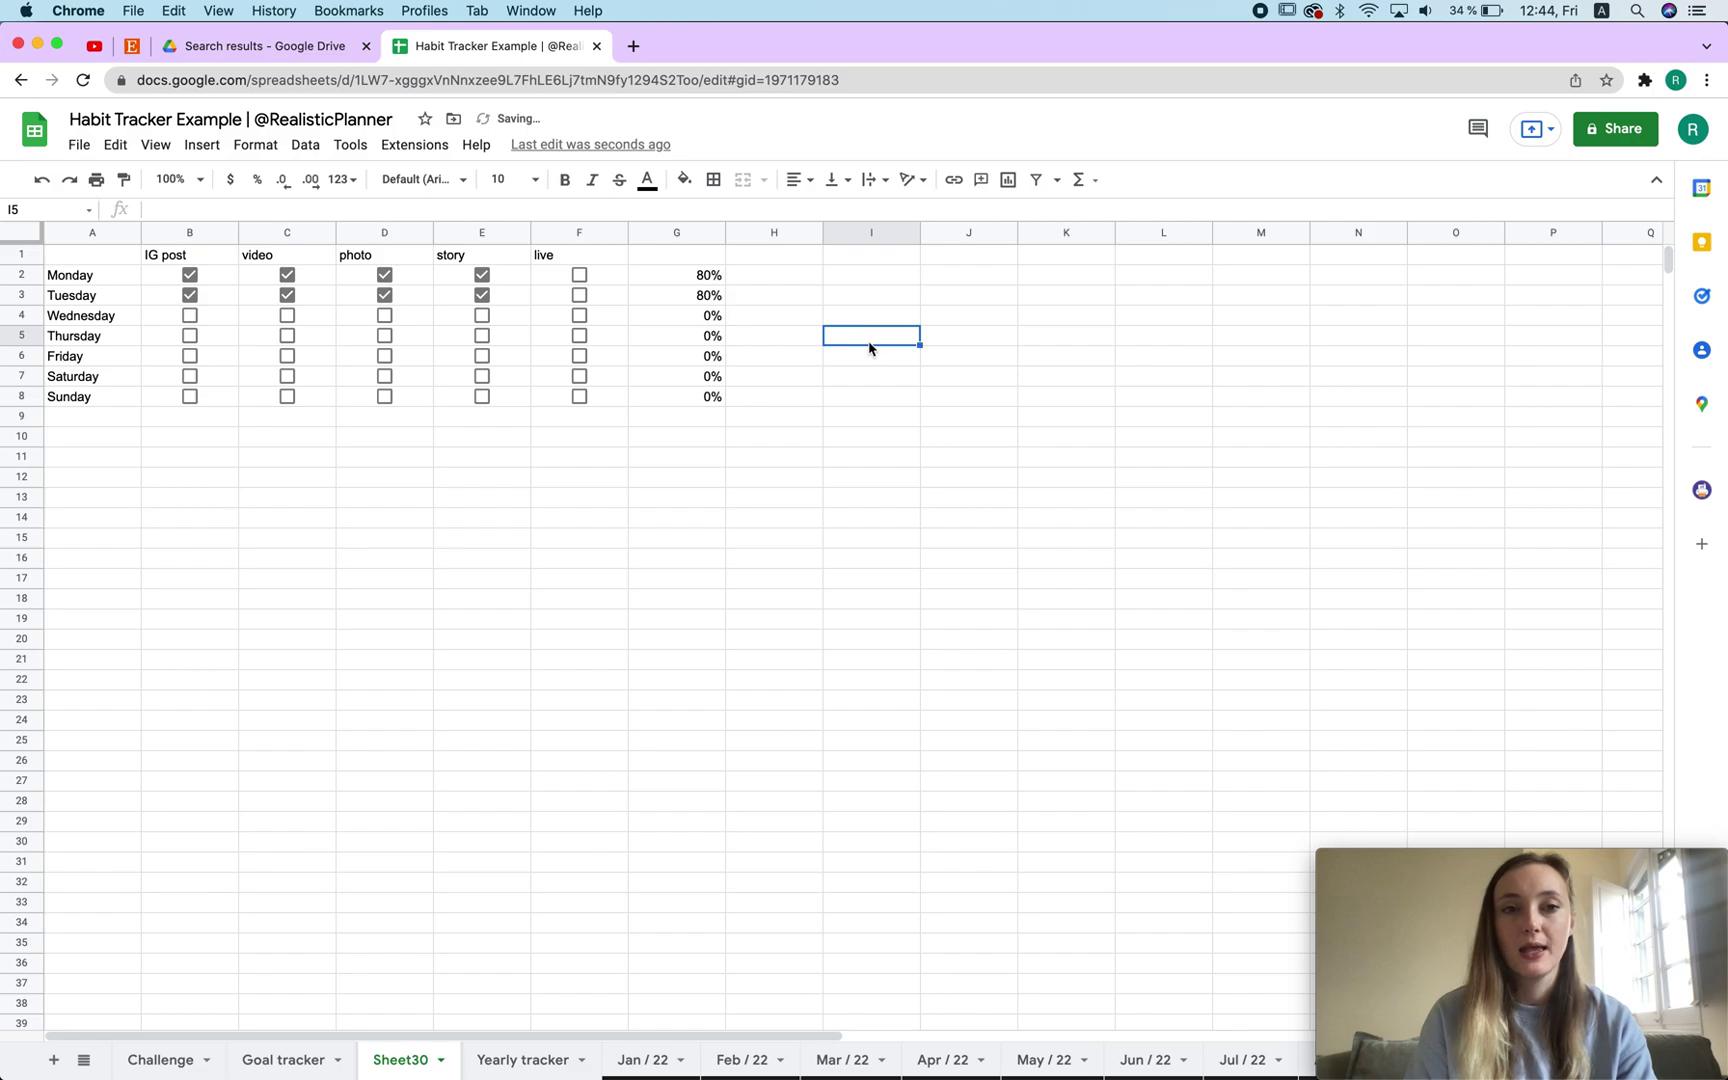
left_click(579, 295)
left_click(579, 275)
left_click(774, 312)
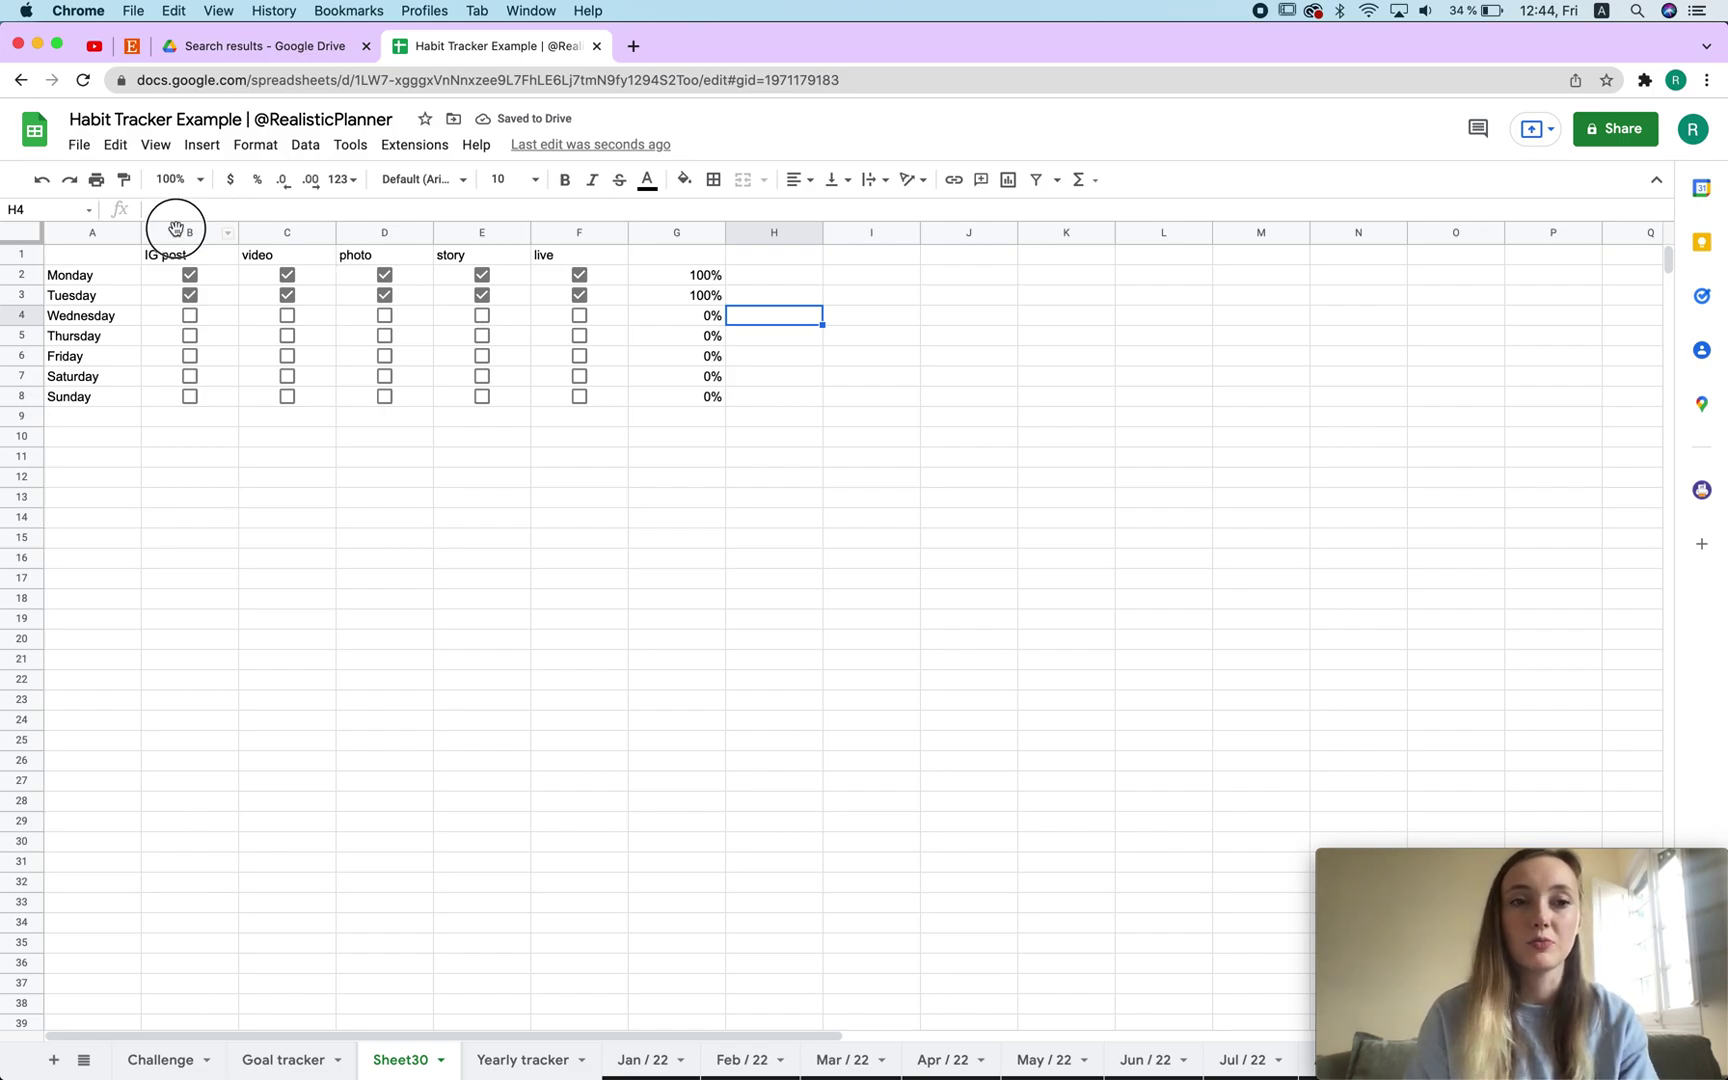
left_click_drag(176, 232, 612, 232)
Step: Copy habit columns B:F, paste them after live, then undo the paste
right_click(580, 231)
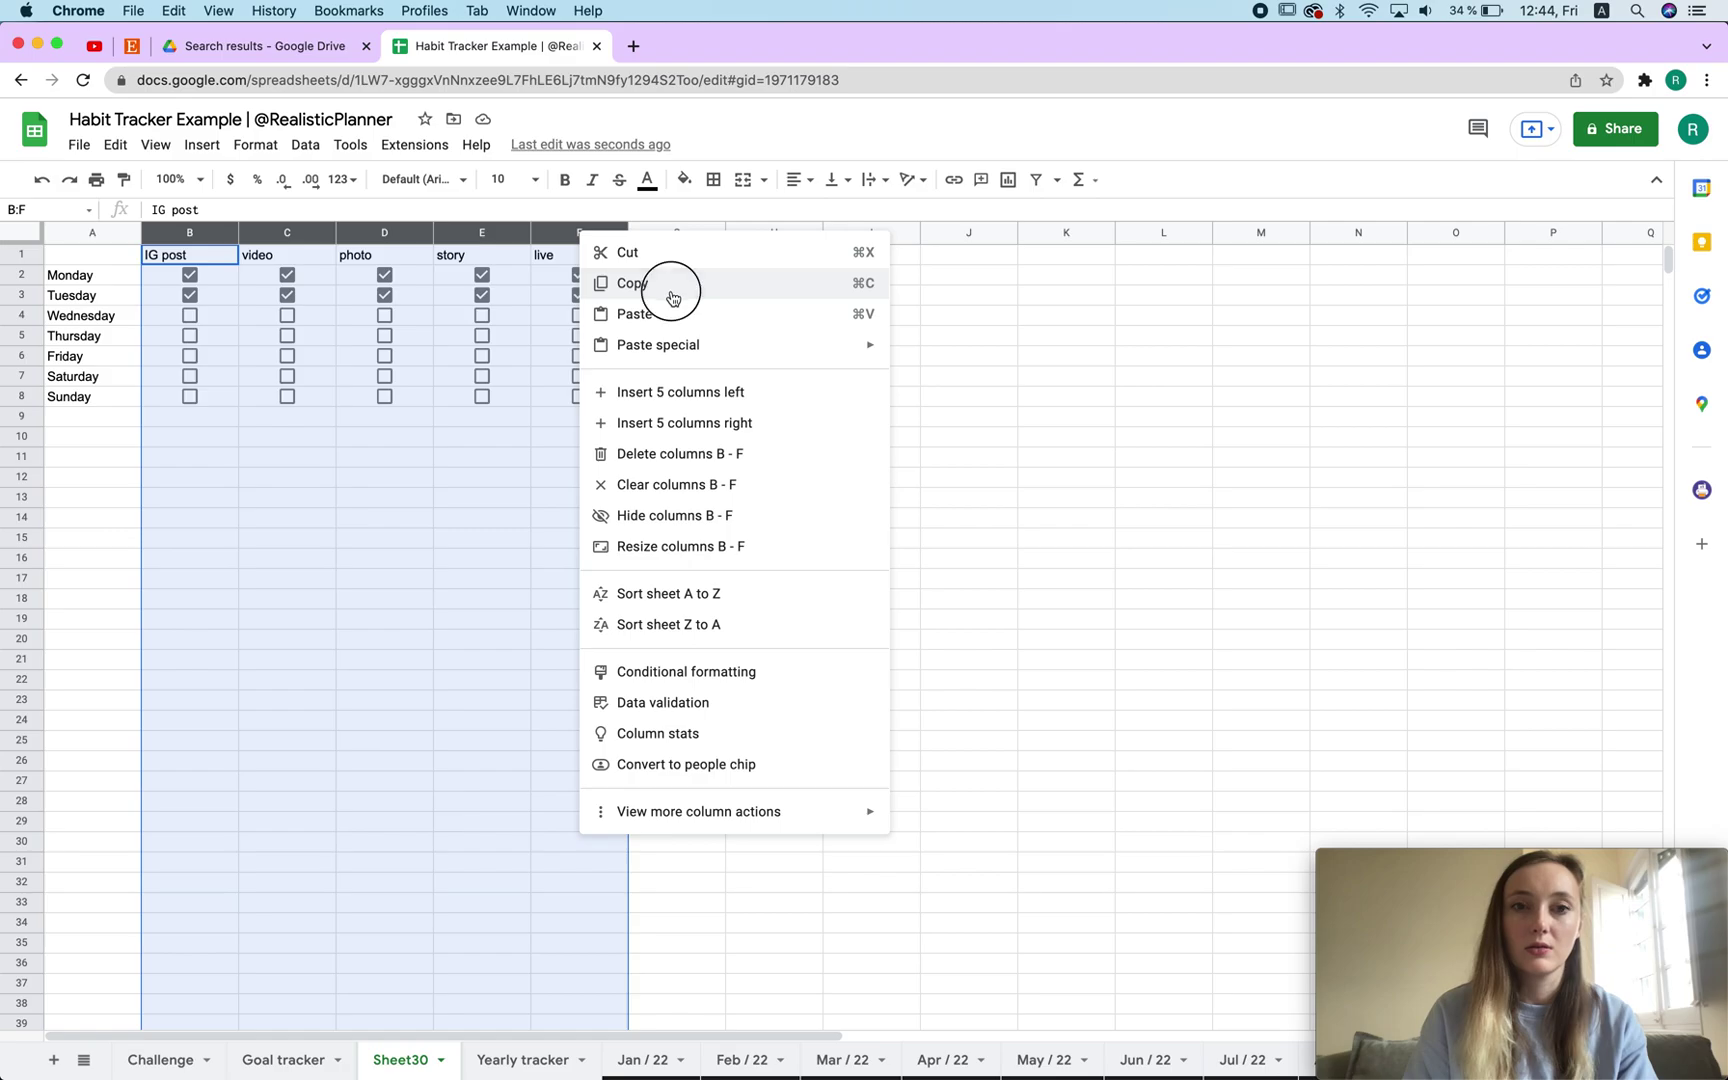
left_click(661, 285)
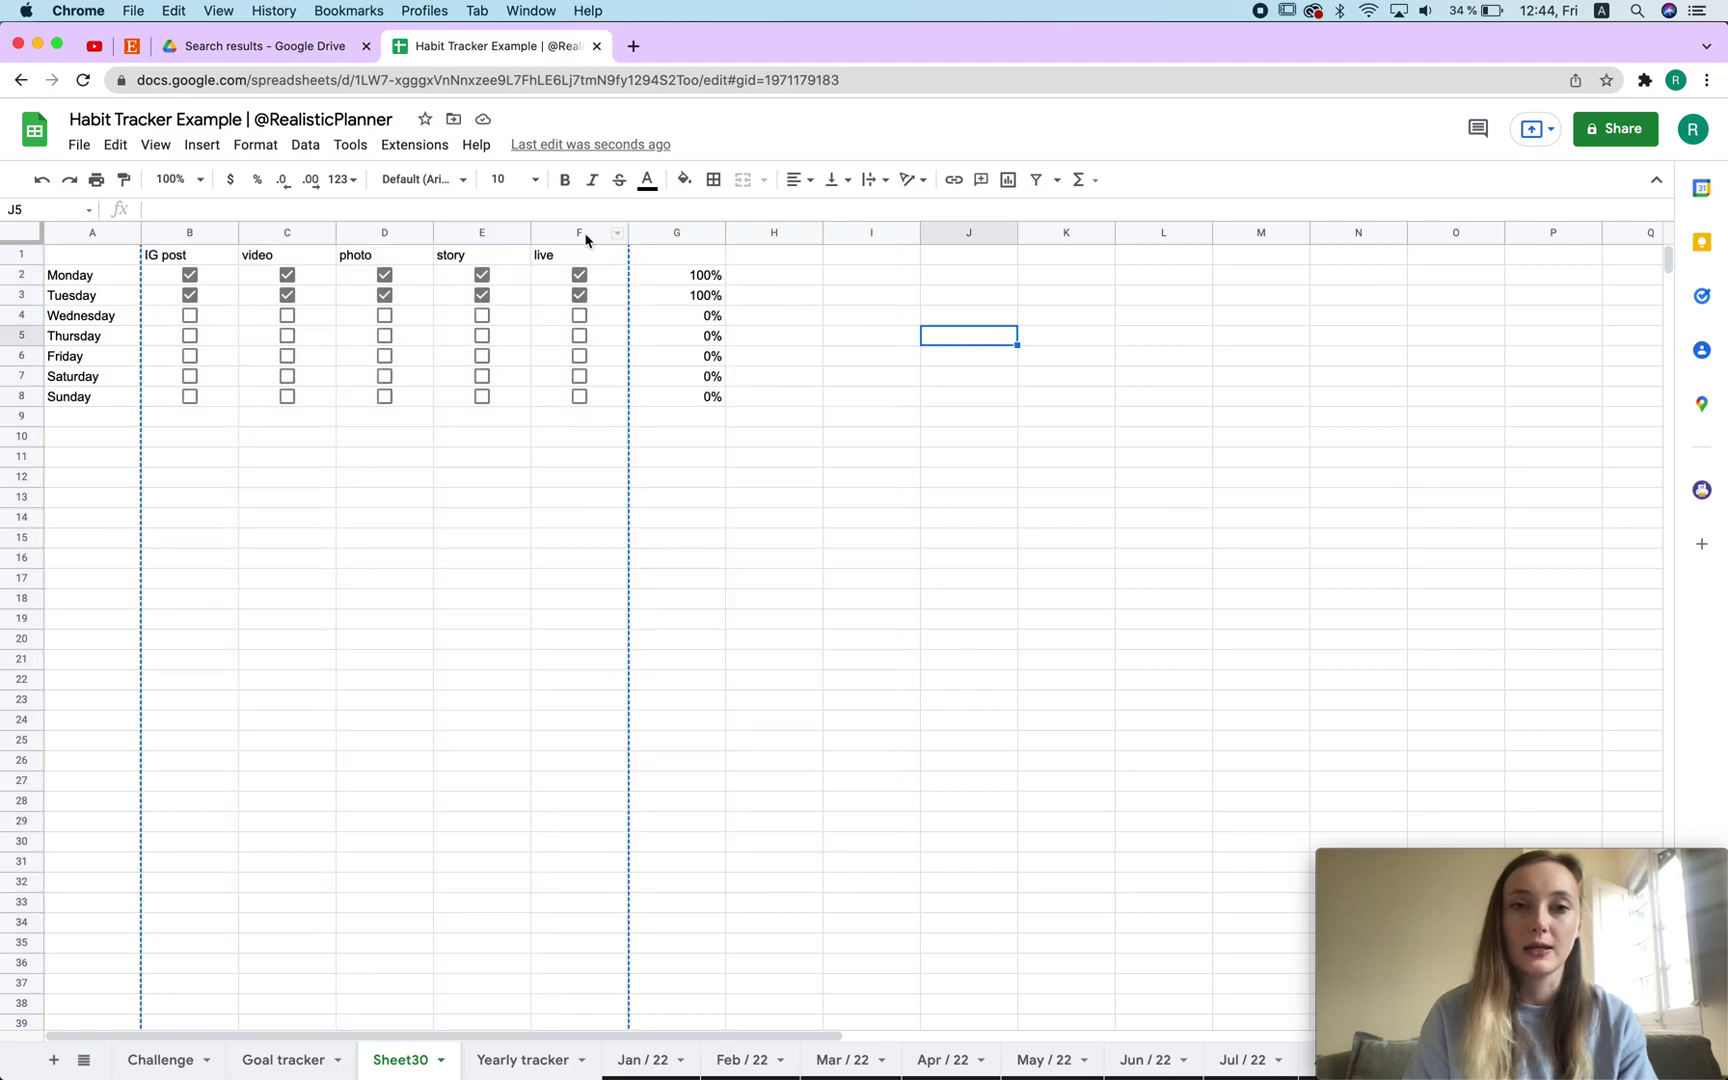
left_click(580, 232)
right_click(580, 232)
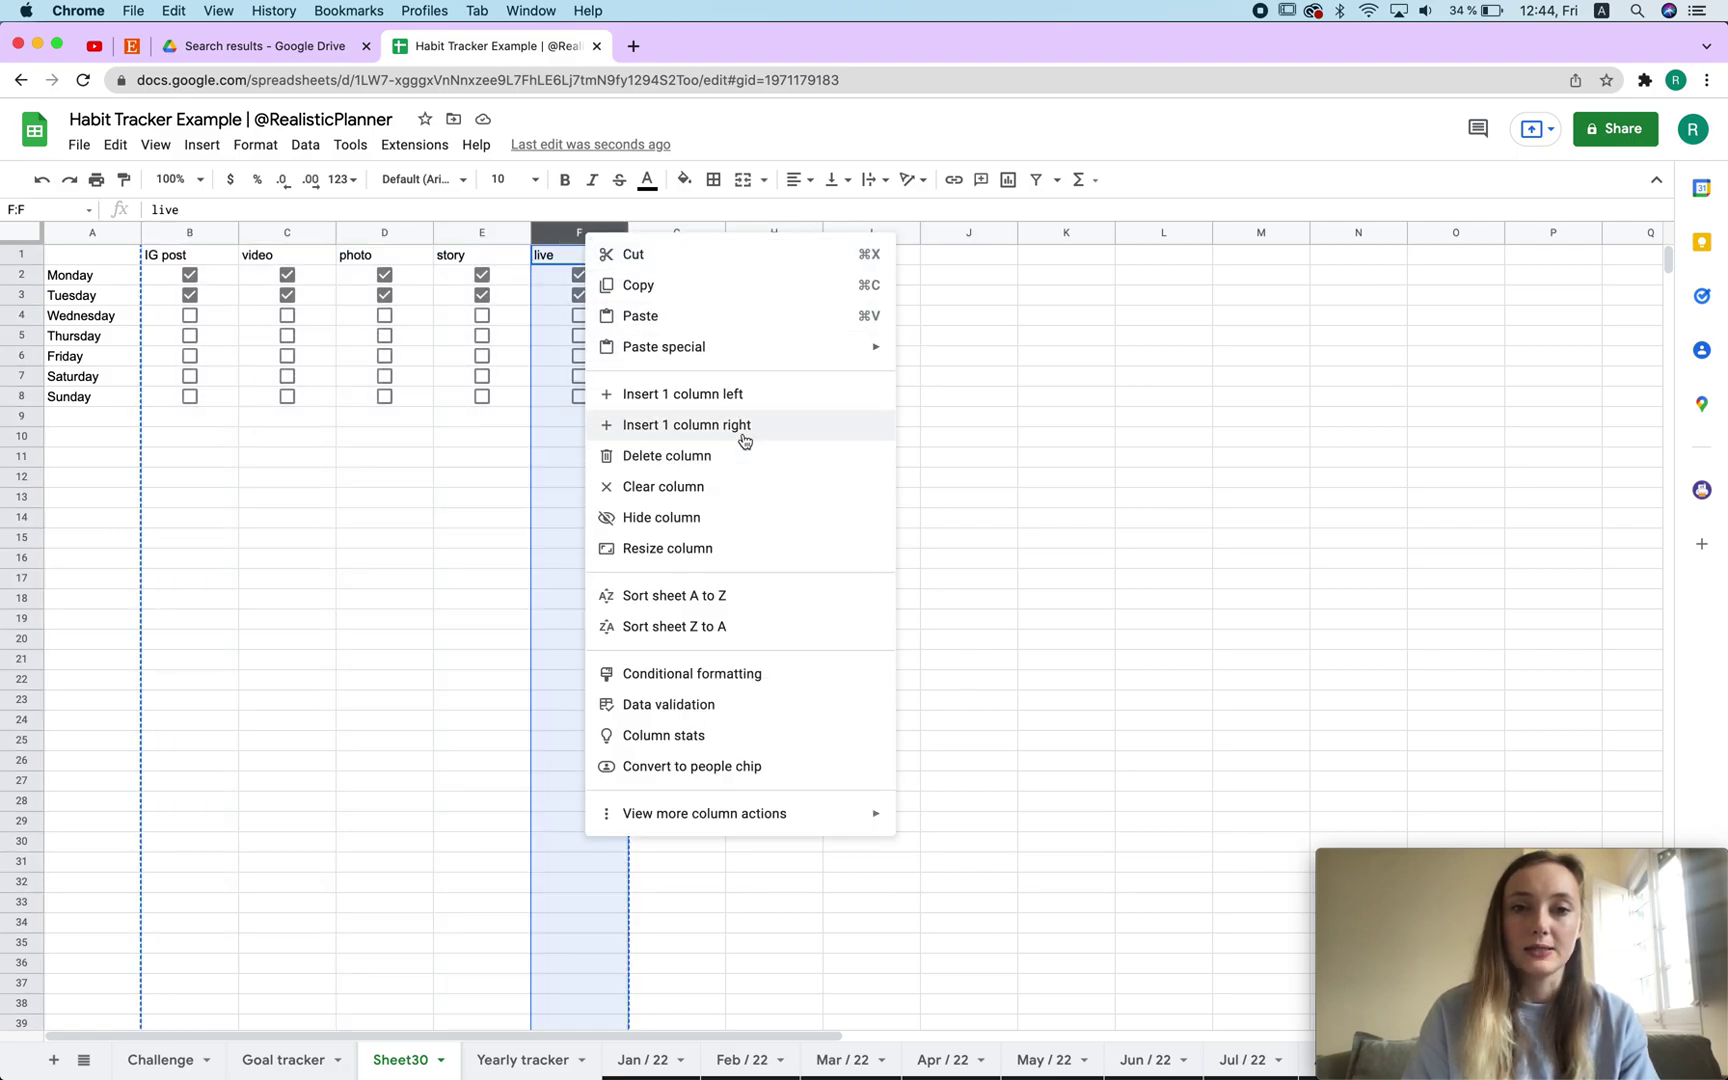
left_click(685, 316)
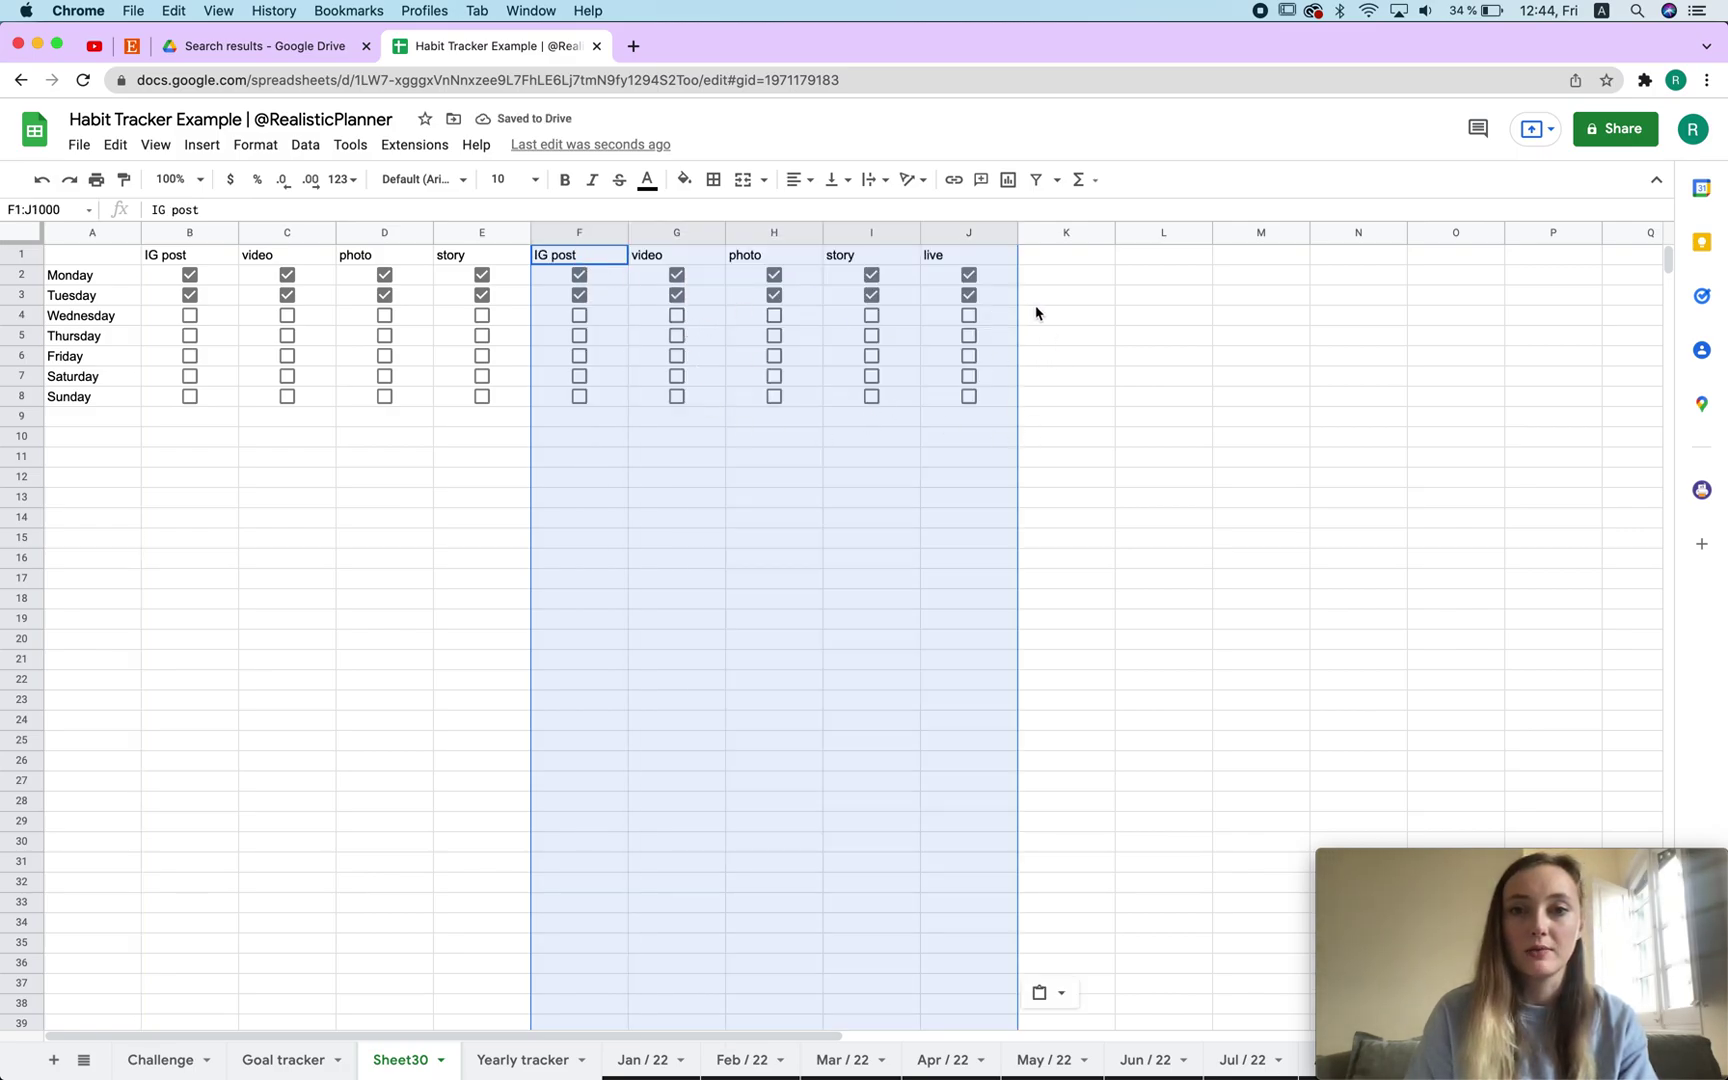
key("super+z")
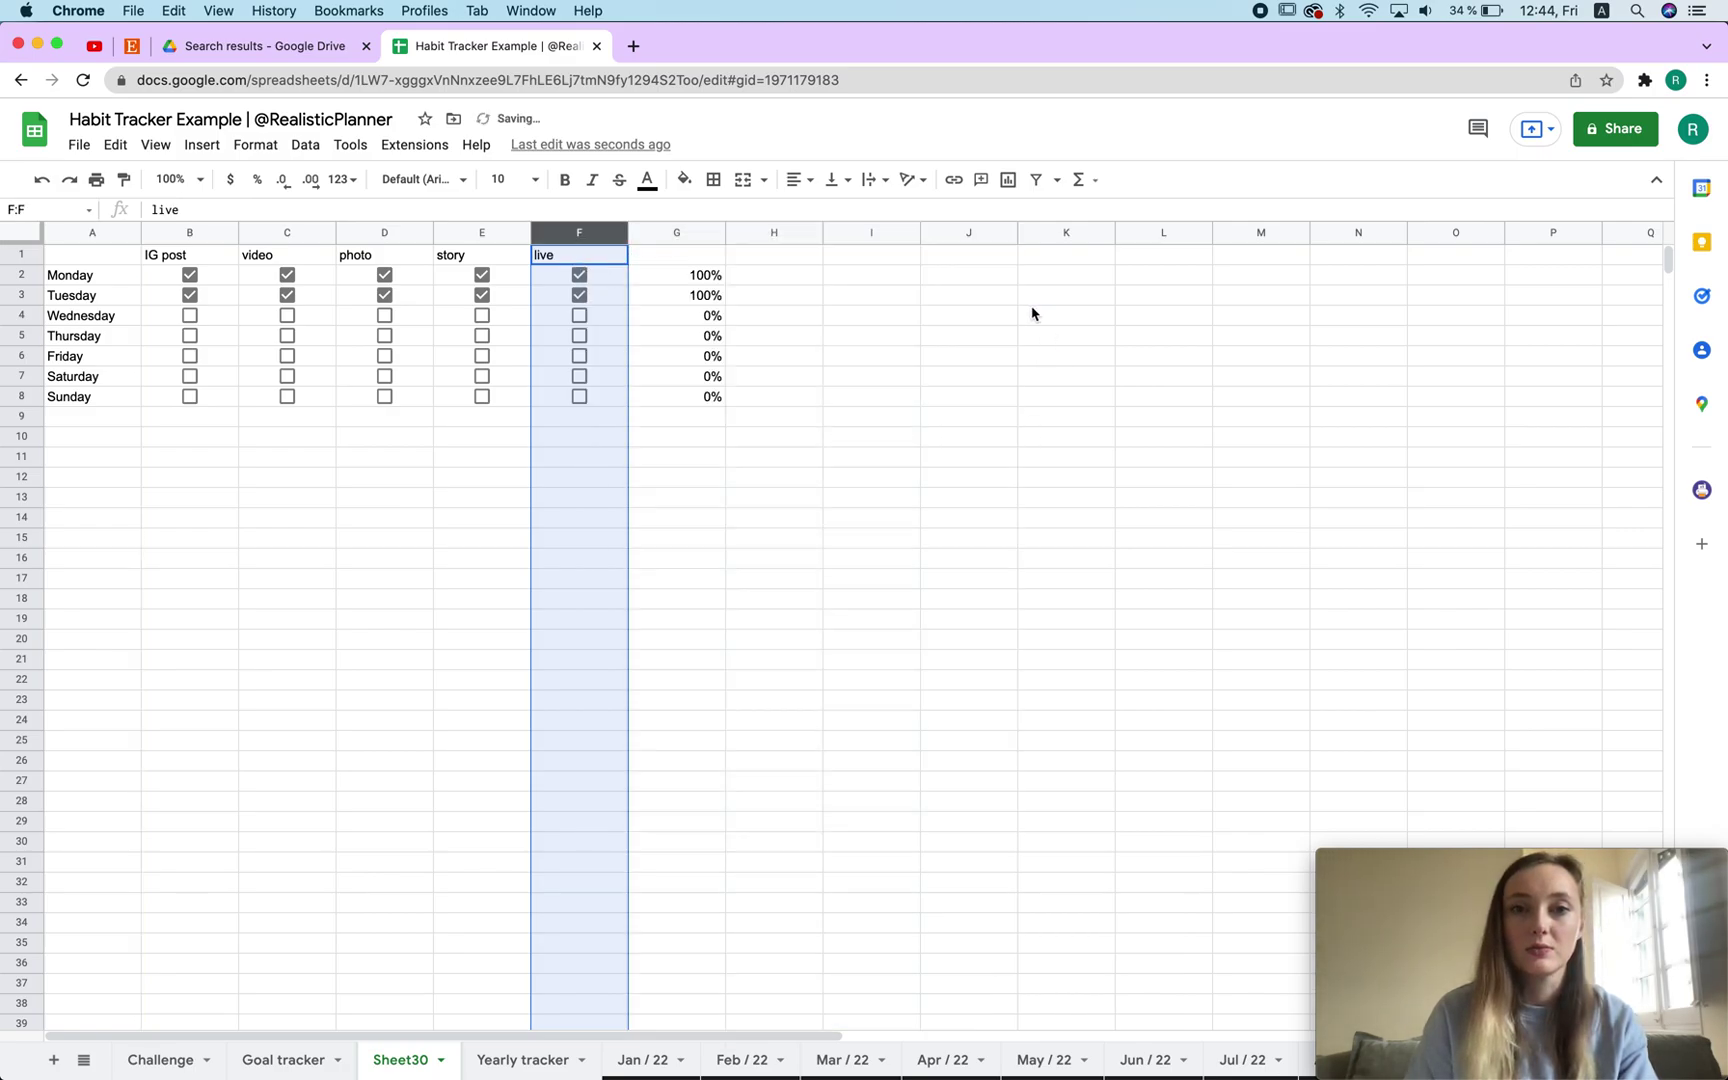
Step: Insert five blank columns to the right of columns B:F, after live
left_click_drag(178, 234, 579, 238)
right_click(579, 238)
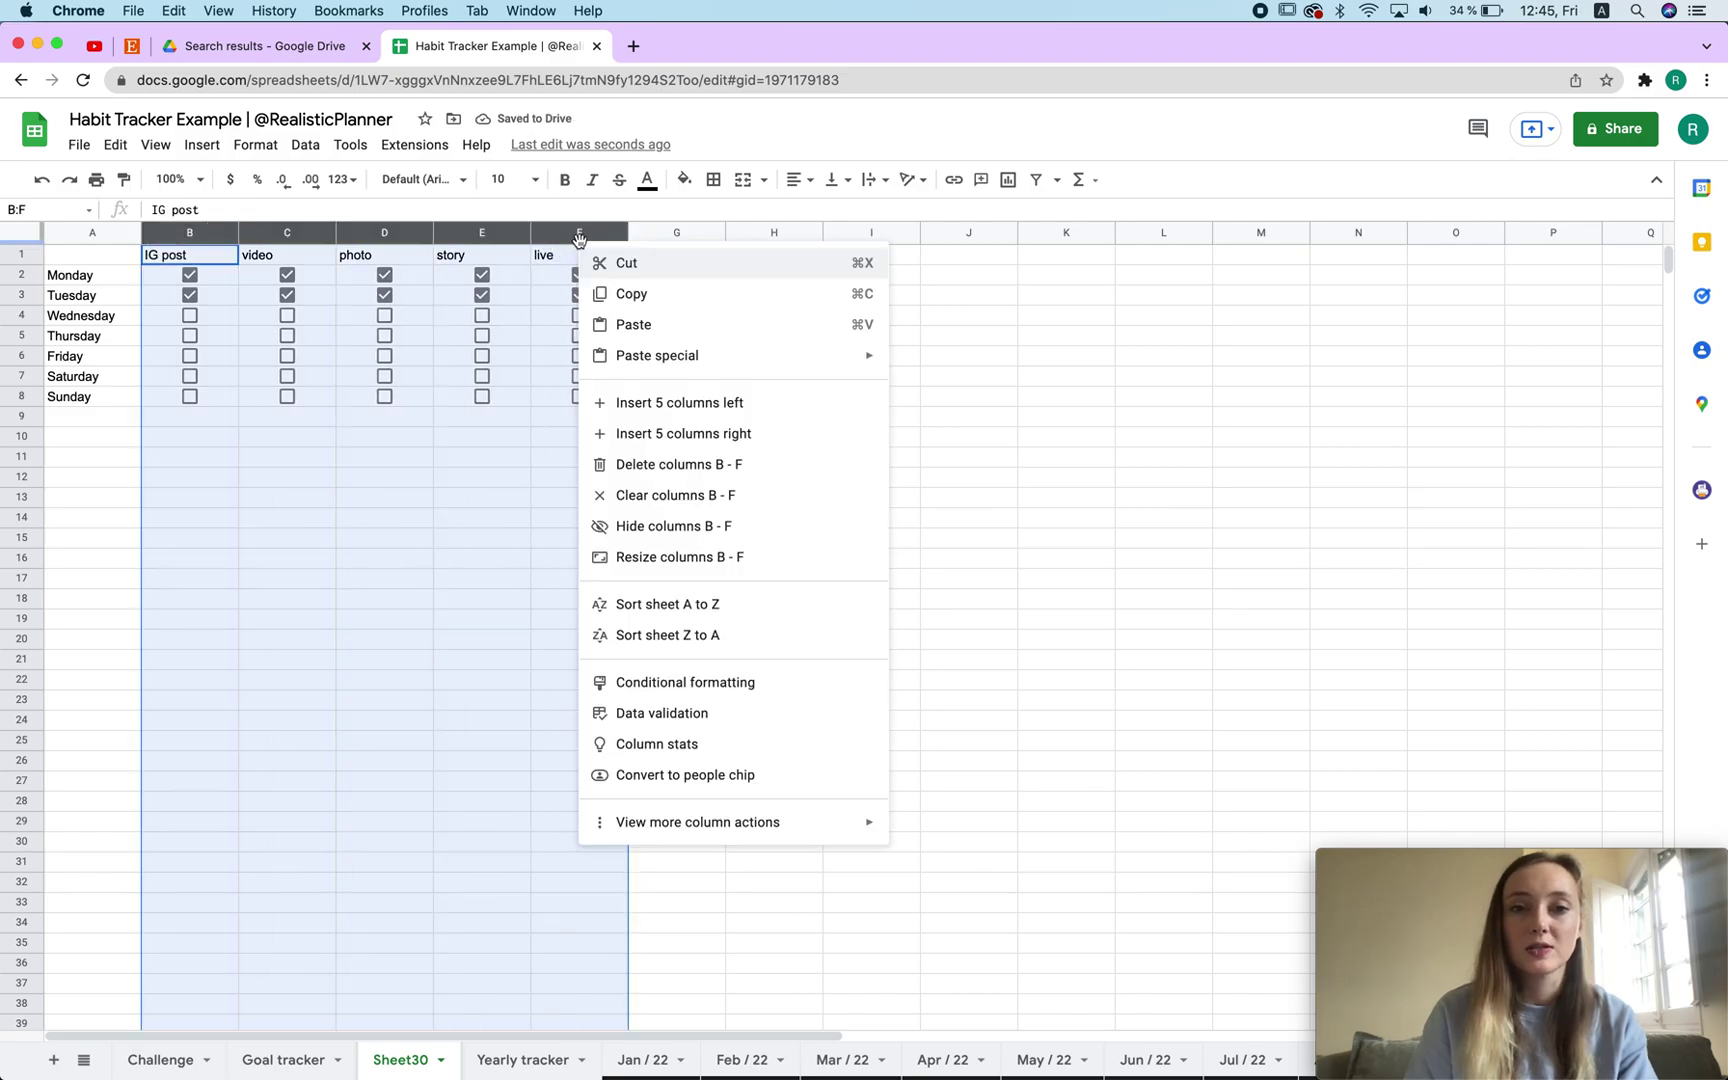
left_click(643, 435)
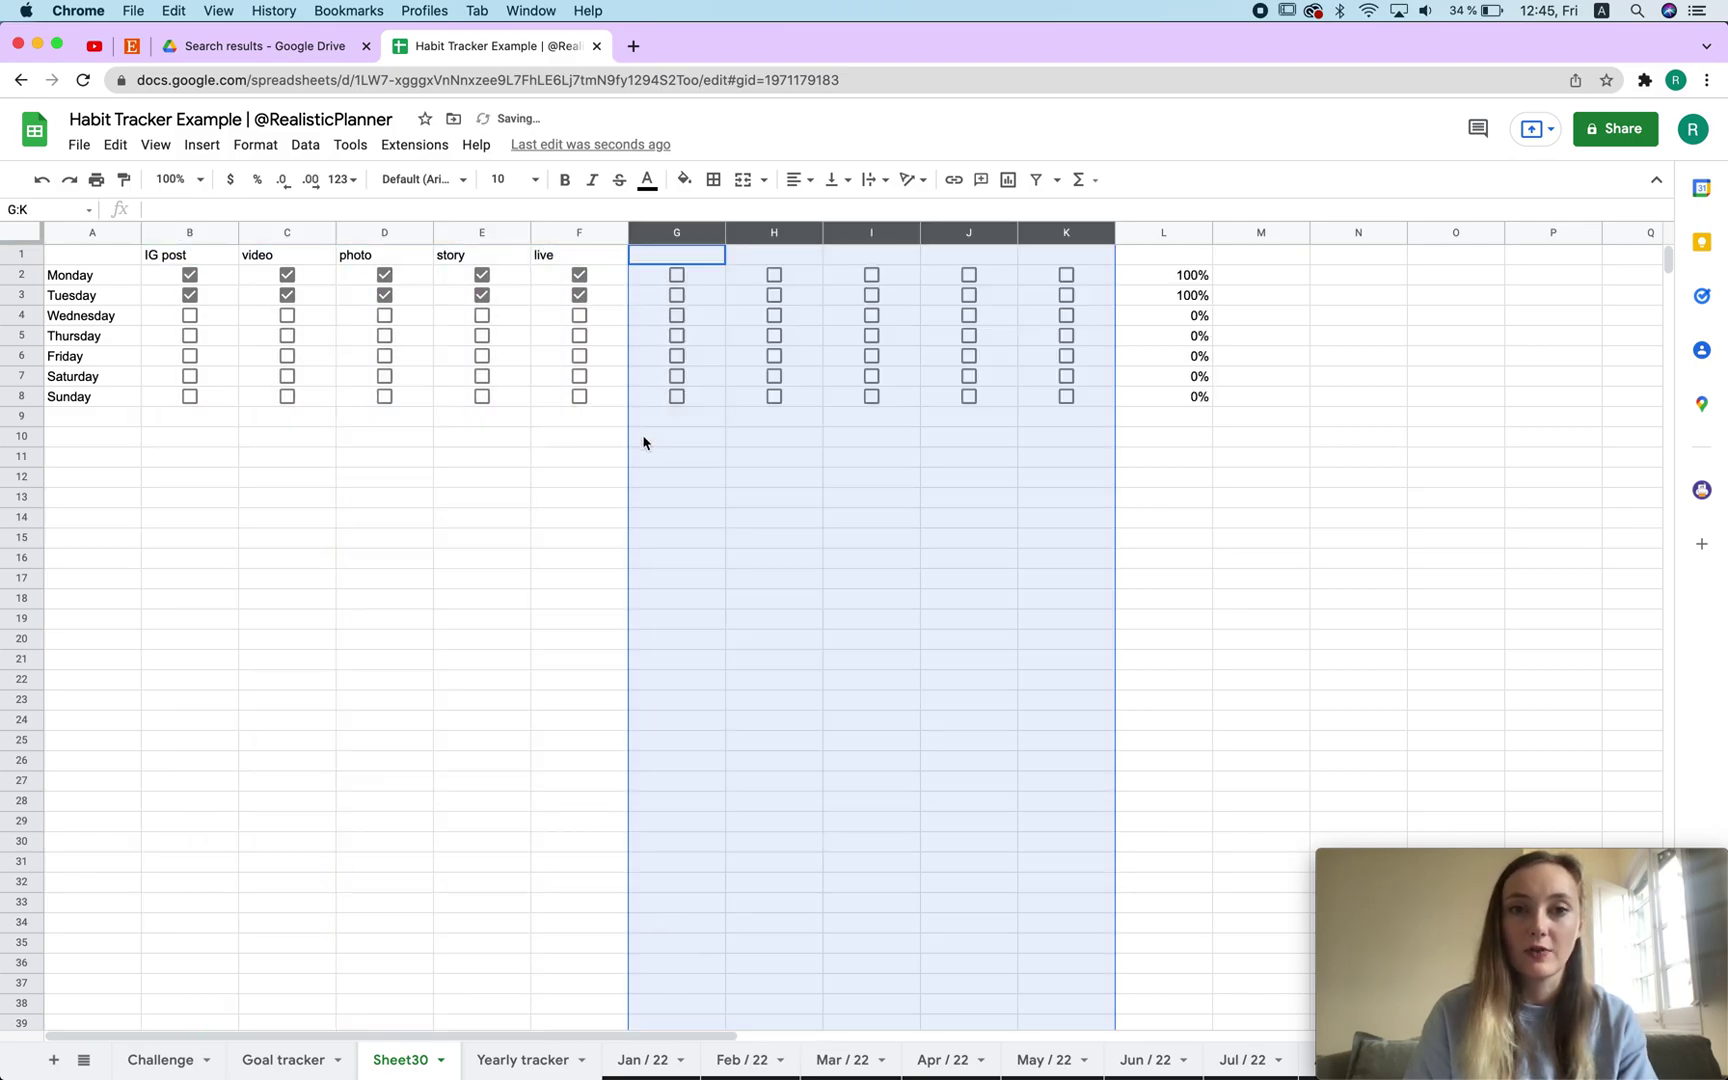
left_click(1500, 400)
Step: Change L2's COUNTIF range from B2:F2 to B2:K2
double_click(1150, 280)
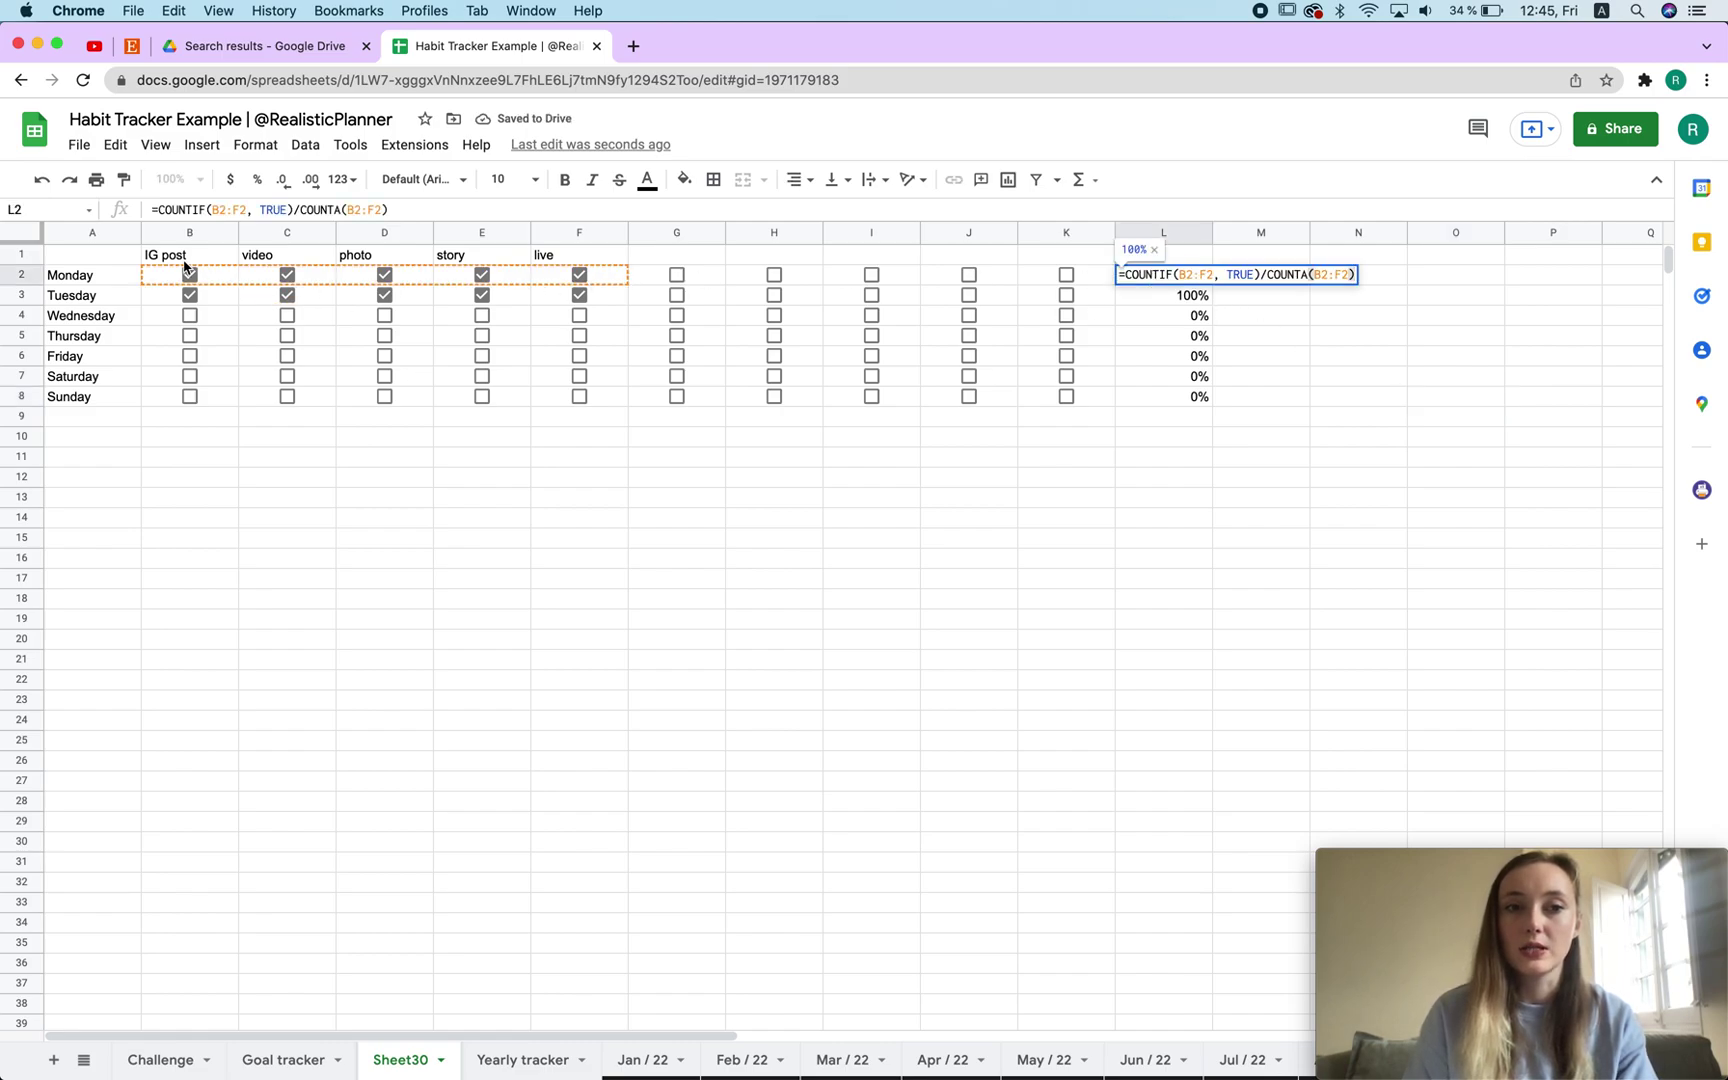
left_click_drag(1214, 274, 1180, 274)
key("BackSpace")
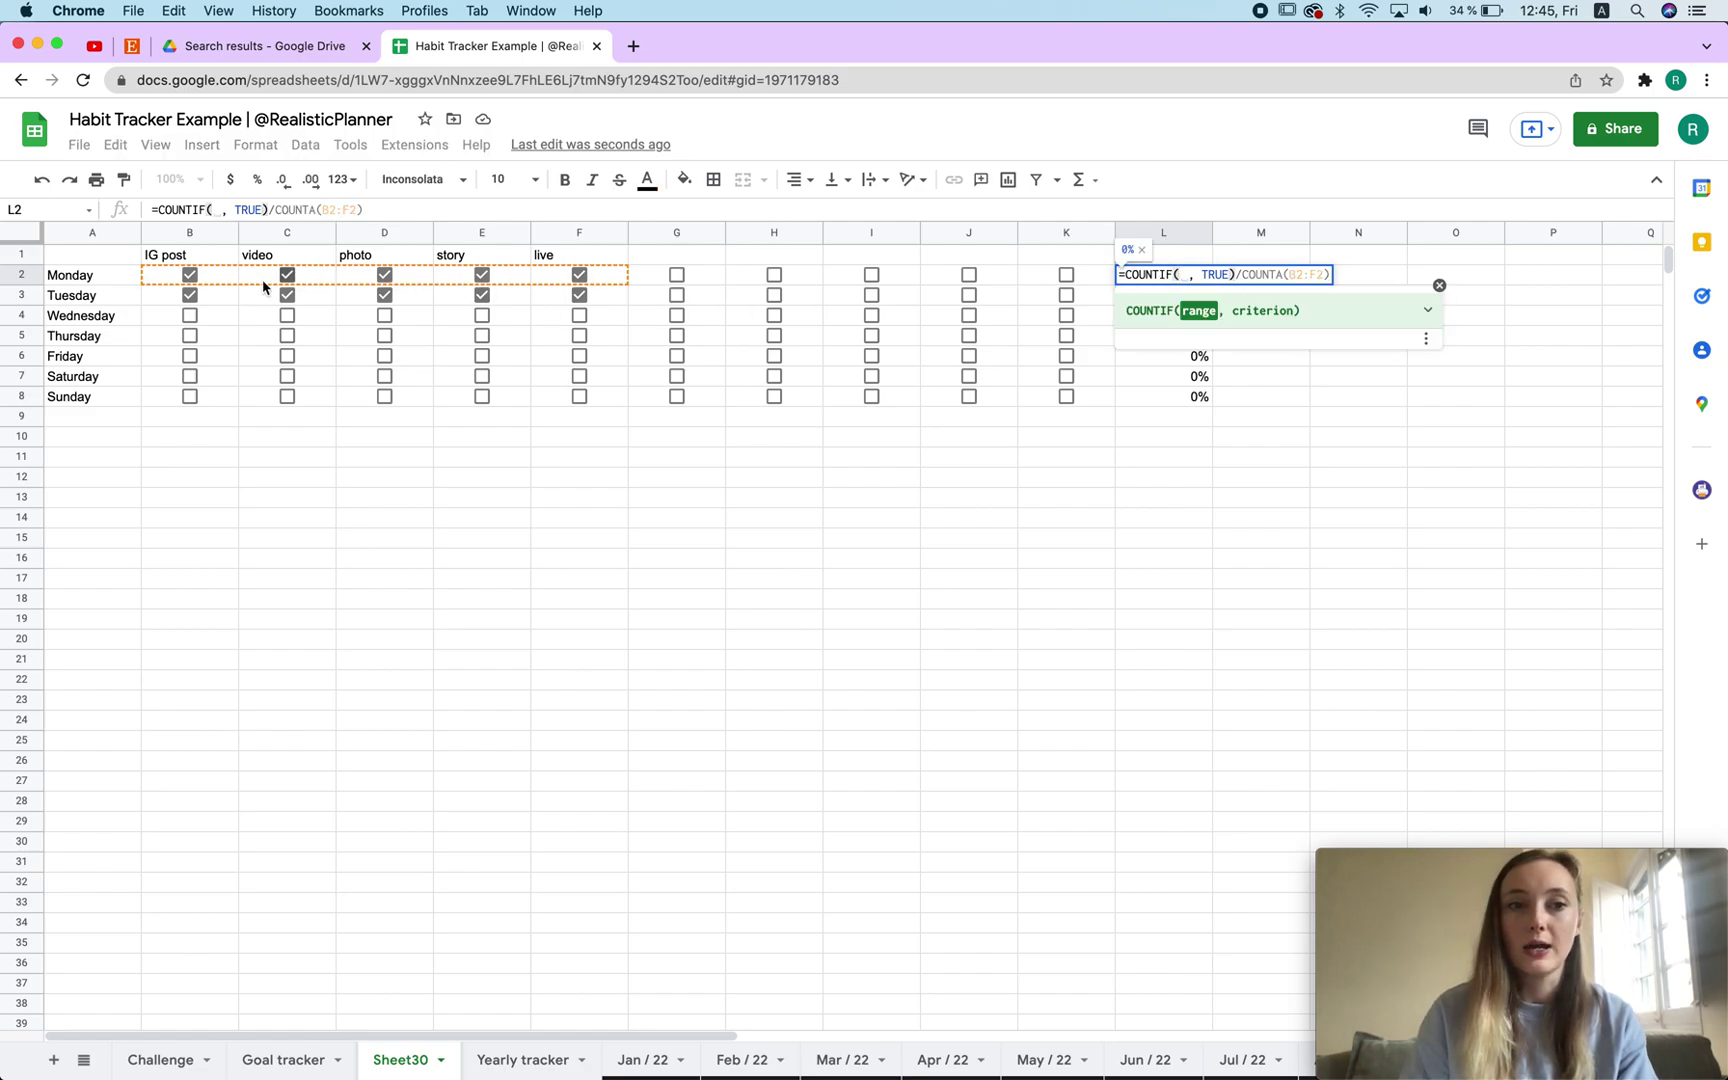
left_click(212, 278)
left_click_drag(212, 278, 1066, 276)
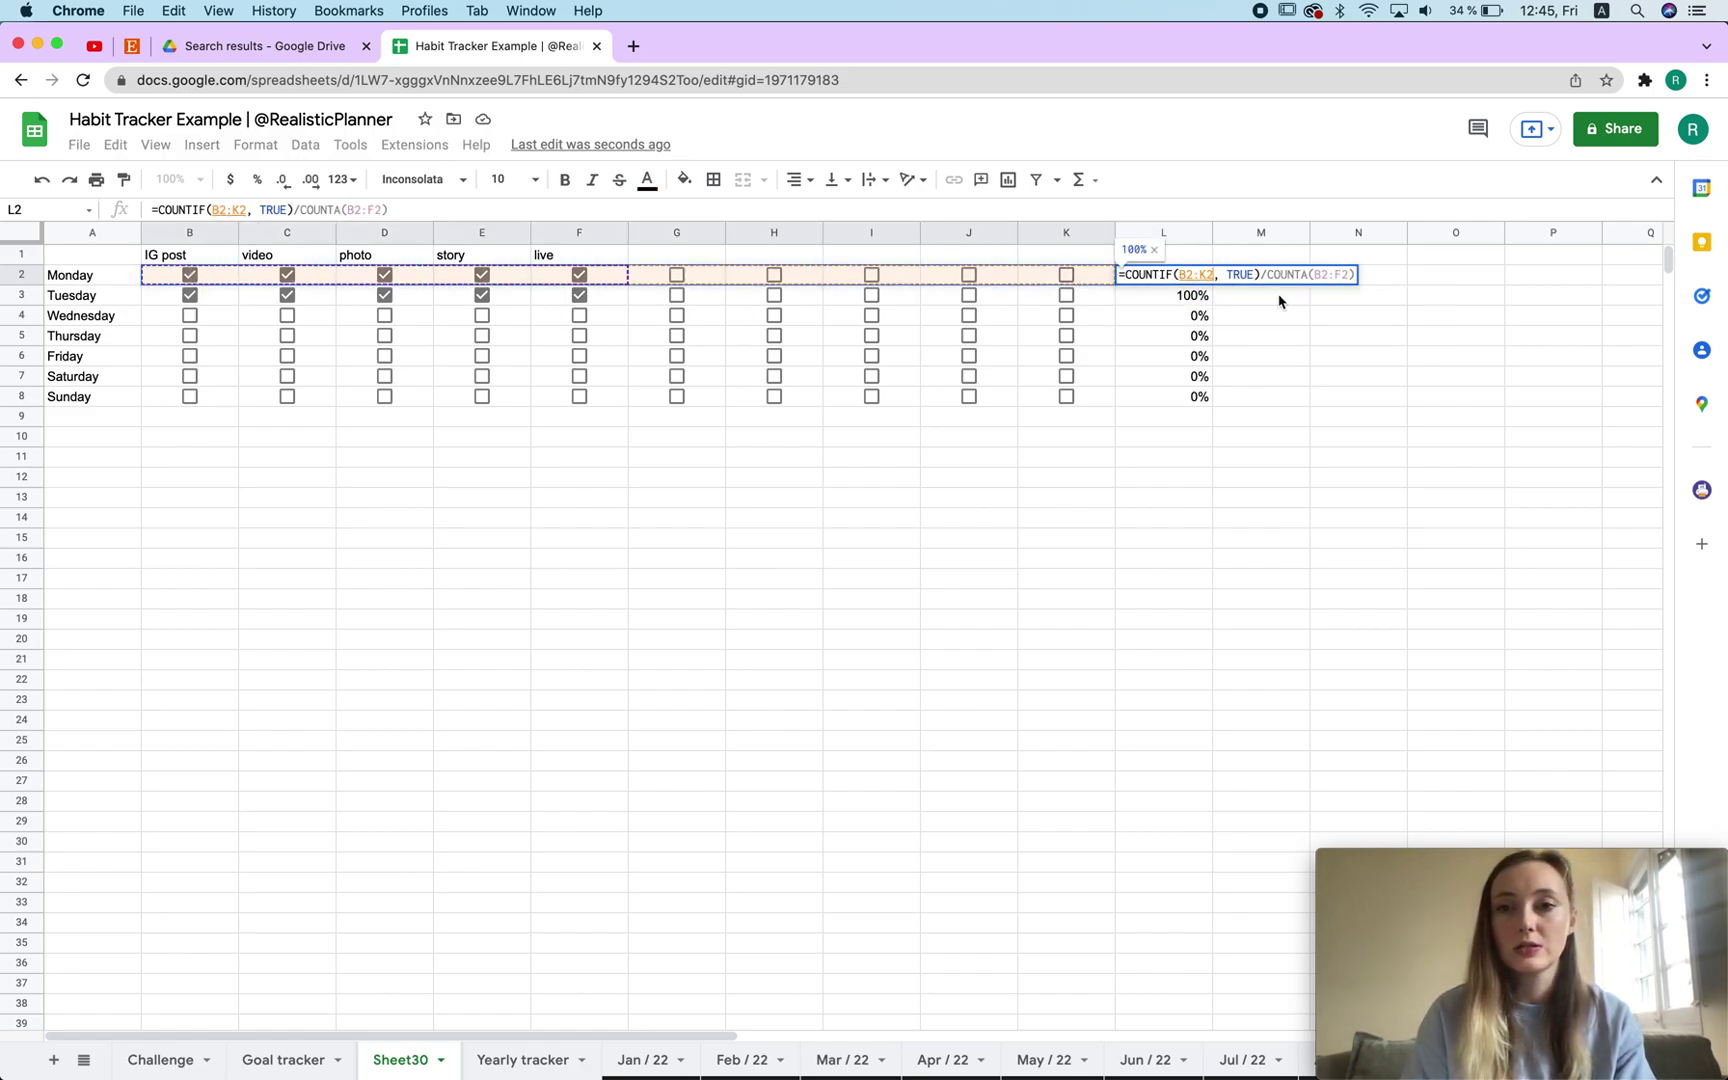
left_click_drag(1211, 275, 1183, 276)
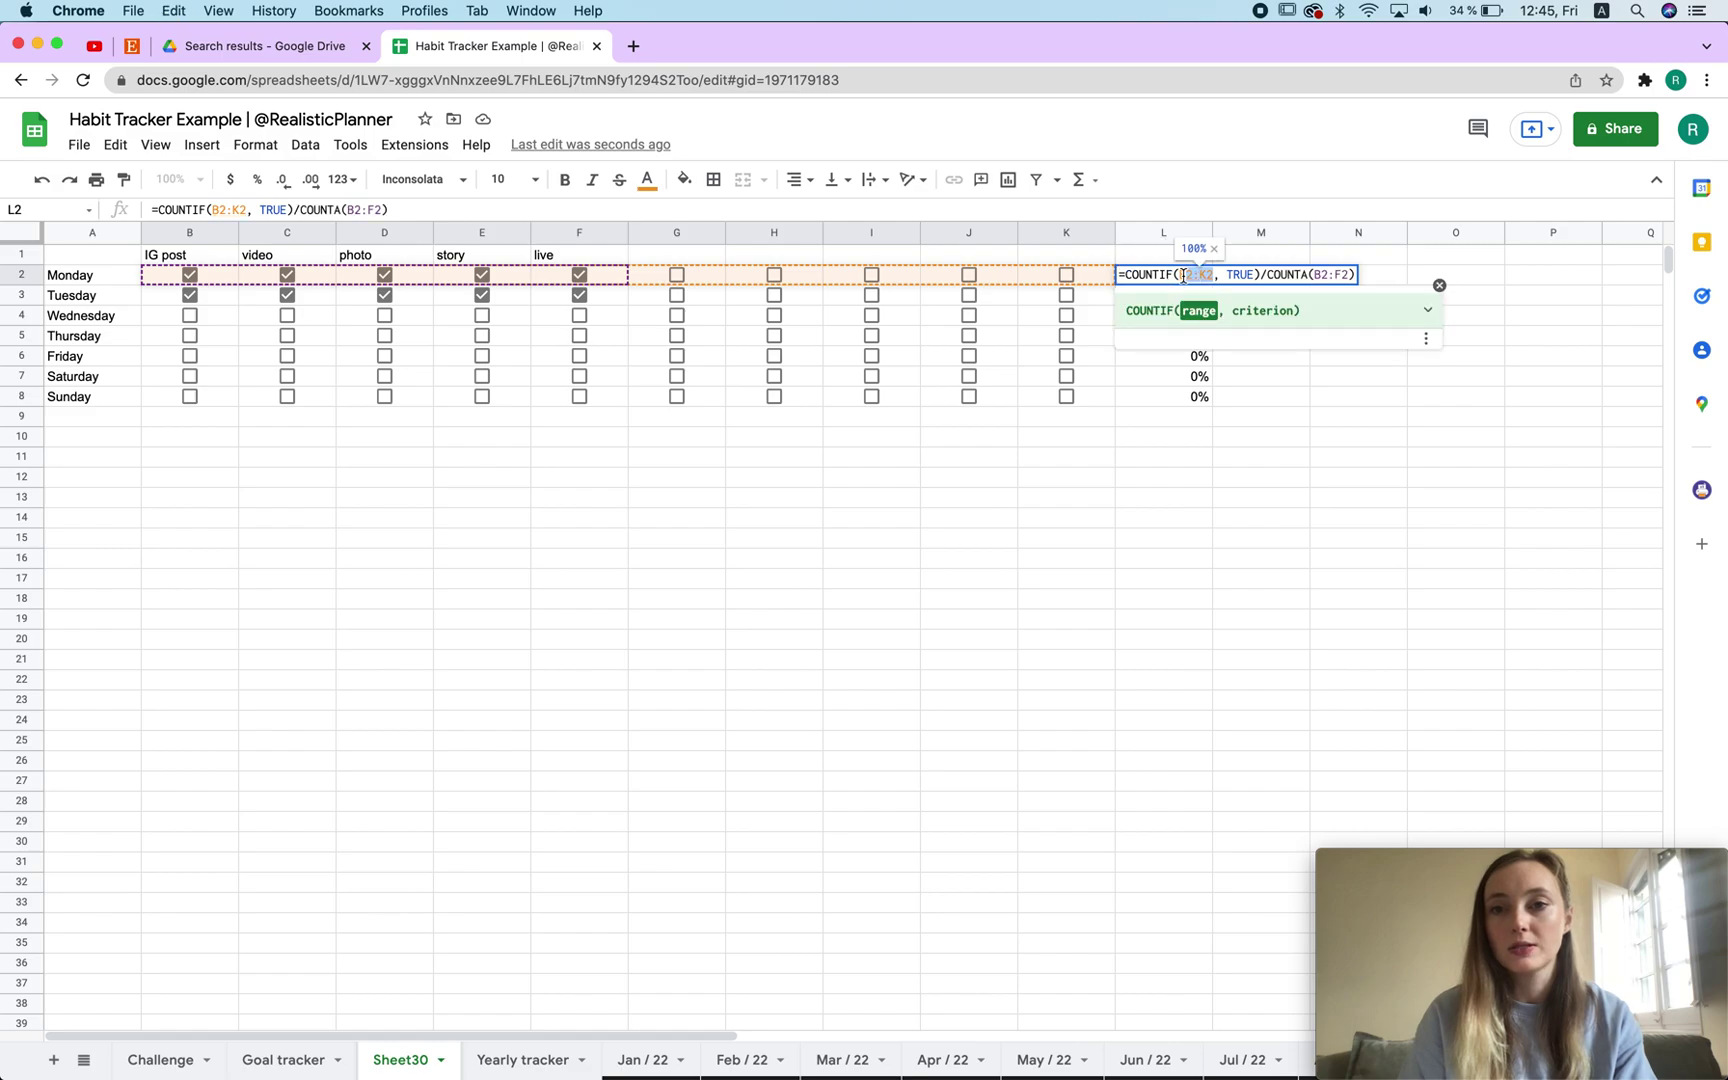
Step: Change the COUNTA range to B2:K2, giving =COUNTIF(B2:K2, TRUE)/COUNTA(B2:K2)
left_click_drag(1314, 274, 1349, 273)
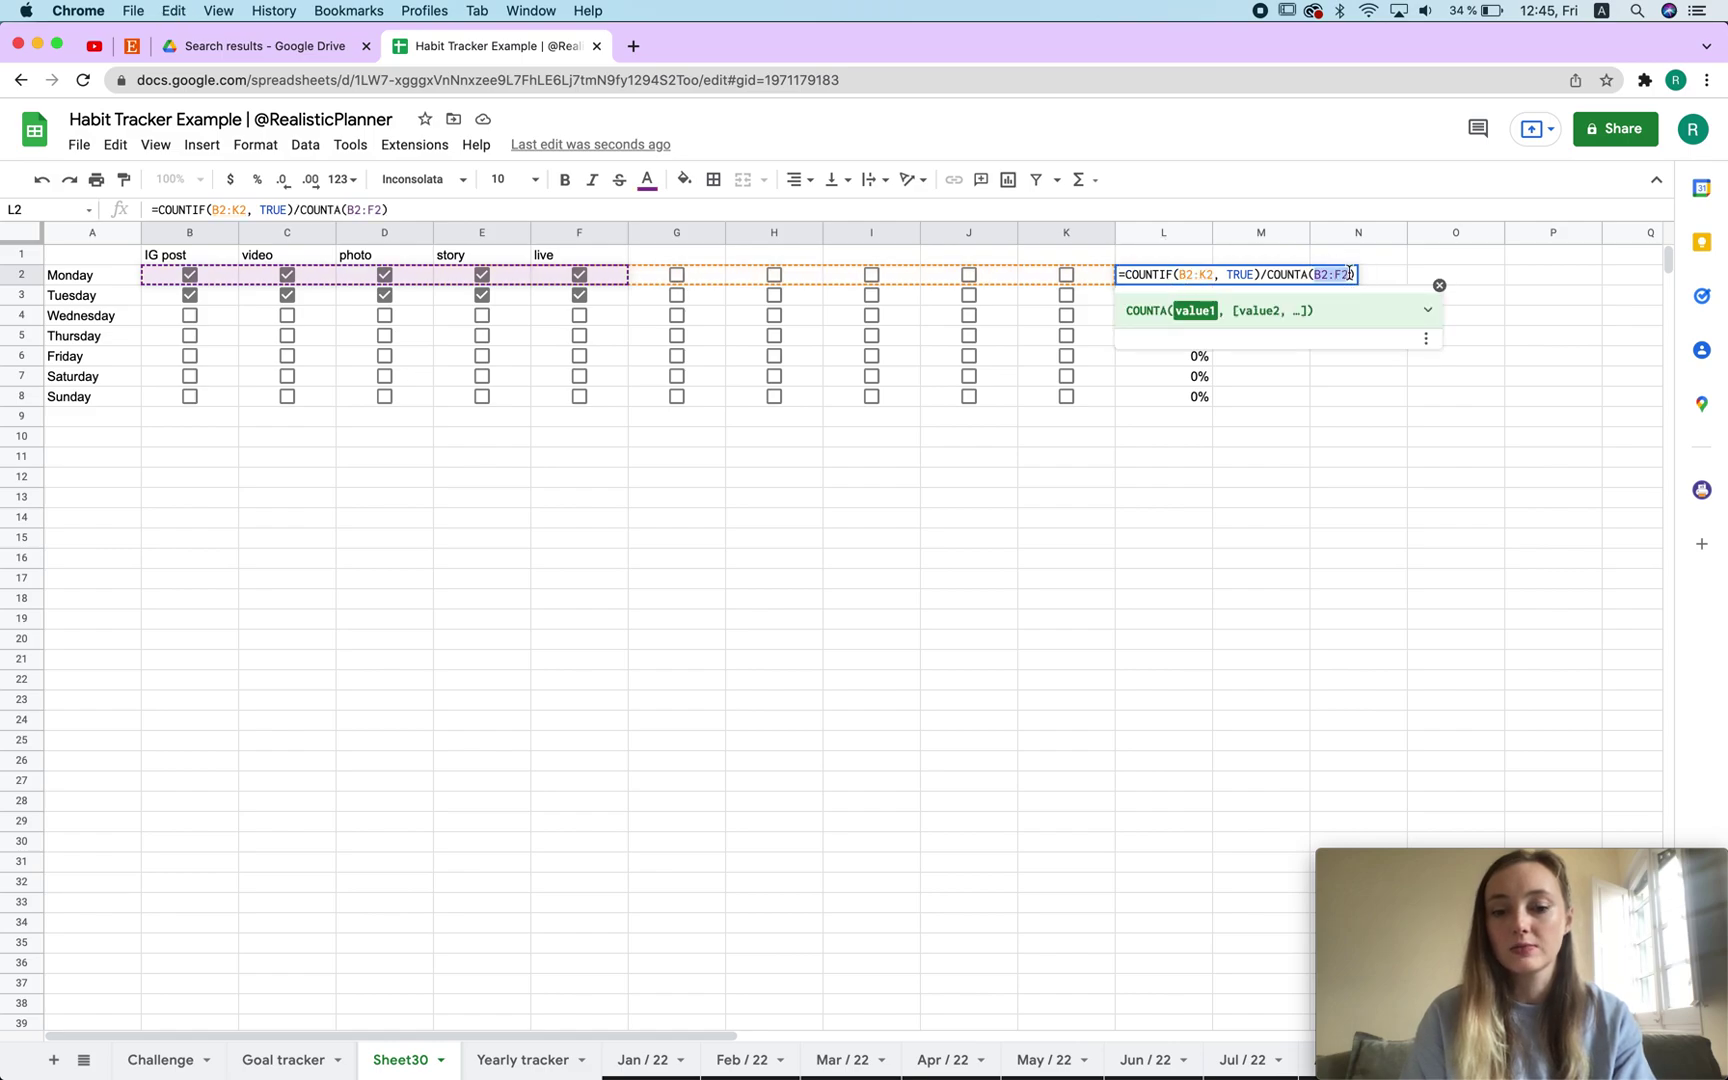
type("2:K2")
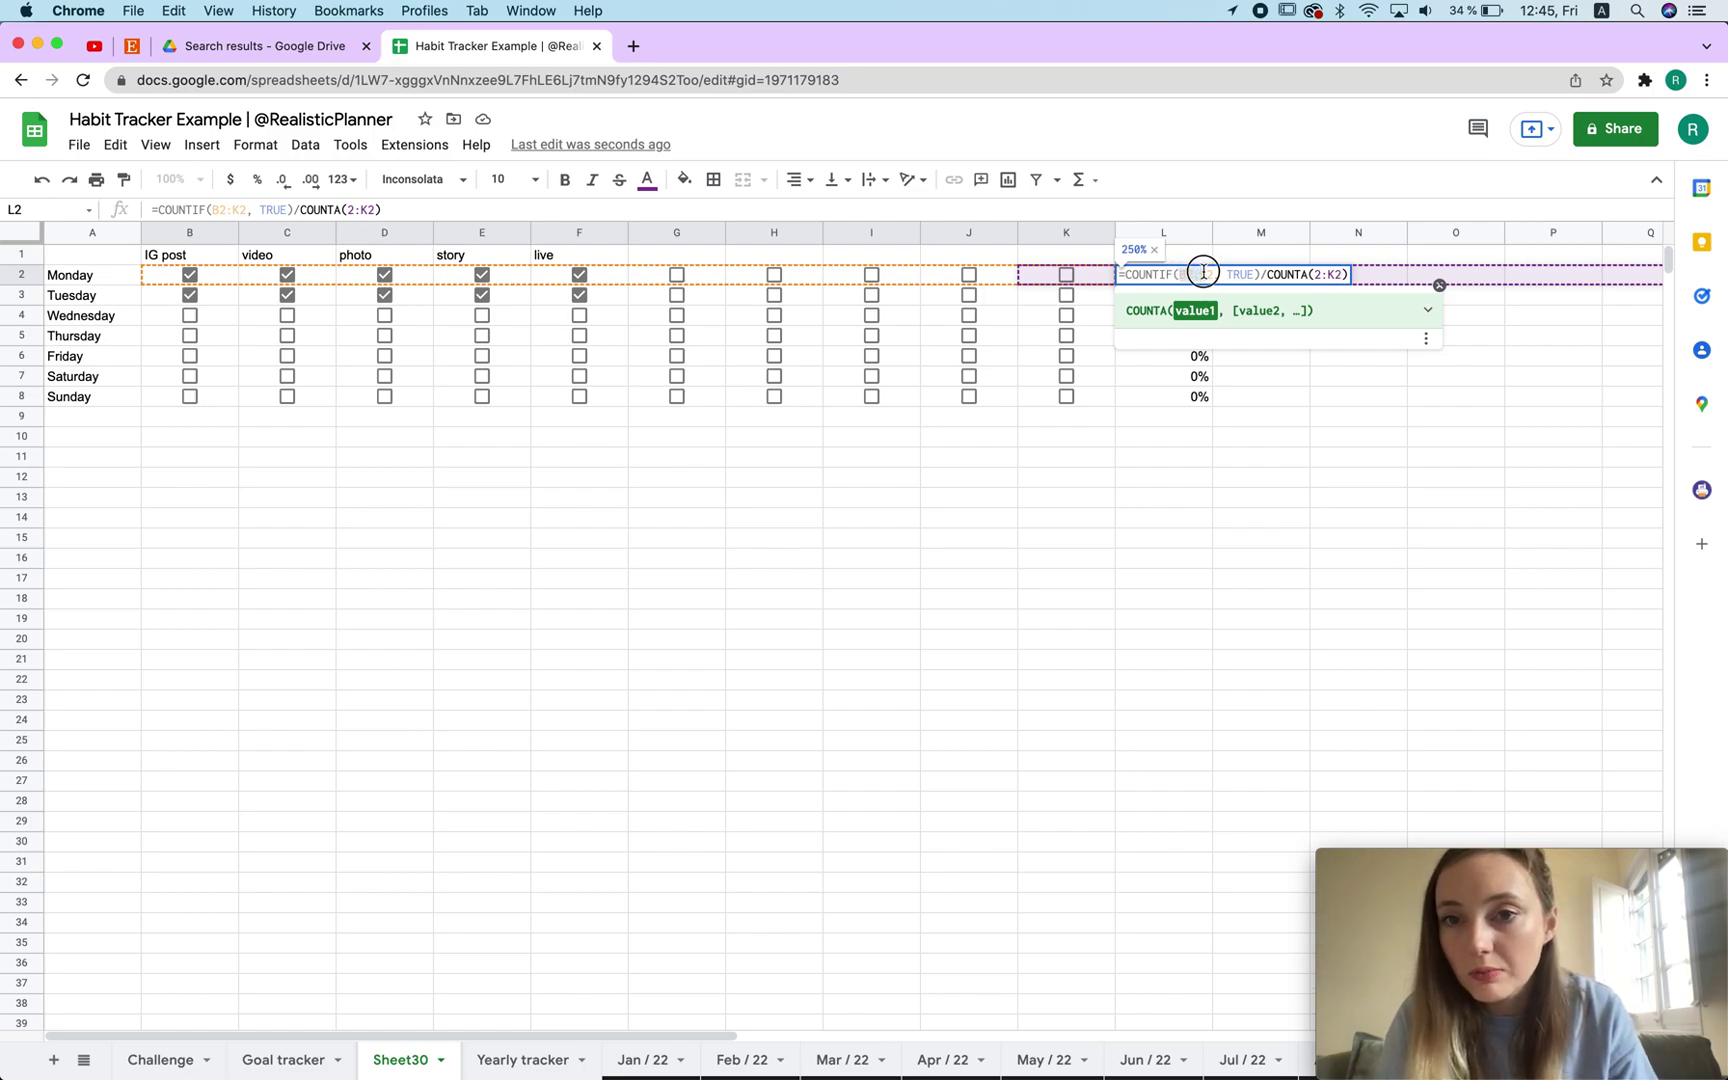
double_click(1200, 274)
double_click(1317, 274)
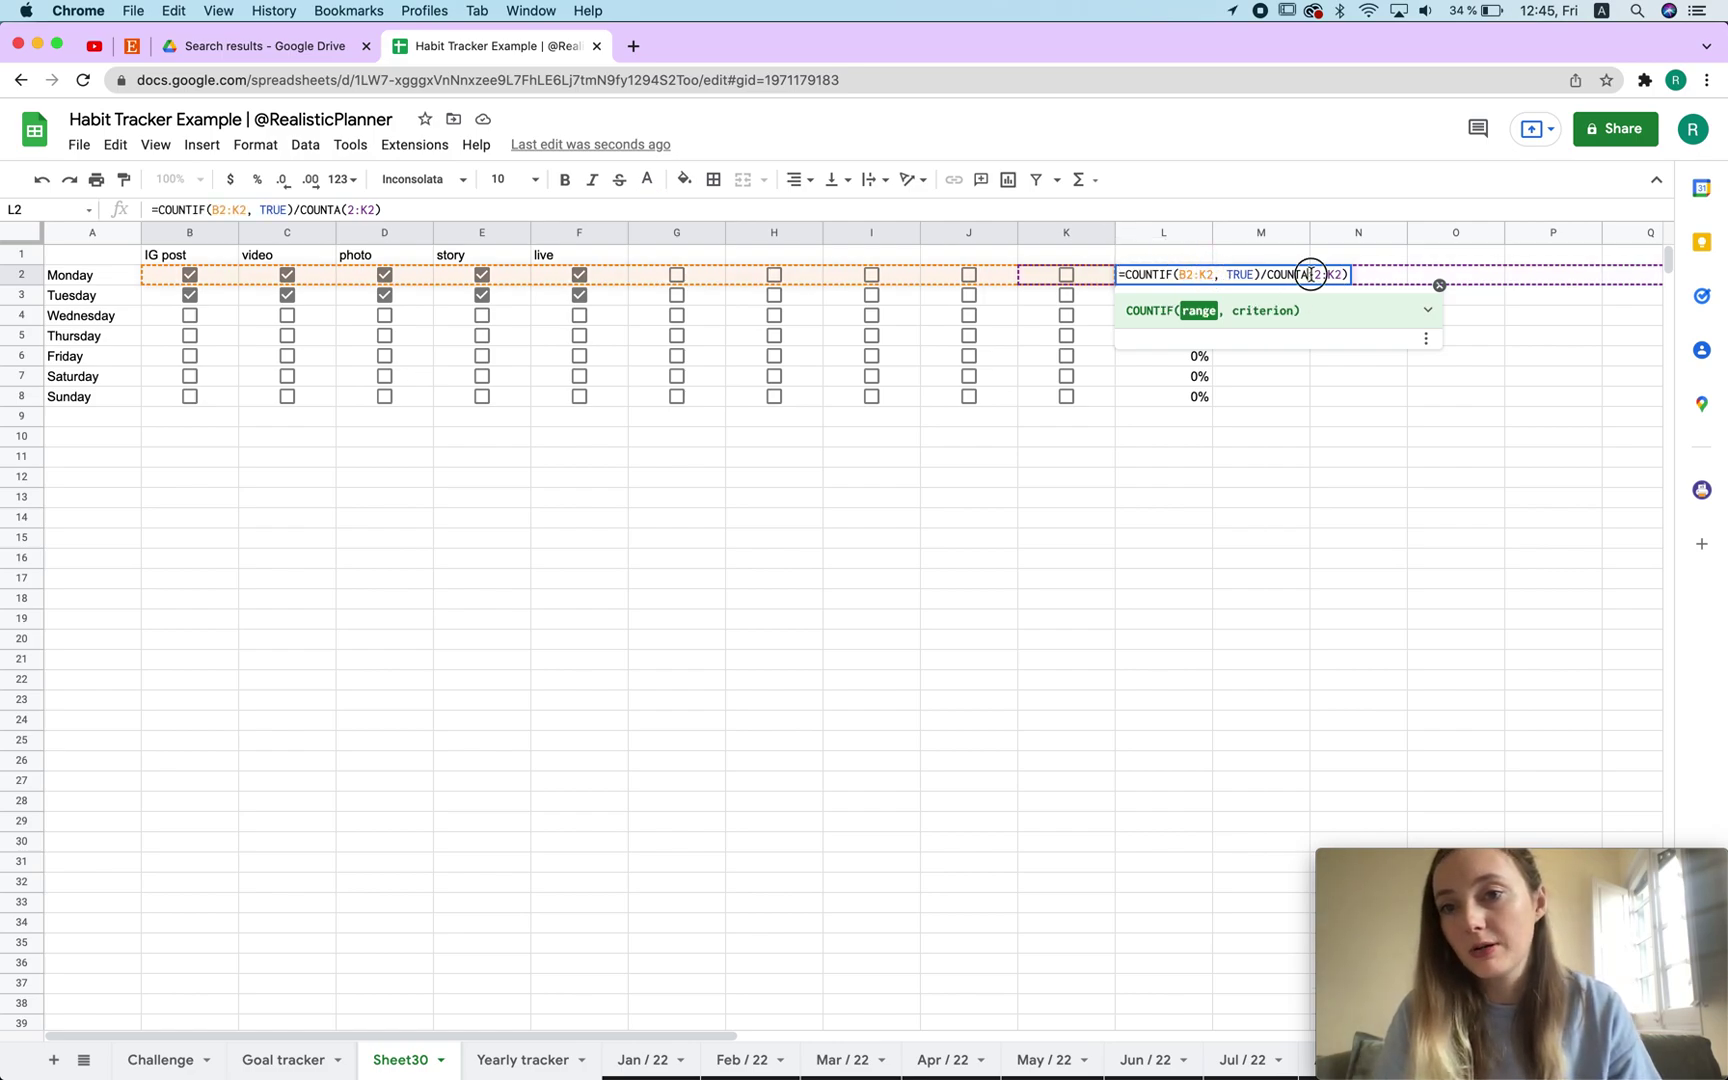
type("B")
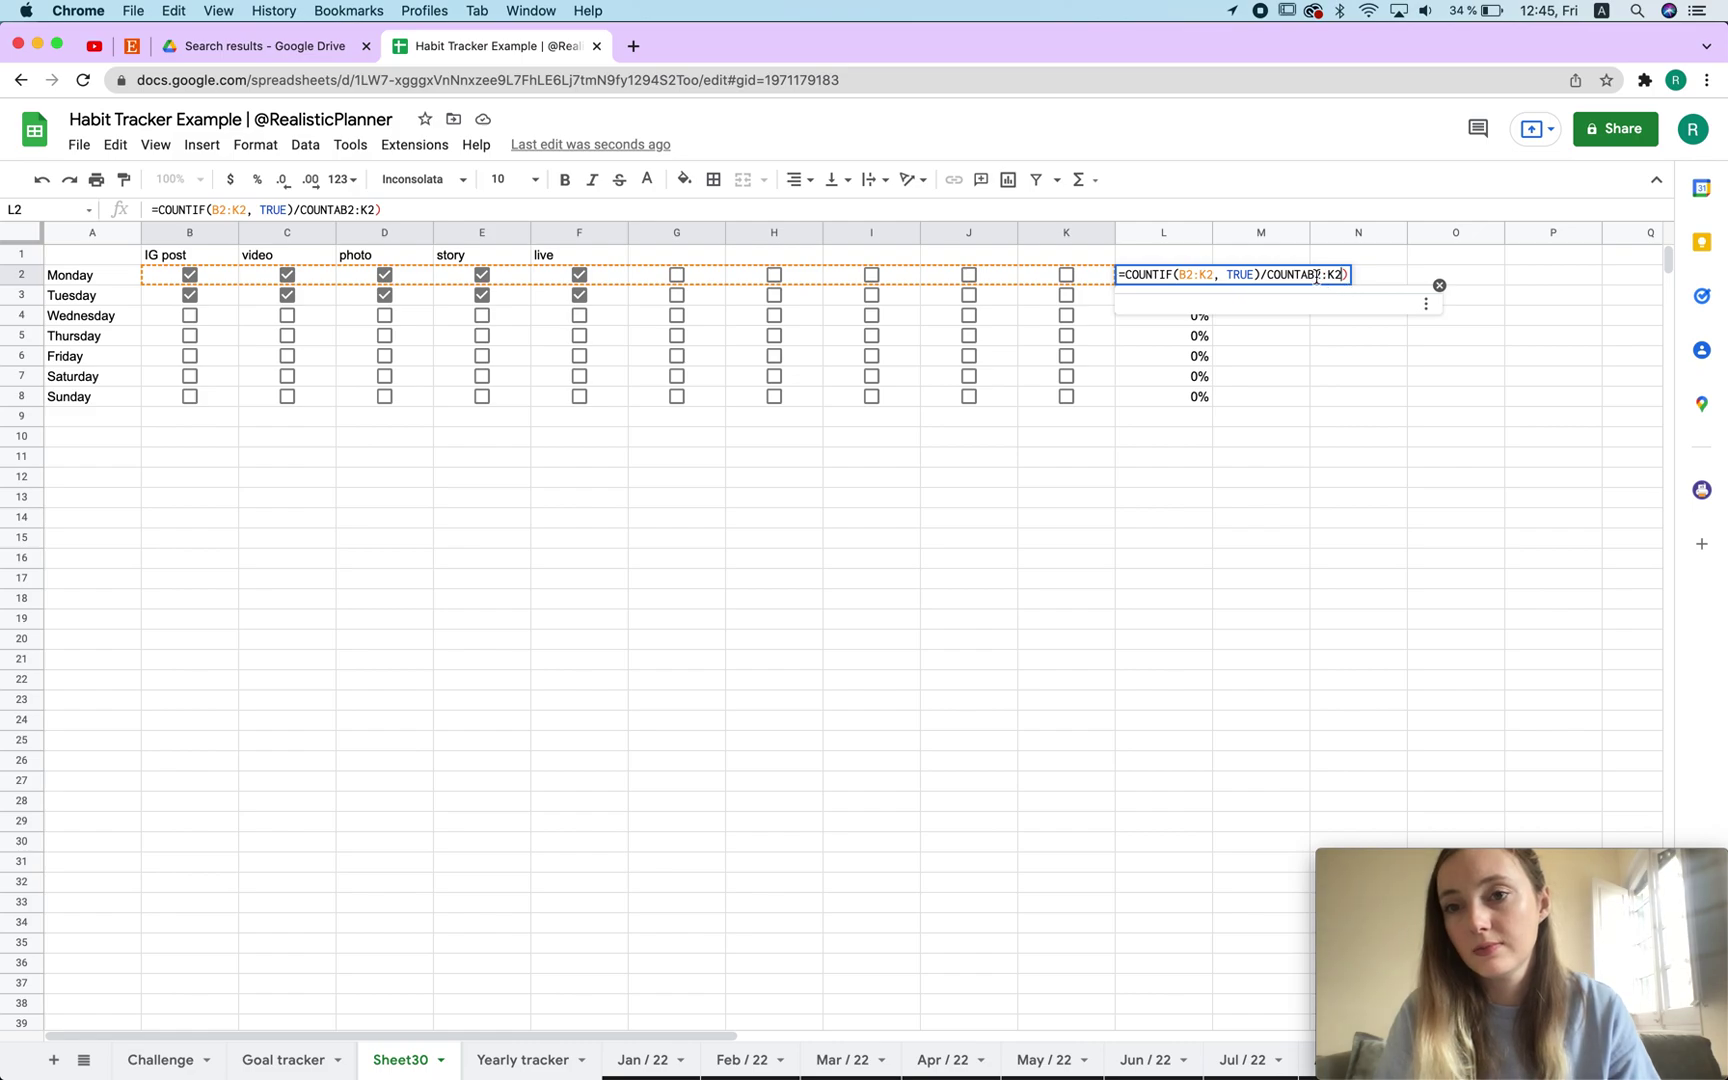
left_click(1317, 282)
type("(")
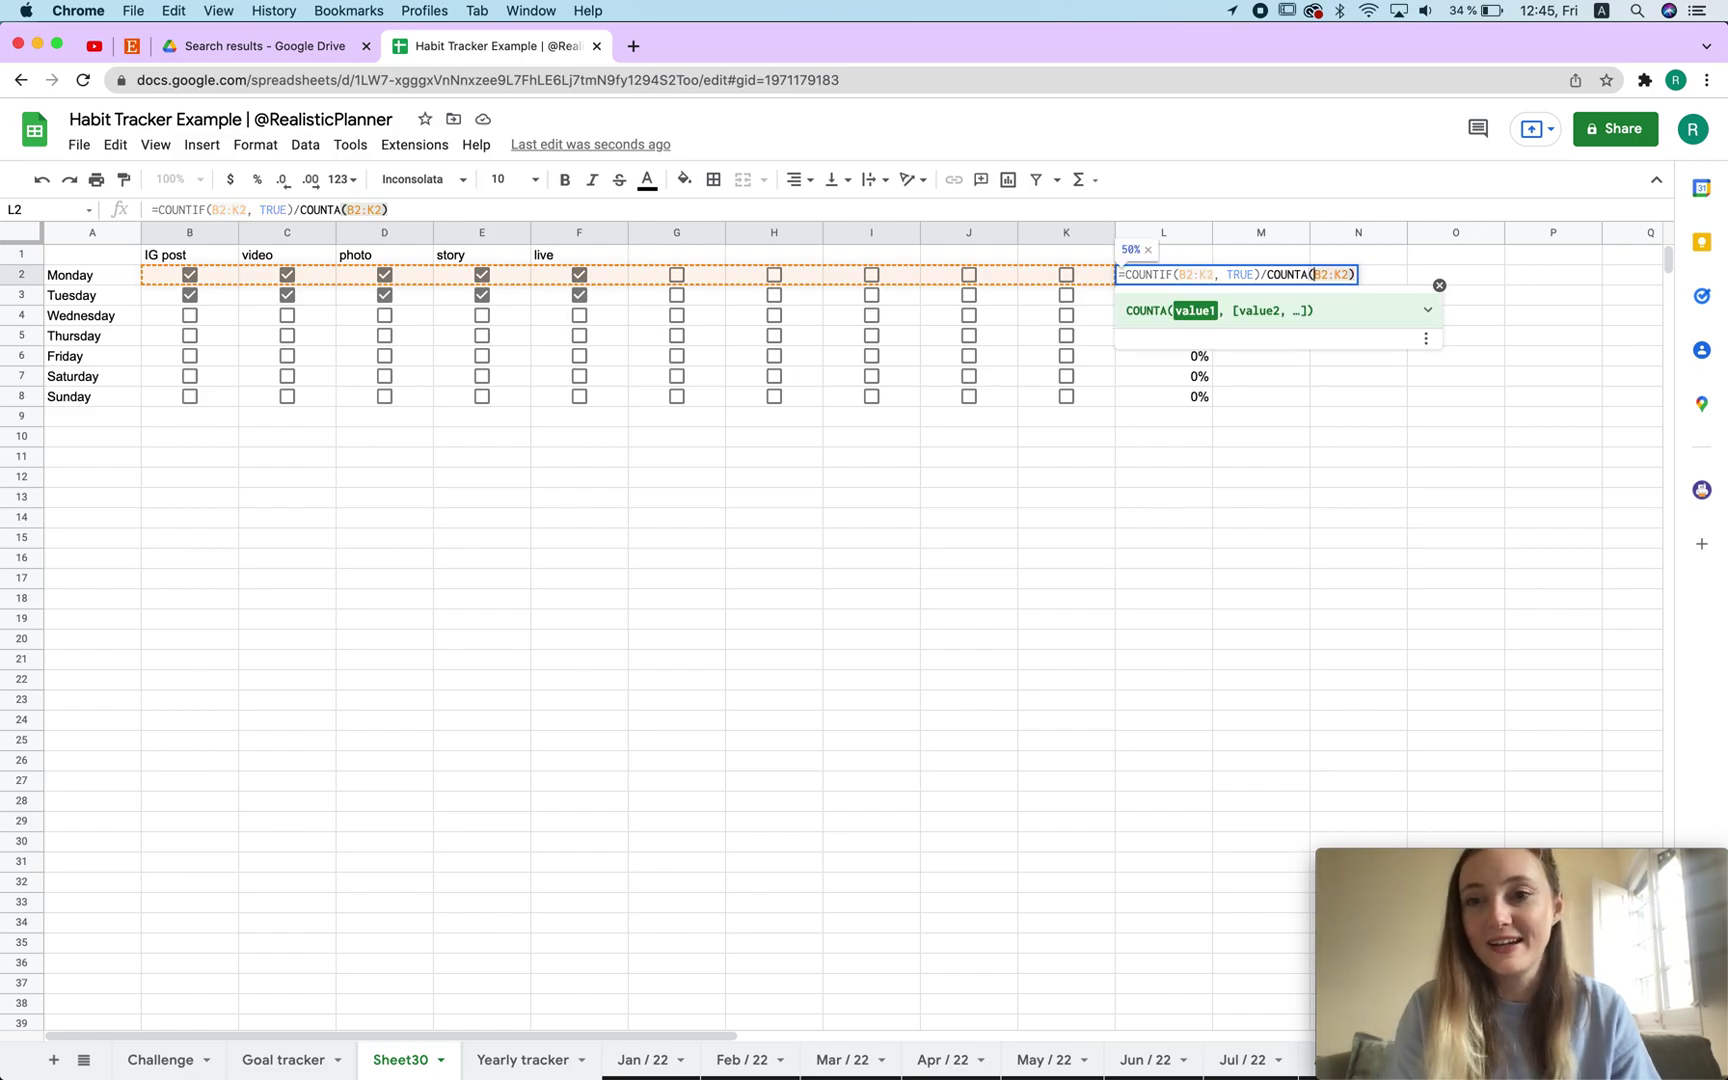
key("Return")
left_click(1427, 382)
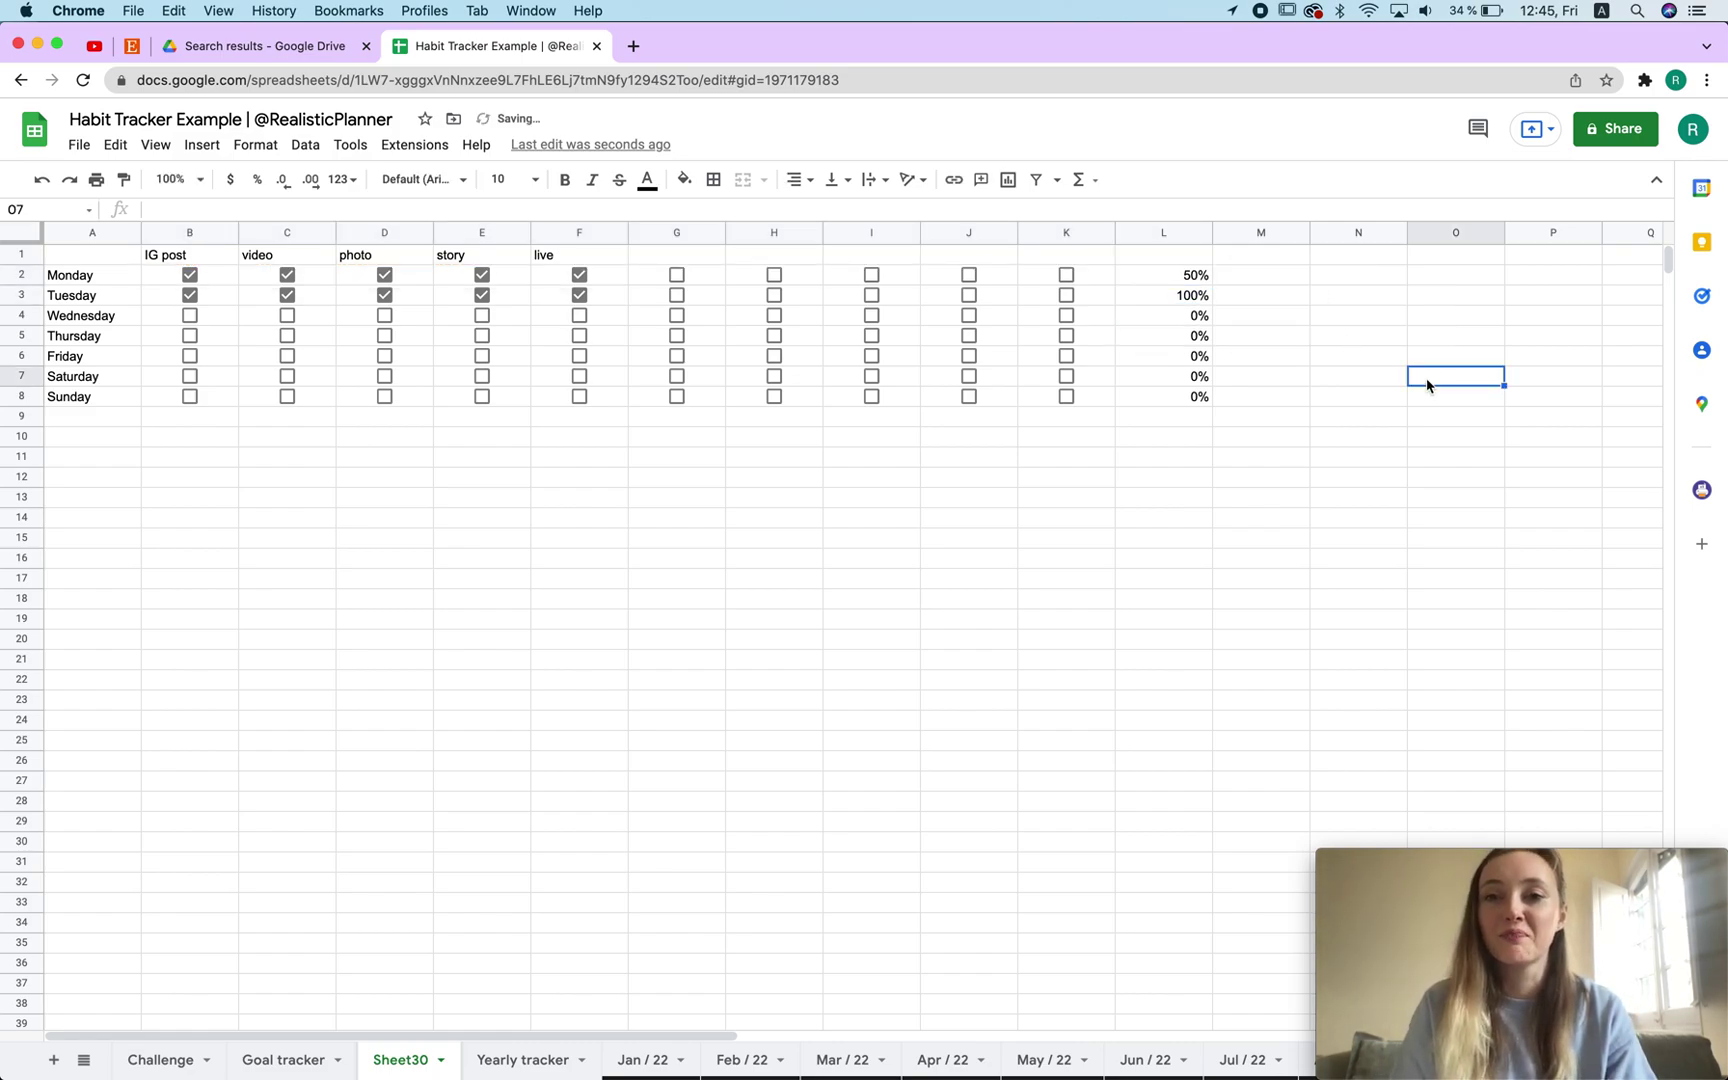
Step: Tick Monday's checkboxes G2, H2, I2, J2 and K2 so L2 shows 100%
left_click(661, 271)
left_click(784, 277)
left_click(678, 275)
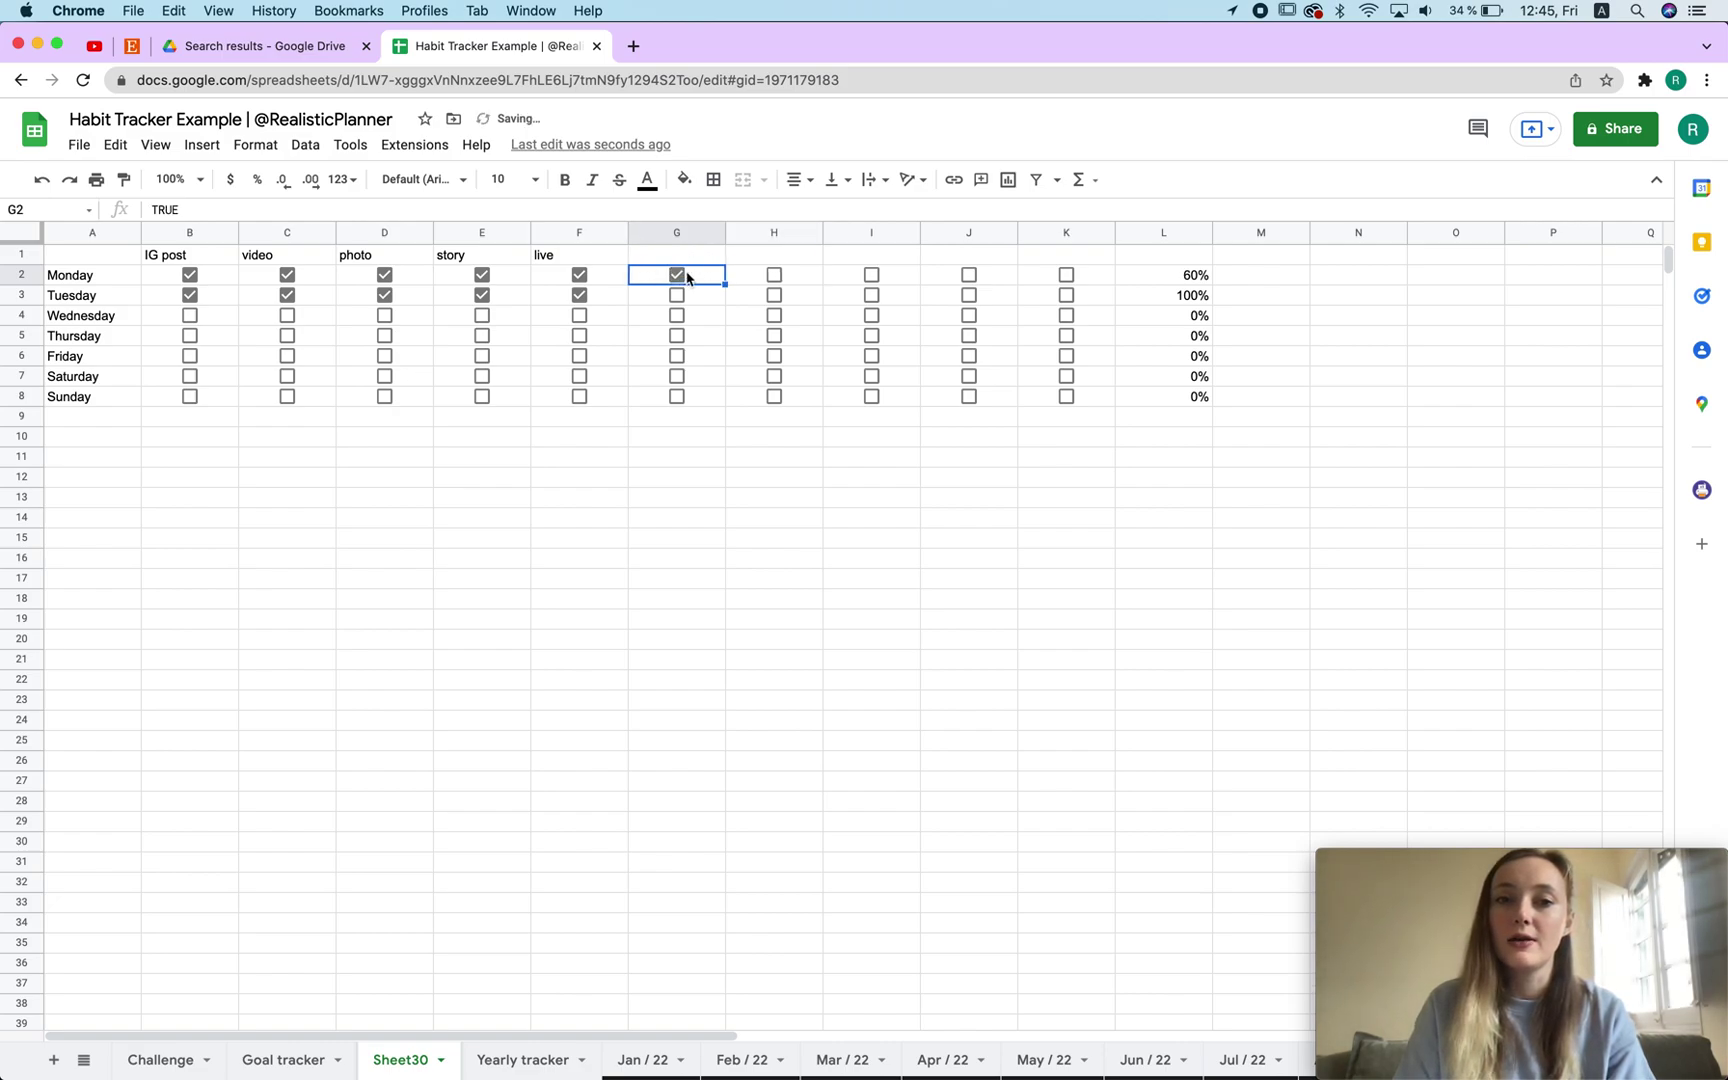
left_click(770, 275)
left_click(868, 276)
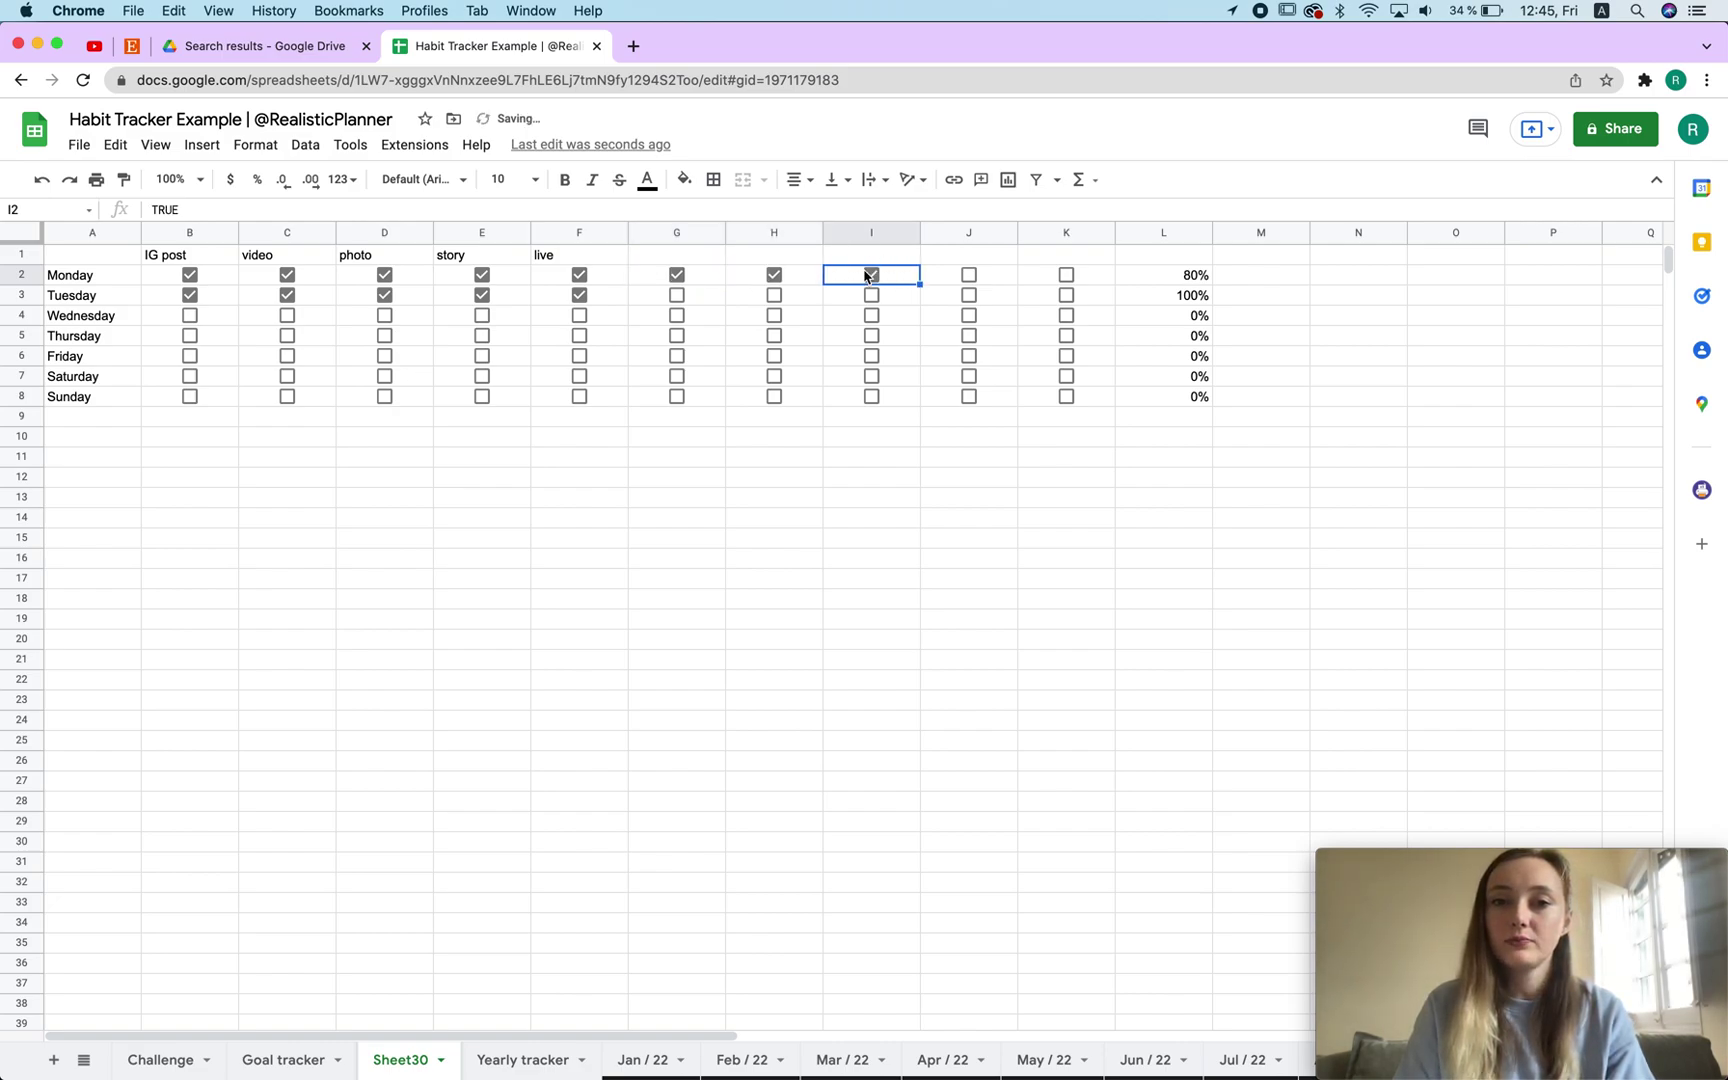
left_click(968, 276)
left_click(1062, 277)
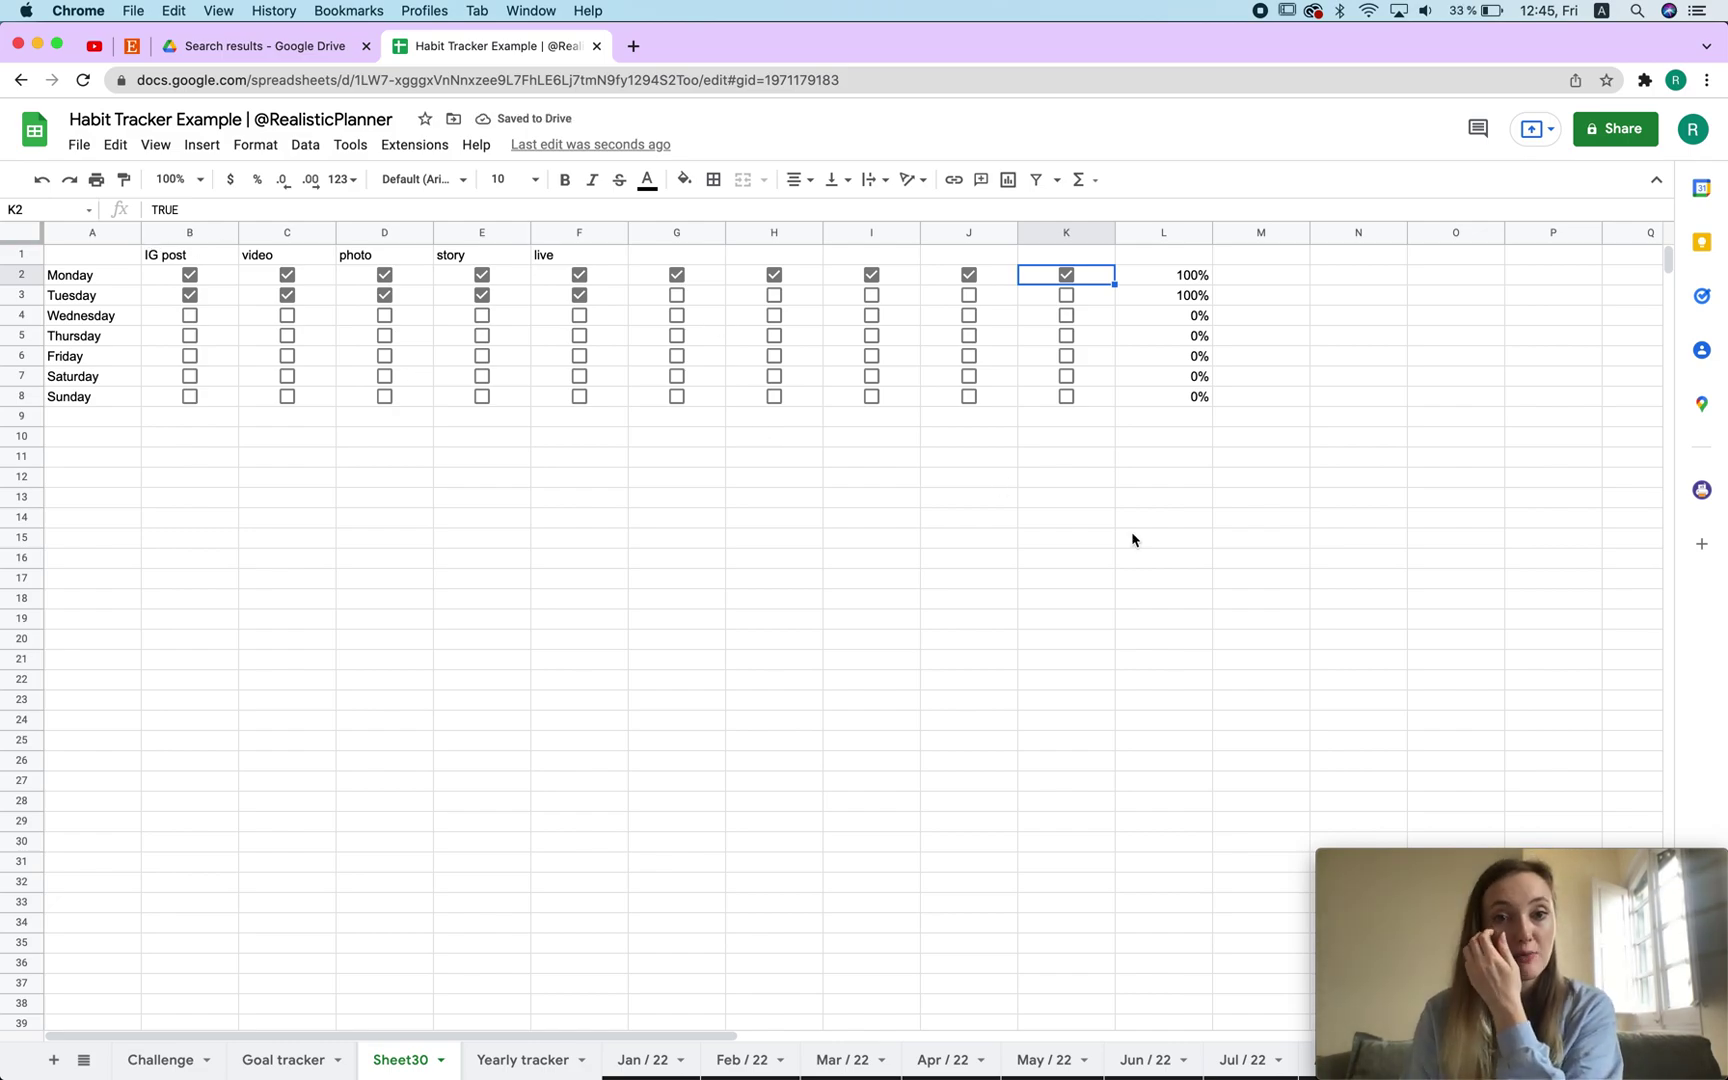
left_click_drag(1176, 277, 1175, 432)
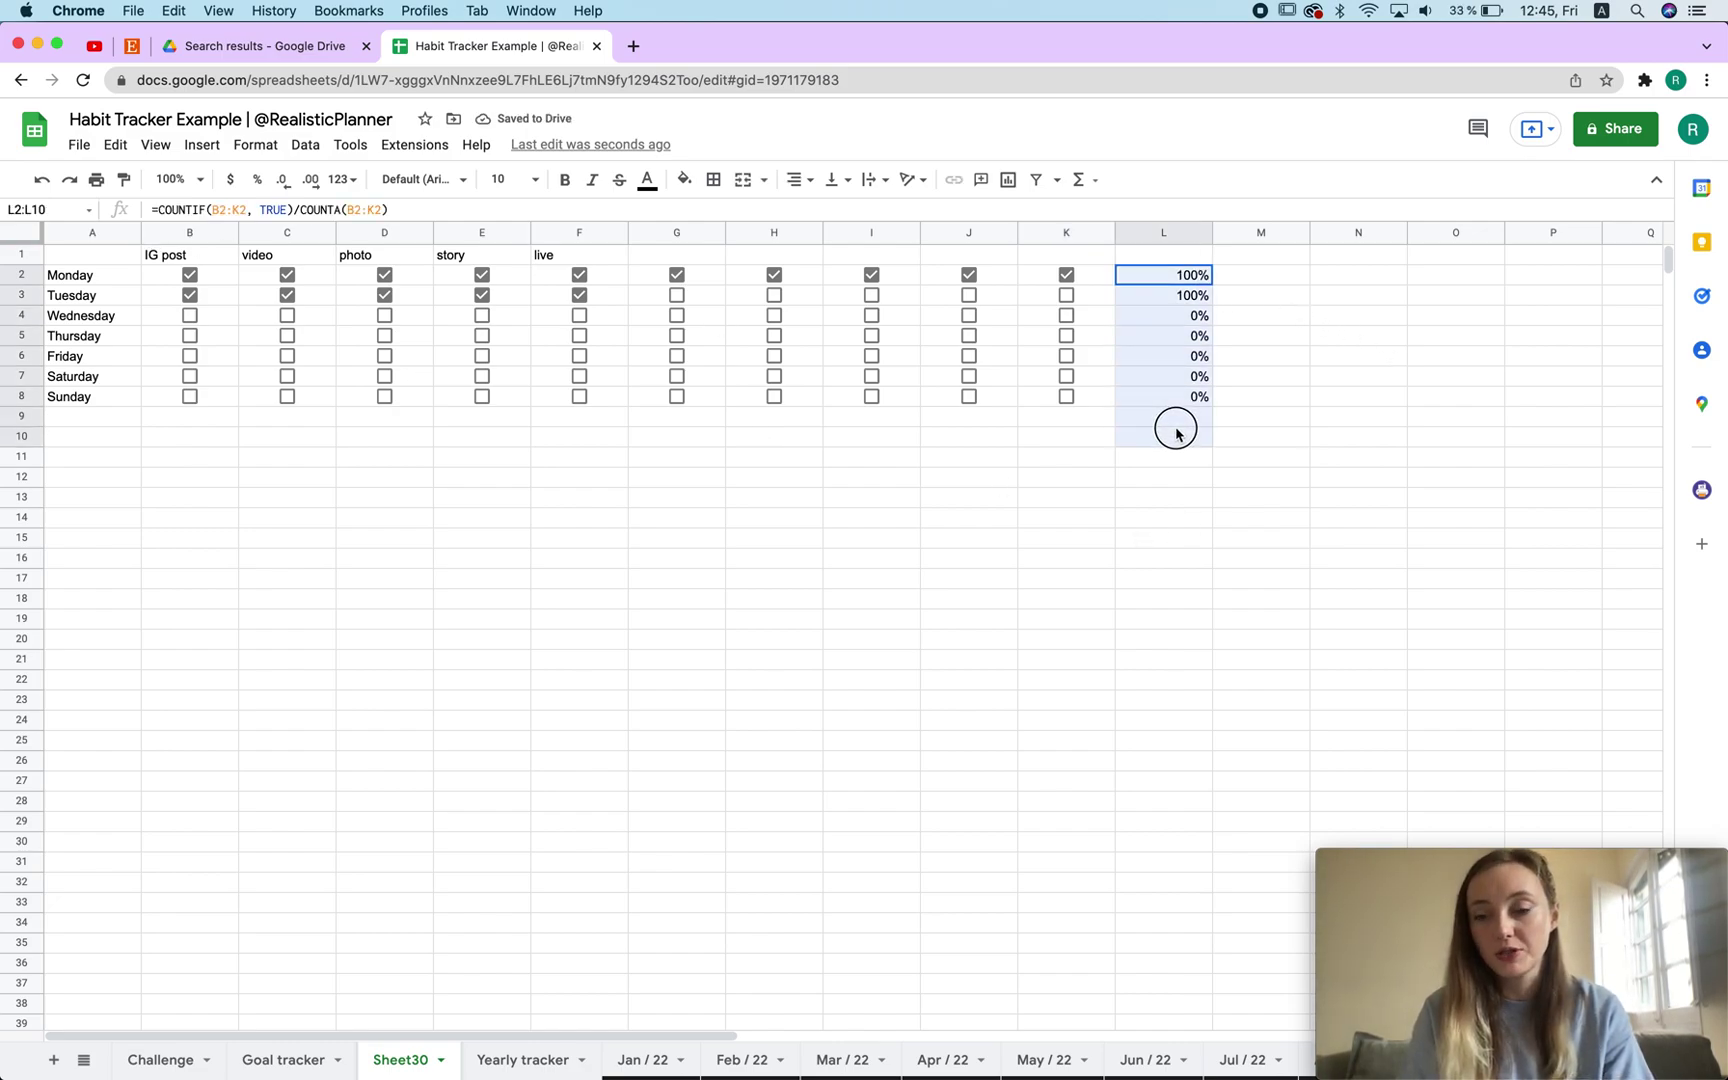
left_click(1274, 402)
left_click(1178, 281)
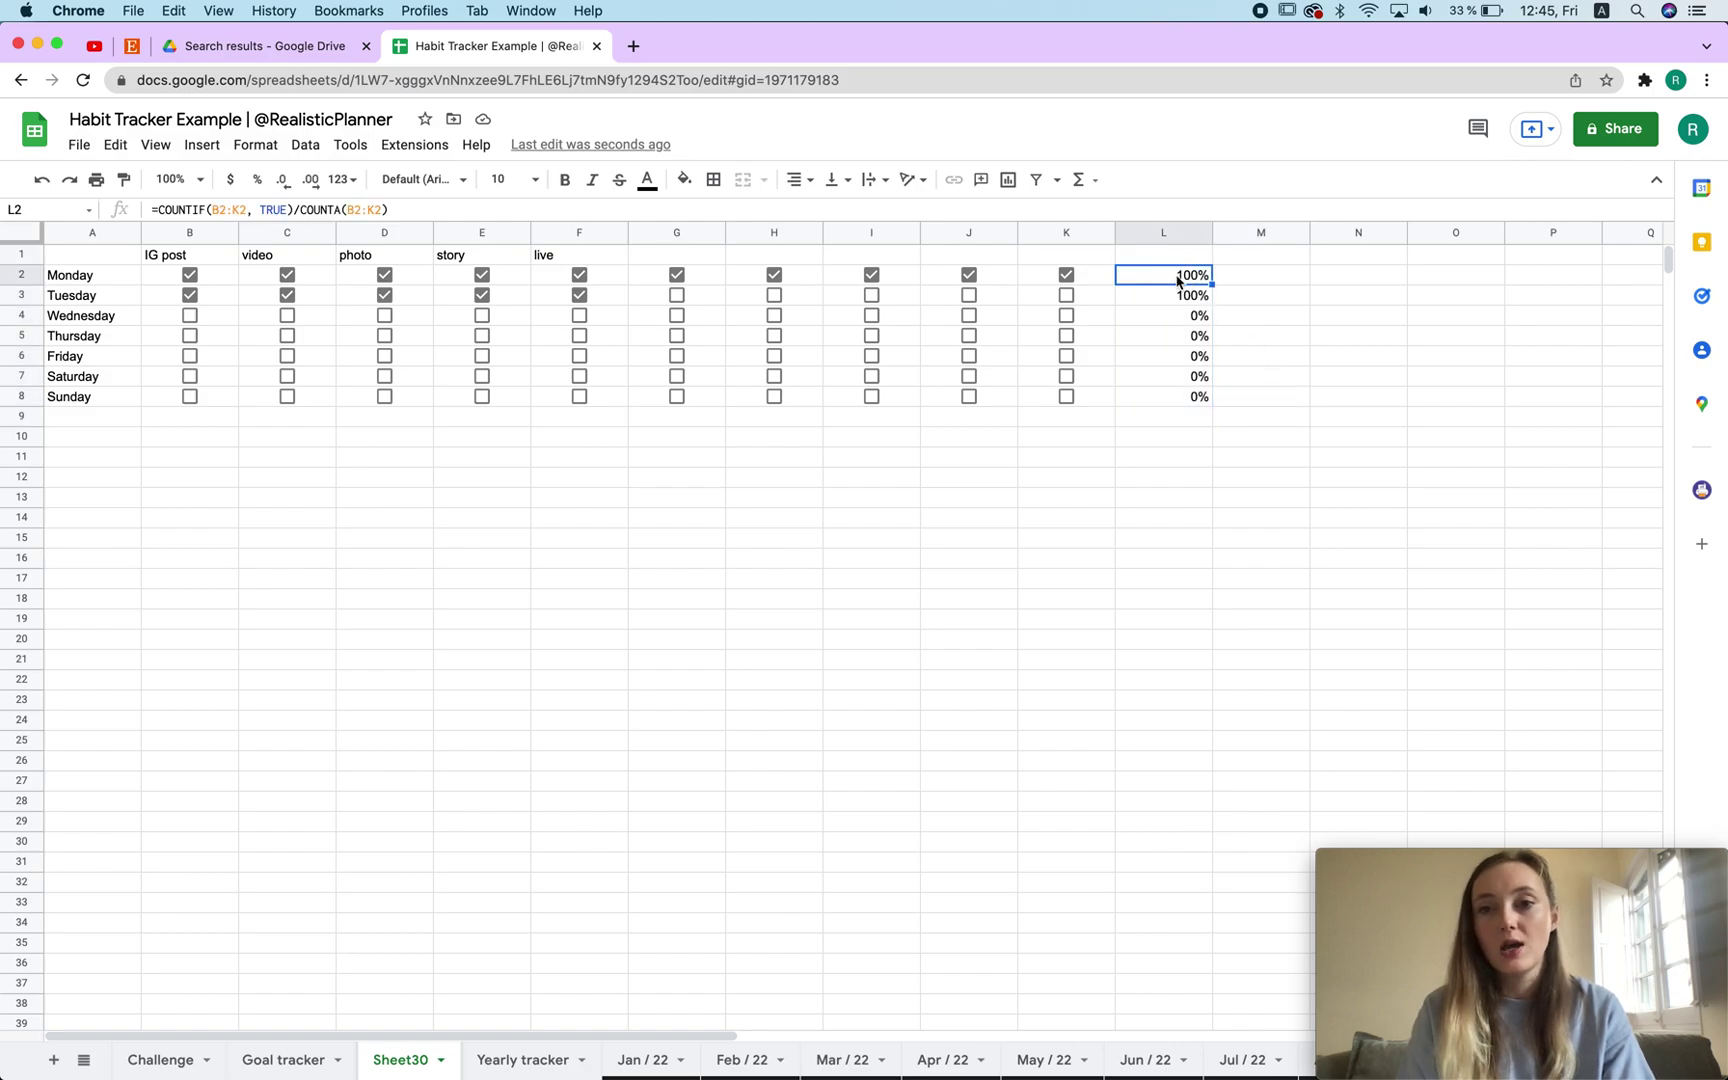
Step: Add a conditional format rule shading L2 green when greater than 50%
right_click(1178, 281)
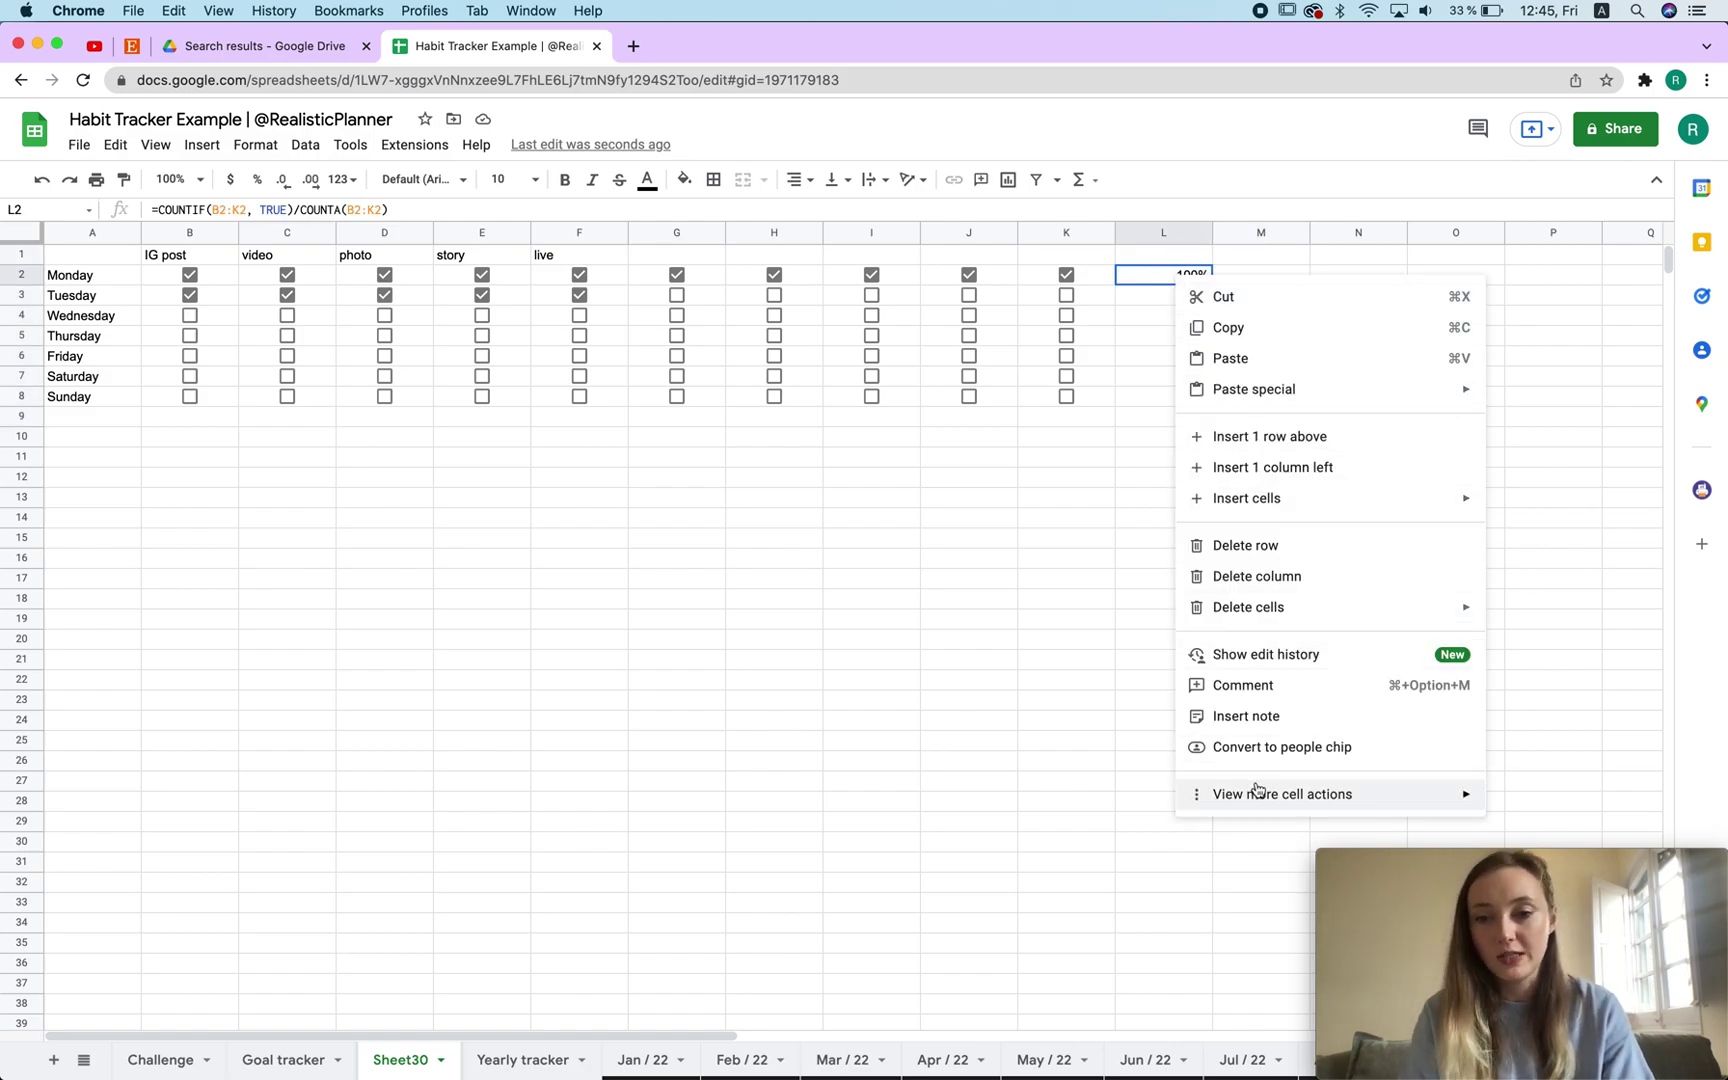
mouse_move(1247, 793)
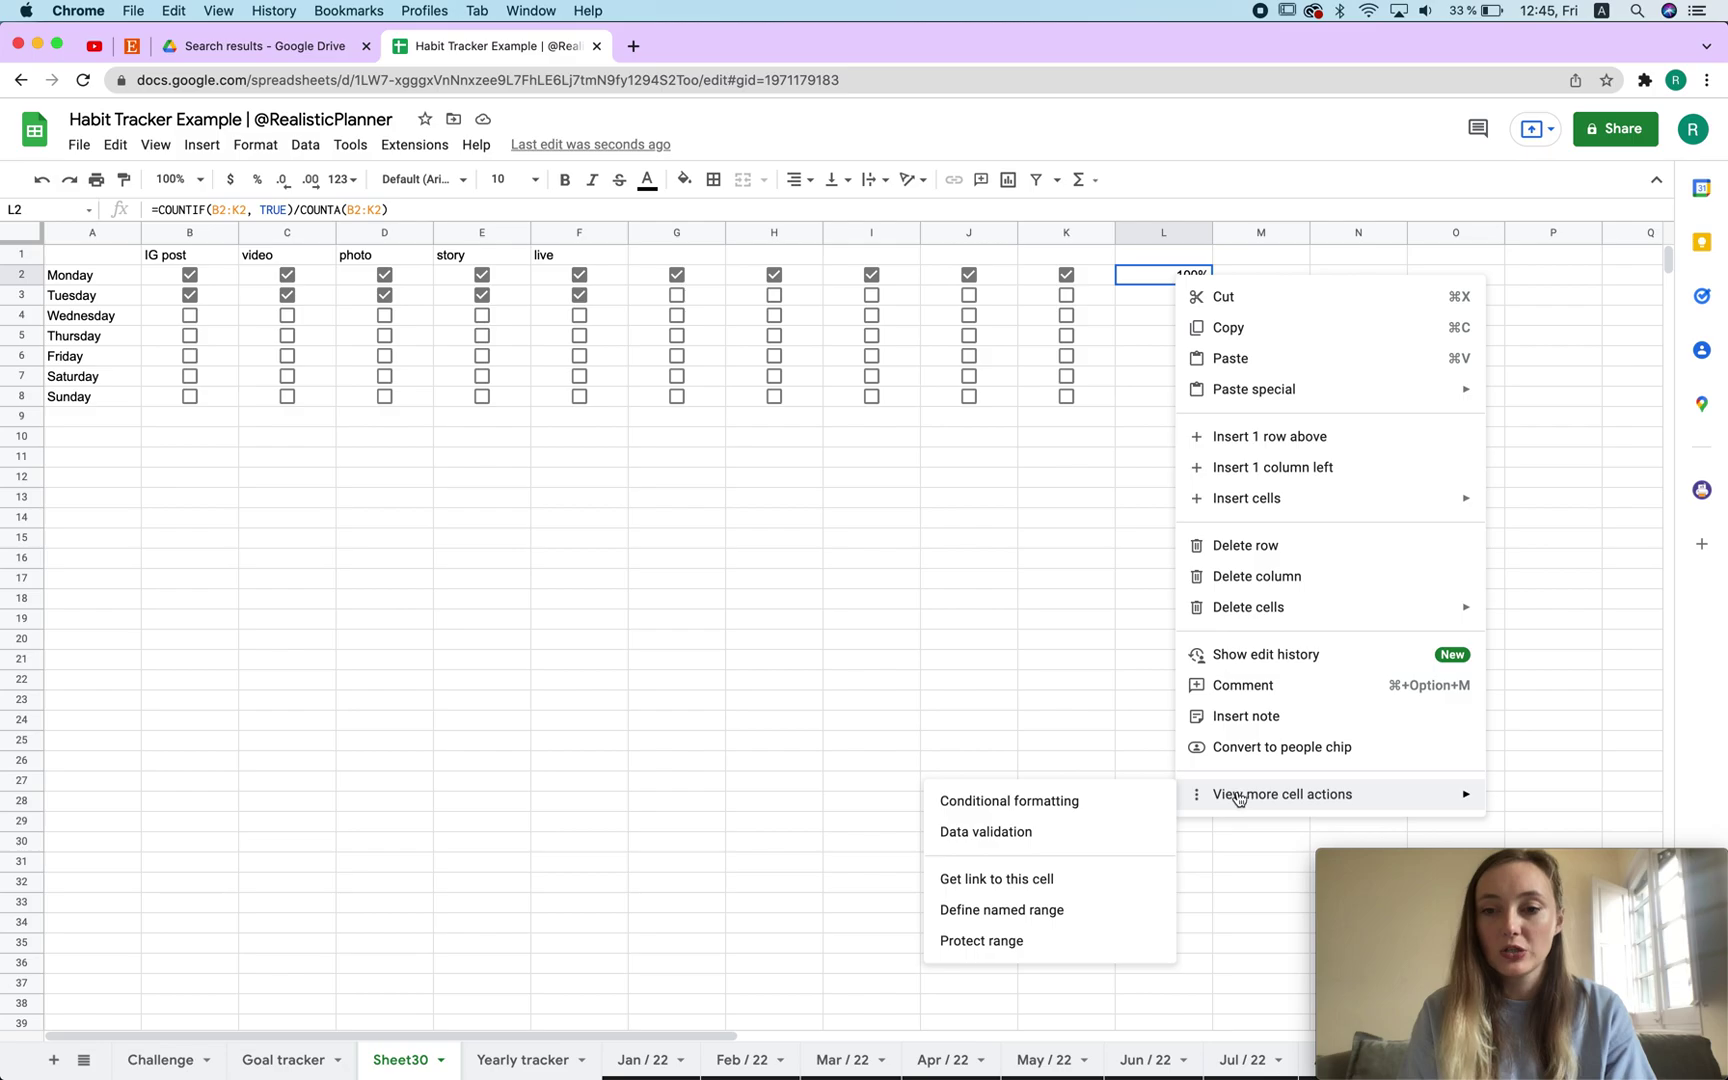
left_click(1061, 801)
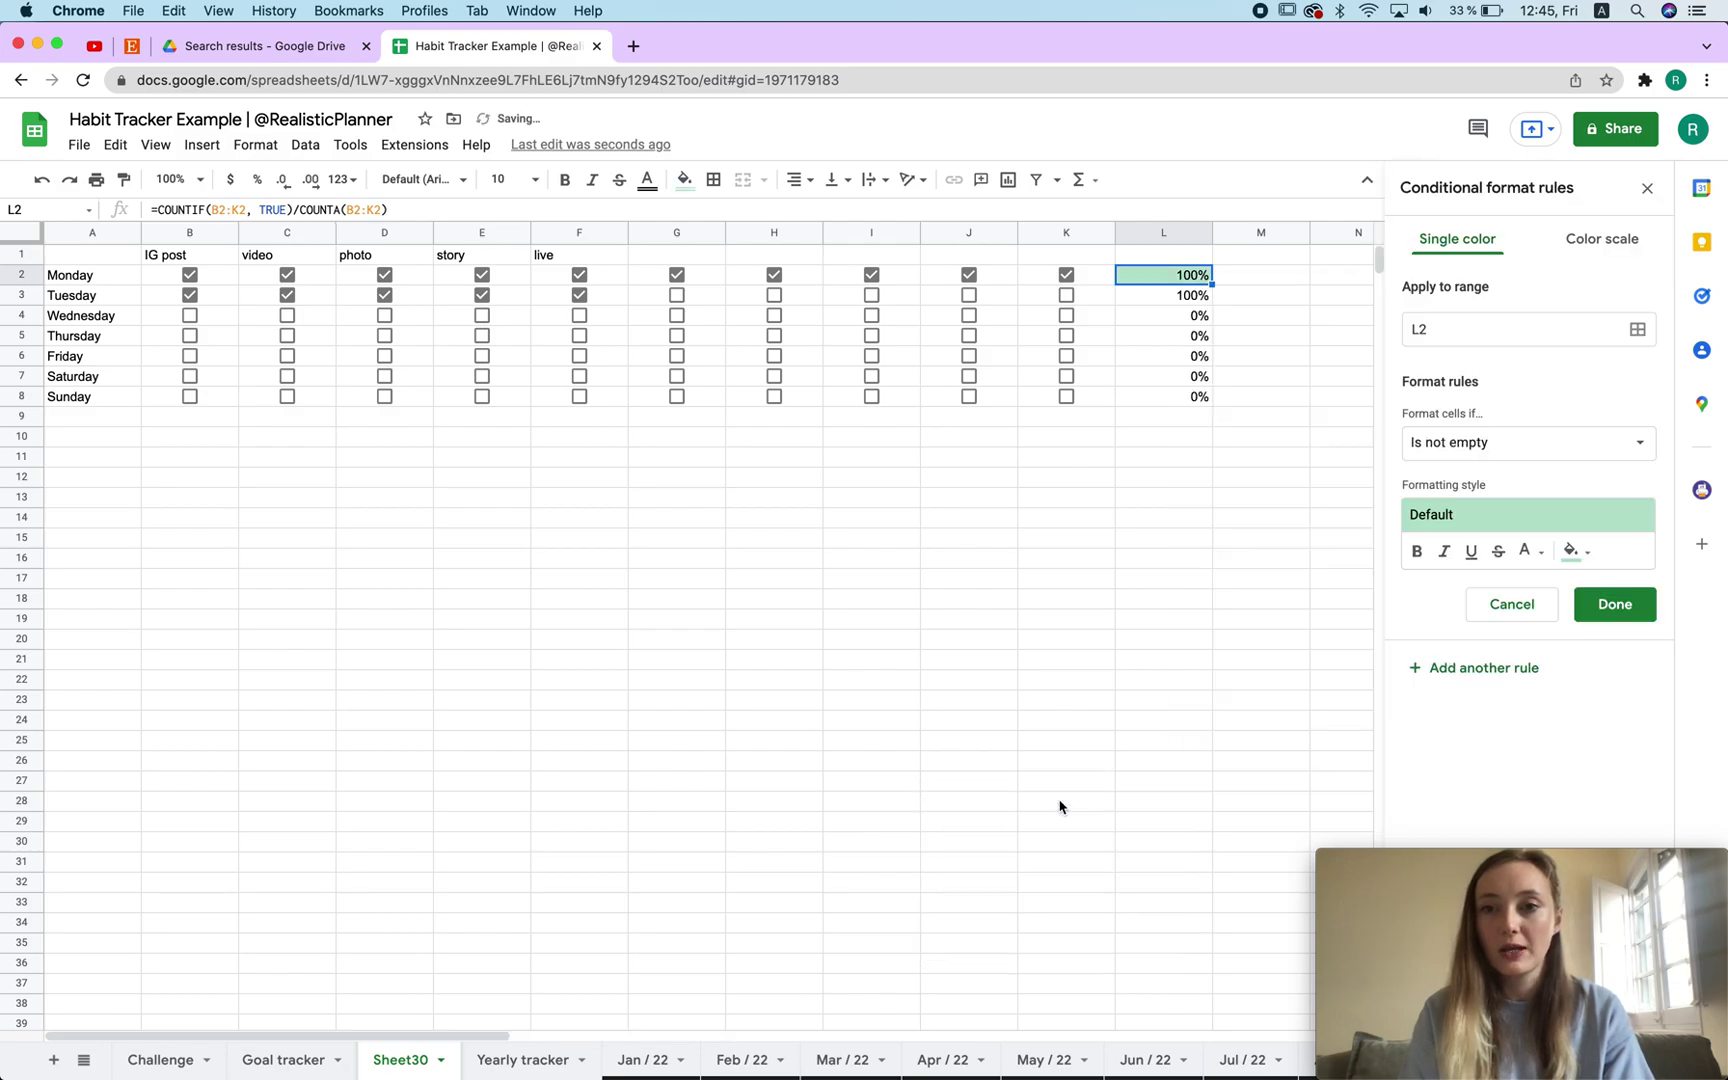
left_click(1625, 438)
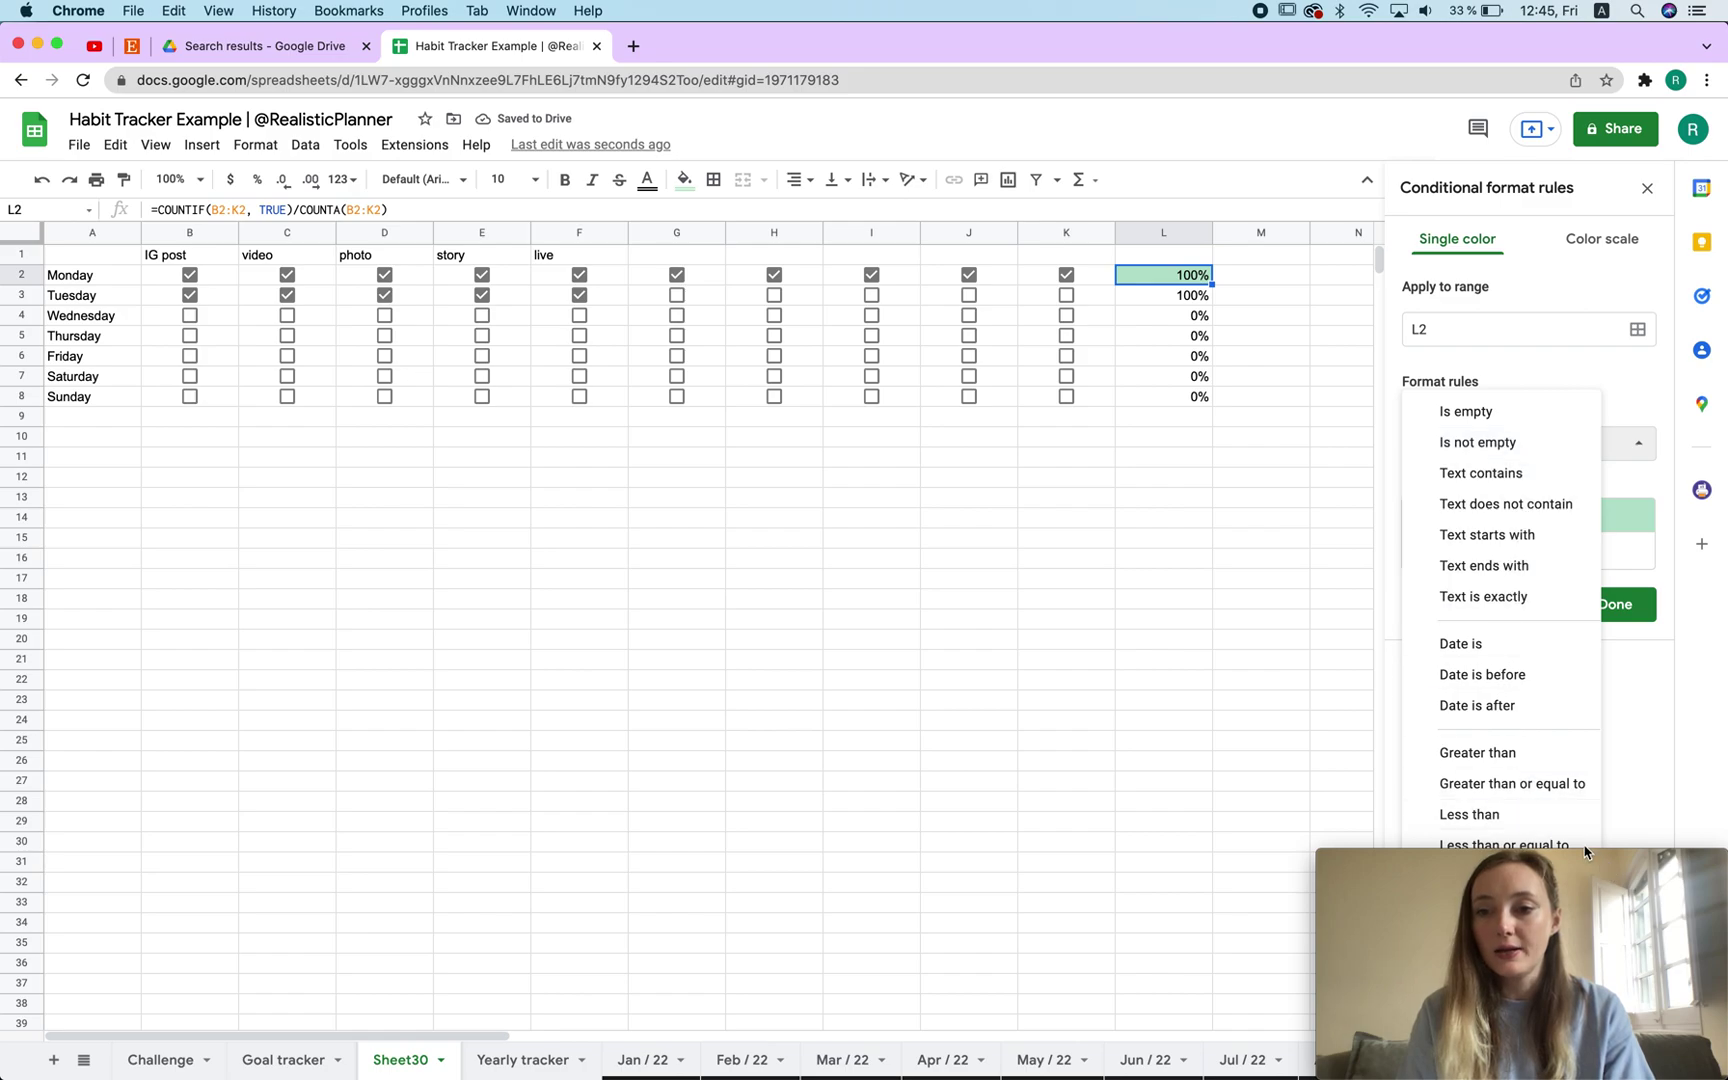
left_click(1508, 765)
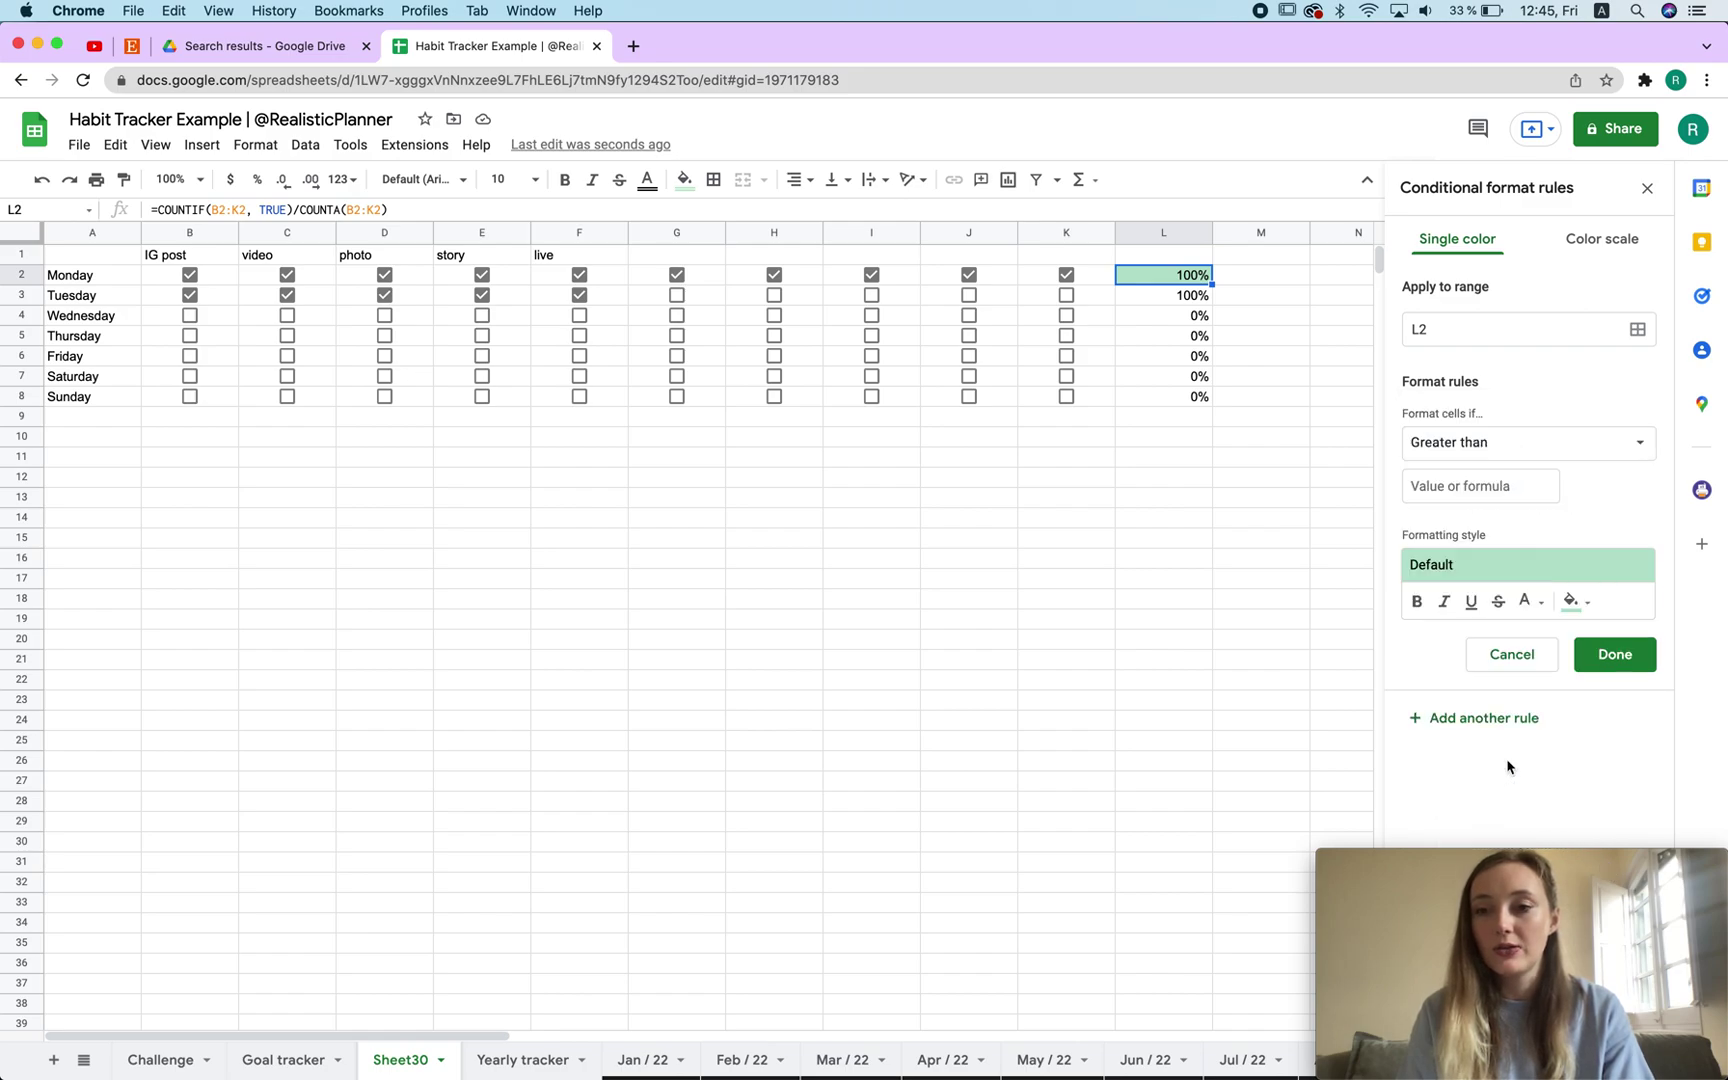
left_click(1495, 483)
type("50%")
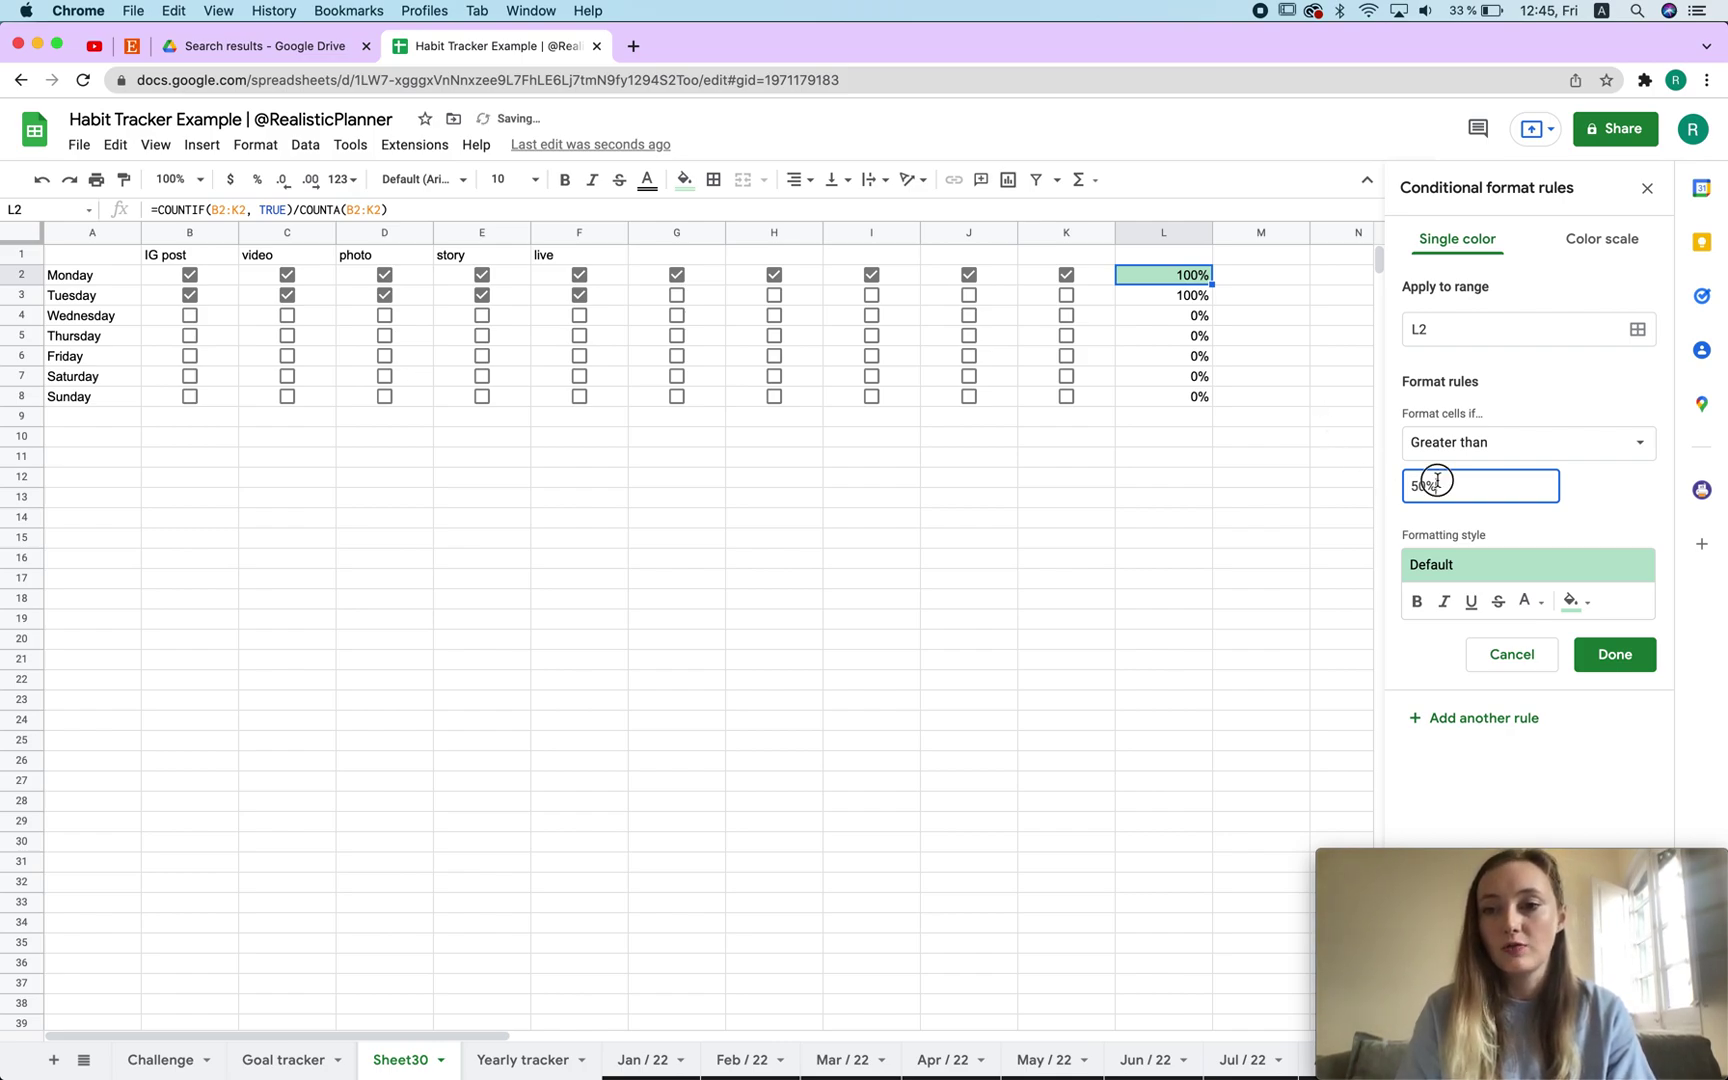
left_click_drag(1437, 485, 1426, 485)
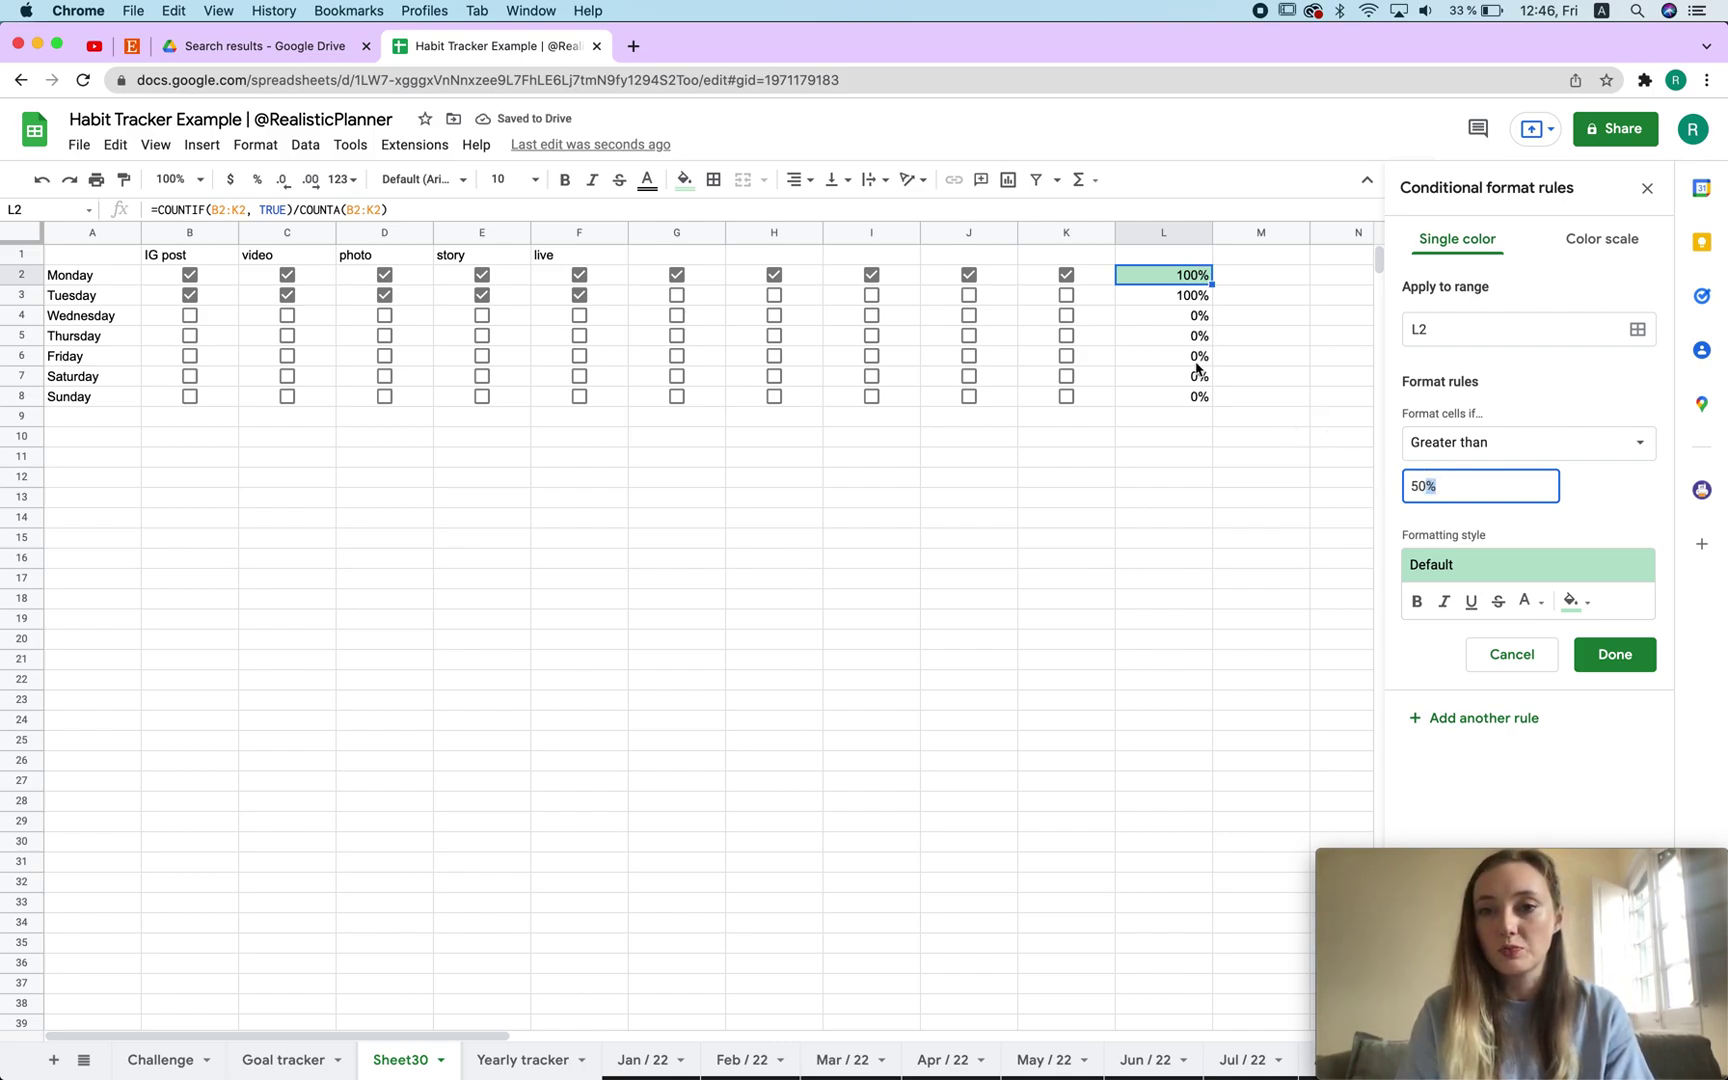
left_click(1637, 660)
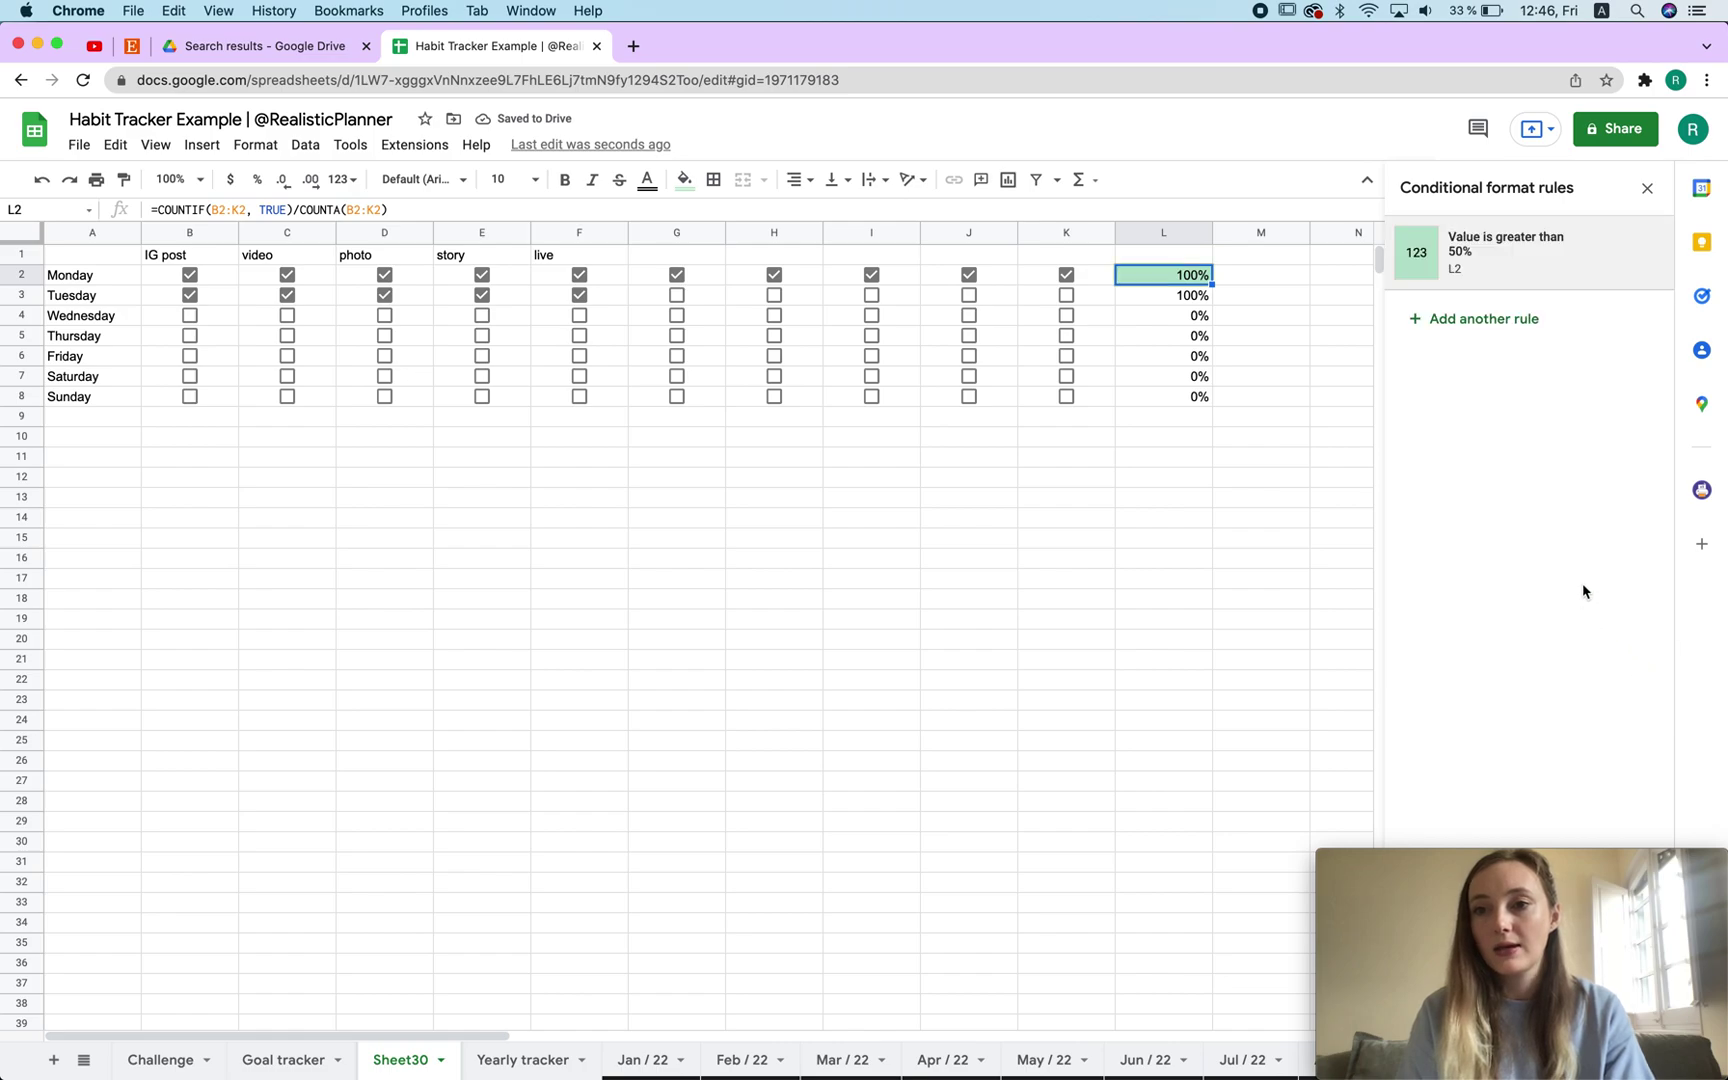
left_click(1493, 323)
Step: Add a rule filling L2 light red when less than 50%
left_click(1470, 443)
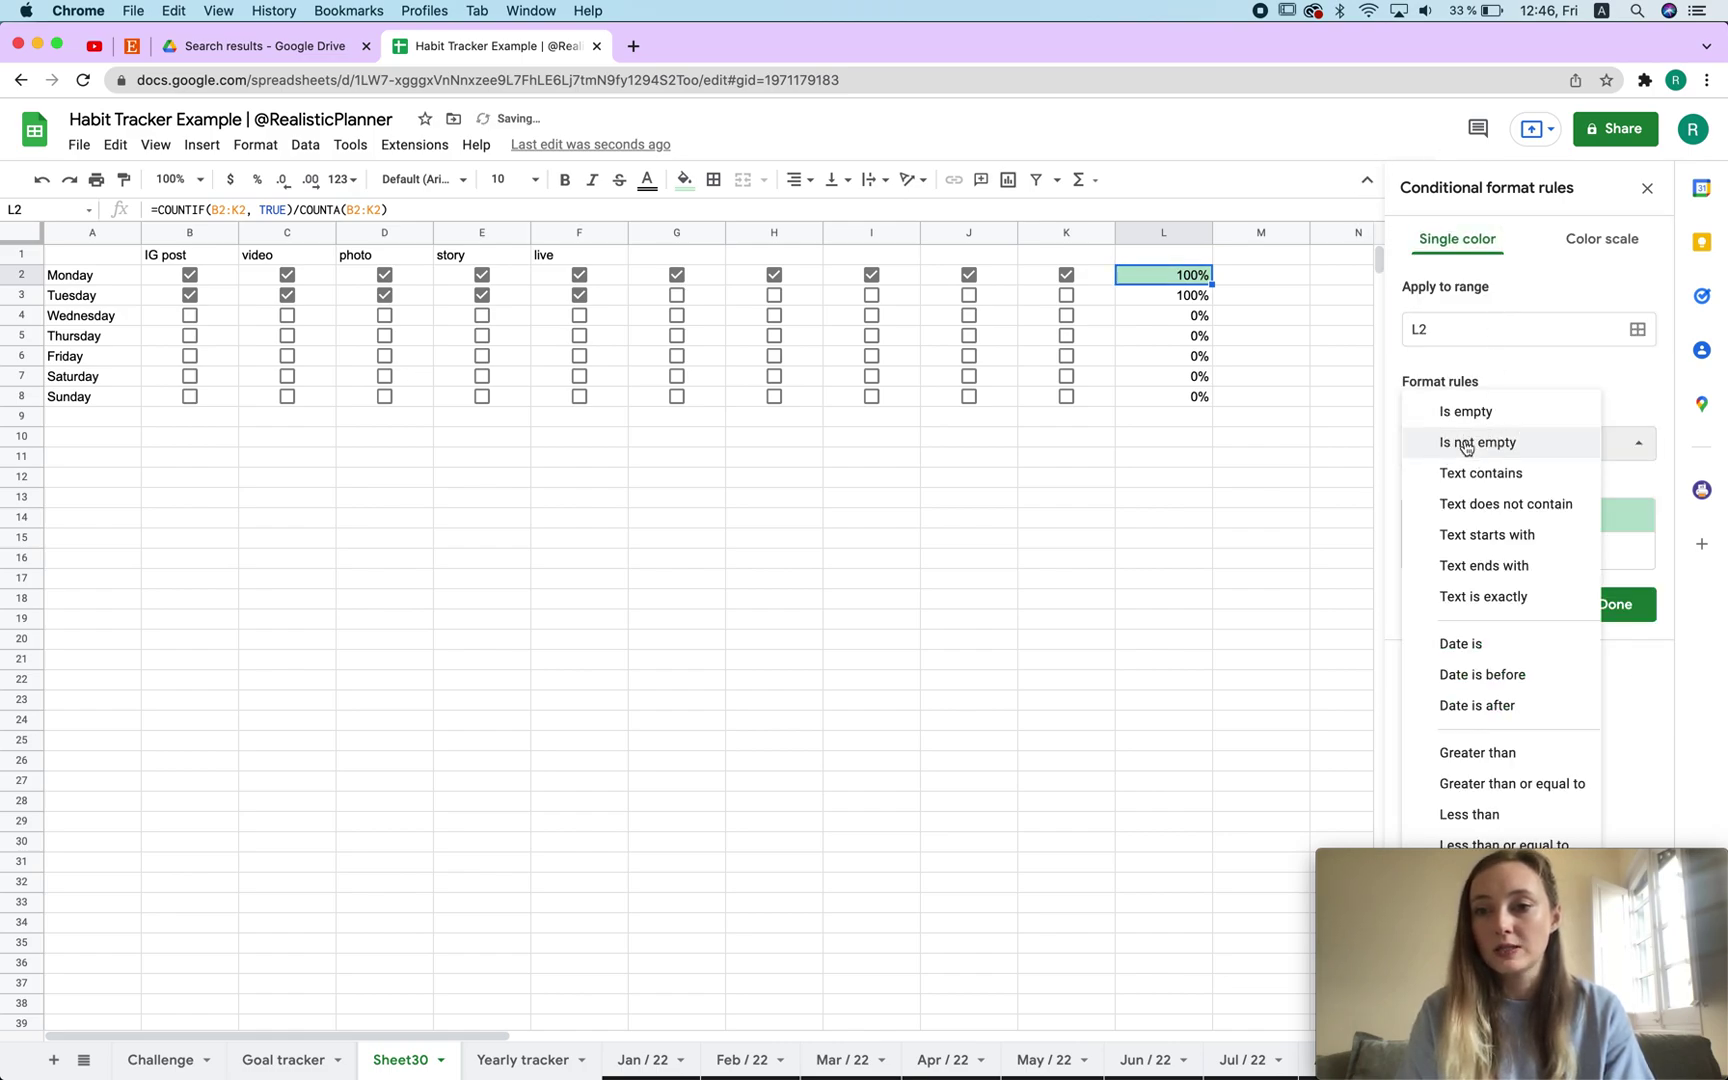
left_click(1537, 814)
left_click(1497, 488)
type("50%")
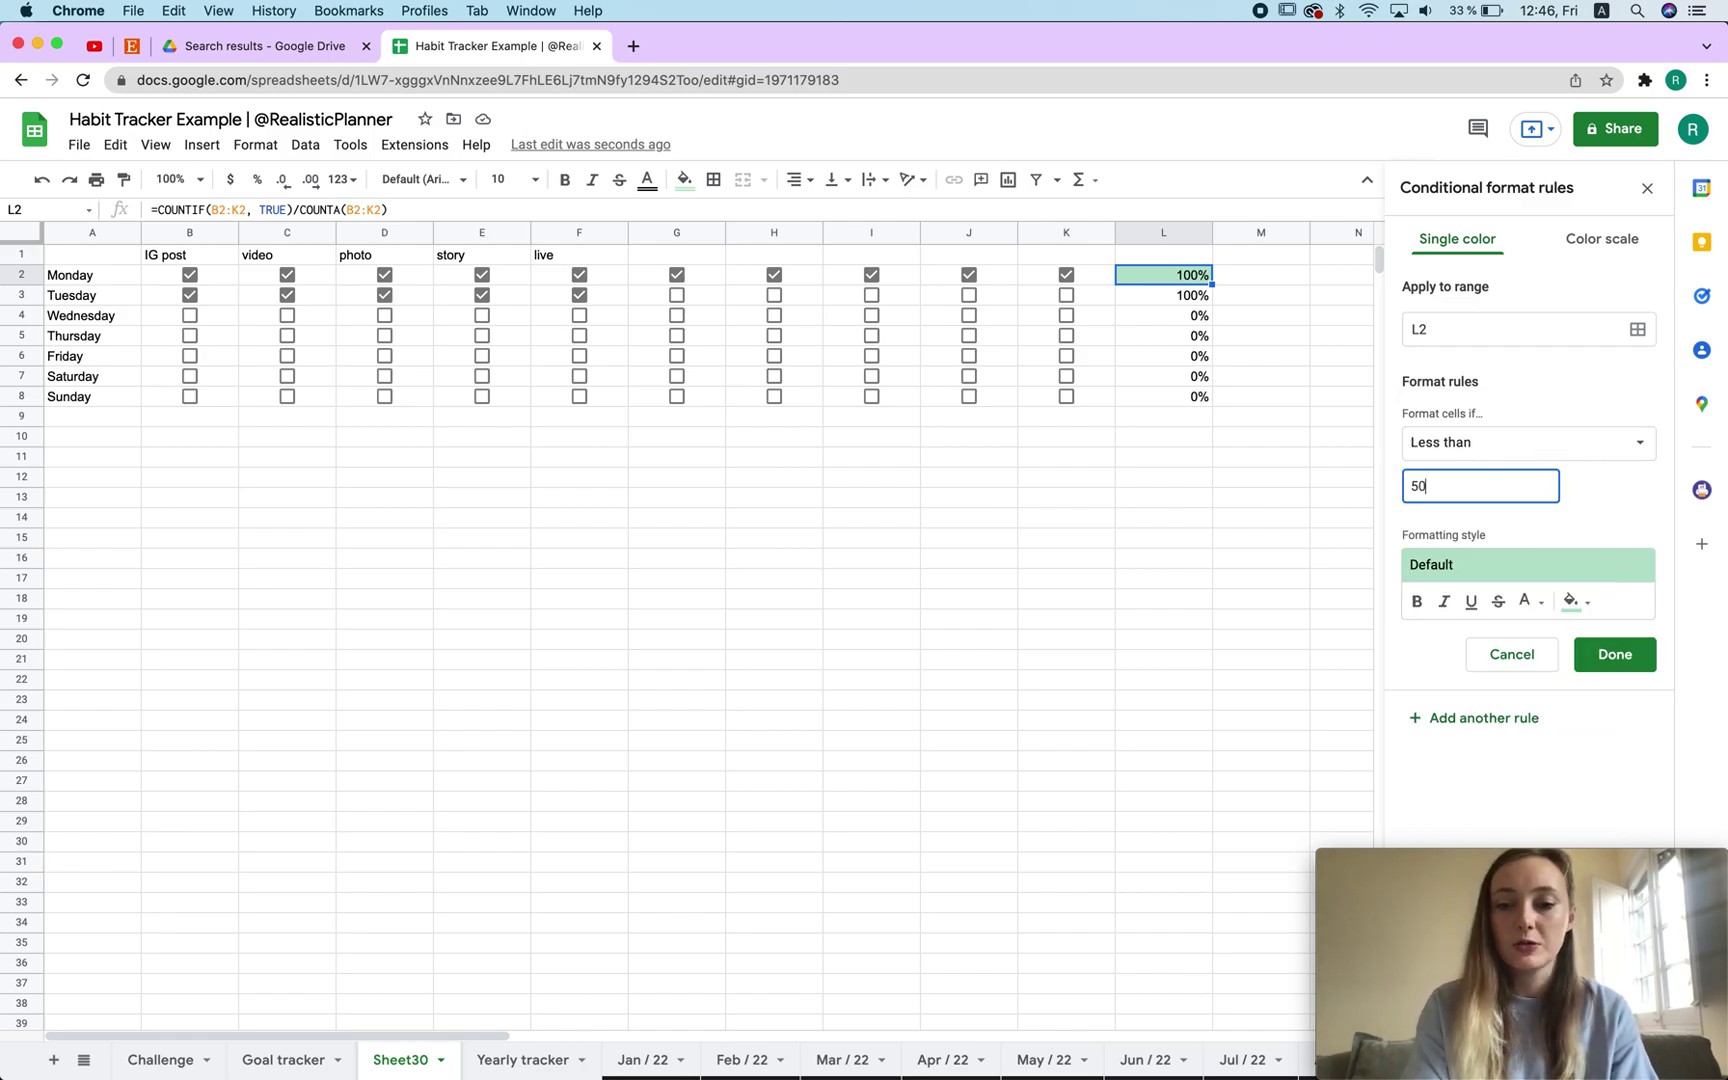
left_click(1575, 601)
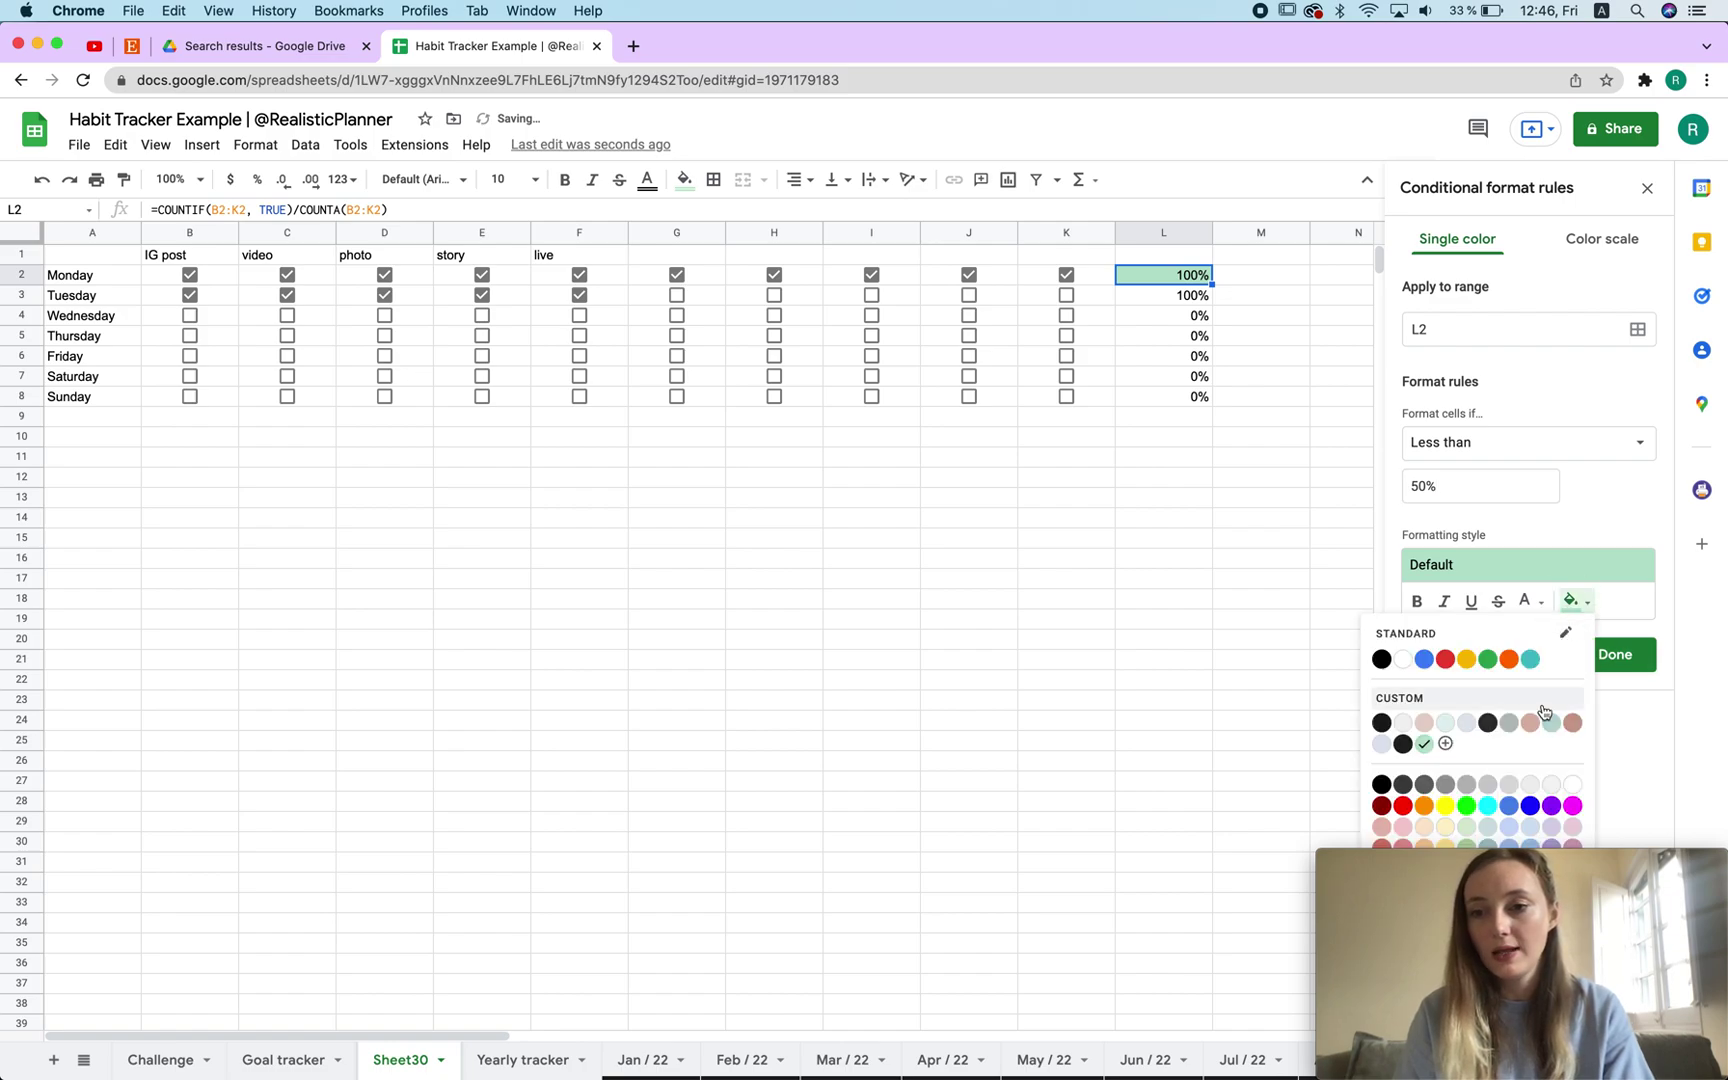
left_click(1401, 826)
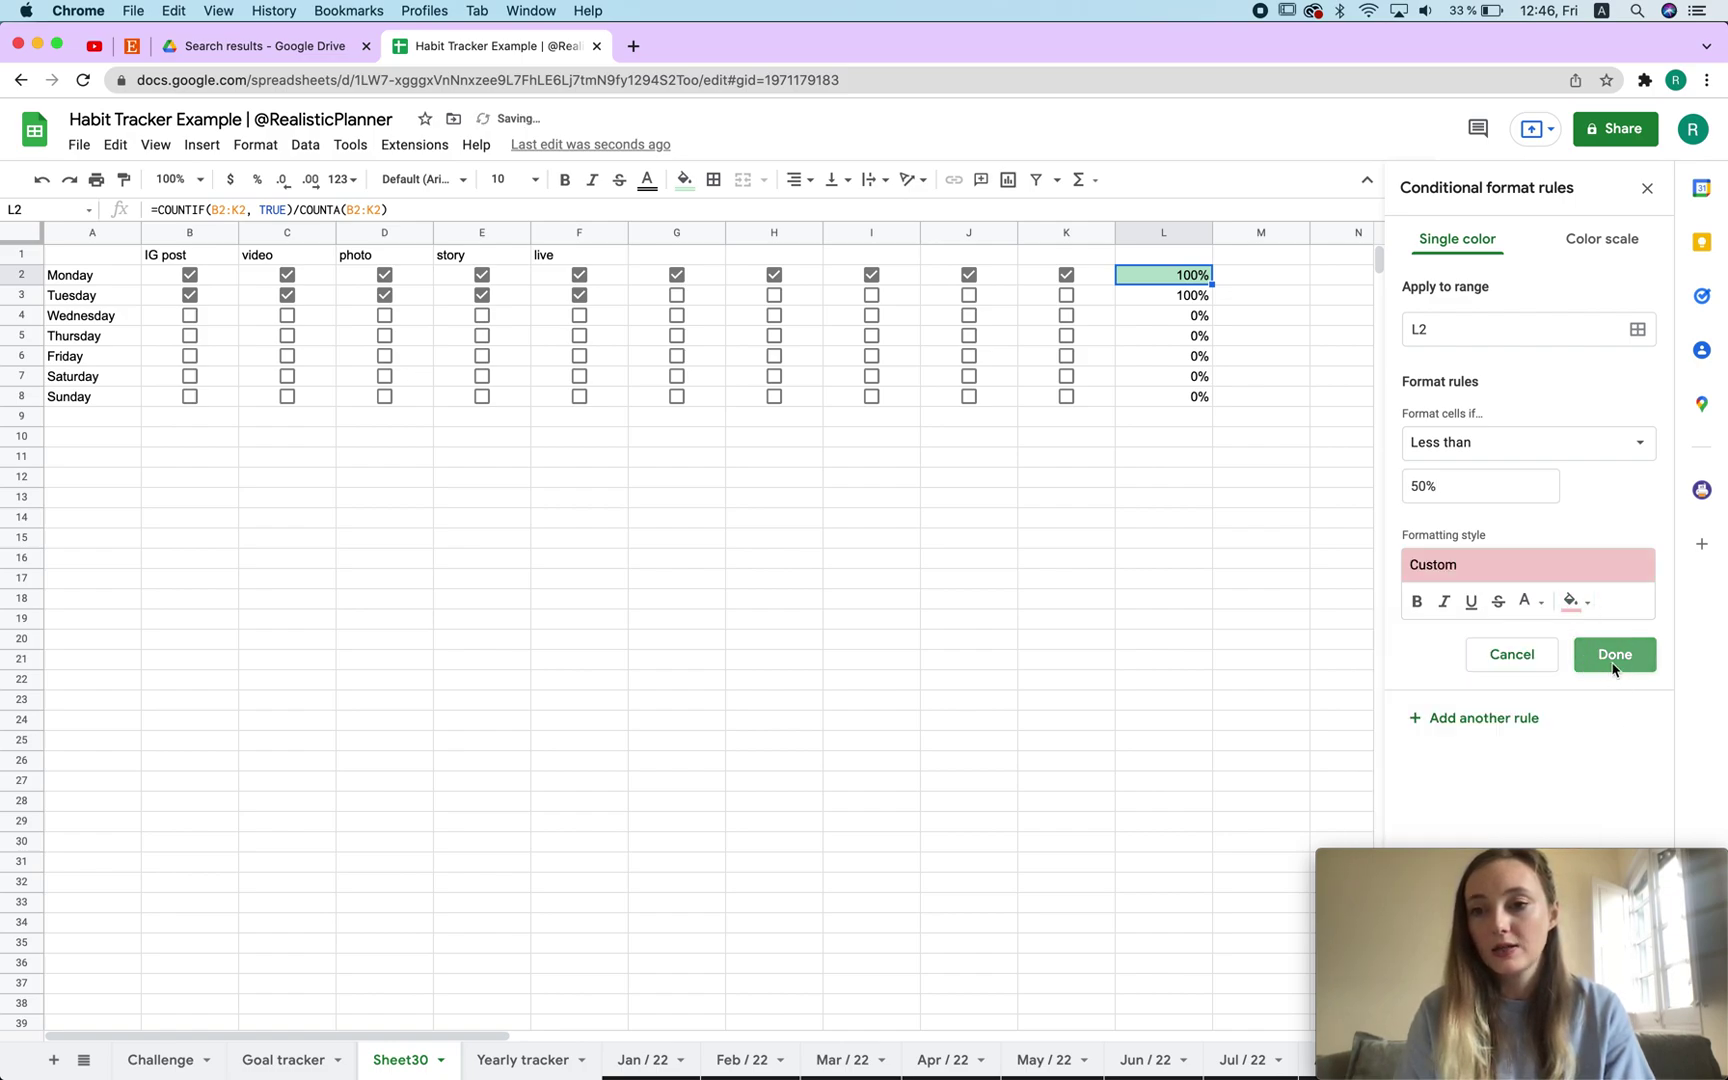
left_click(1614, 654)
Step: Add a third rule filling L2 light blue when equal to 50%
left_click_drag(1500, 945, 1152, 945)
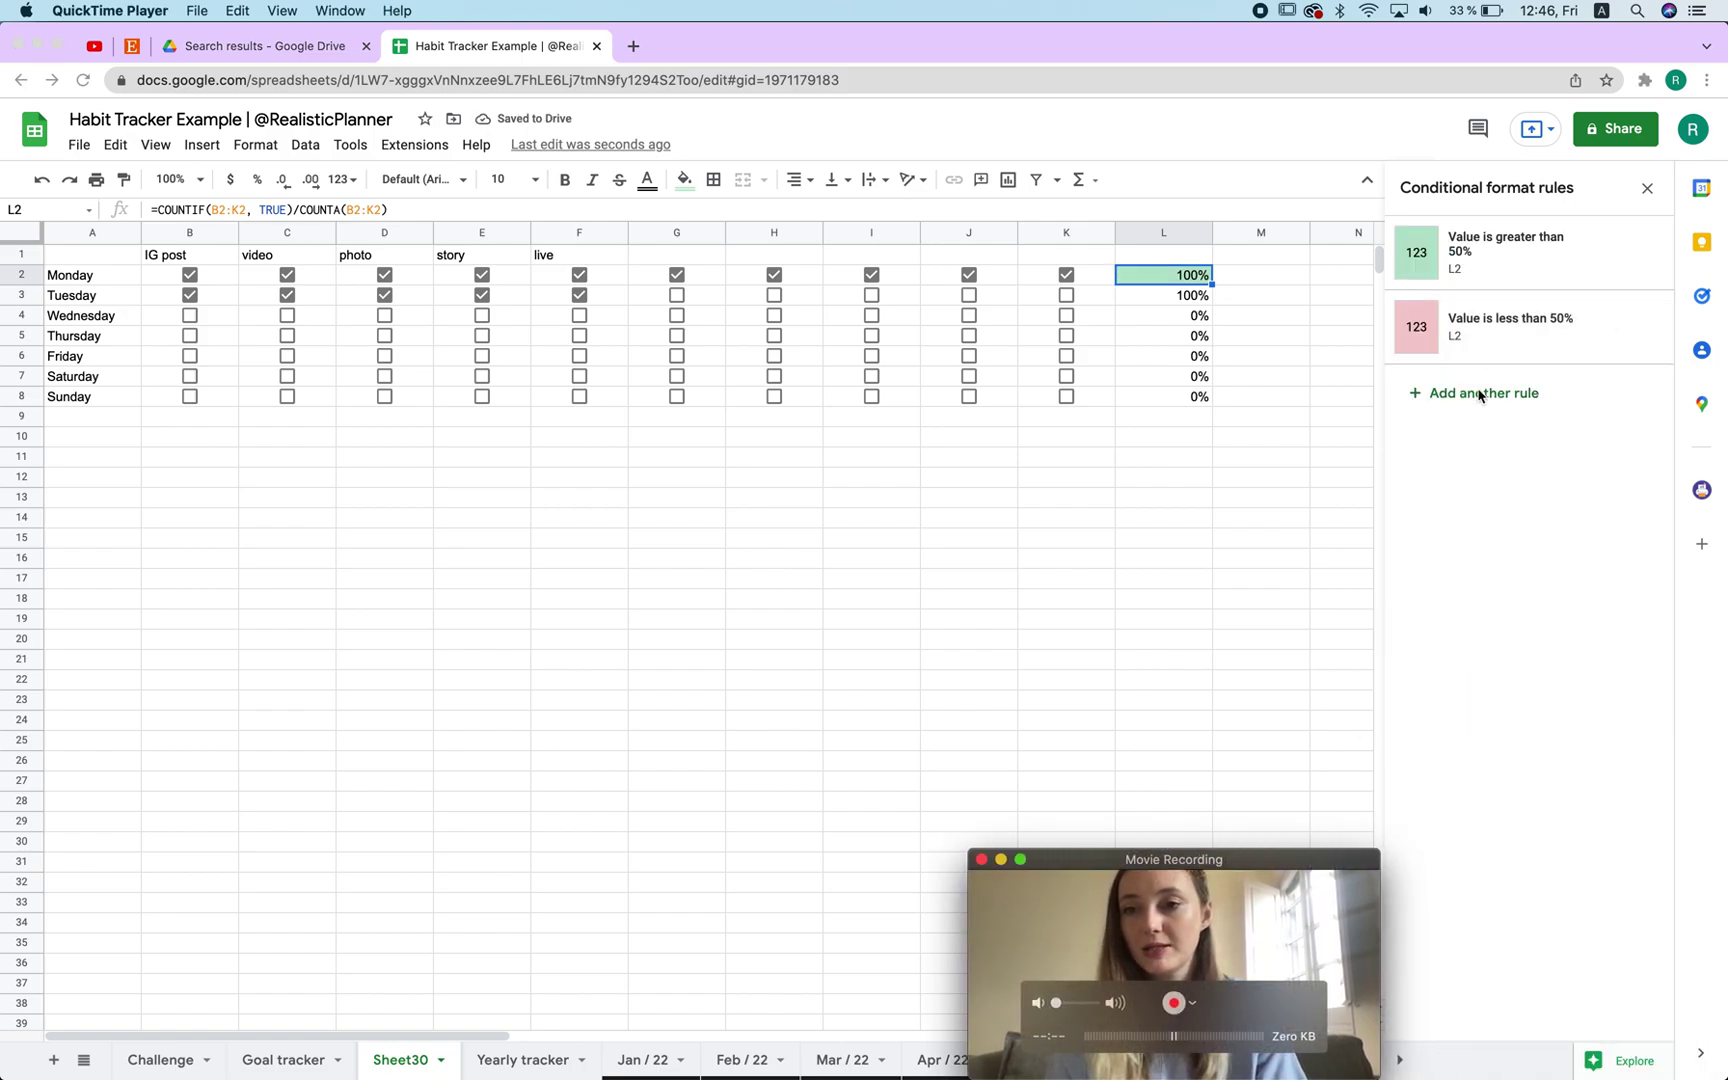
left_click(1535, 412)
left_click(1535, 412)
left_click(1331, 933)
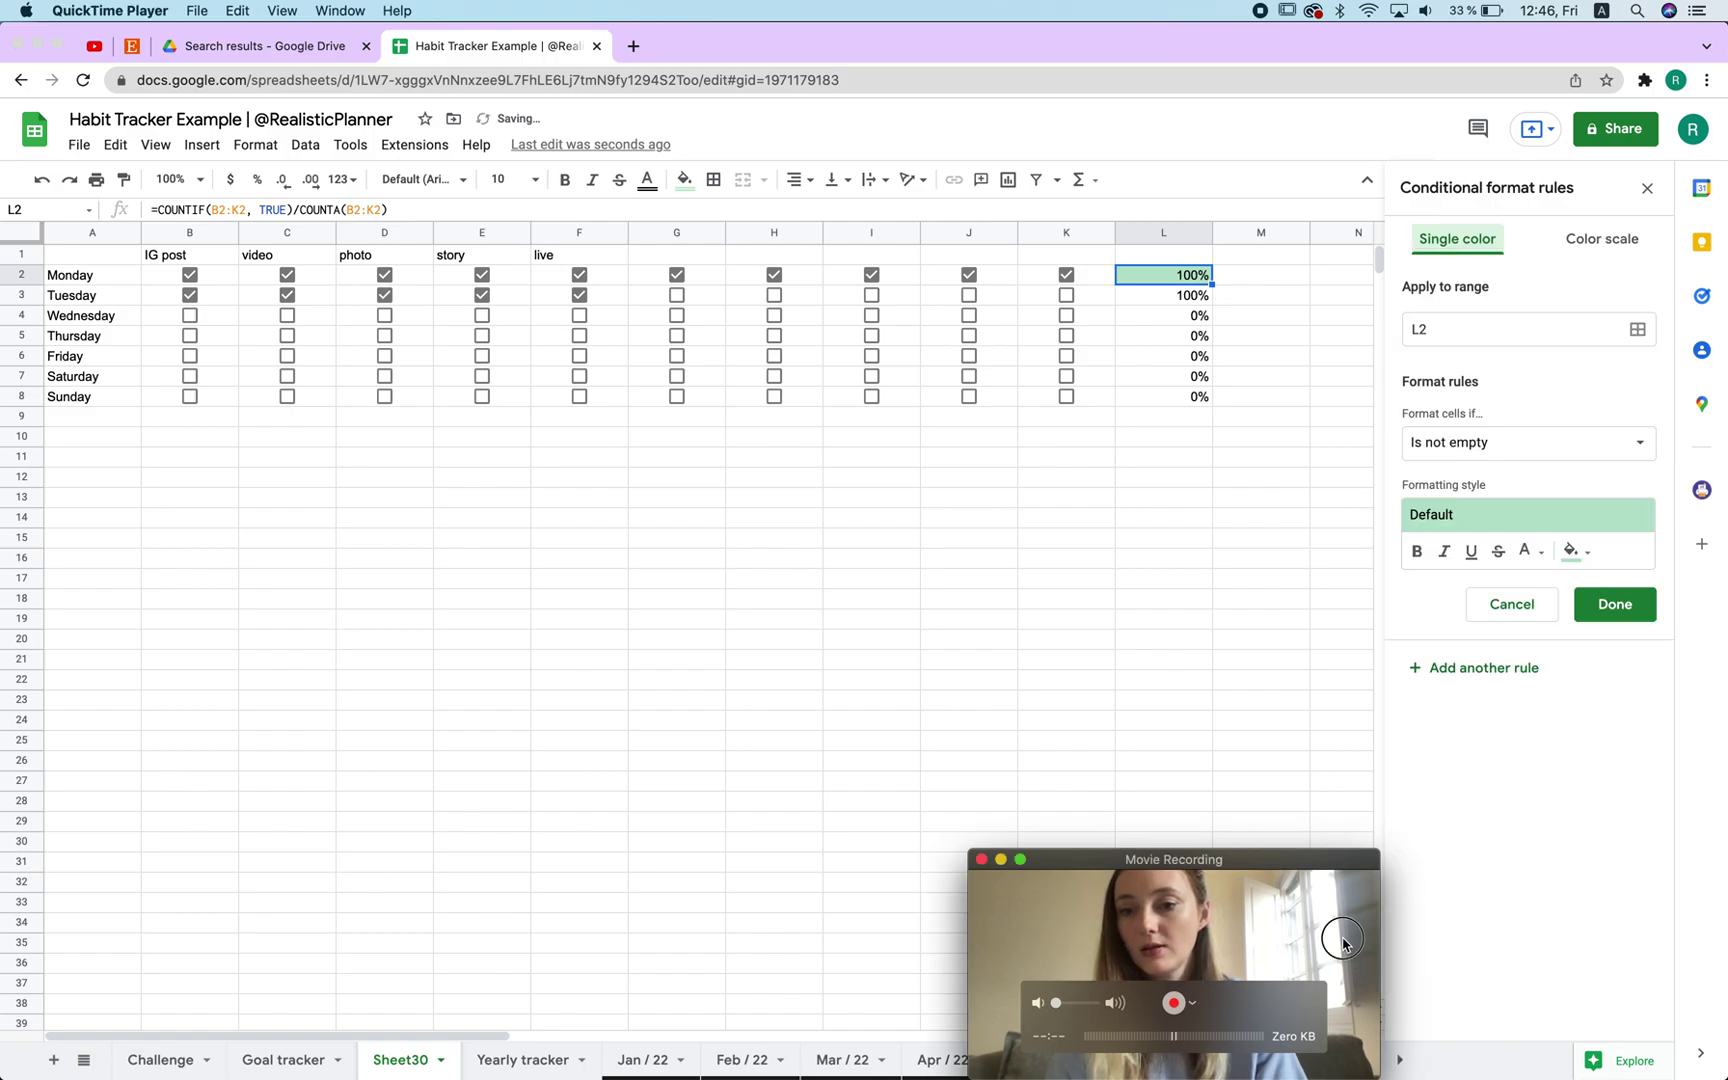
left_click(1485, 447)
left_click(1485, 447)
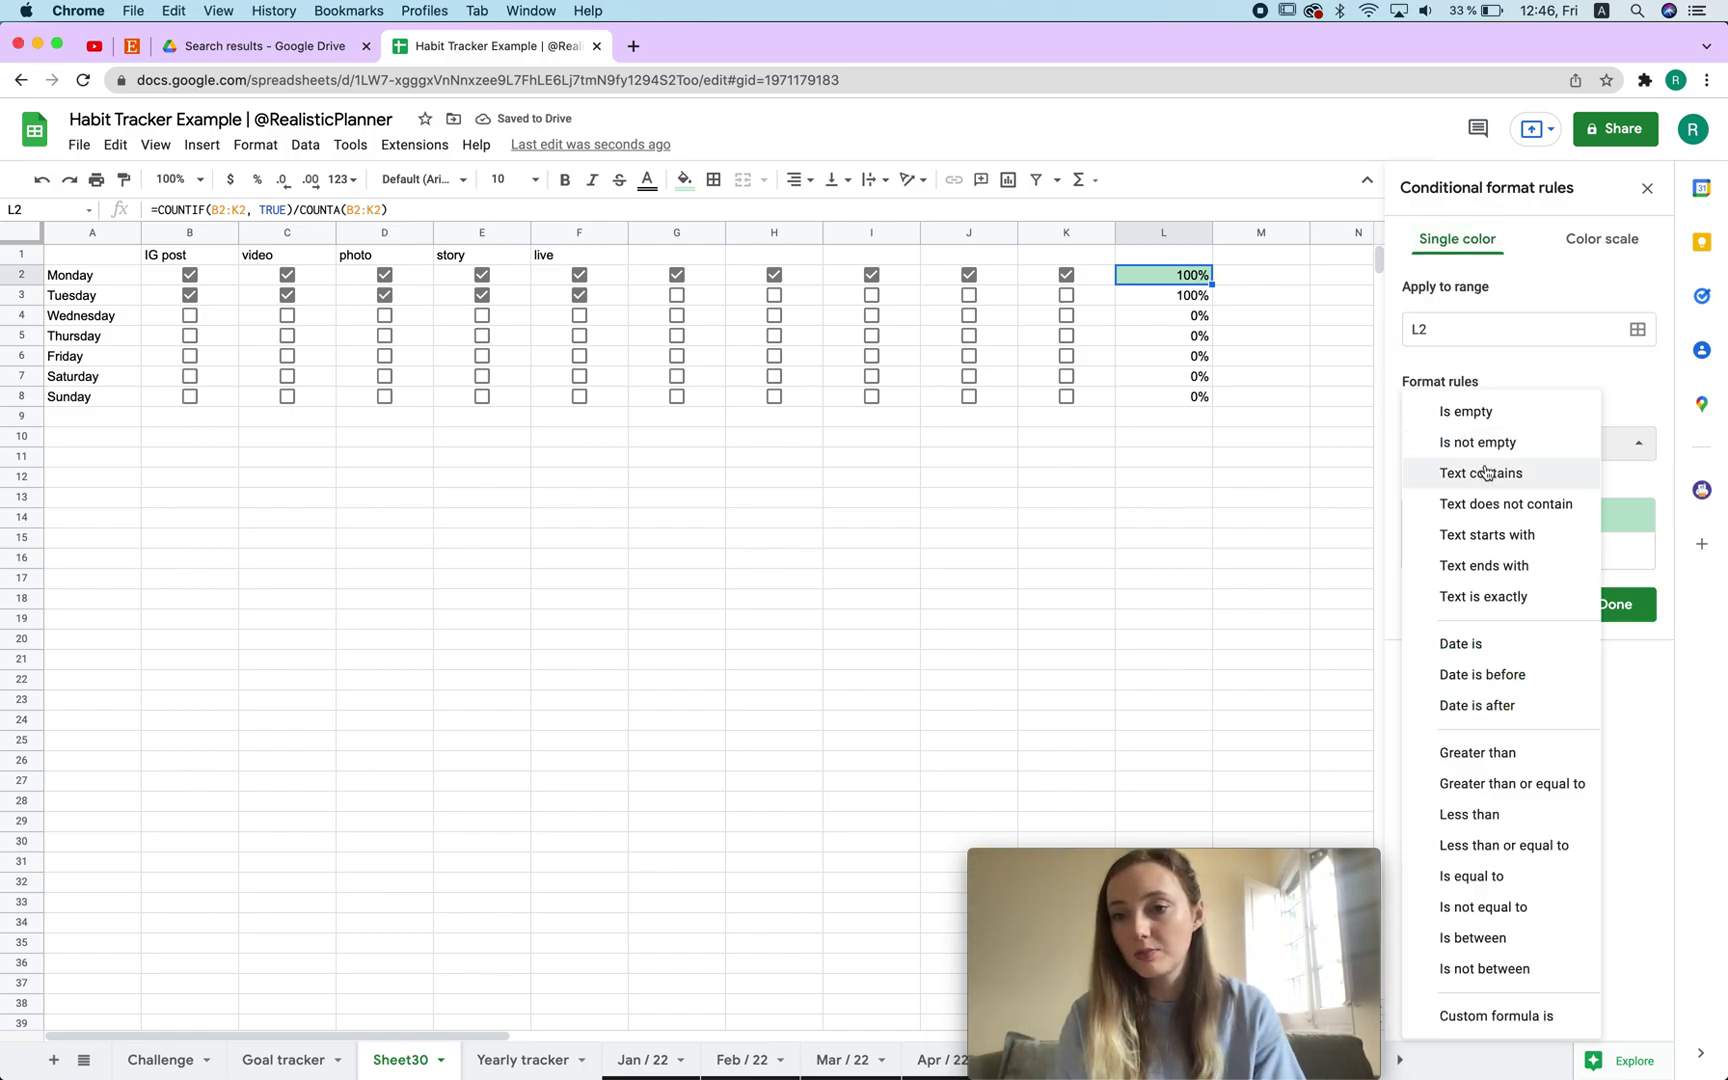
left_click(1489, 878)
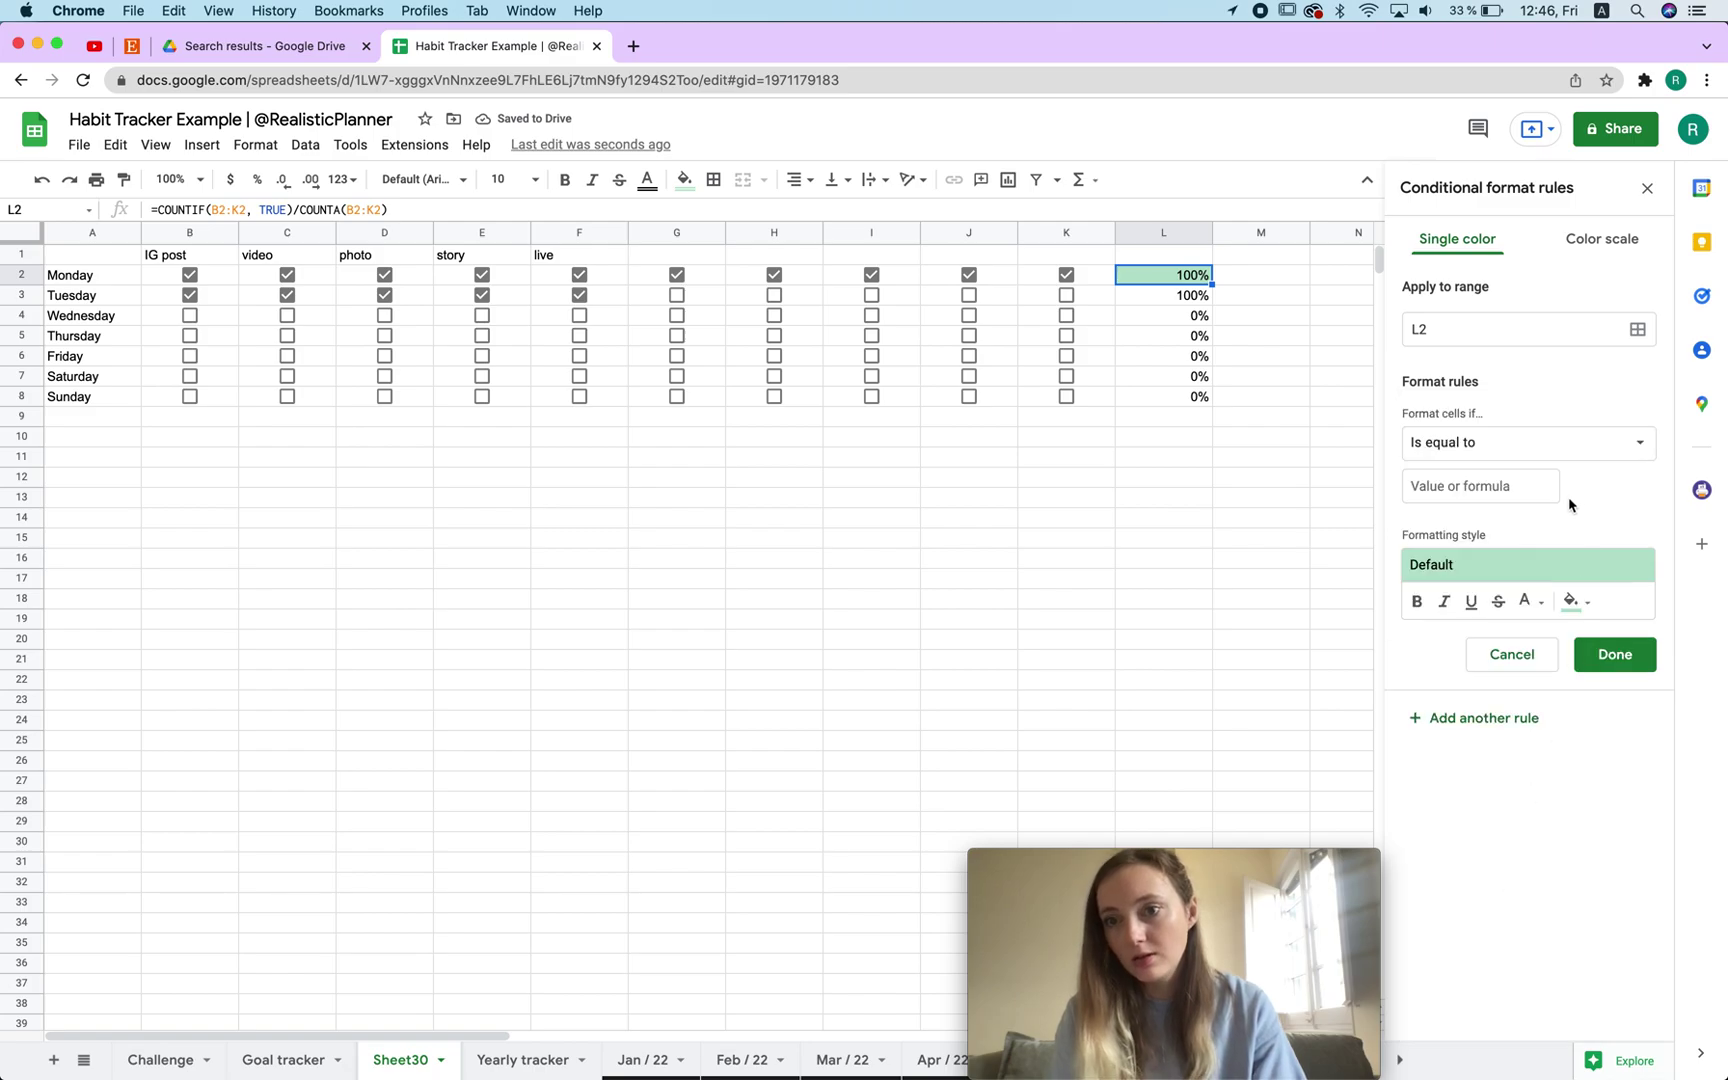
left_click(1572, 603)
left_click(1511, 838)
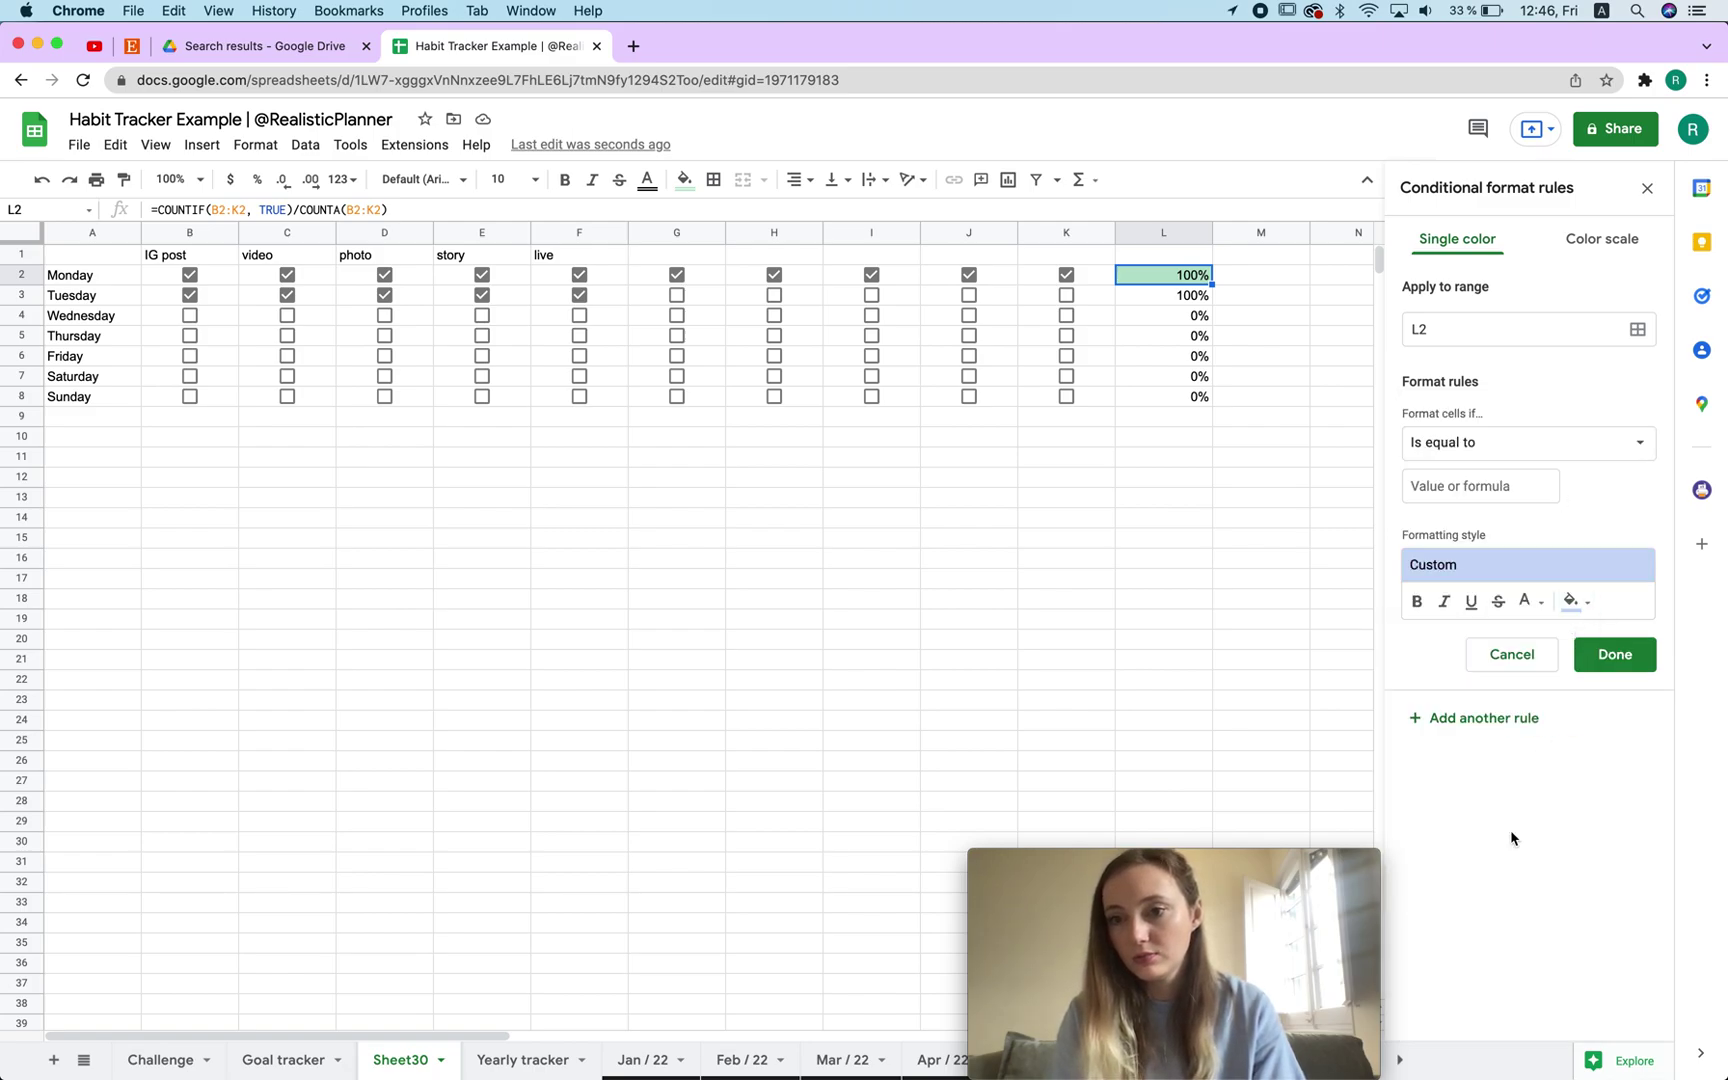
left_click(1497, 485)
type("50%")
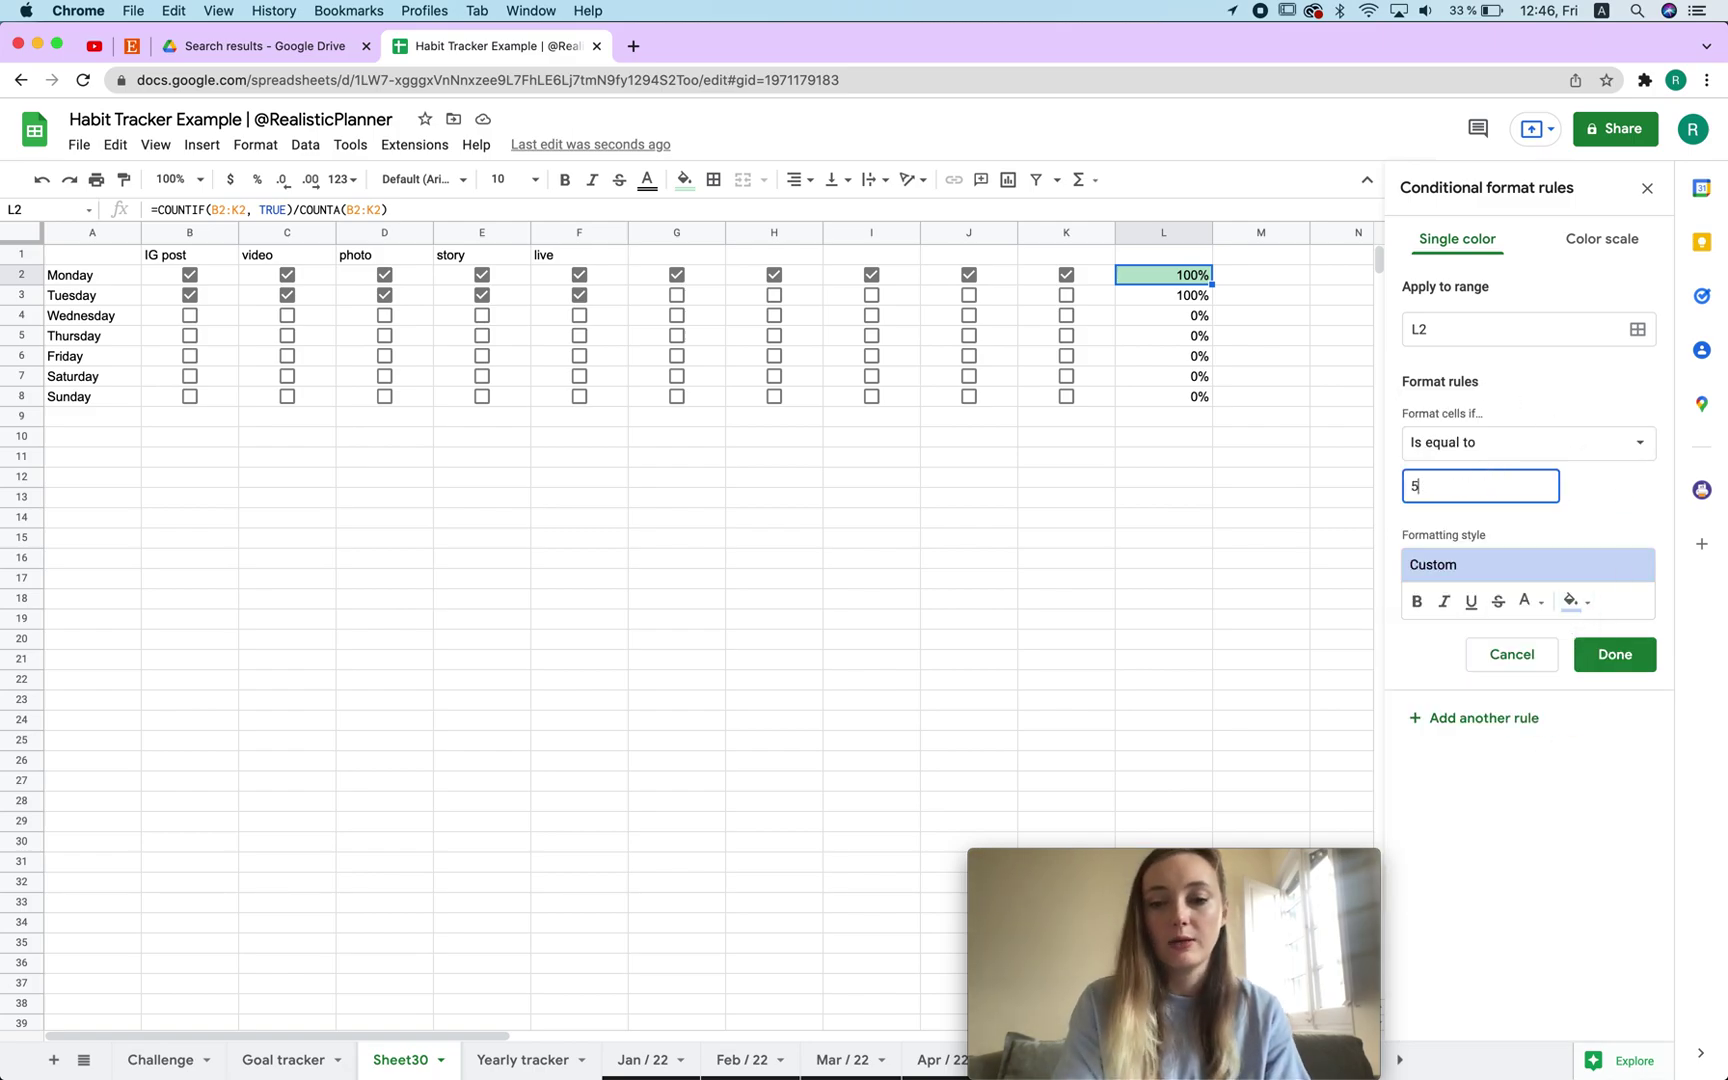
left_click(1615, 655)
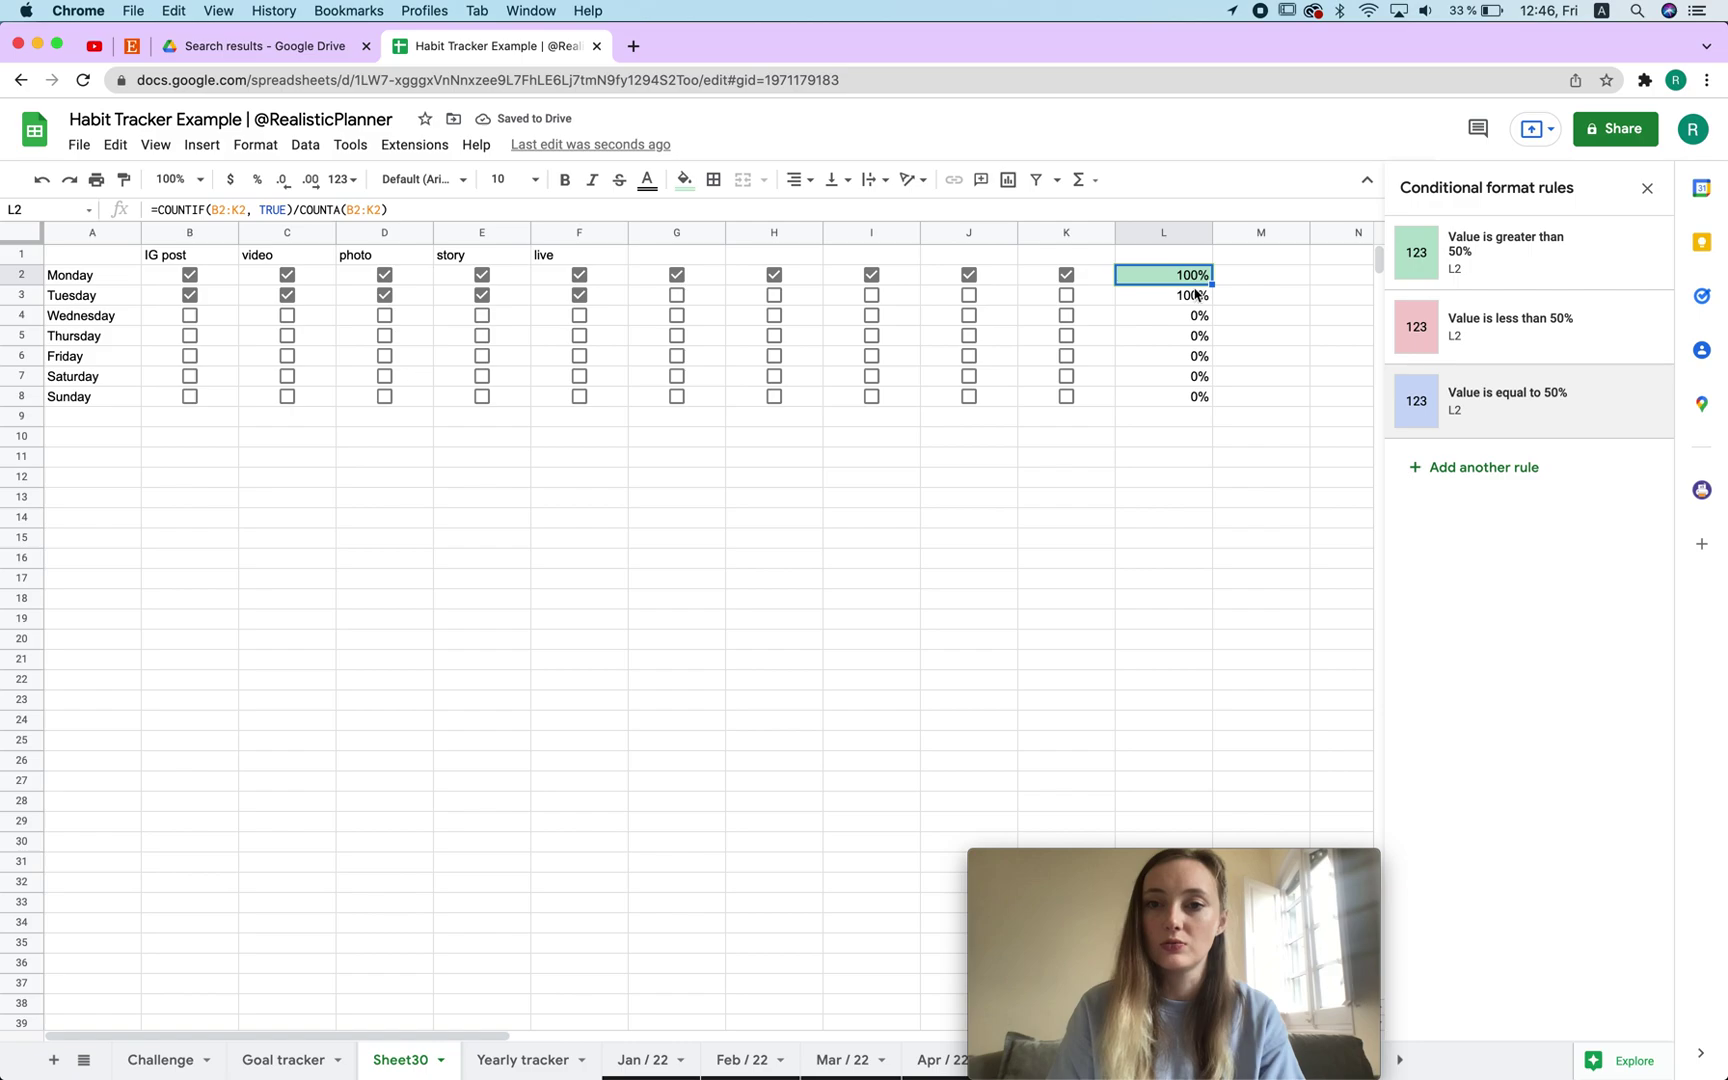
Step: Fill L2's formula down to L8 and tick Tuesday's G3:I3 and Wednesday's B4:D4
left_click_drag(1212, 284, 1210, 404)
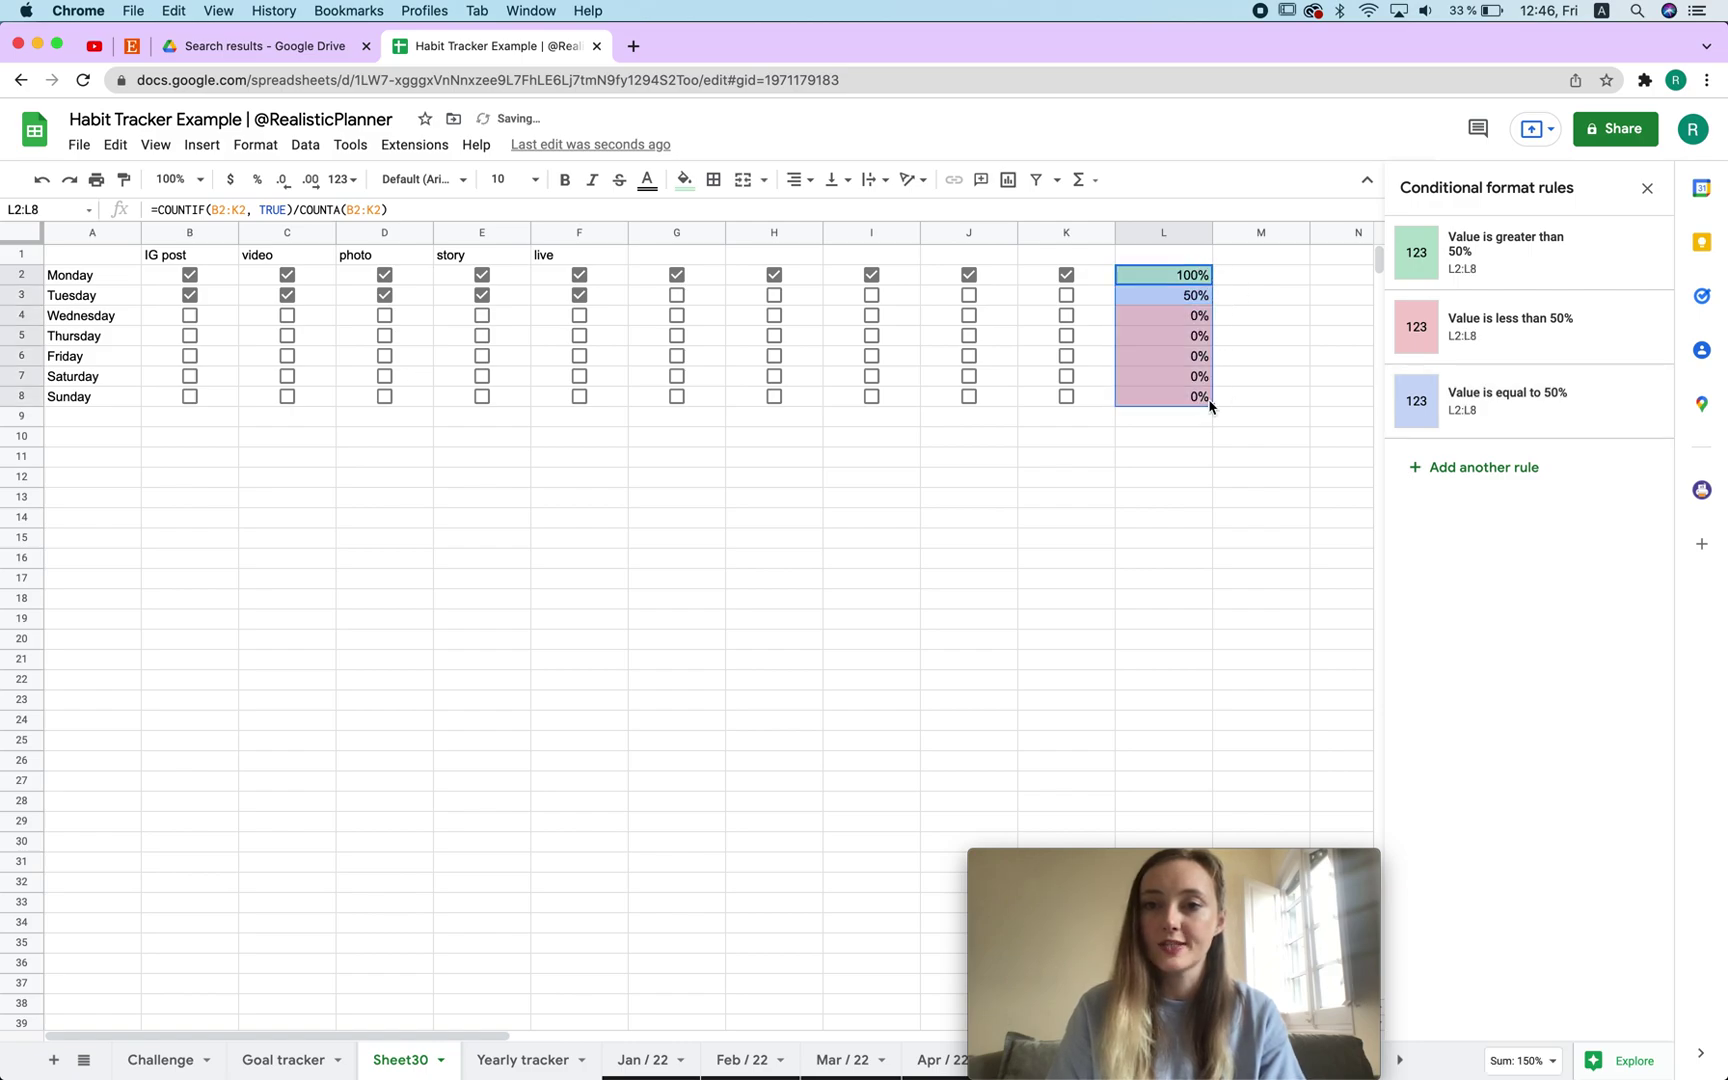
left_click(678, 295)
left_click(774, 295)
left_click(858, 295)
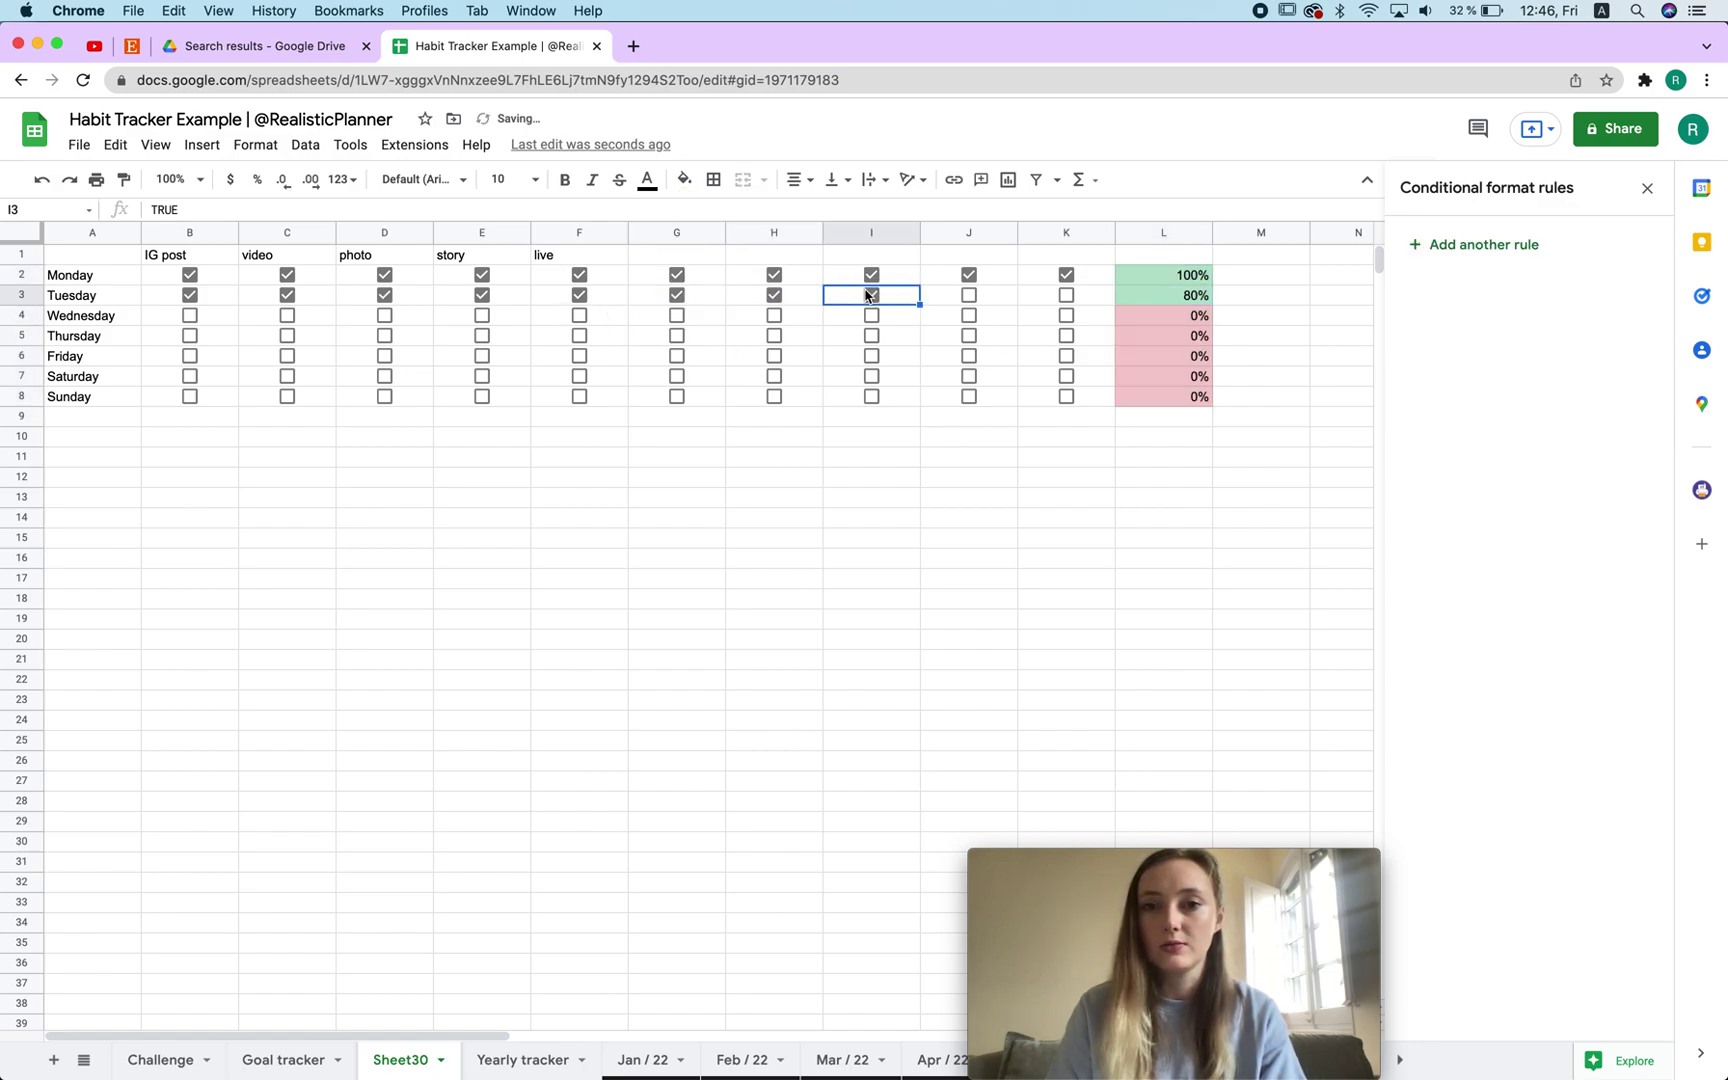
left_click(385, 316)
left_click(288, 316)
left_click(210, 318)
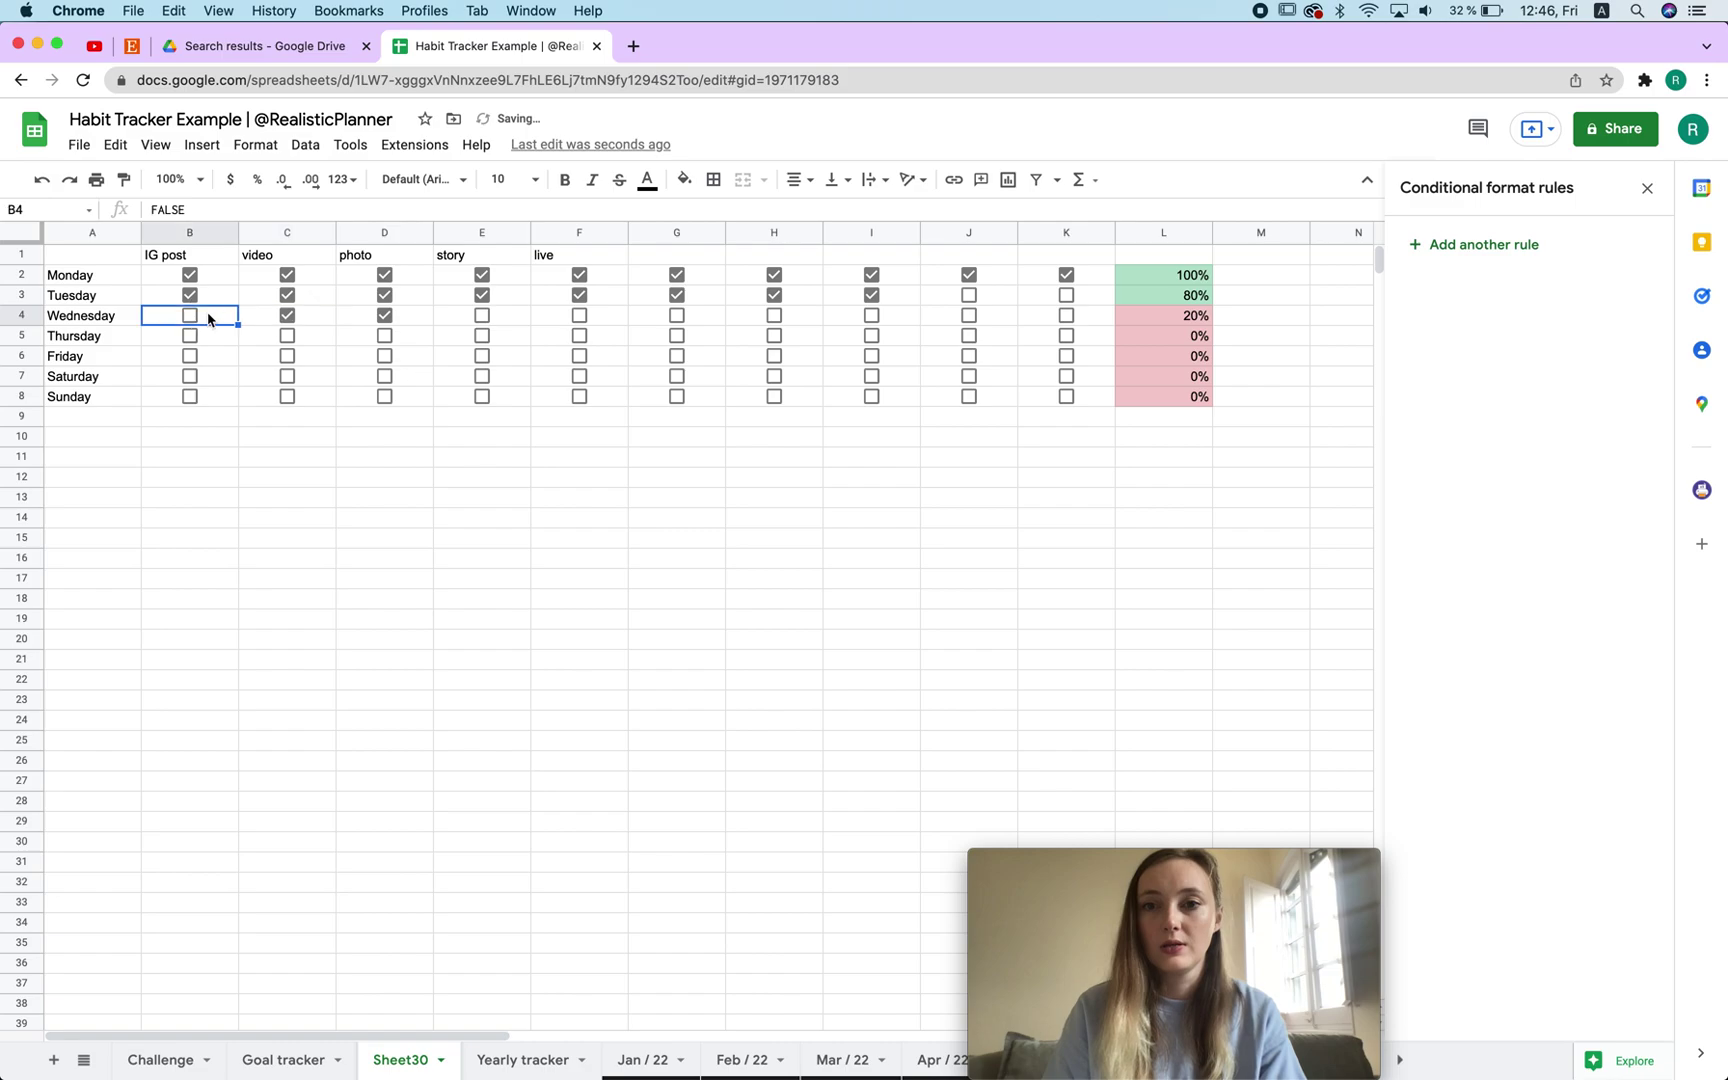
left_click(191, 316)
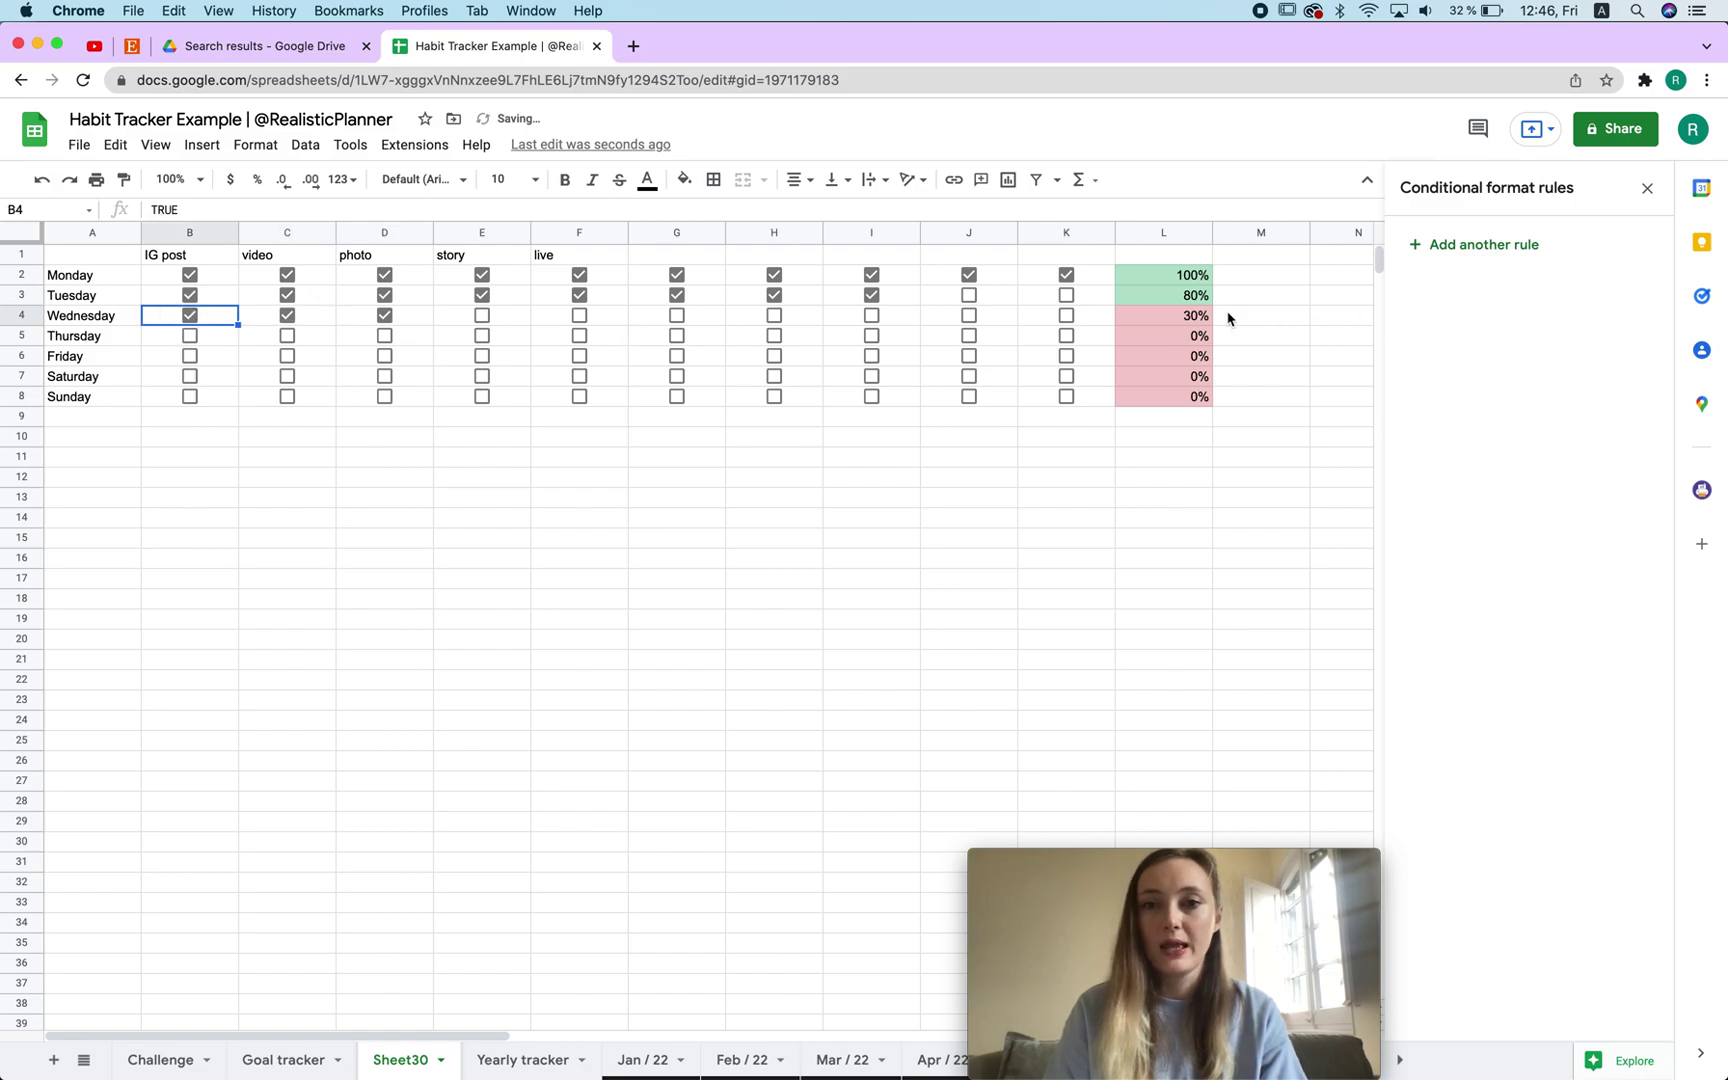
Step: Check the percentages in L4 and L8, then select the tracker table A1:L8
left_click(1195, 317)
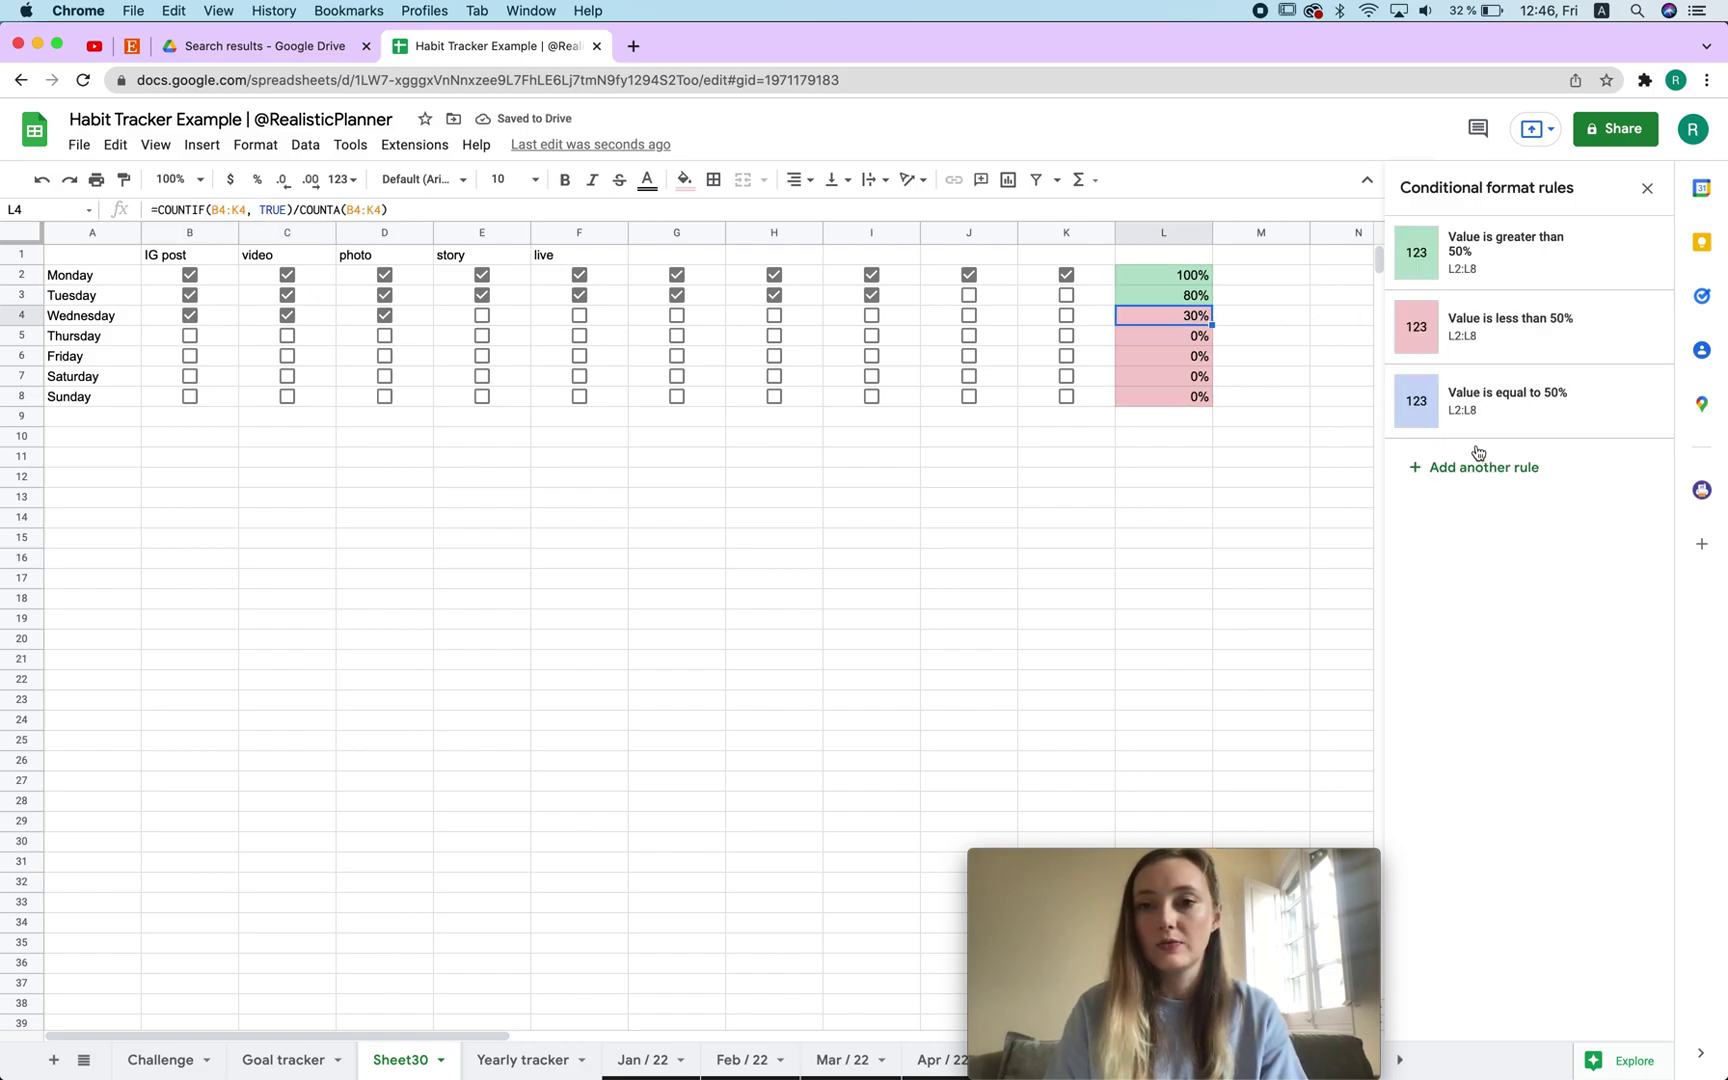
left_click(1190, 398)
mouse_move(1631, 401)
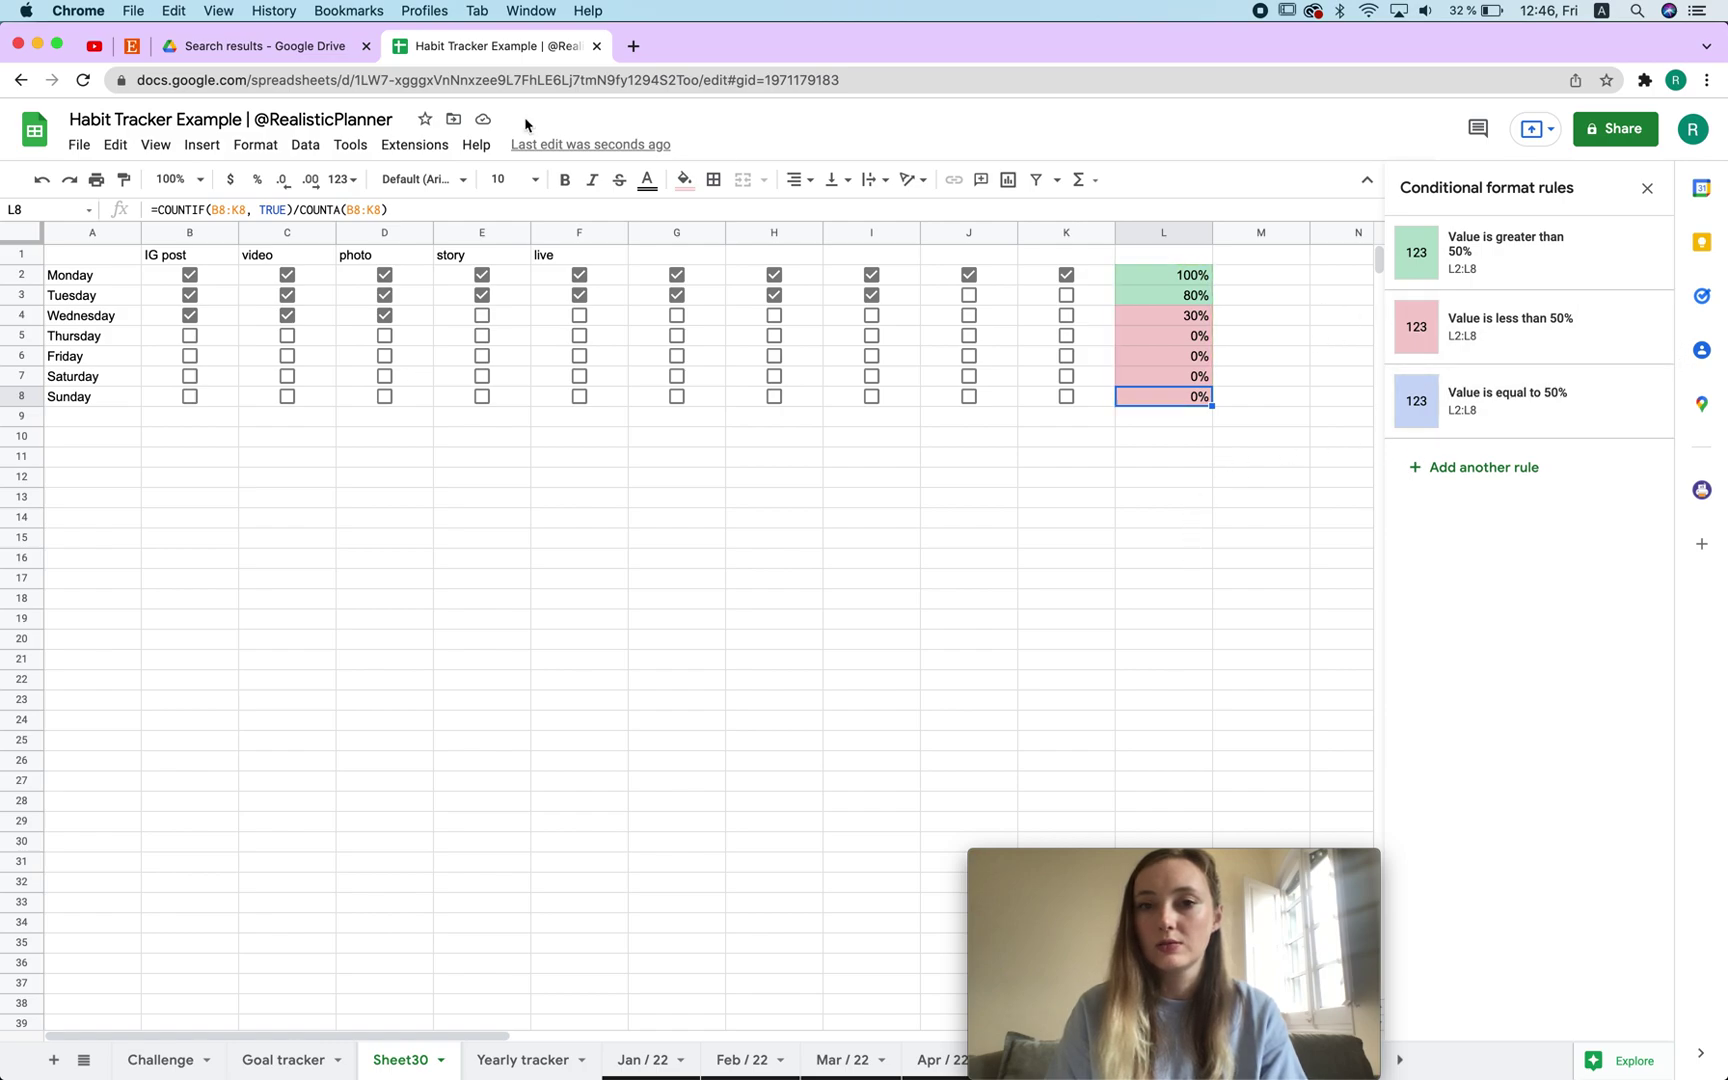
left_click_drag(90, 255, 1196, 397)
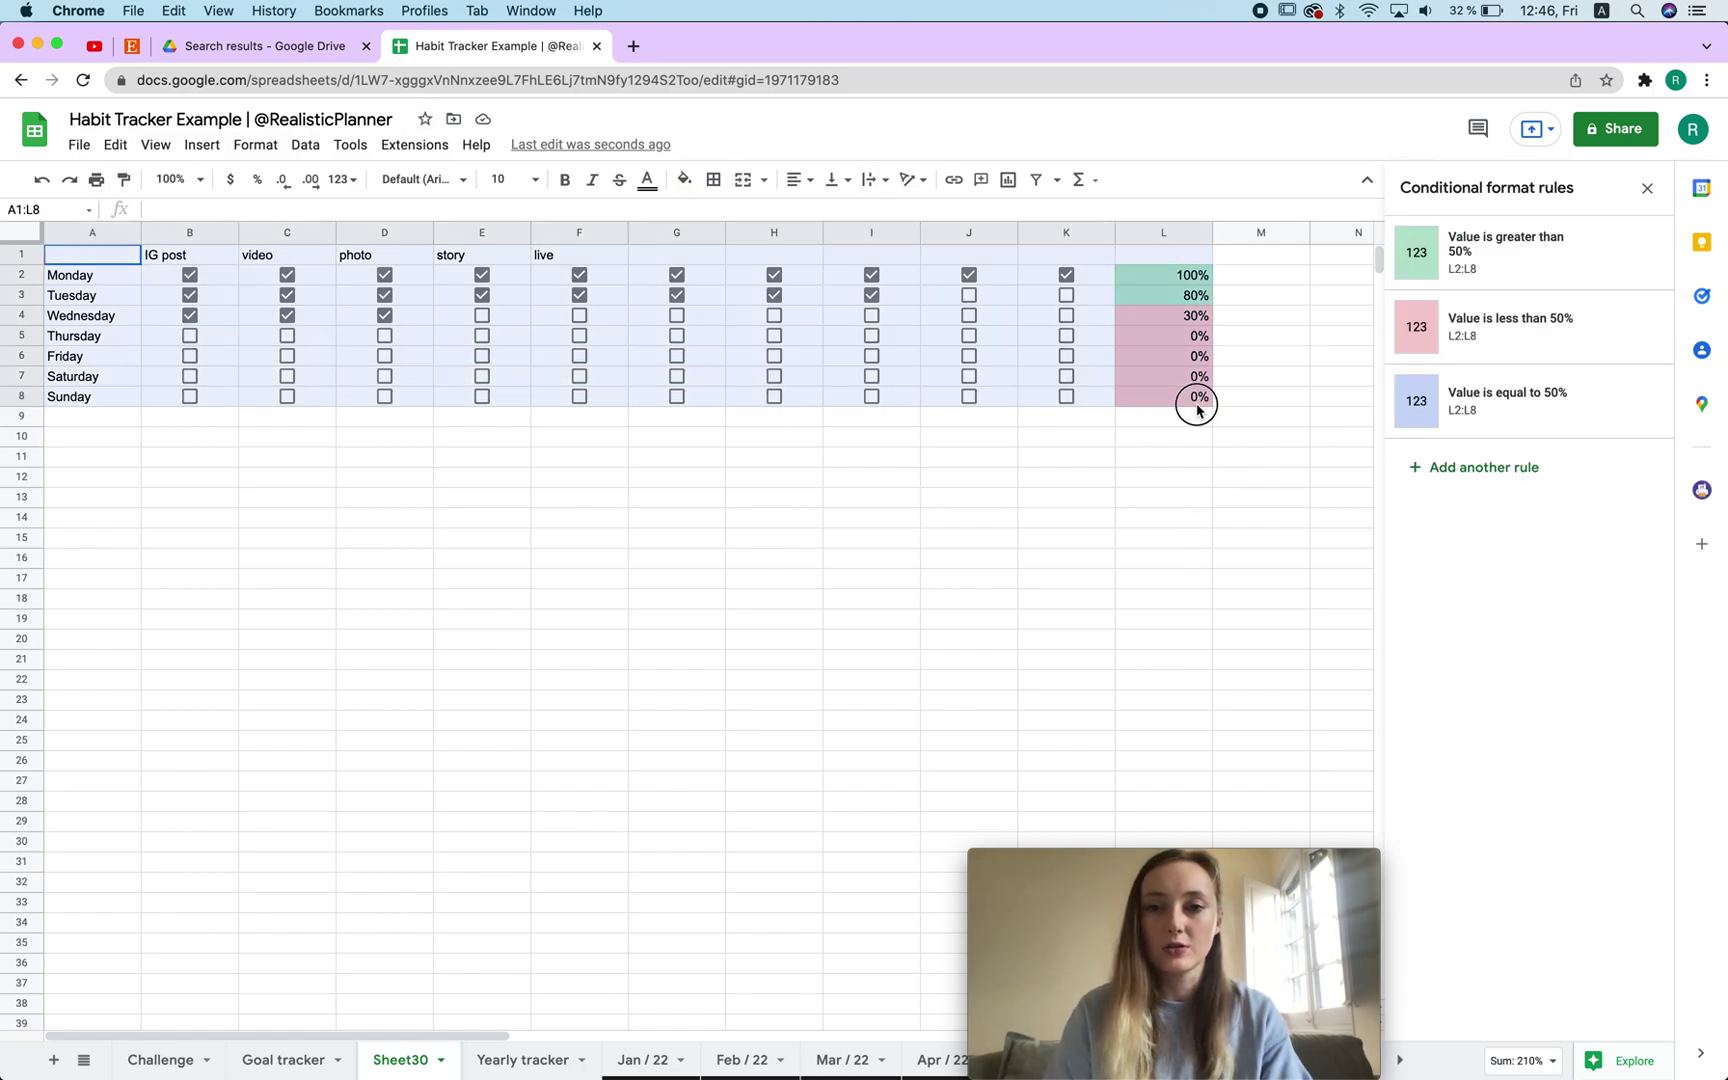
Step: Copy the tracker table and paste a duplicate at A10
key("cmd+c")
left_click(74, 444)
key("cmd+v")
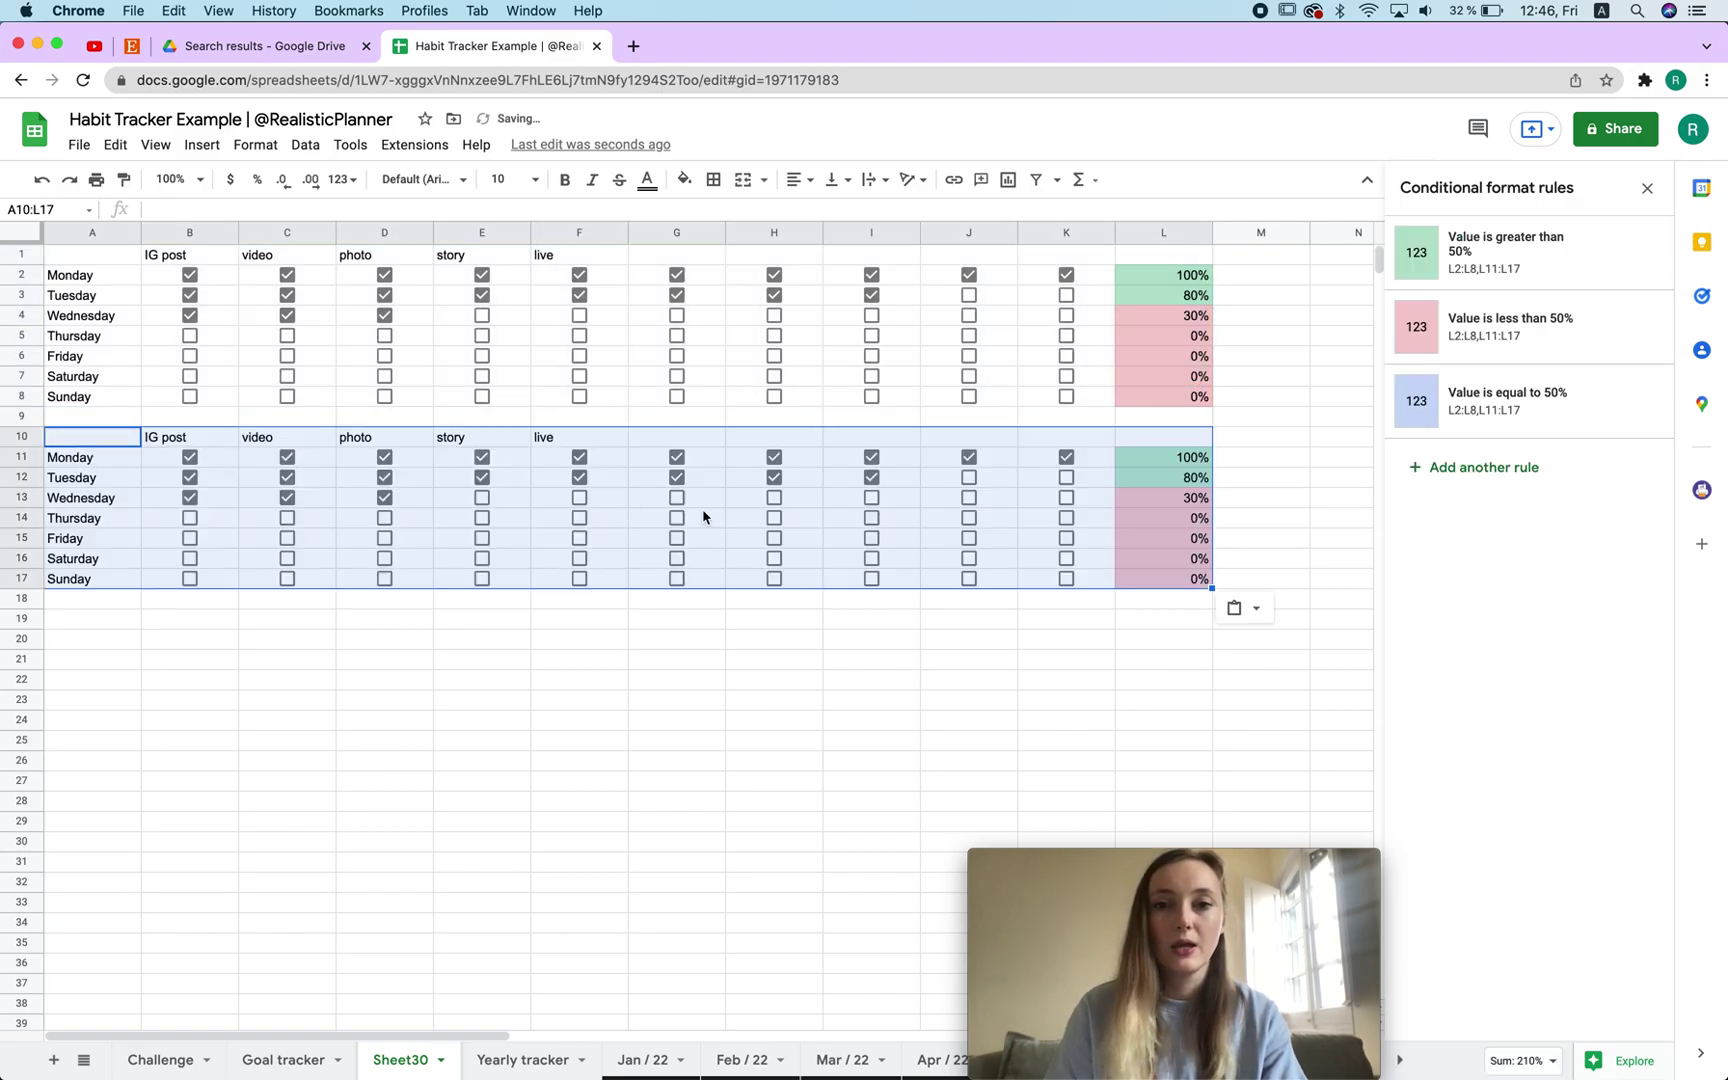
left_click(1320, 540)
Step: Delete the three copied greater, less and equal-to-50% rules from L11
left_click(1127, 457)
double_click(1127, 457)
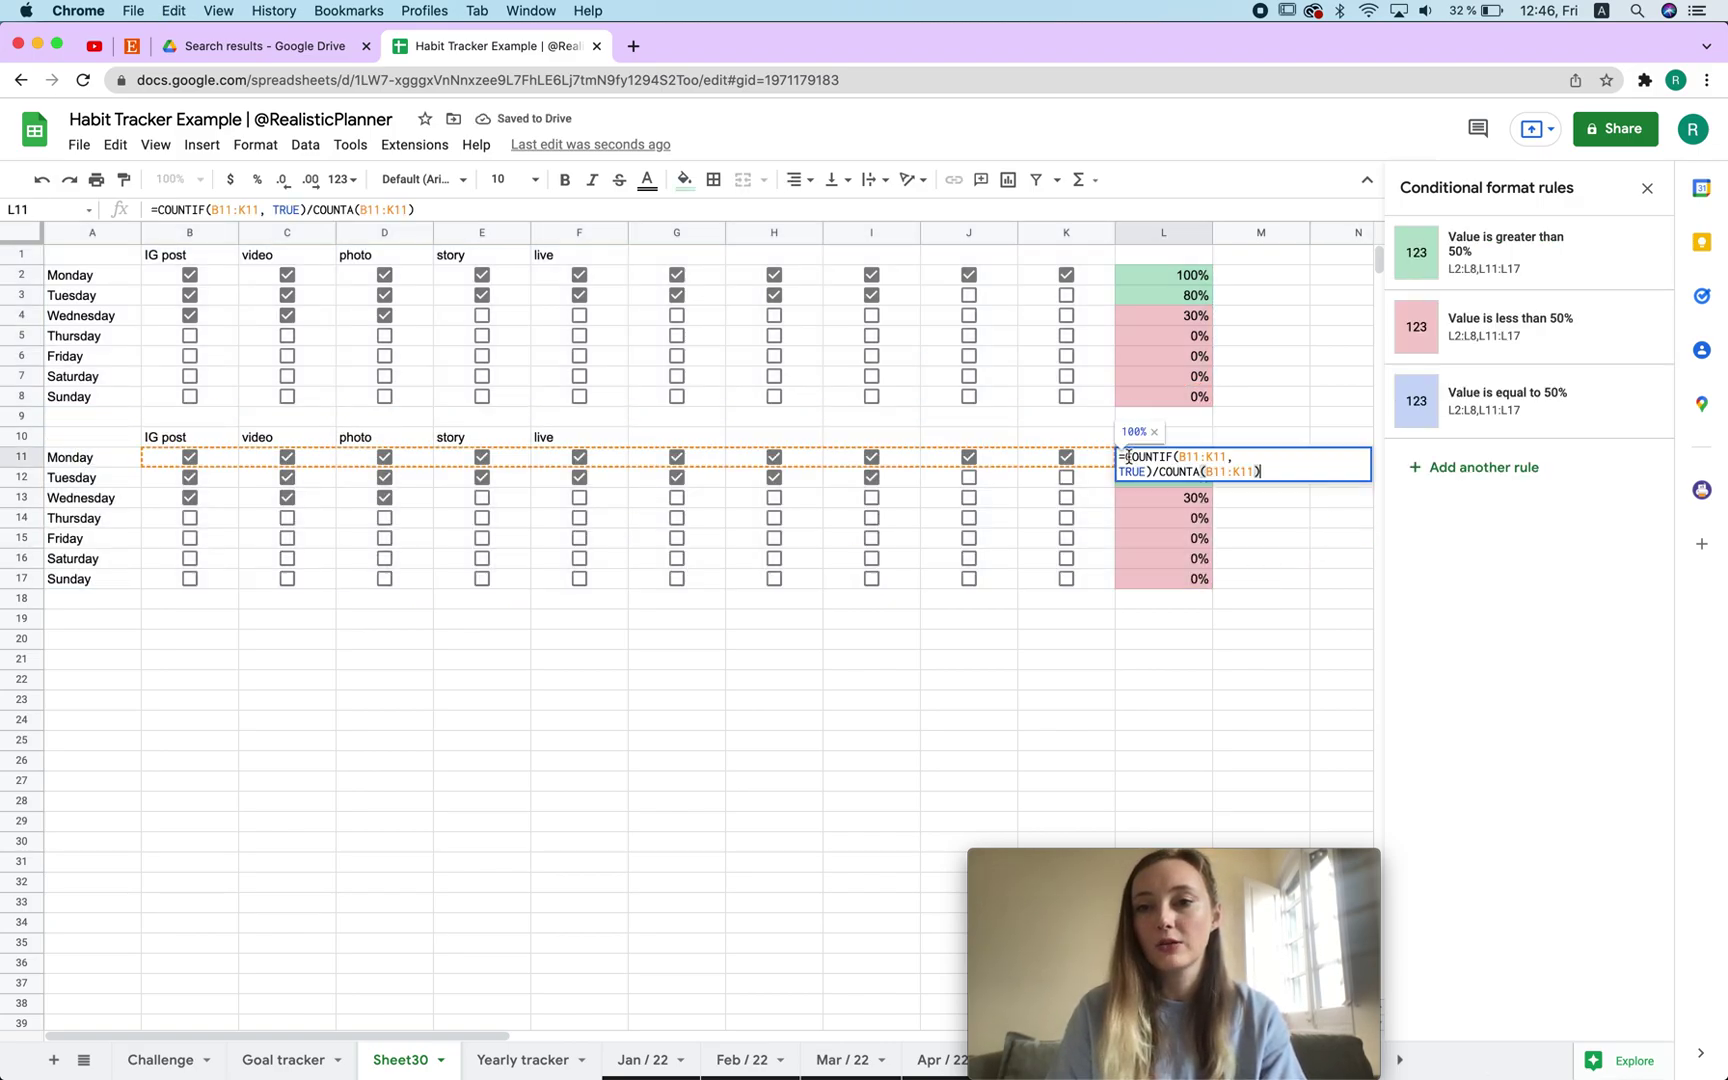
left_click(1643, 253)
left_click(1643, 253)
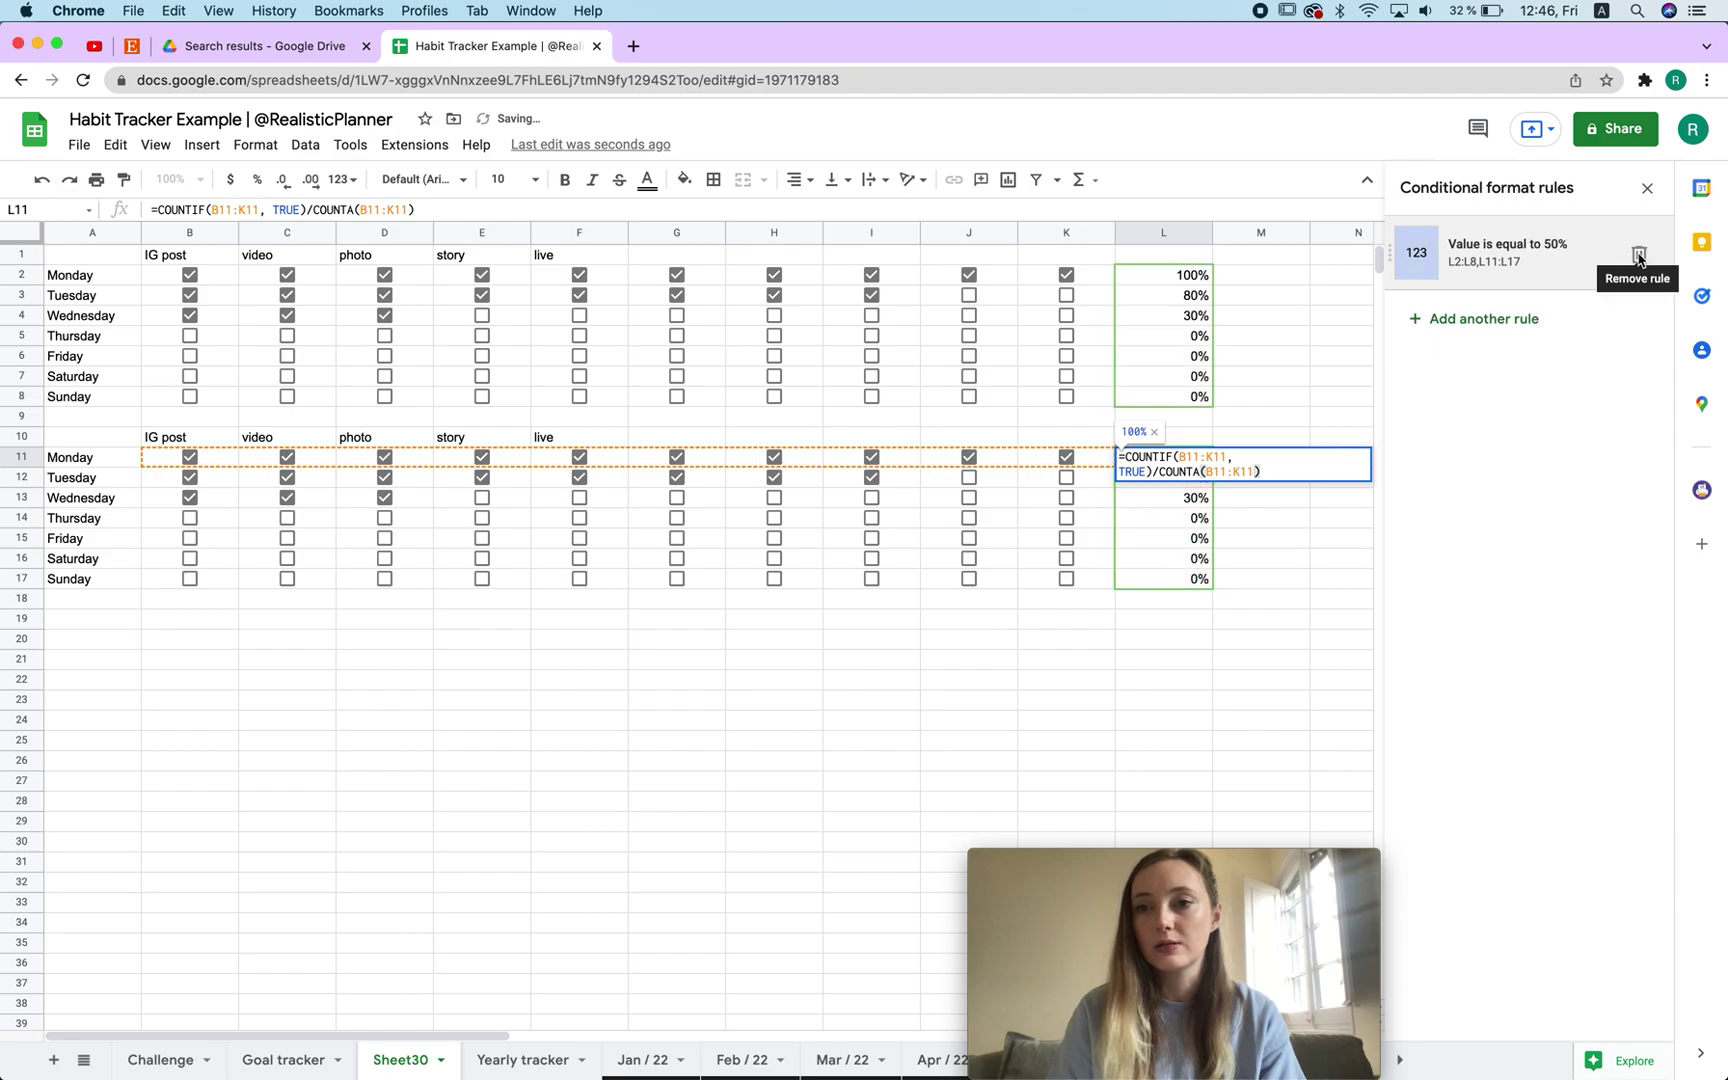
left_click(1643, 253)
left_click(1163, 742)
left_click(1172, 460)
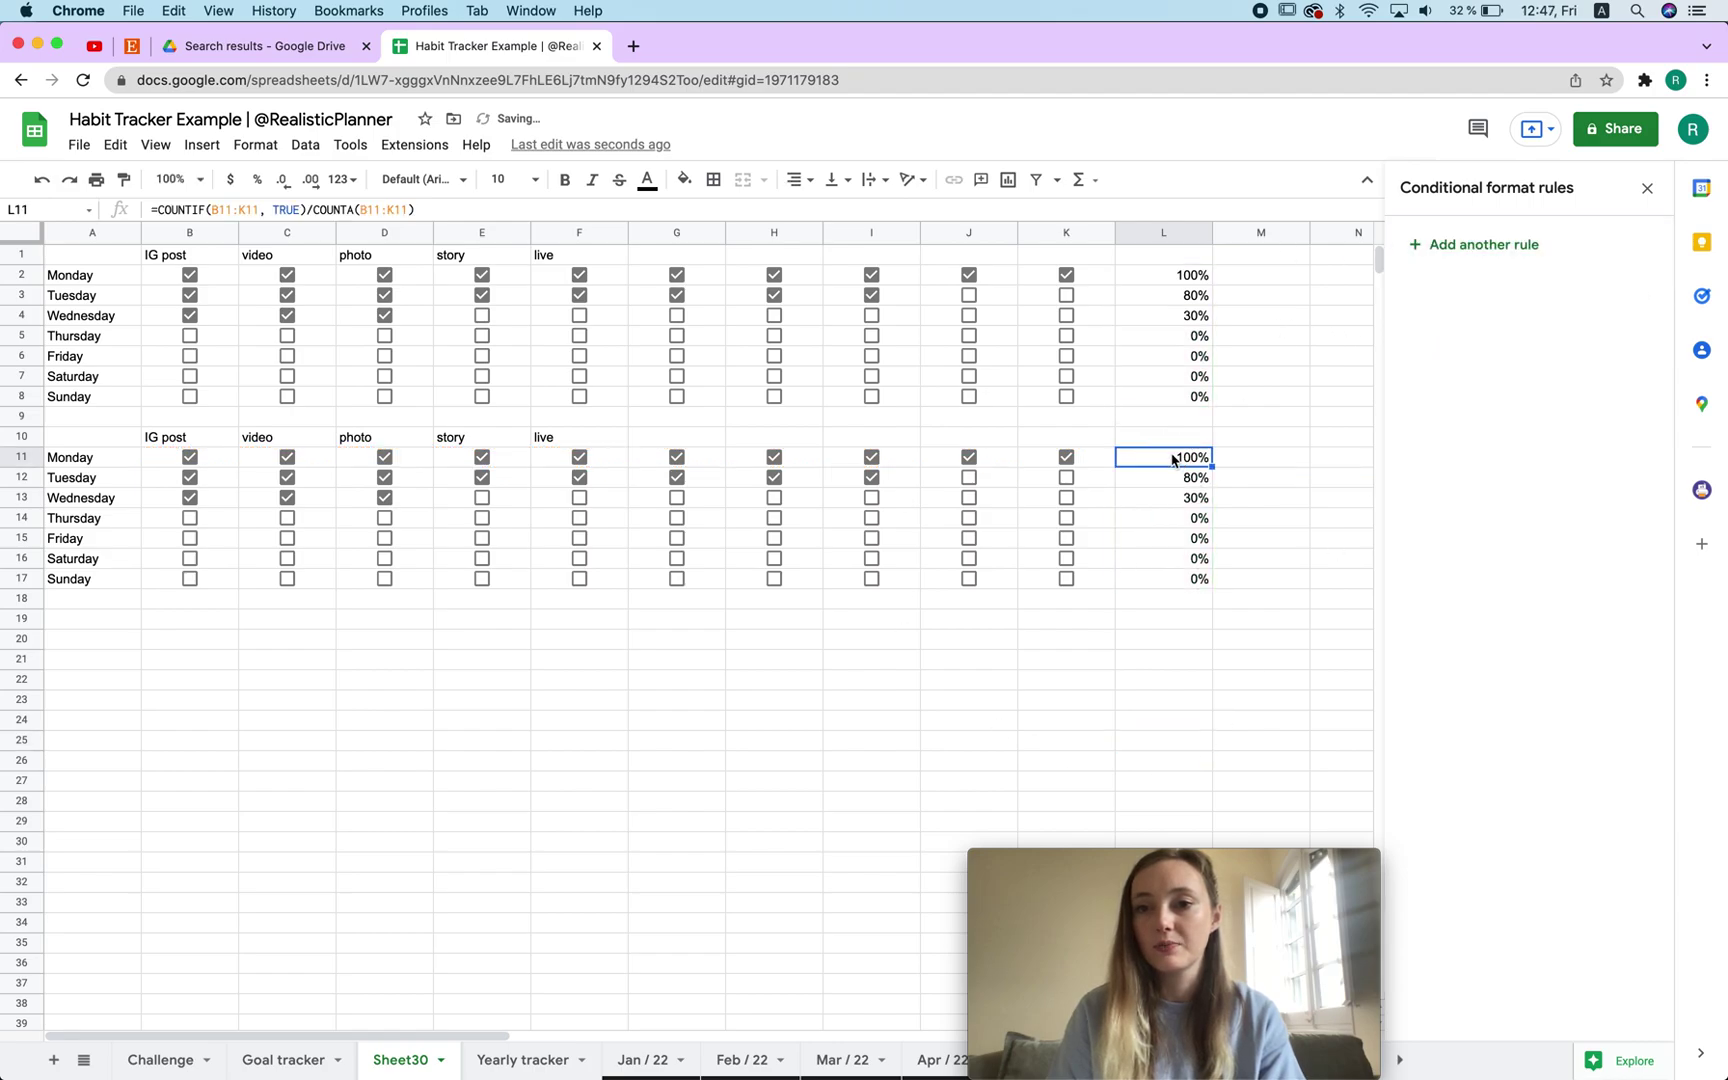
double_click(1172, 457)
Step: Create a colour scale rule, initially applied to B11:K17
left_click(1515, 245)
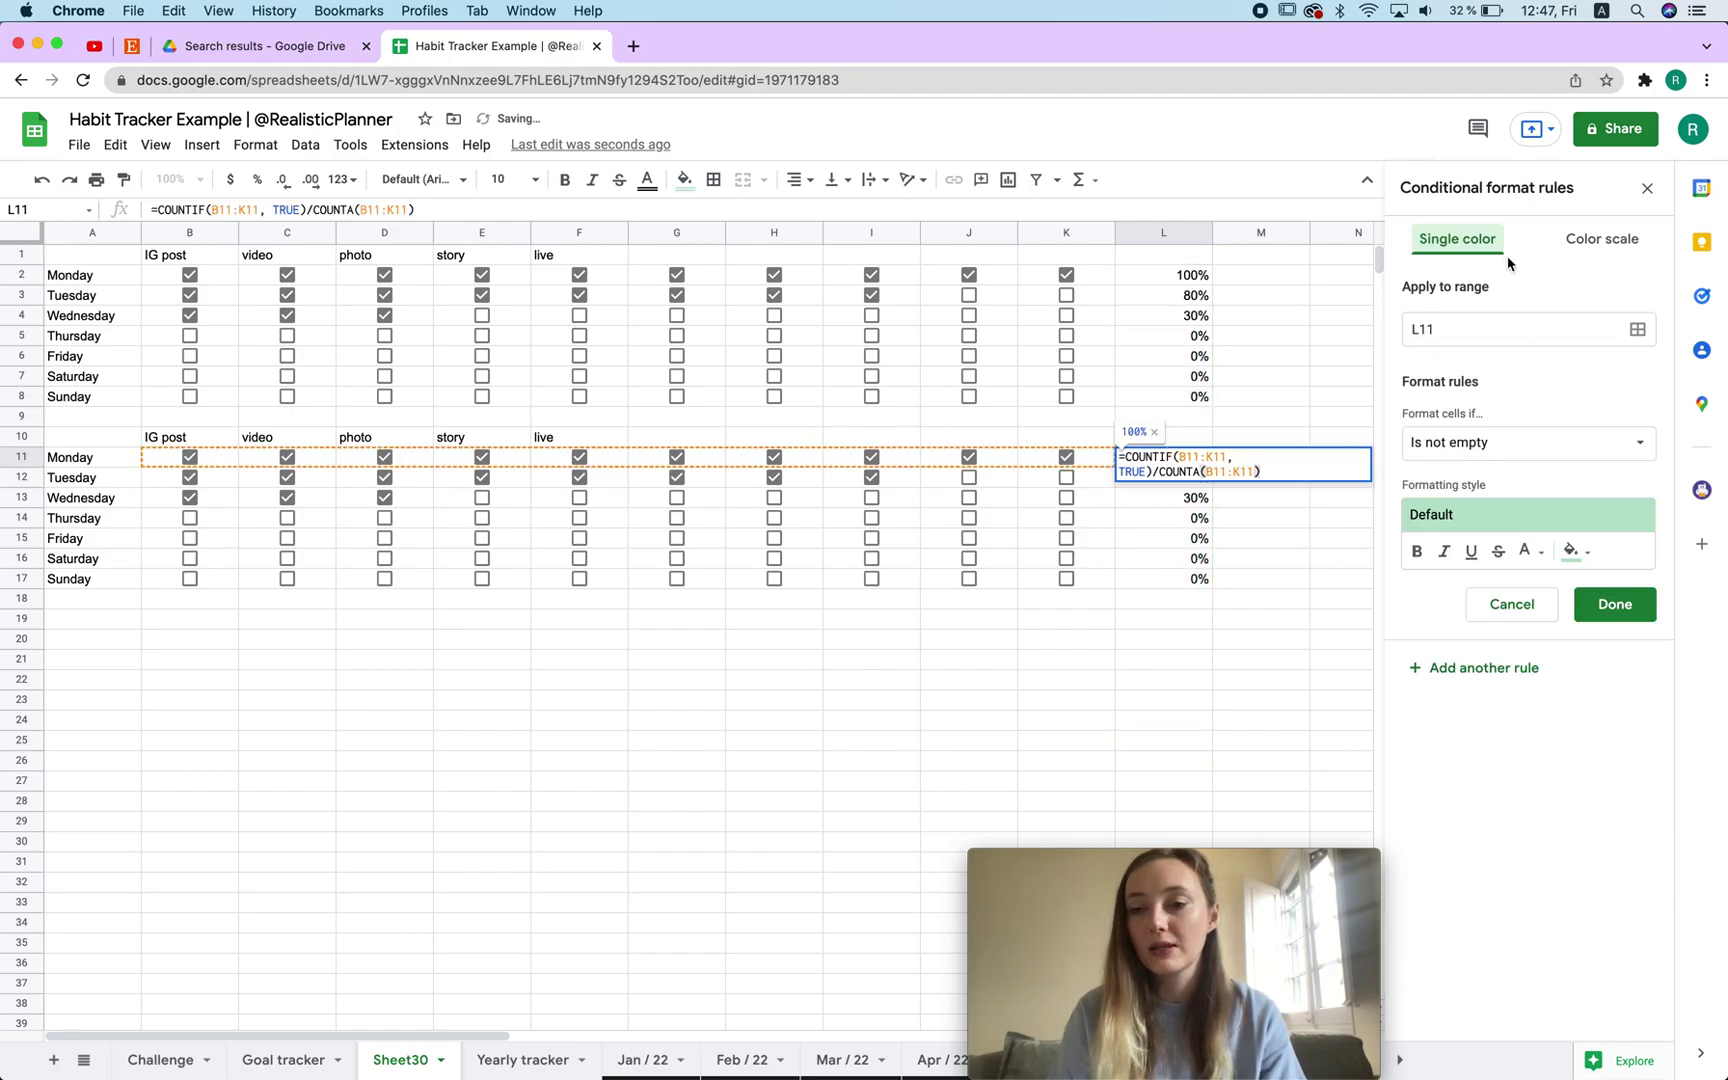
left_click(1603, 243)
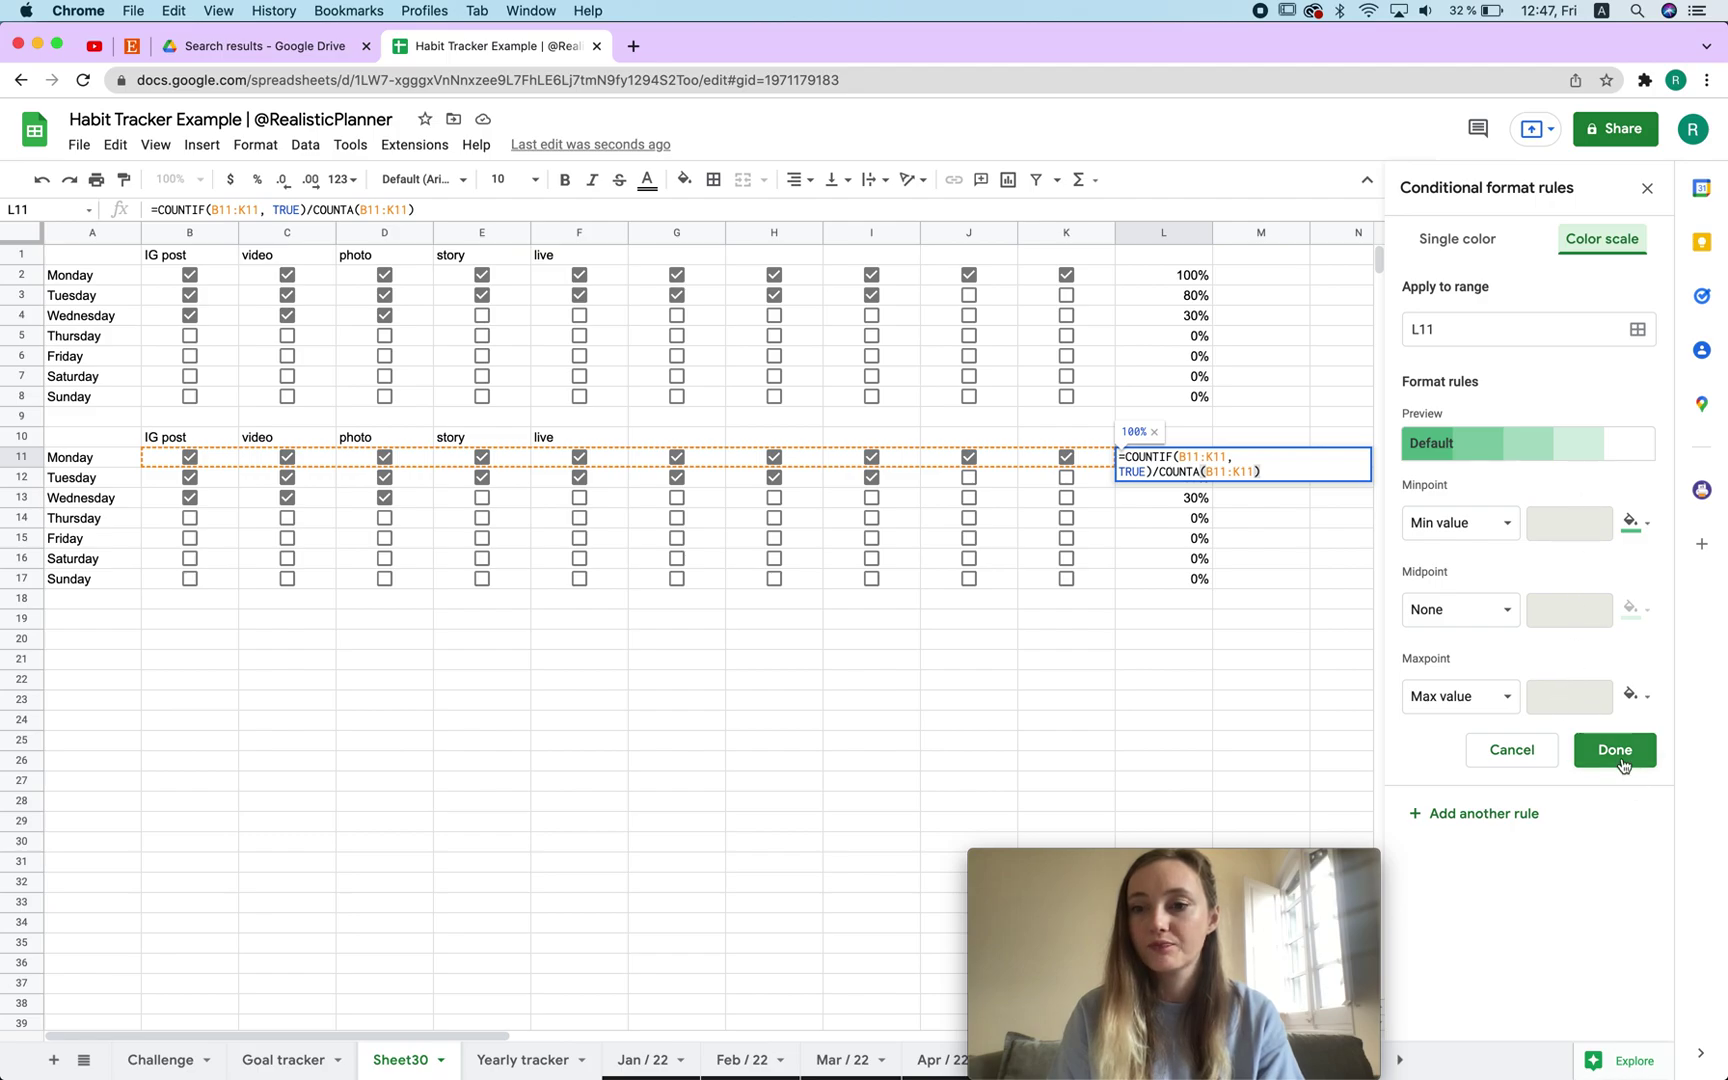
left_click(1637, 329)
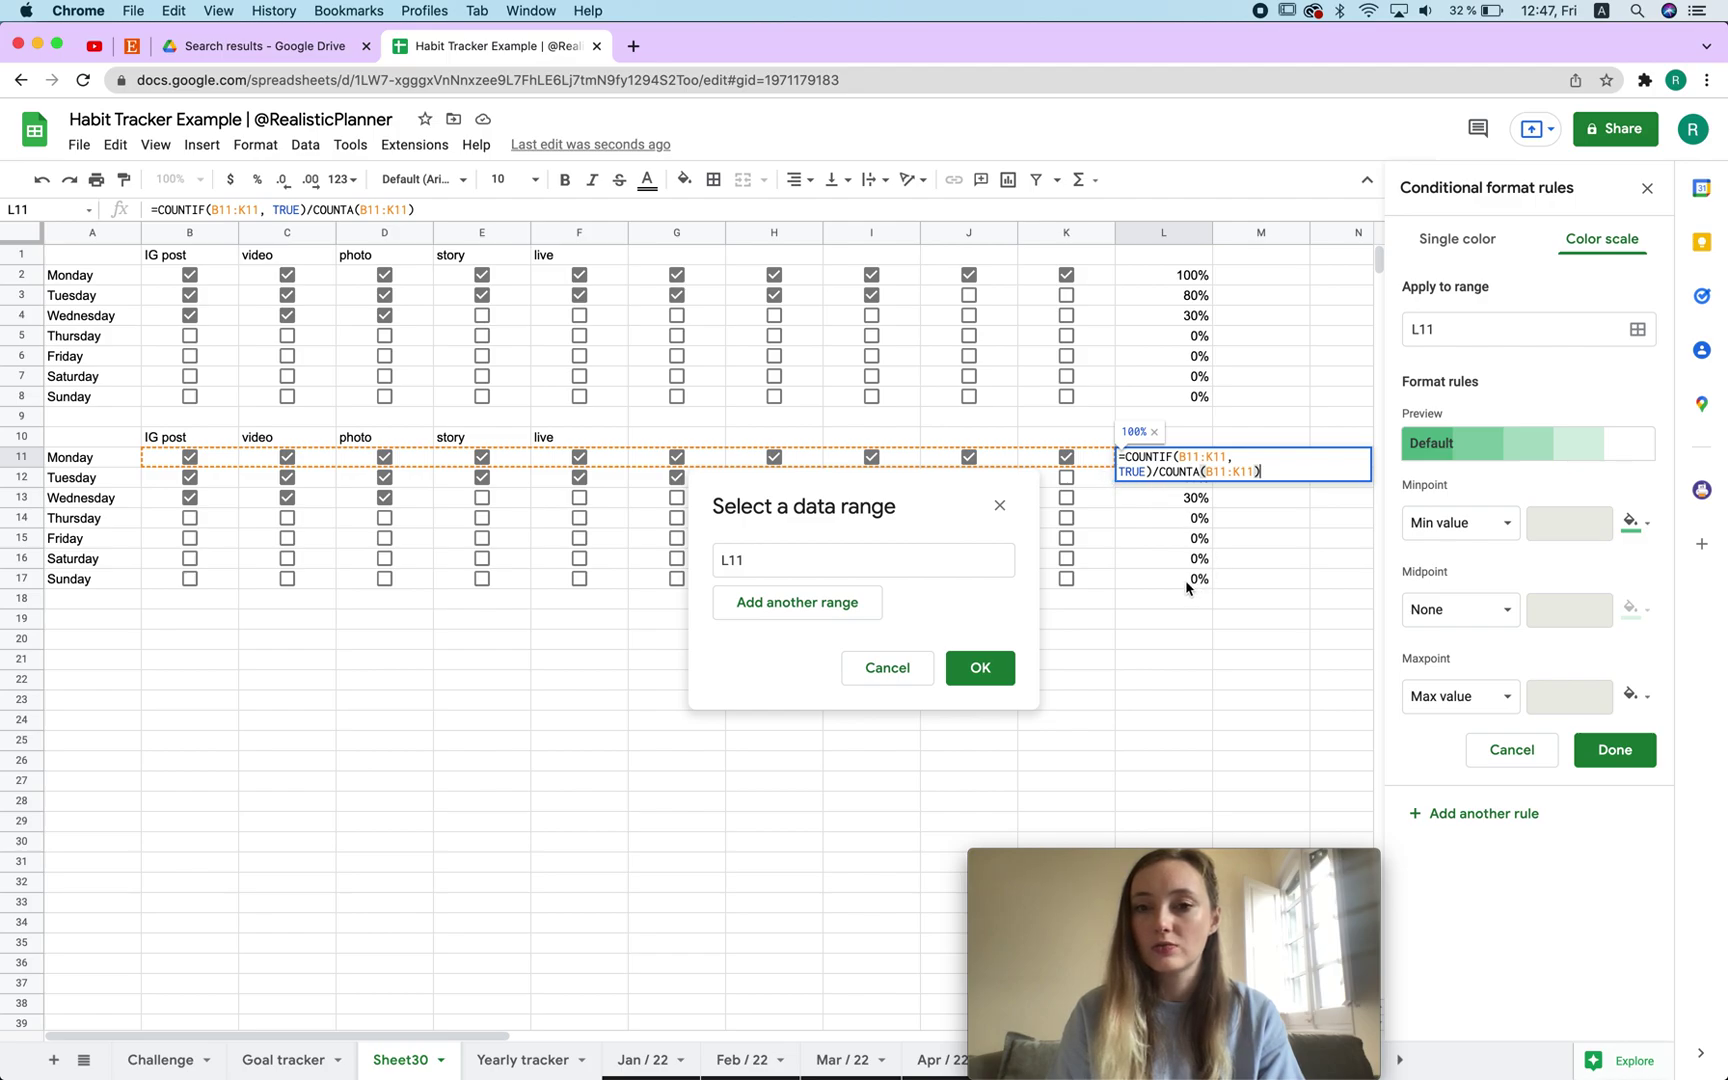
left_click_drag(1187, 587, 1174, 463)
left_click_drag(195, 458, 1100, 590)
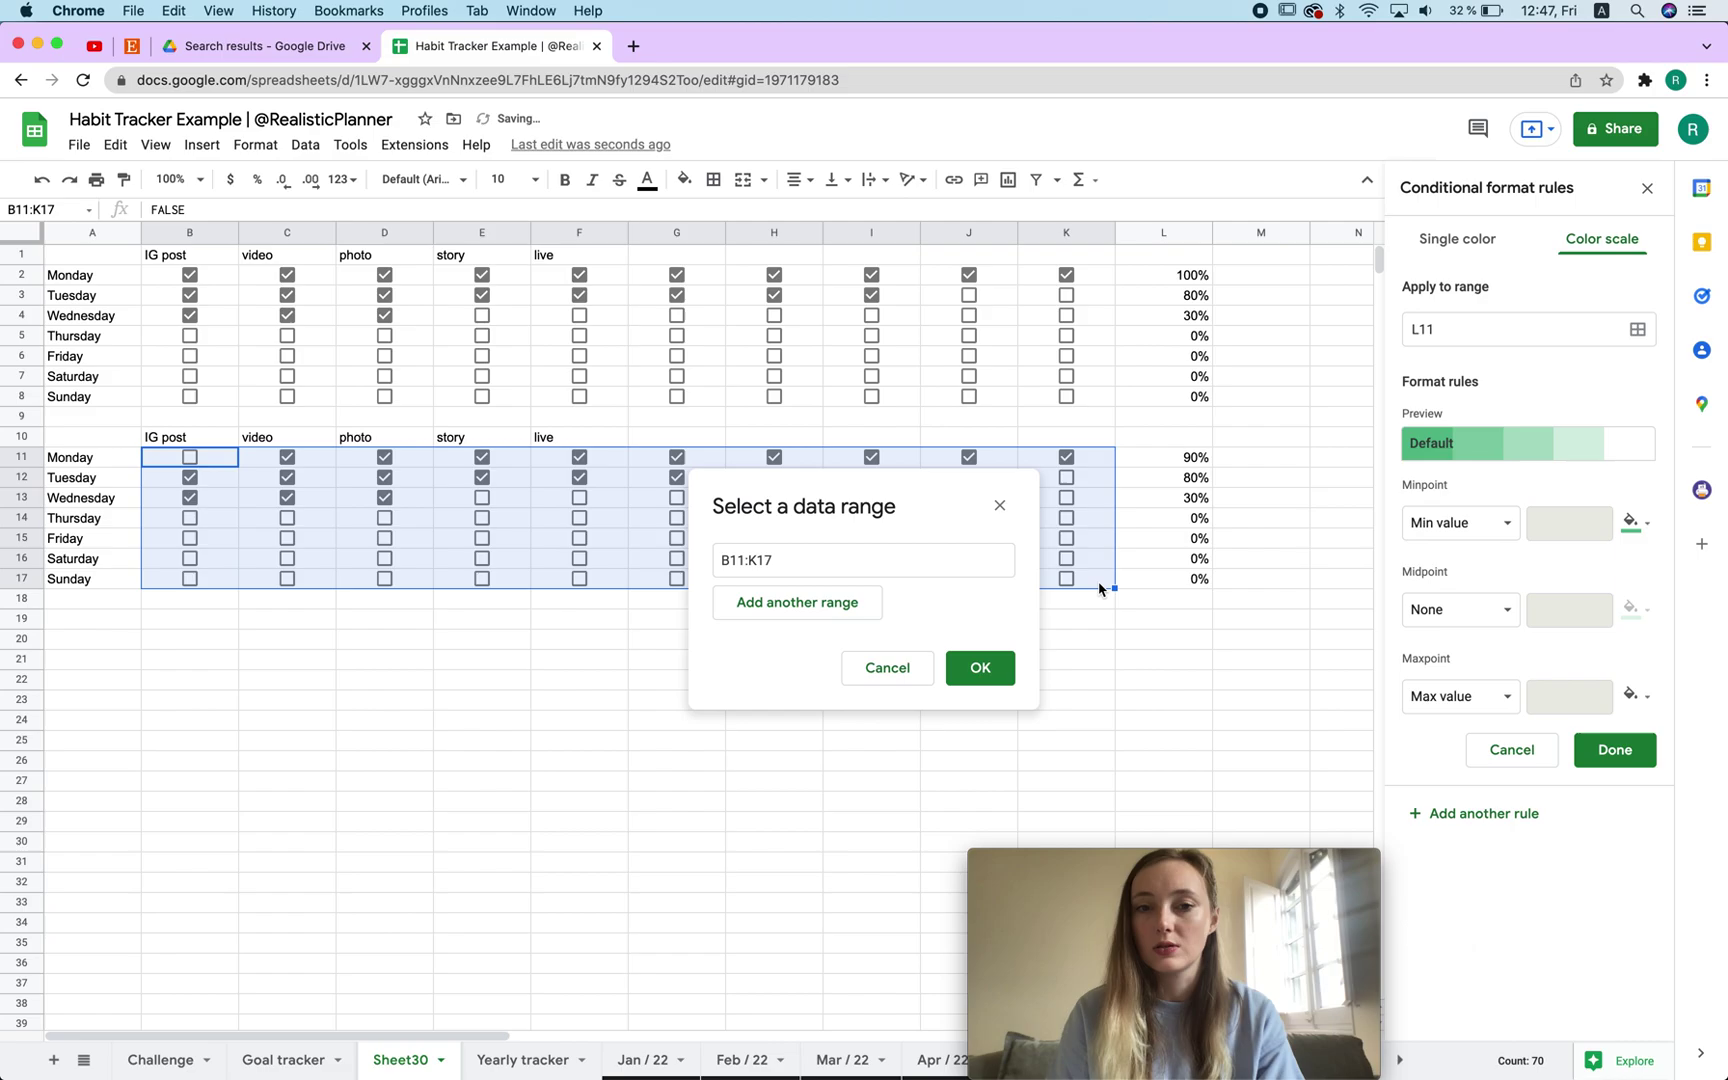
left_click(981, 667)
left_click(1614, 749)
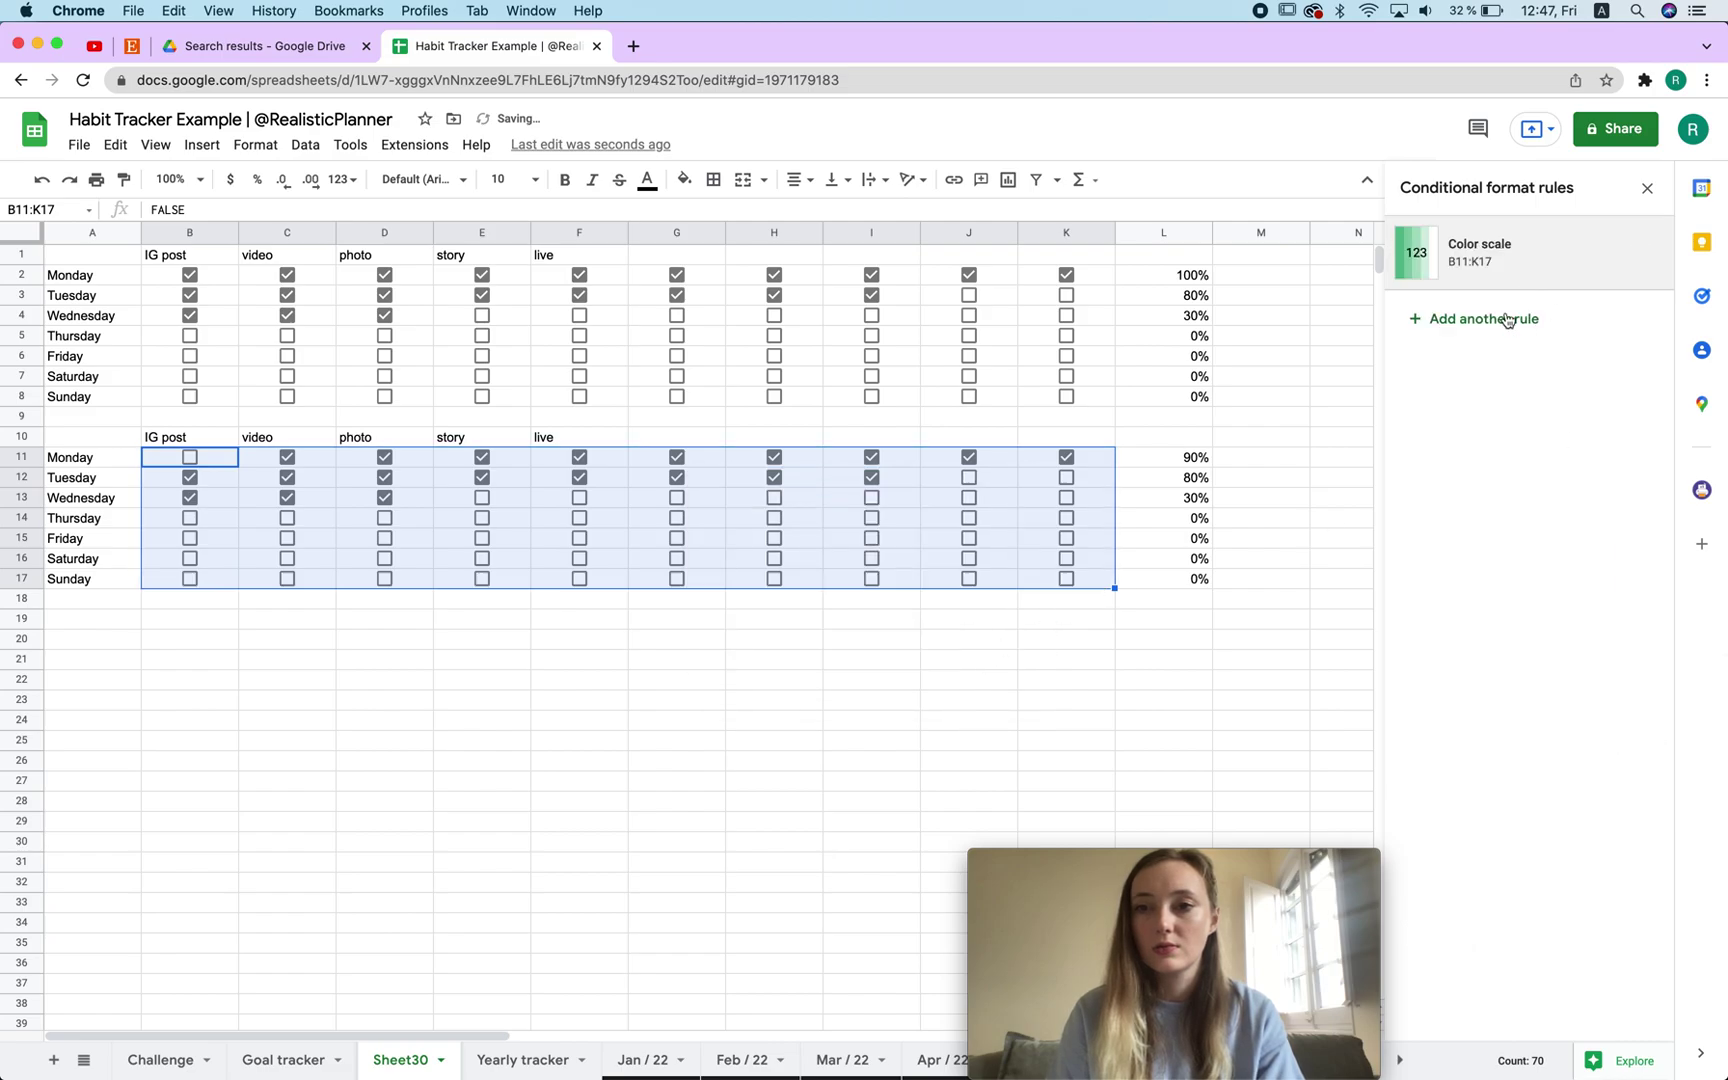
Step: Change the colour scale's range to L11:L17
left_click(1578, 262)
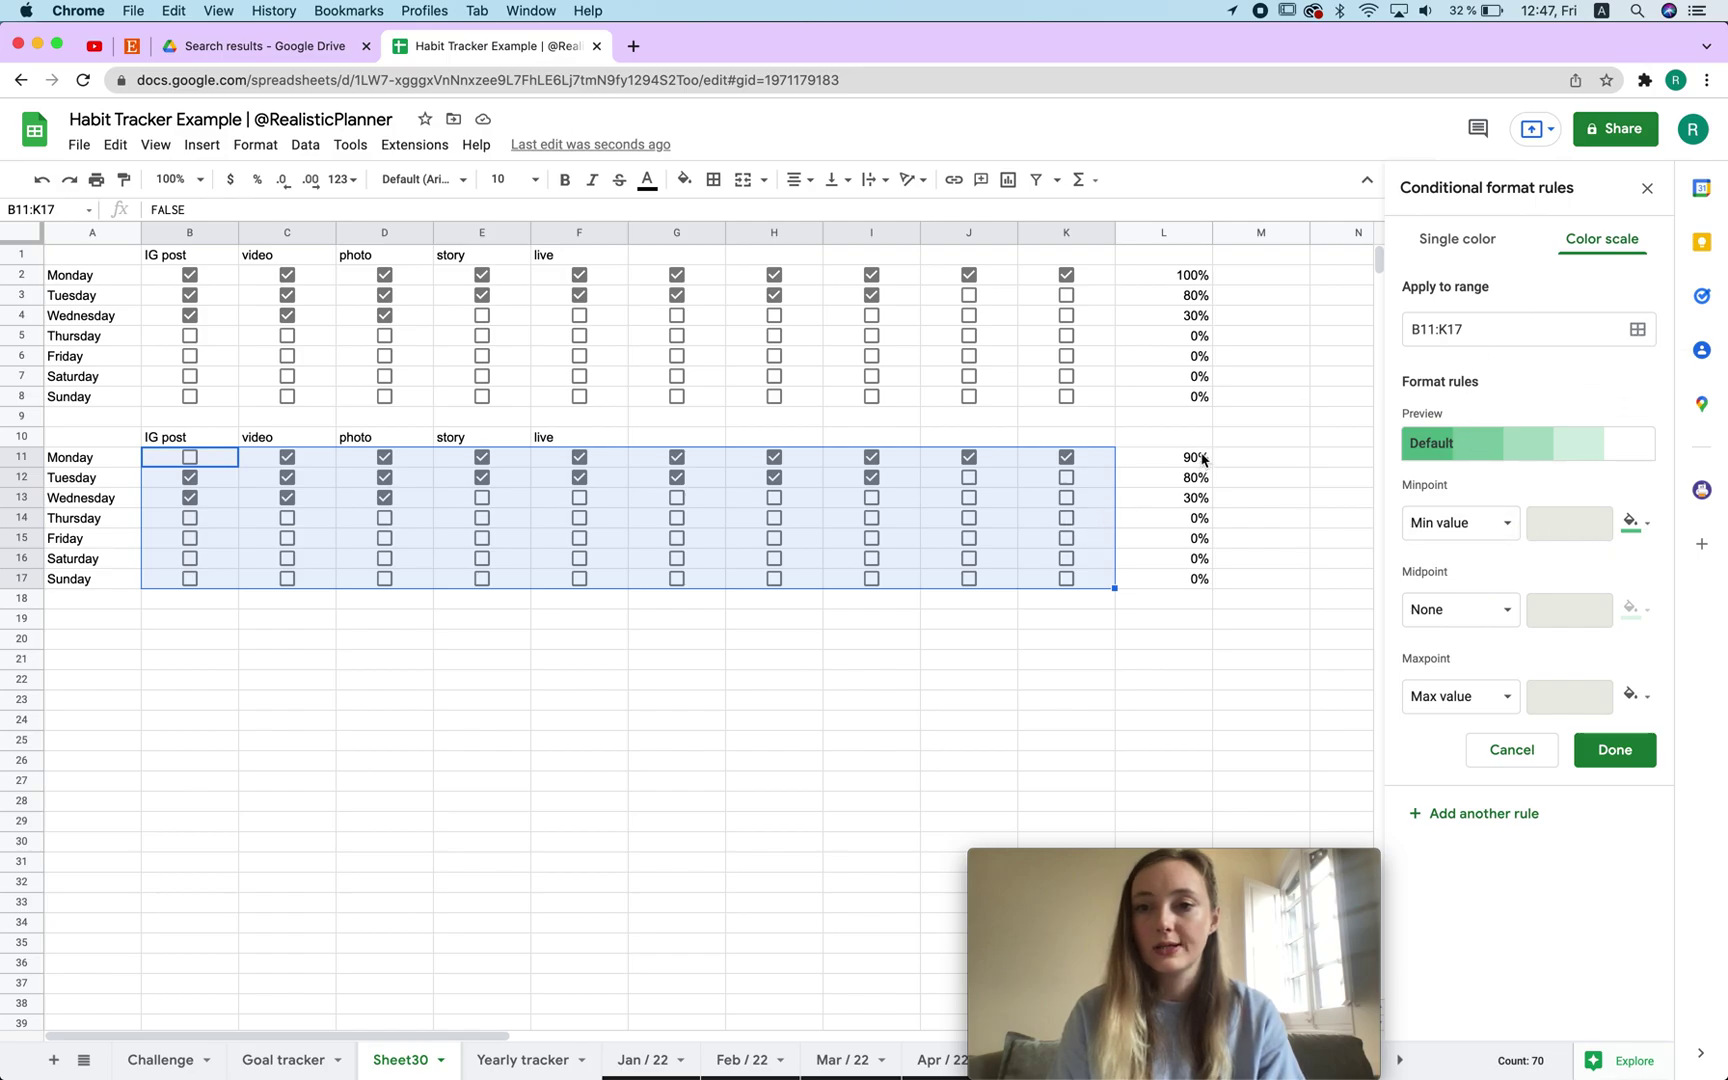
left_click(1637, 329)
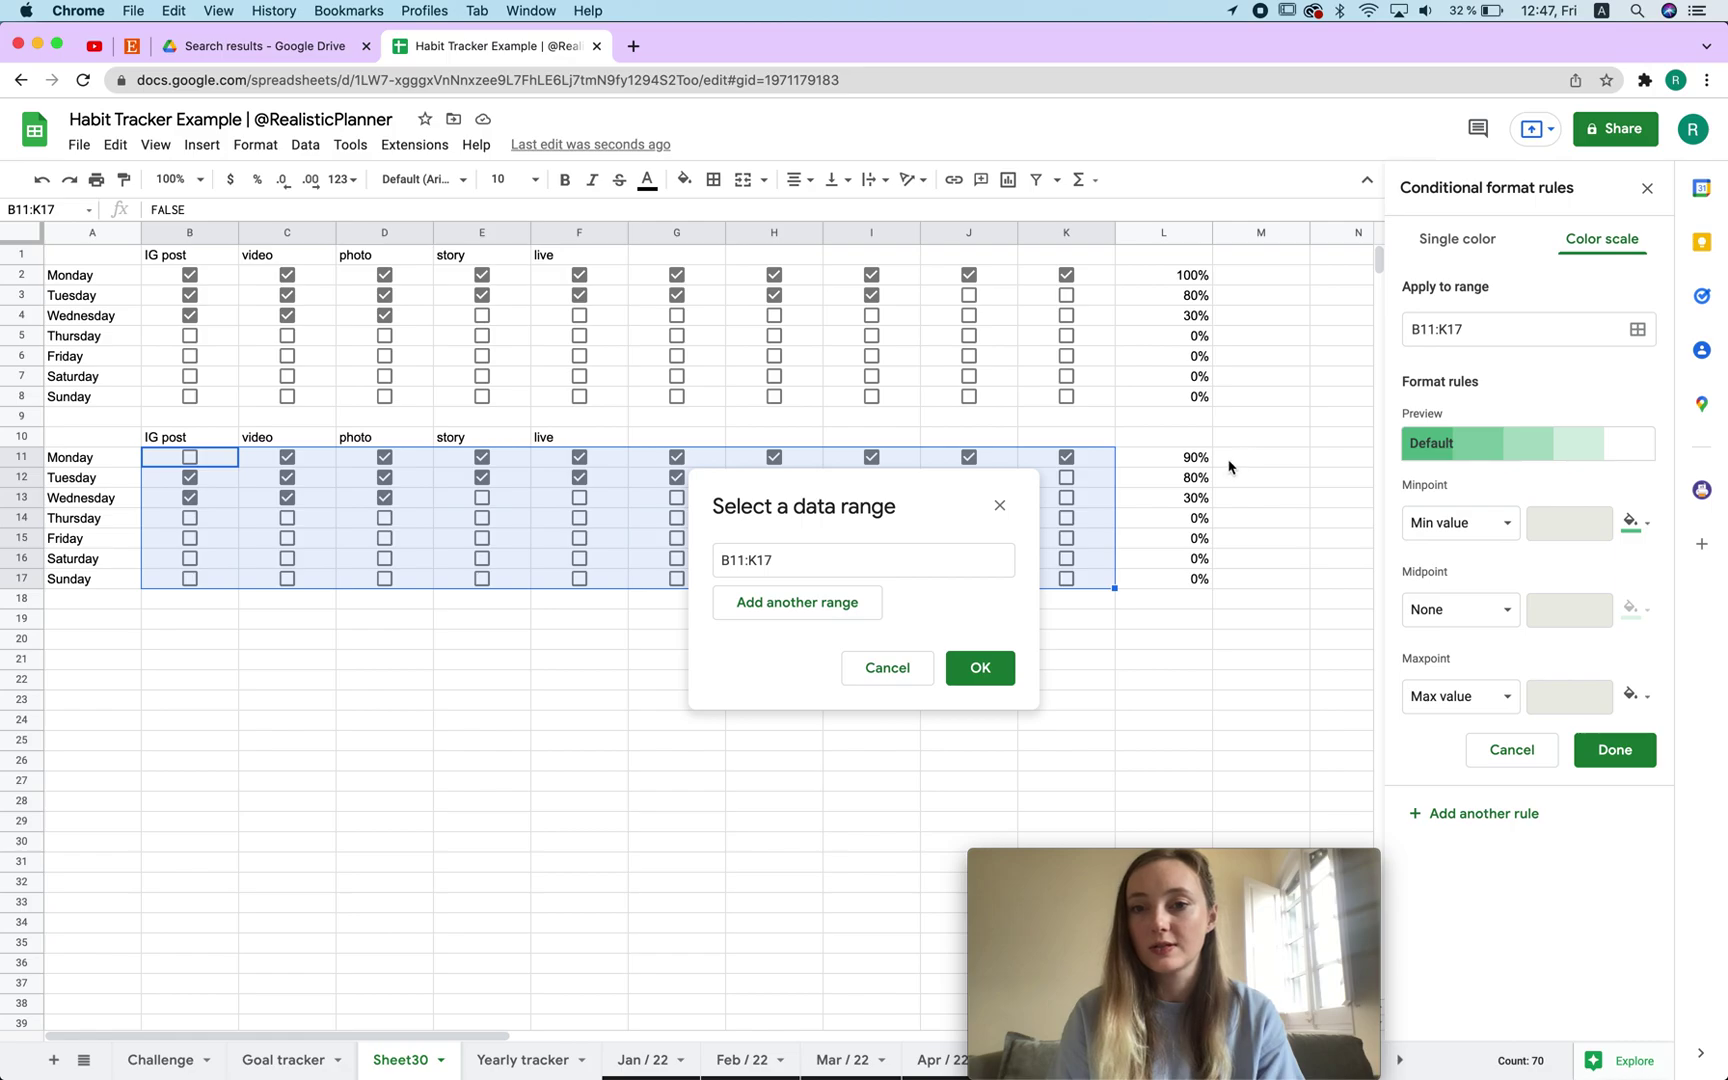
left_click(980, 561)
key("super+a")
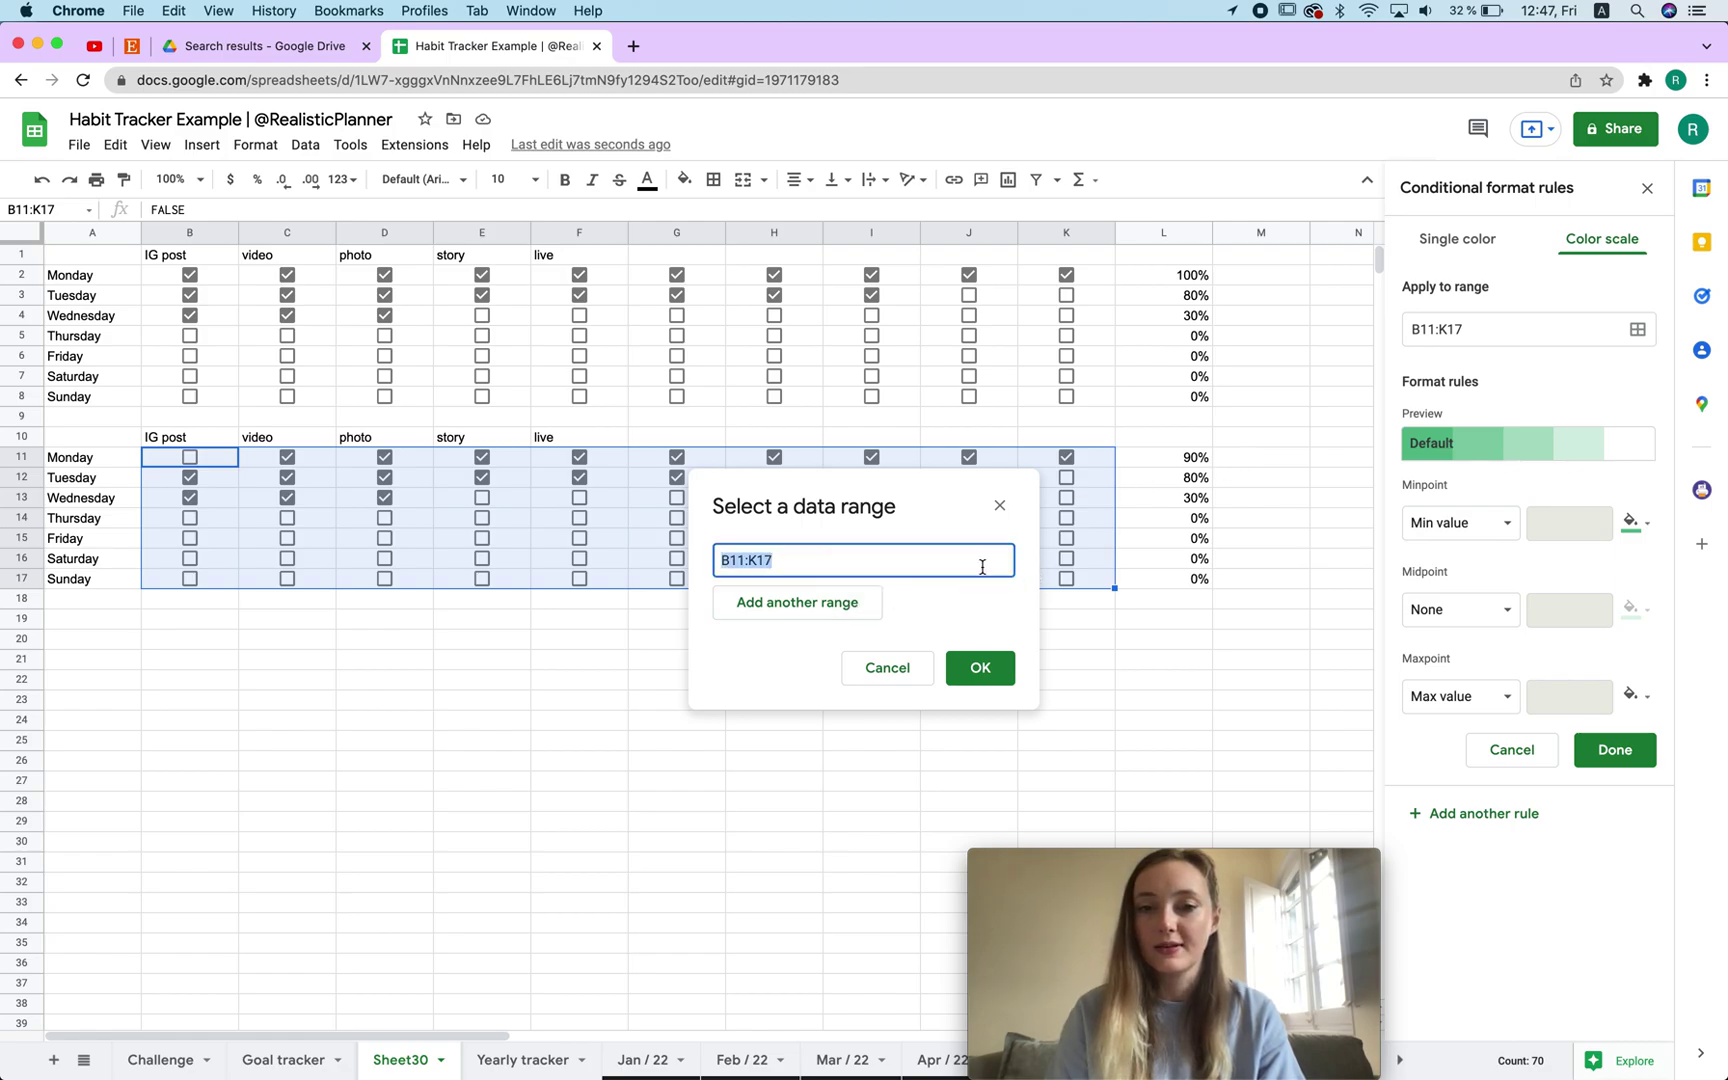
key("BackSpace")
left_click_drag(1197, 457, 1180, 580)
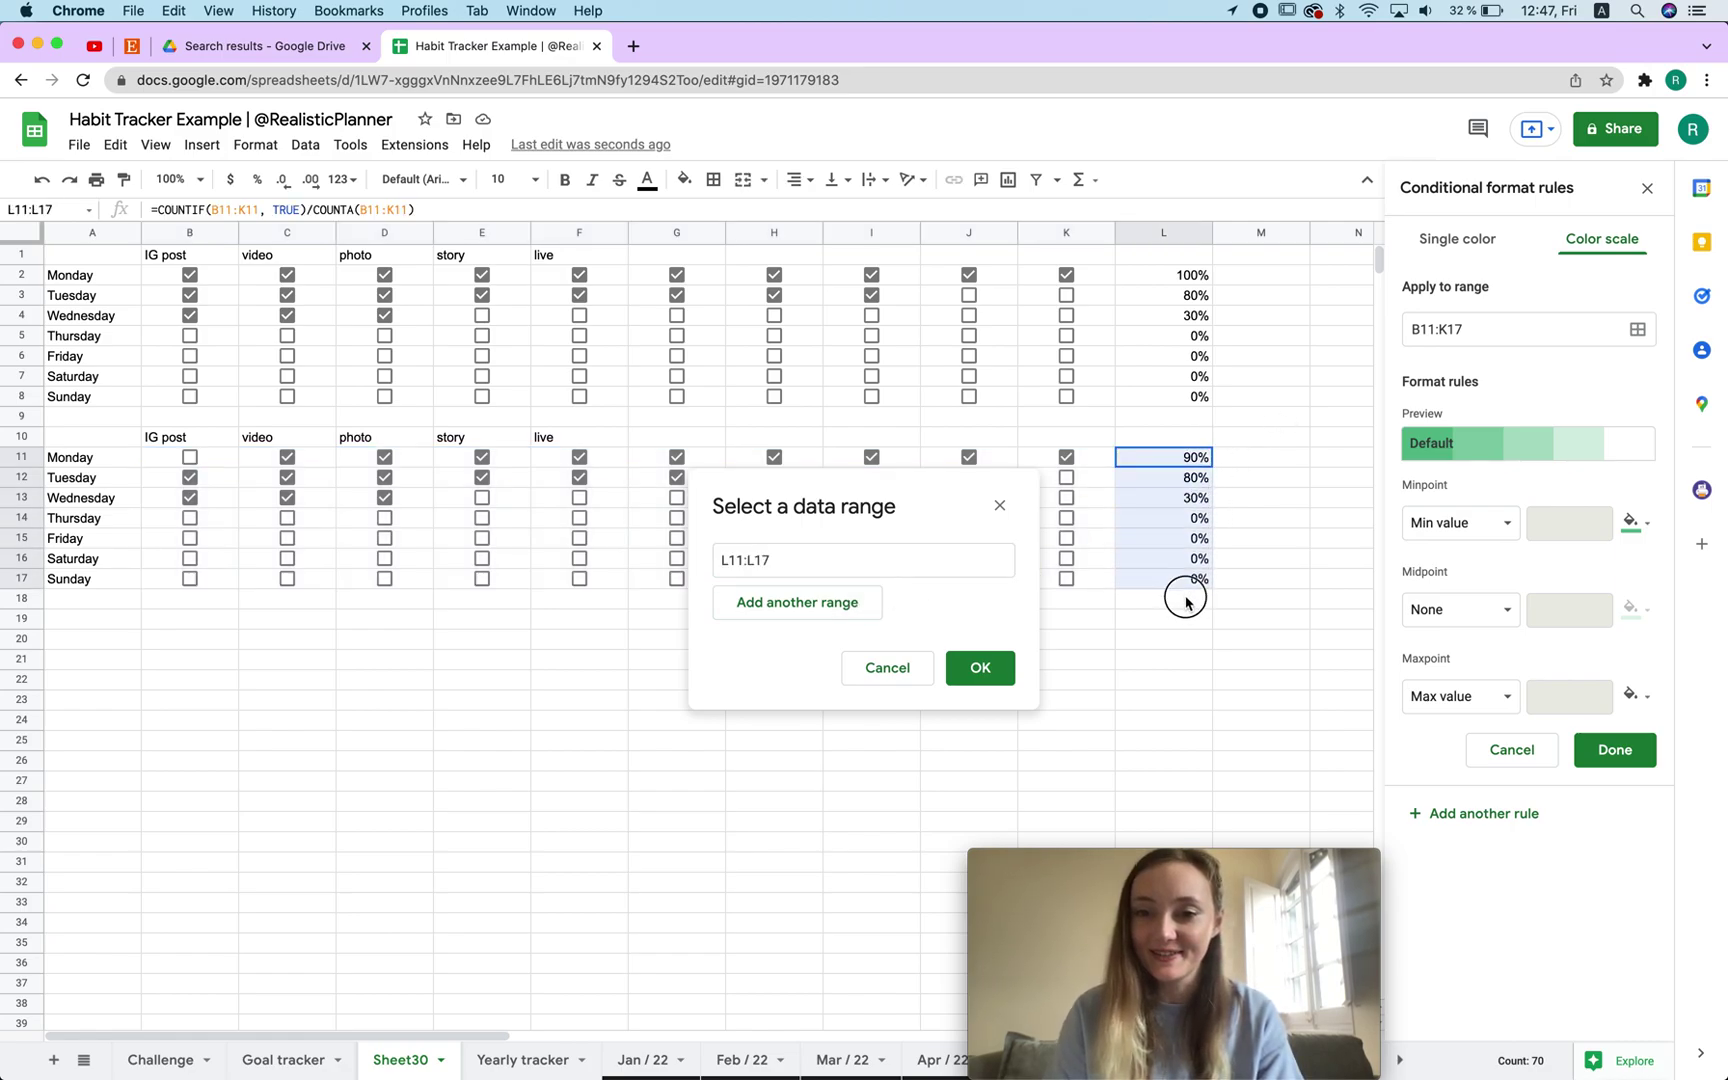
left_click(977, 667)
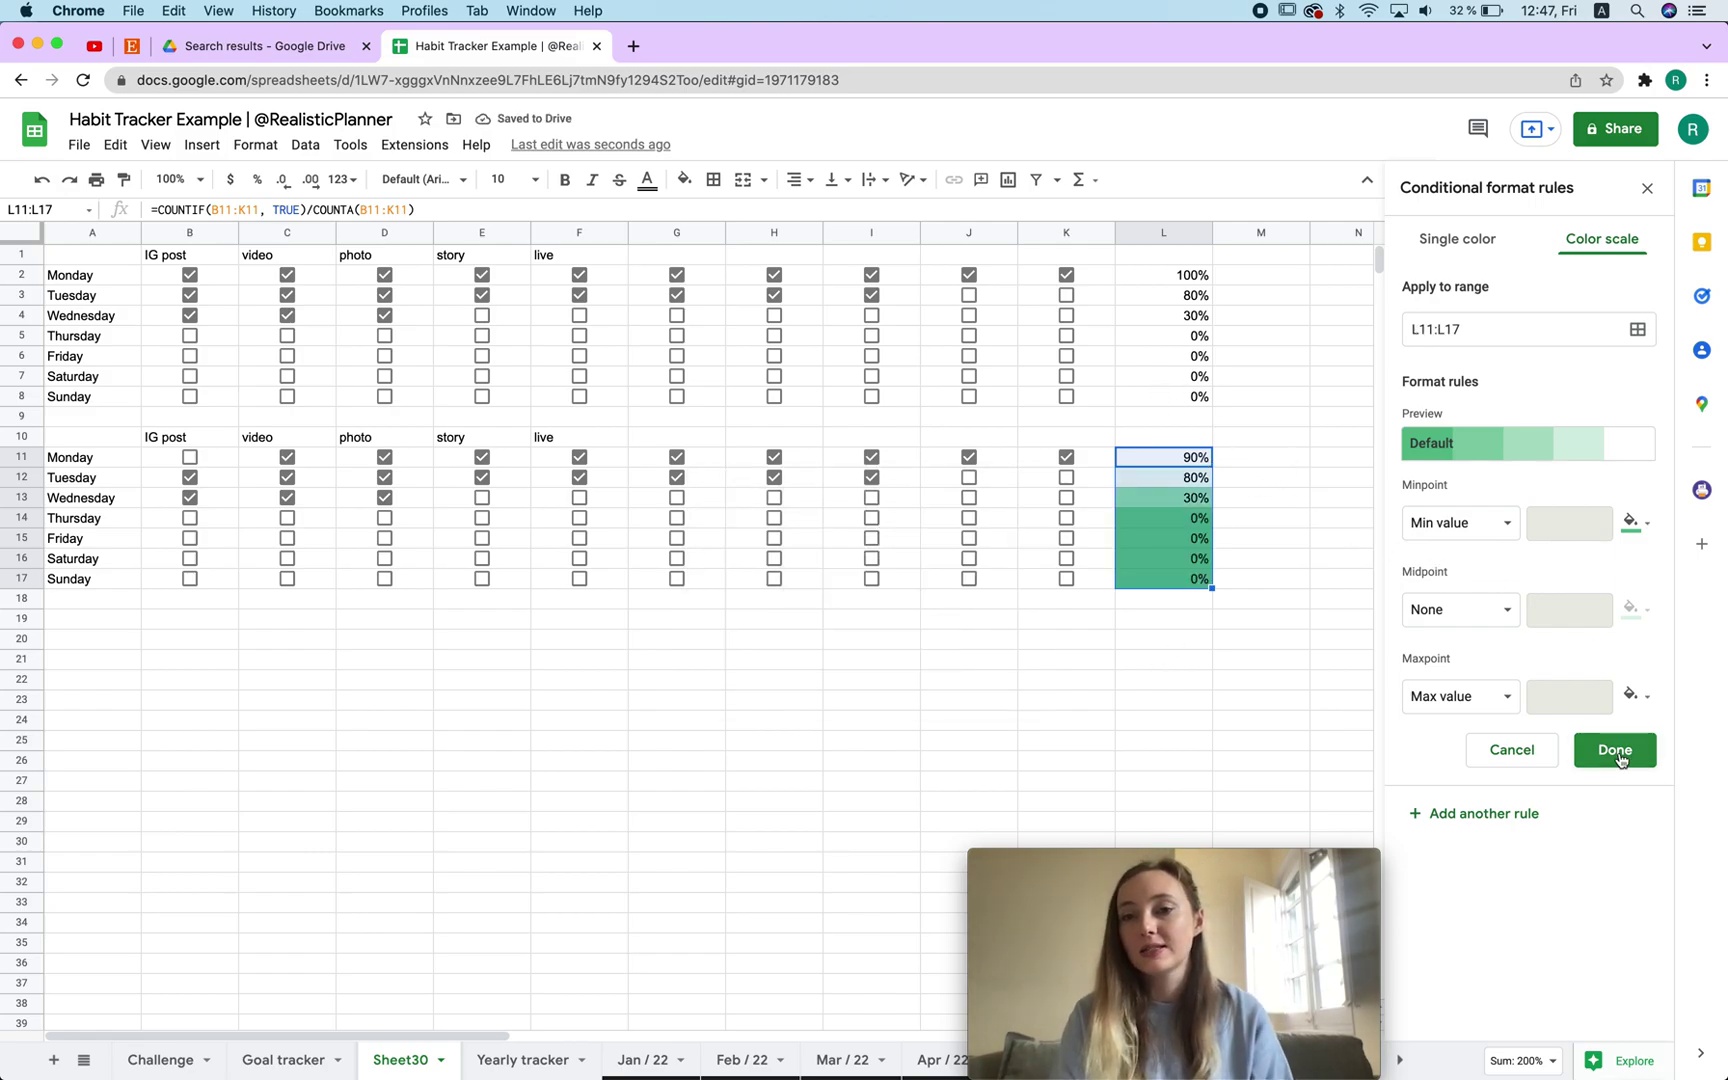
Step: Set the colour scale's minpoint to rose and maxpoint to light pink
left_click(1634, 524)
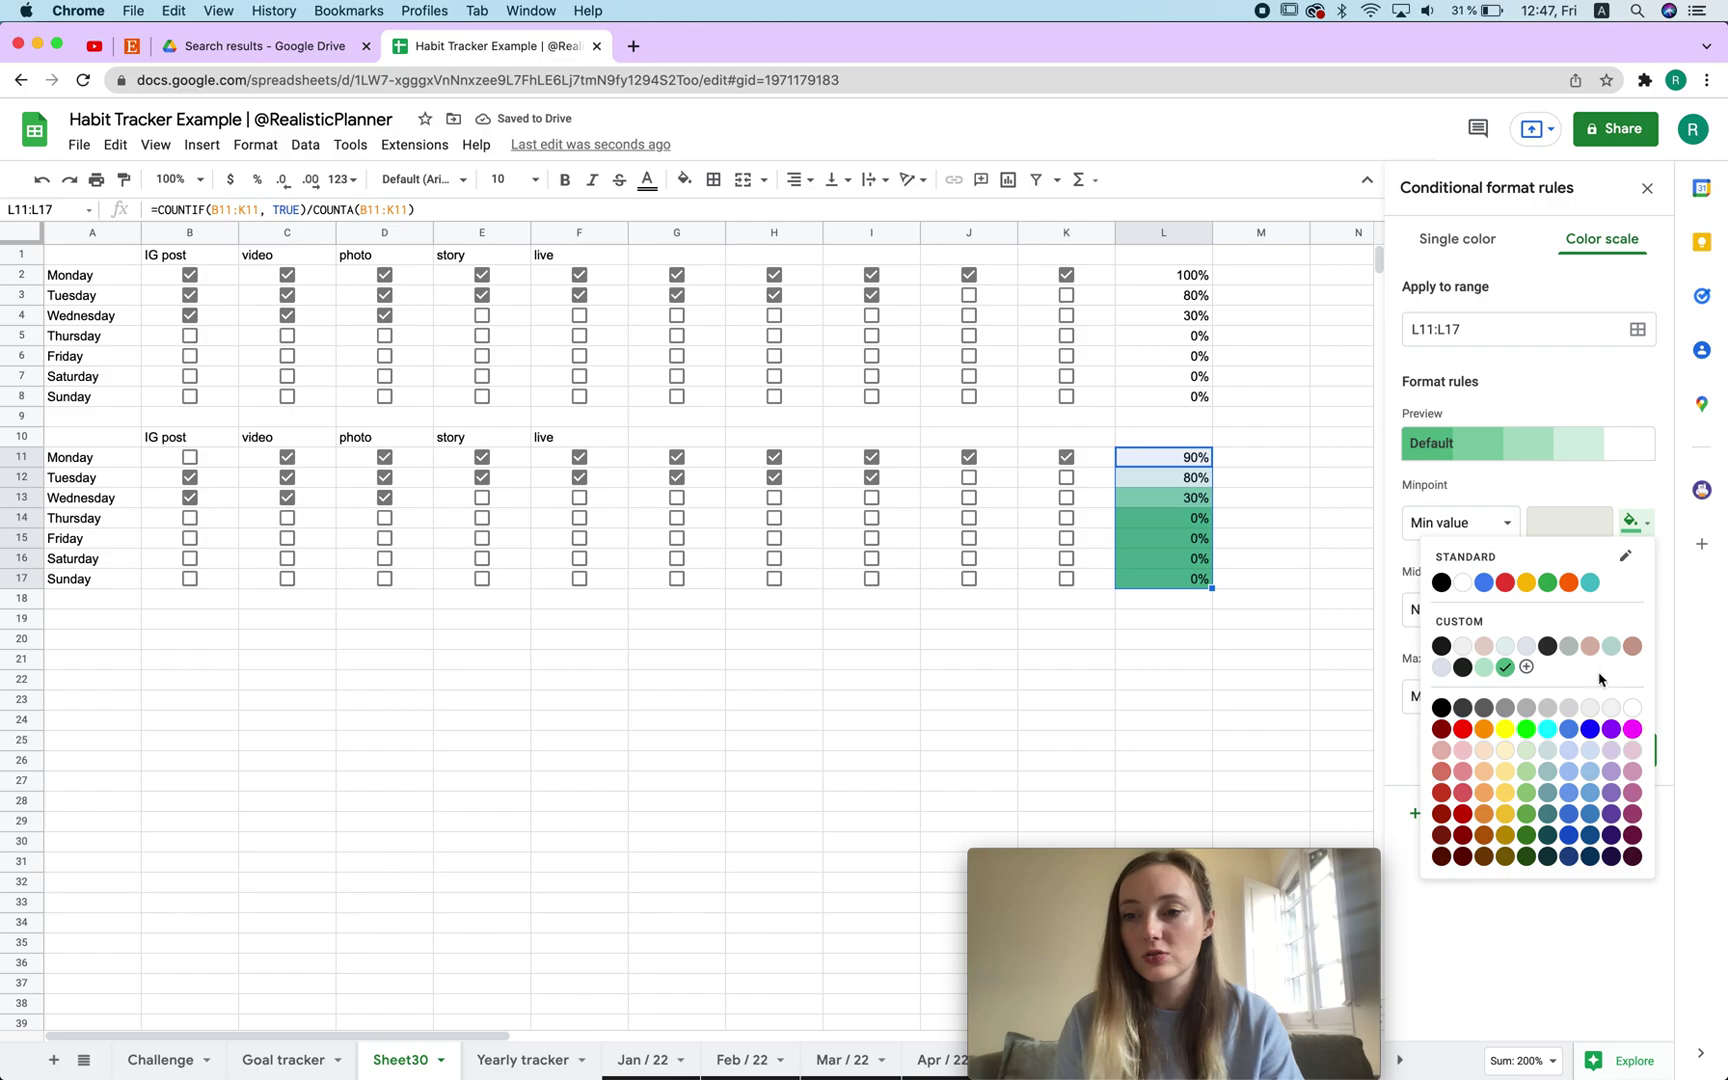
left_click(1630, 648)
left_click(1628, 696)
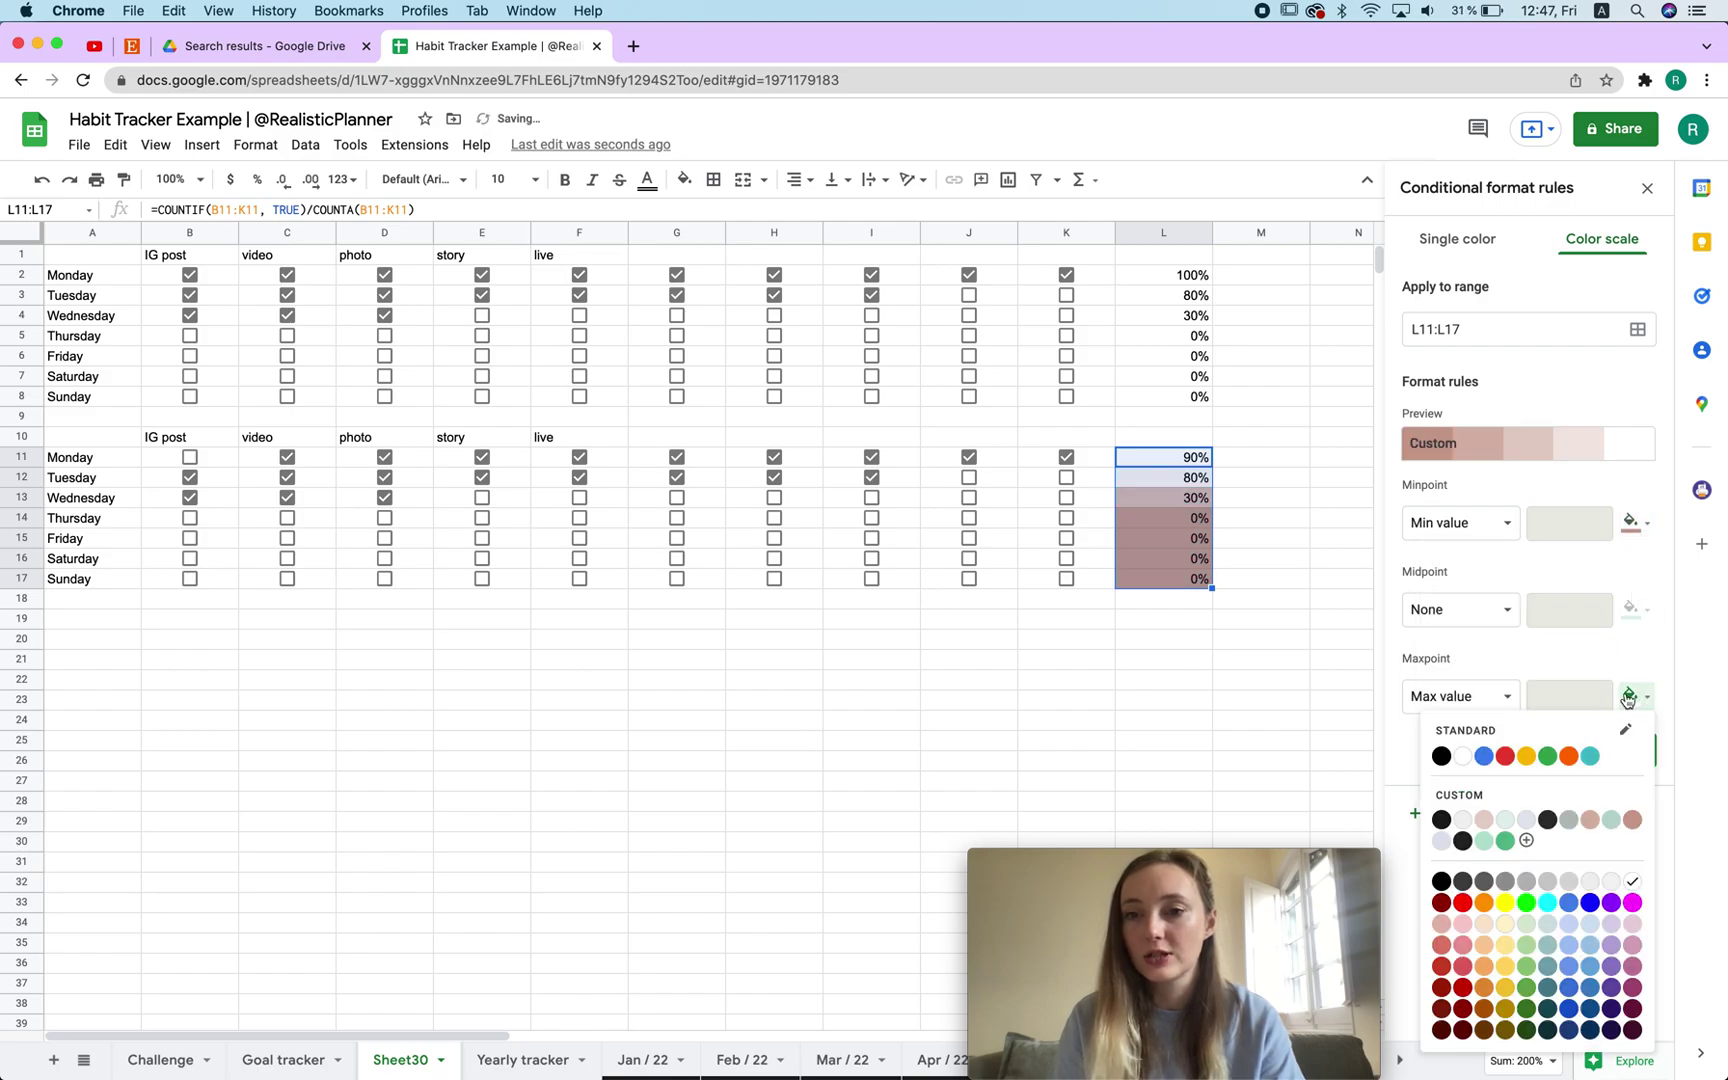
left_click(1456, 932)
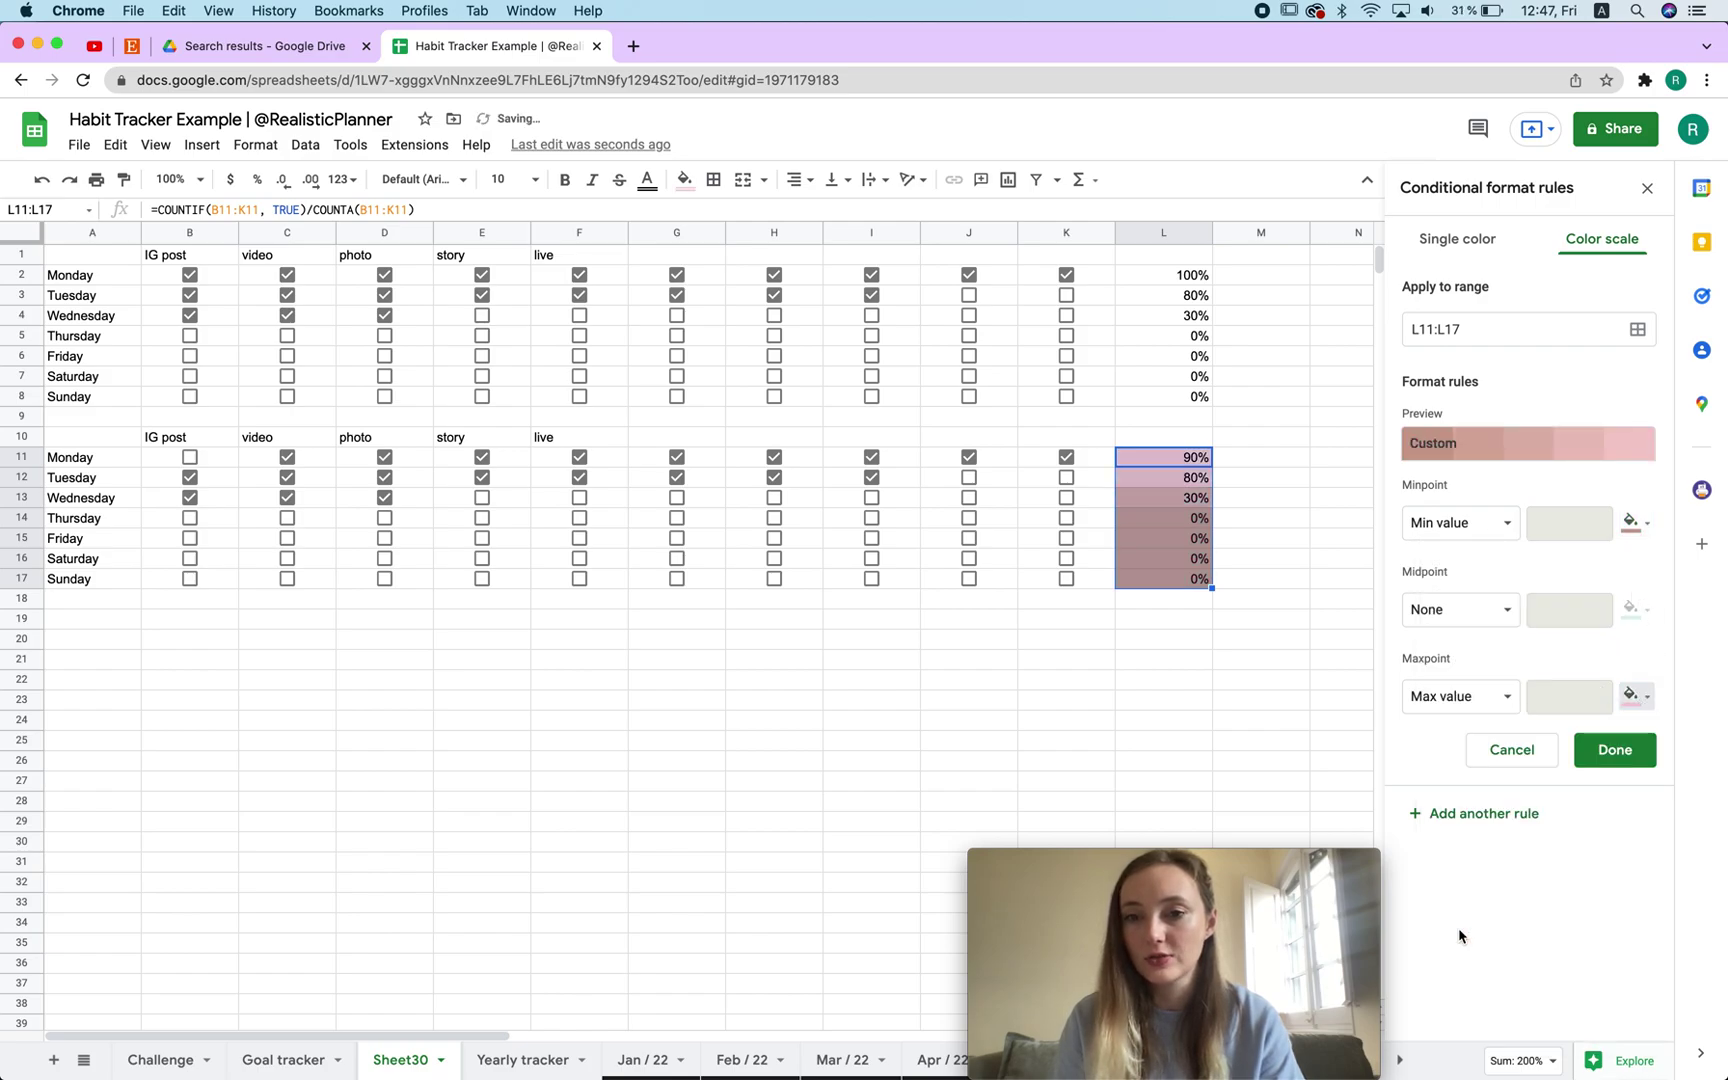
left_click(1614, 750)
left_click(1137, 710)
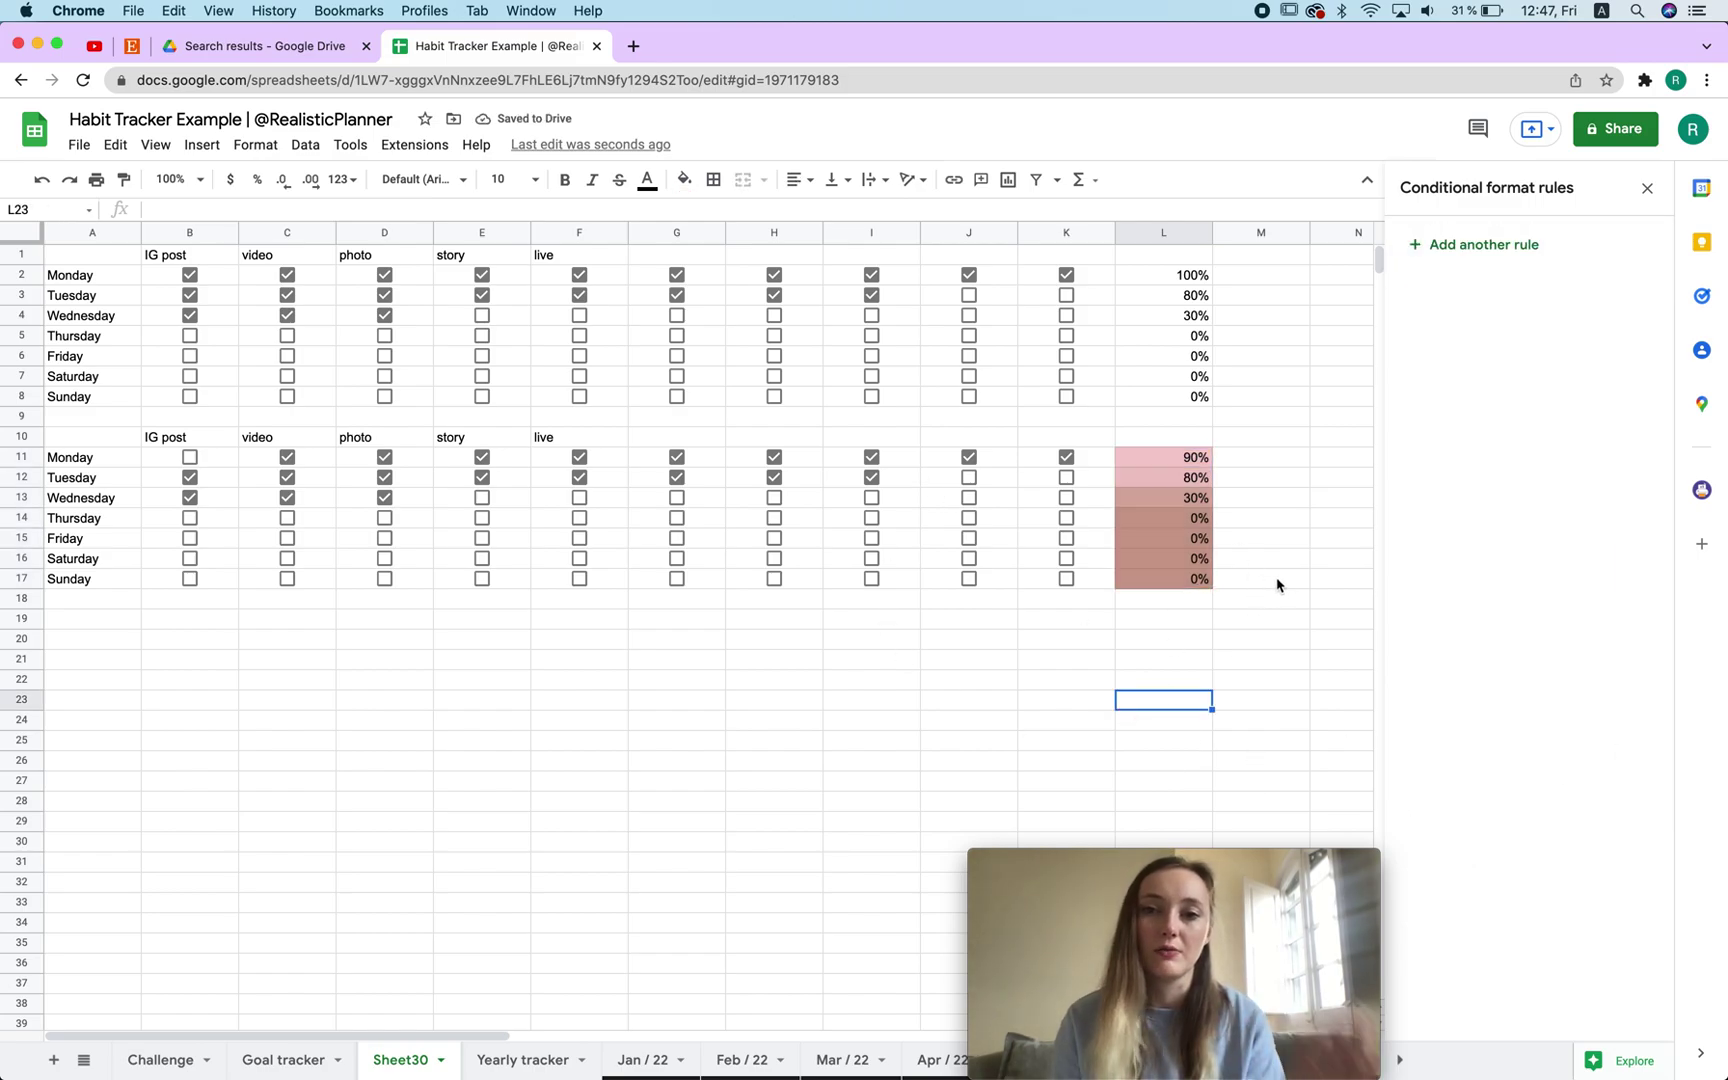
Step: Tick Thursday's habit checkboxes in columns E through K of the second table
left_click_drag(1184, 460, 1184, 586)
left_click(1186, 588)
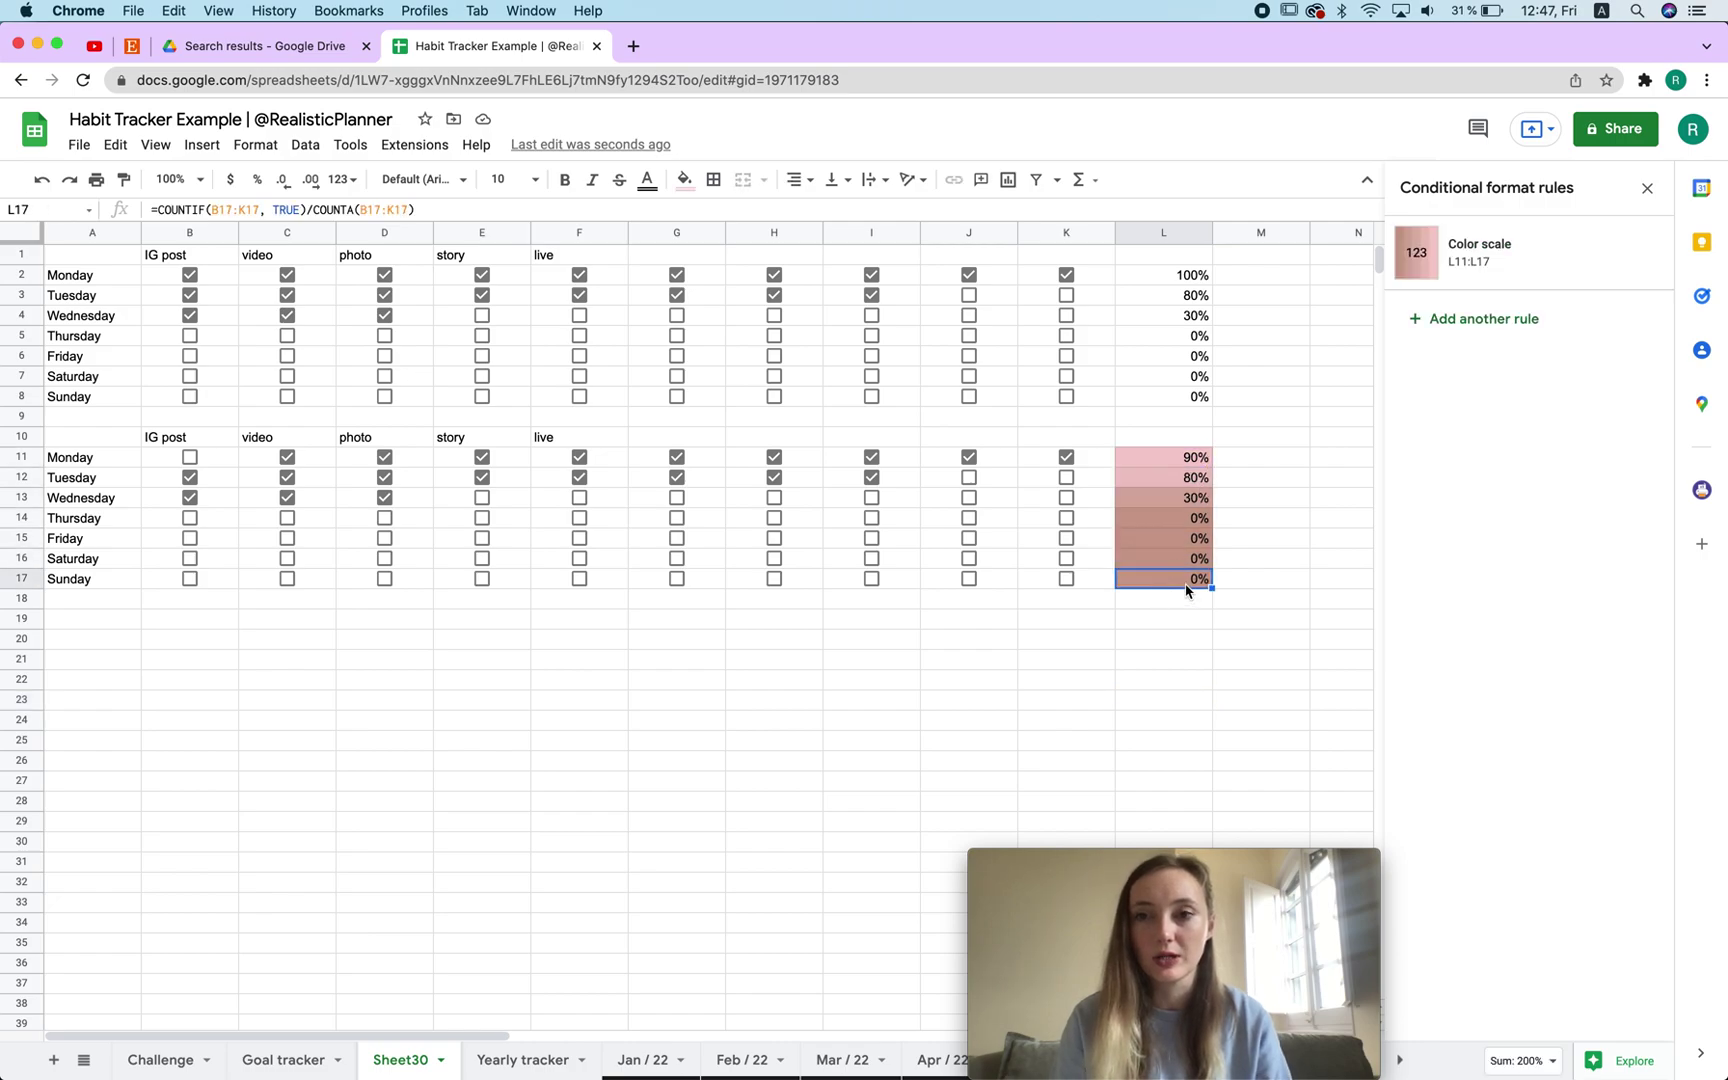
left_click(969, 519)
left_click(1075, 518)
left_click(1068, 518)
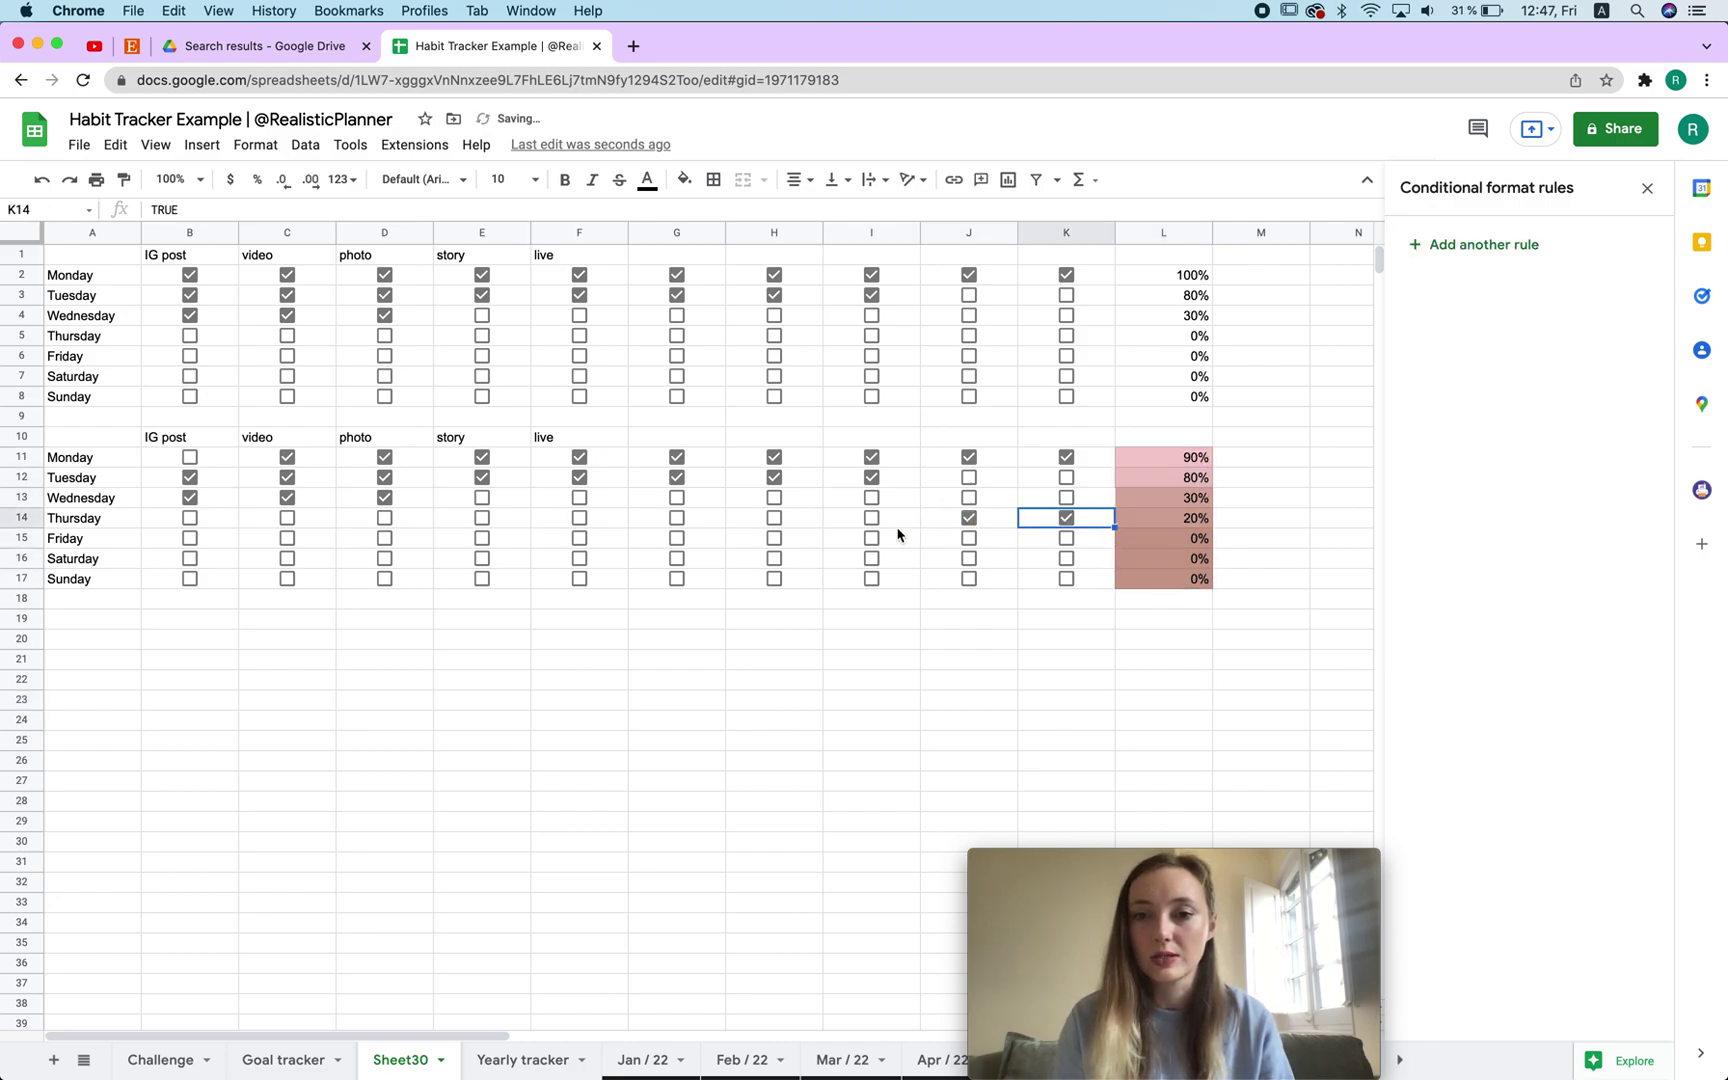
left_click(871, 518)
left_click(774, 520)
left_click(677, 518)
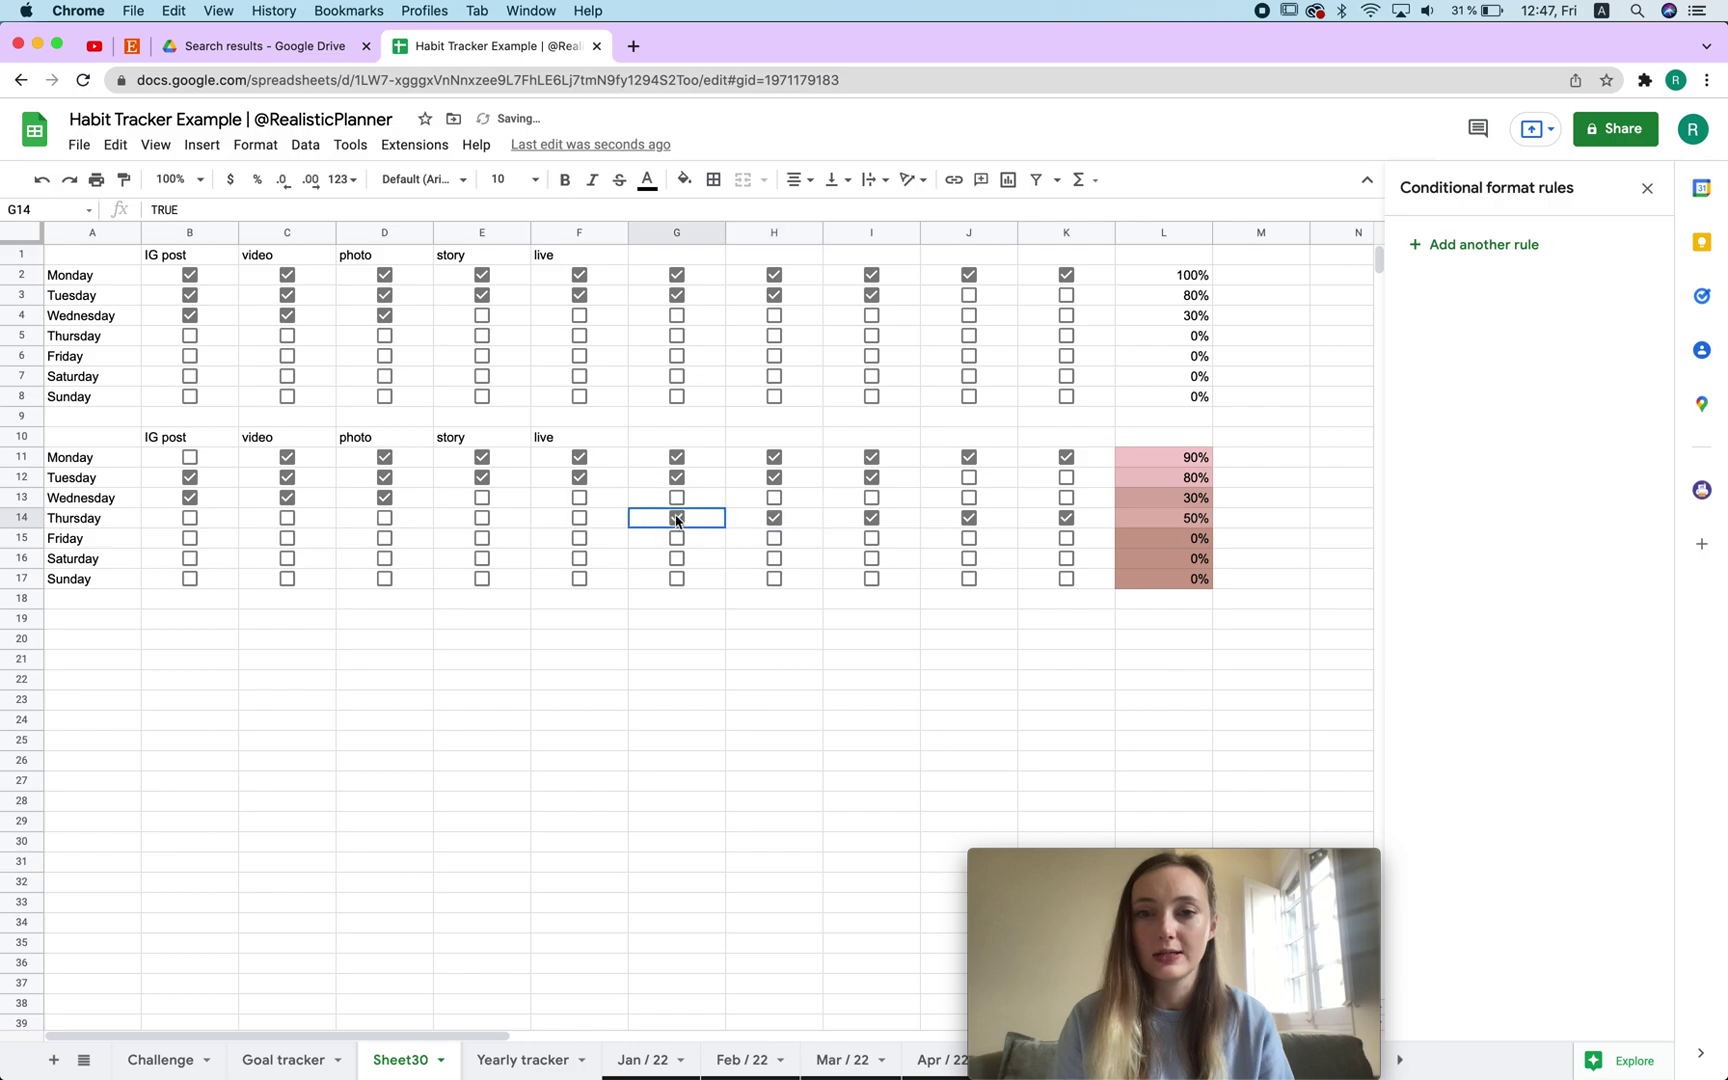
left_click(578, 519)
left_click(484, 520)
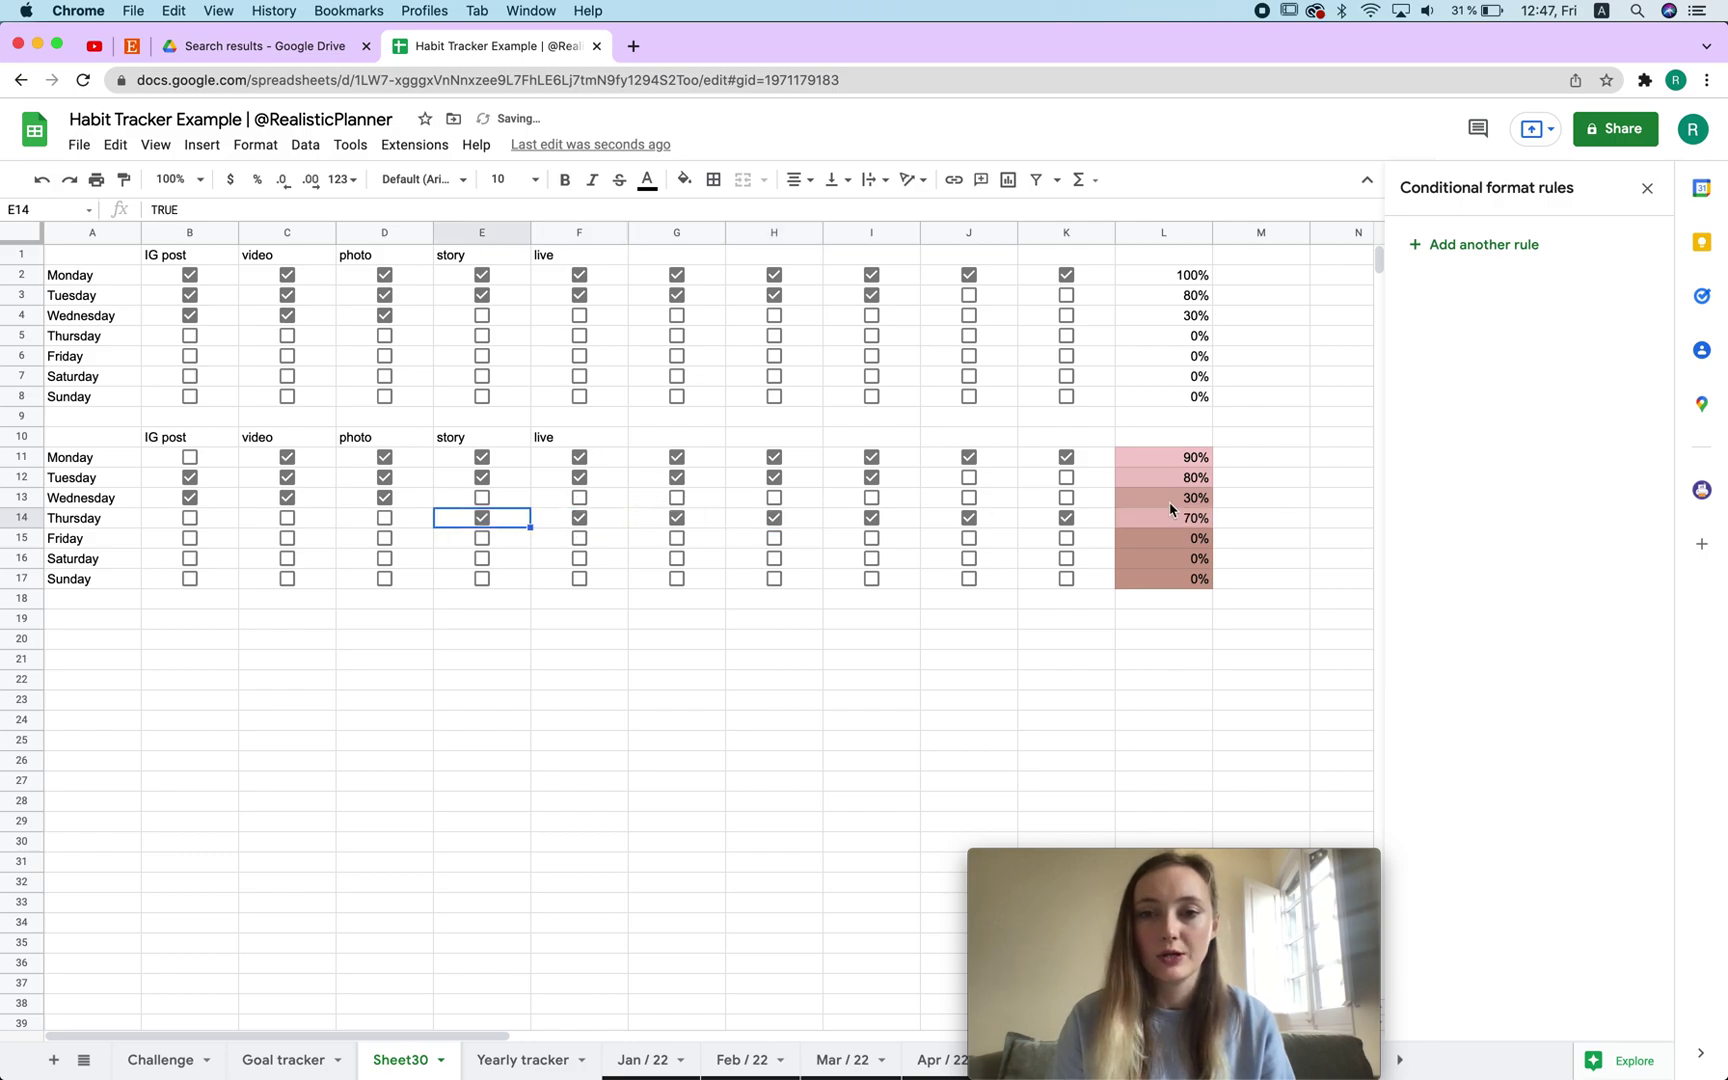
Step: Change the L11:L17 colour scale's minpoint colour to purple
left_click_drag(1192, 460, 1188, 585)
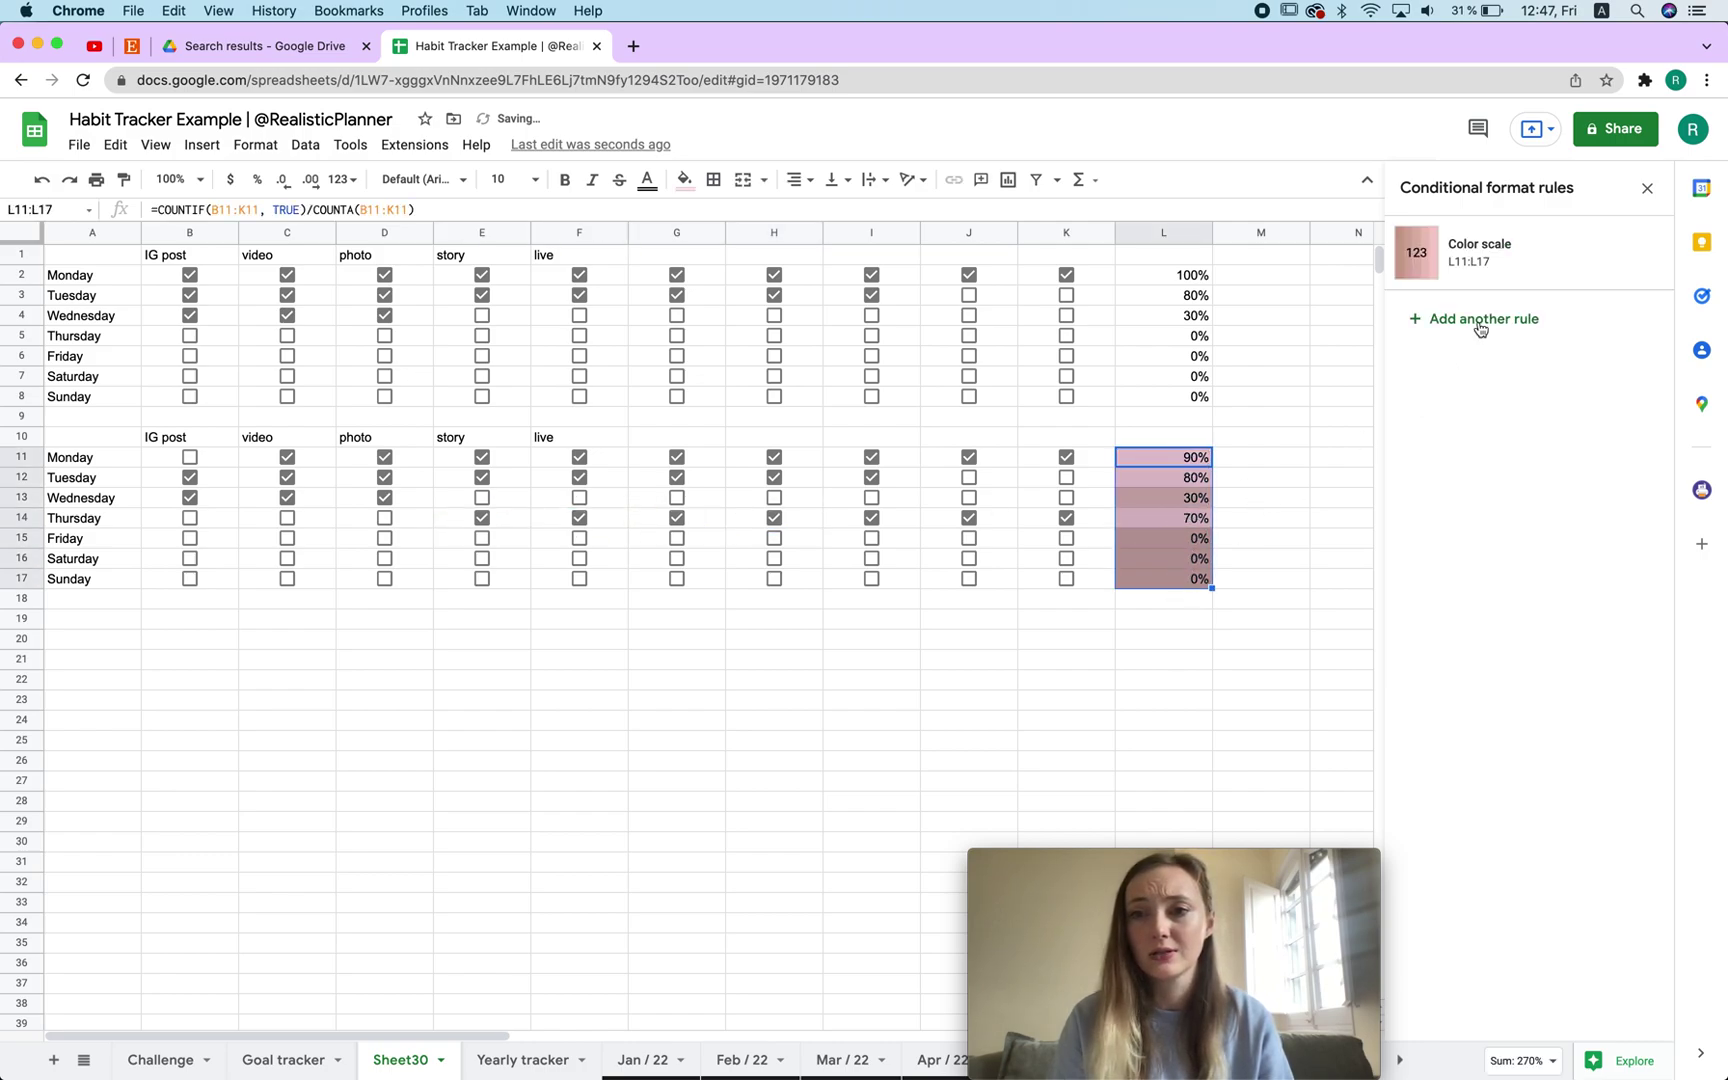
left_click(1490, 250)
left_click(1637, 522)
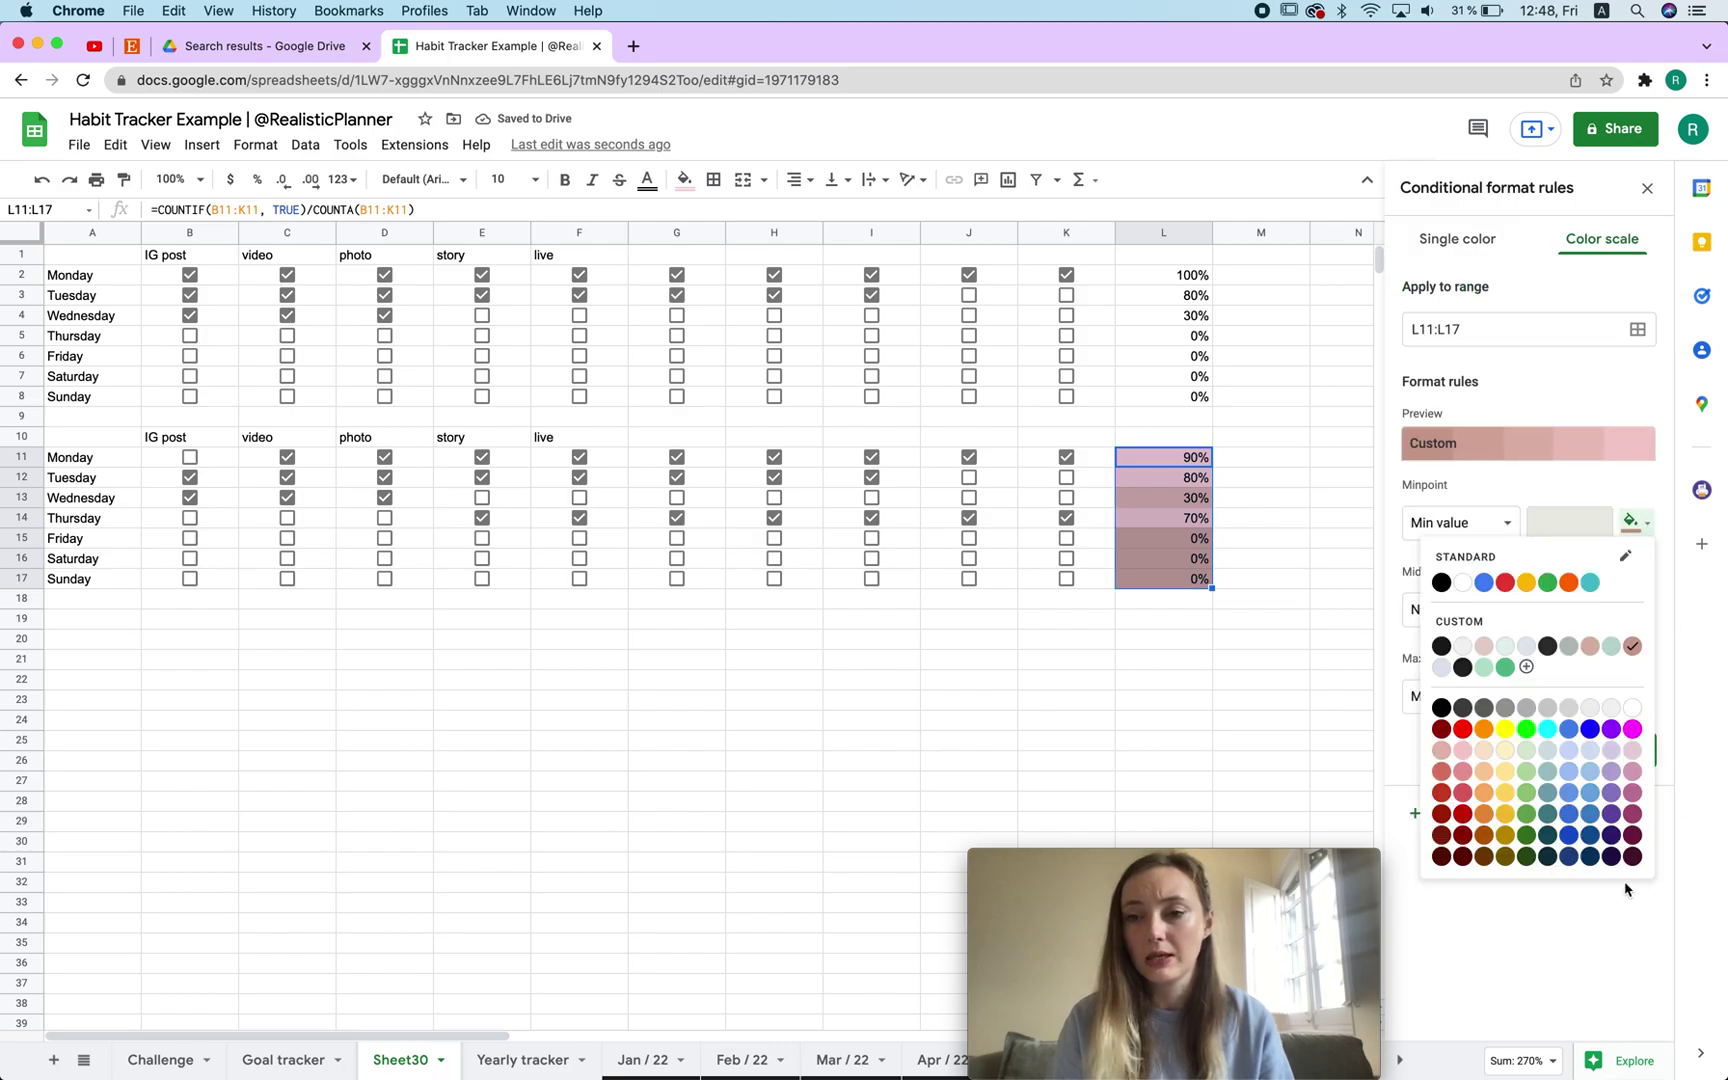
left_click(1611, 793)
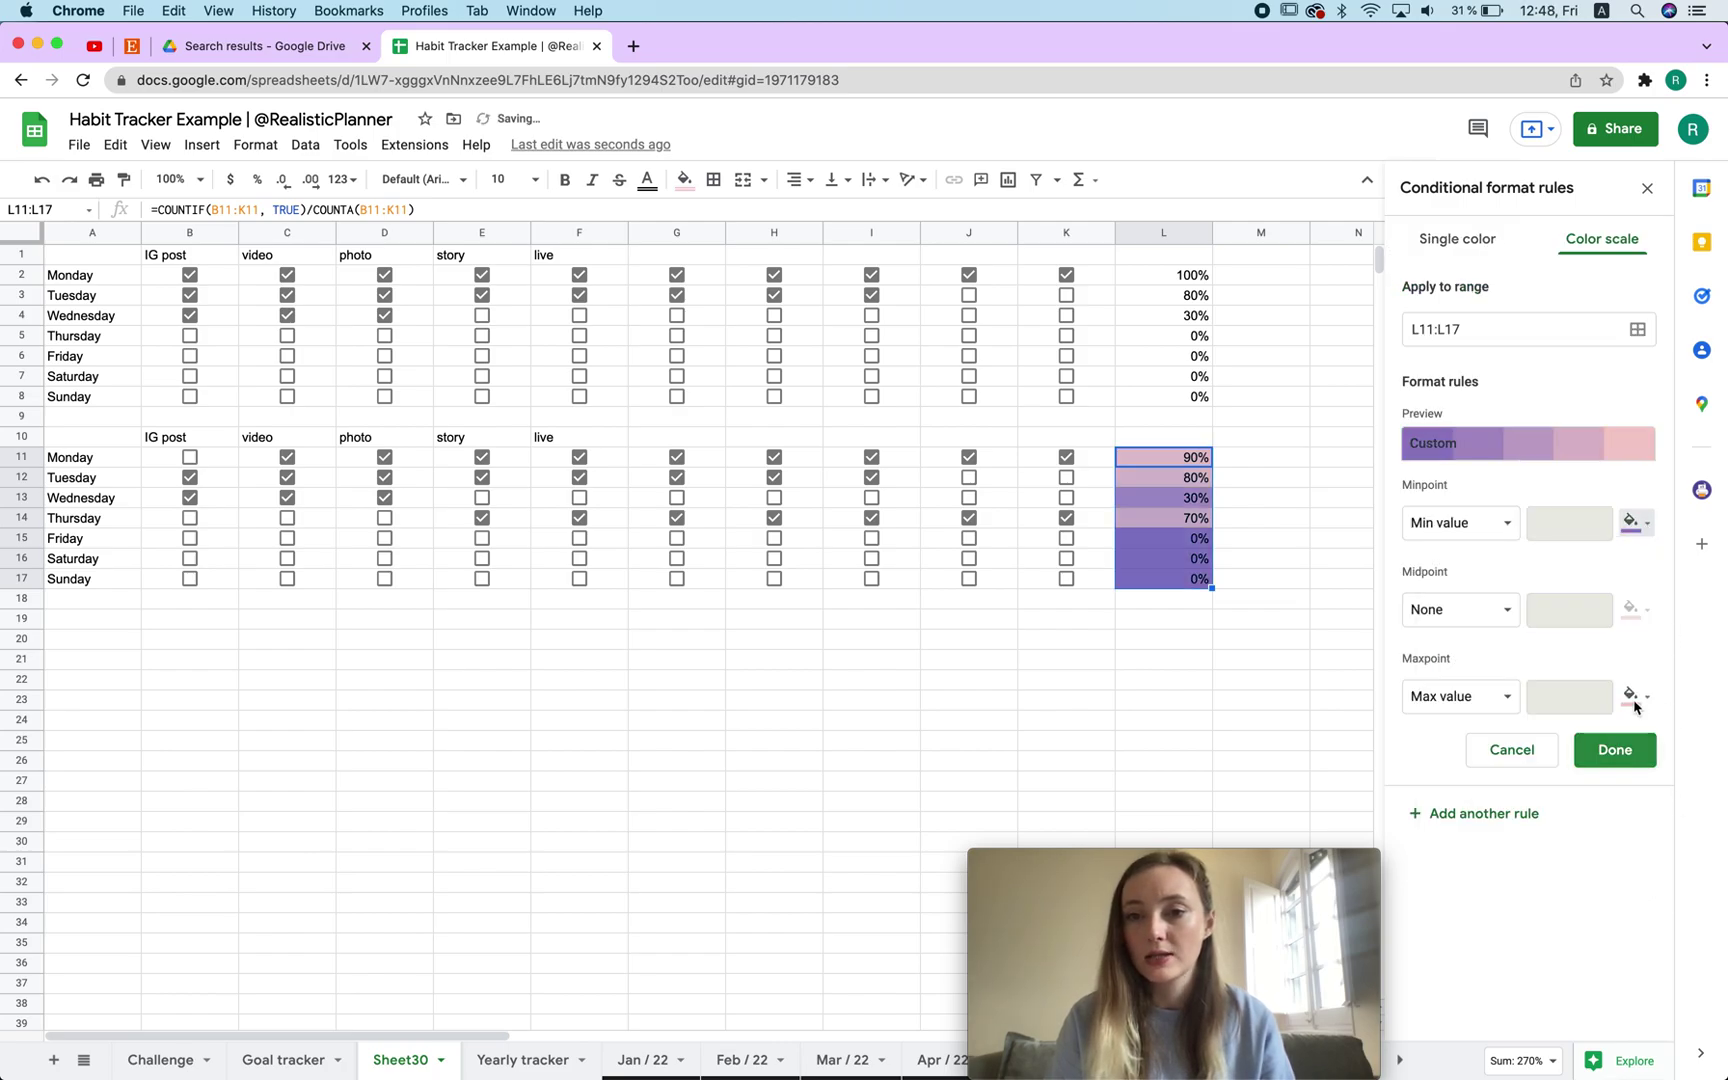
left_click(1612, 750)
left_click(914, 680)
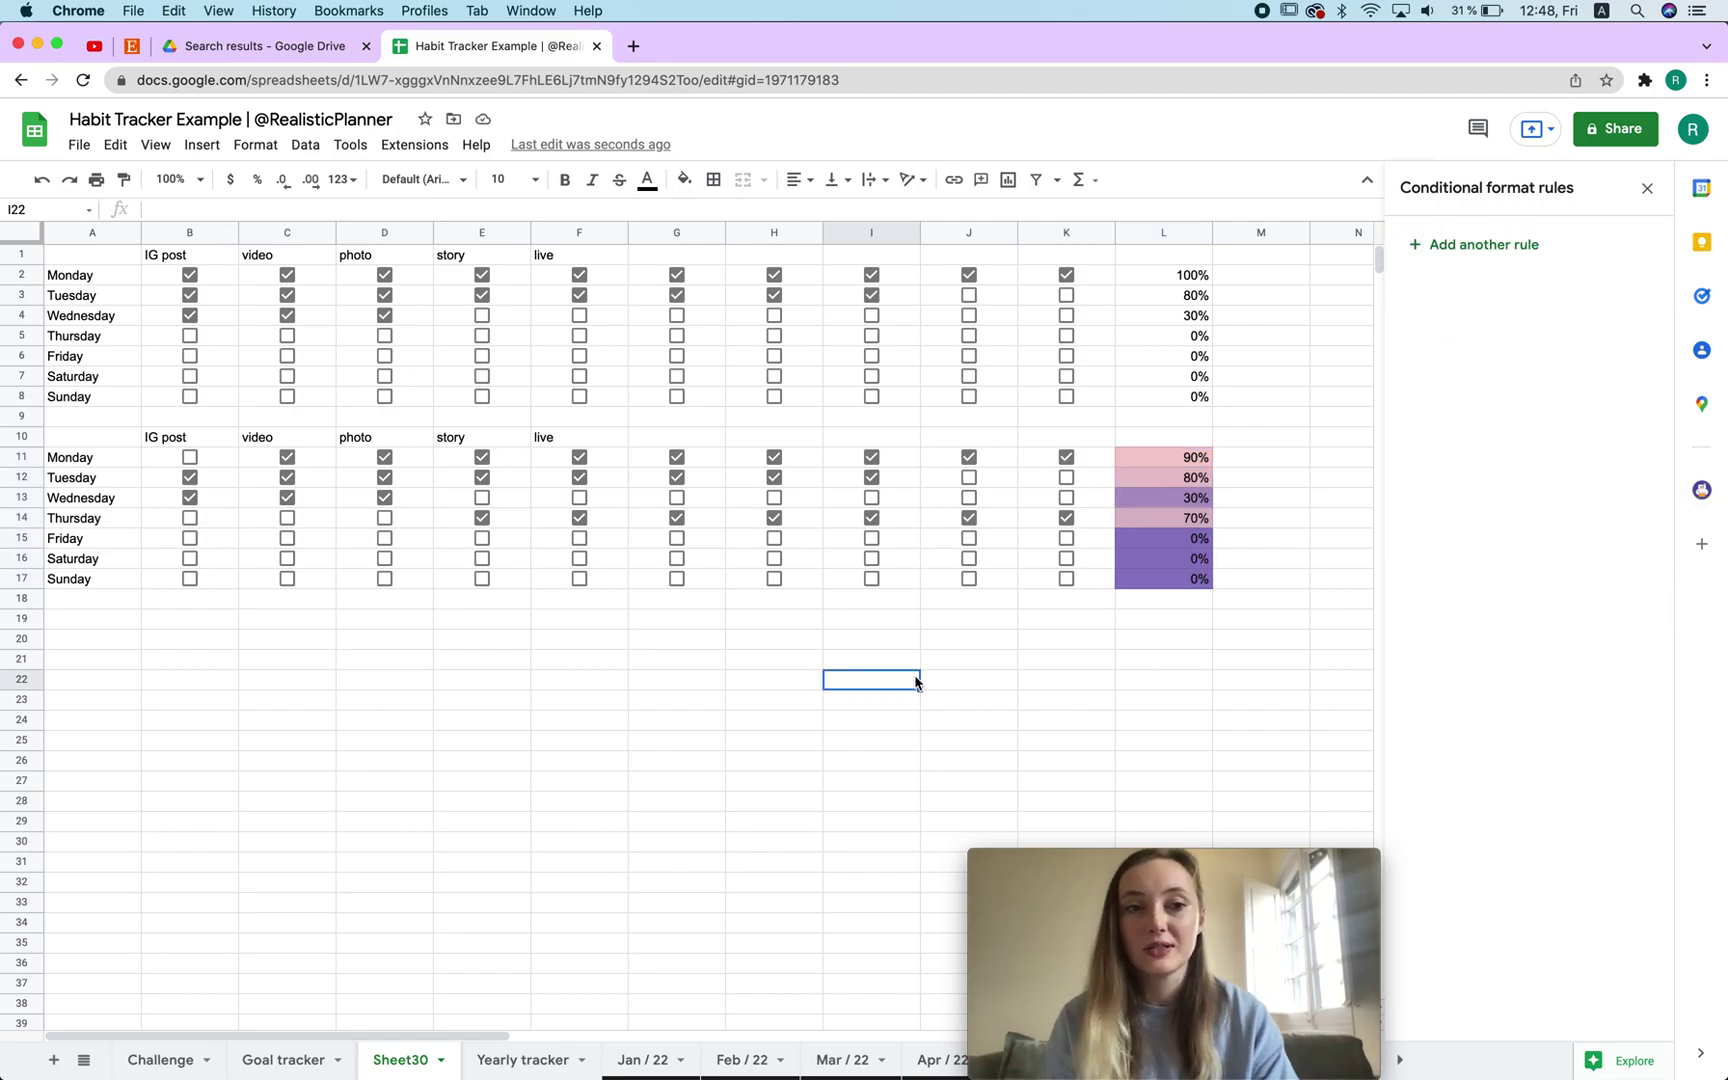
left_click_drag(1275, 860, 1634, 862)
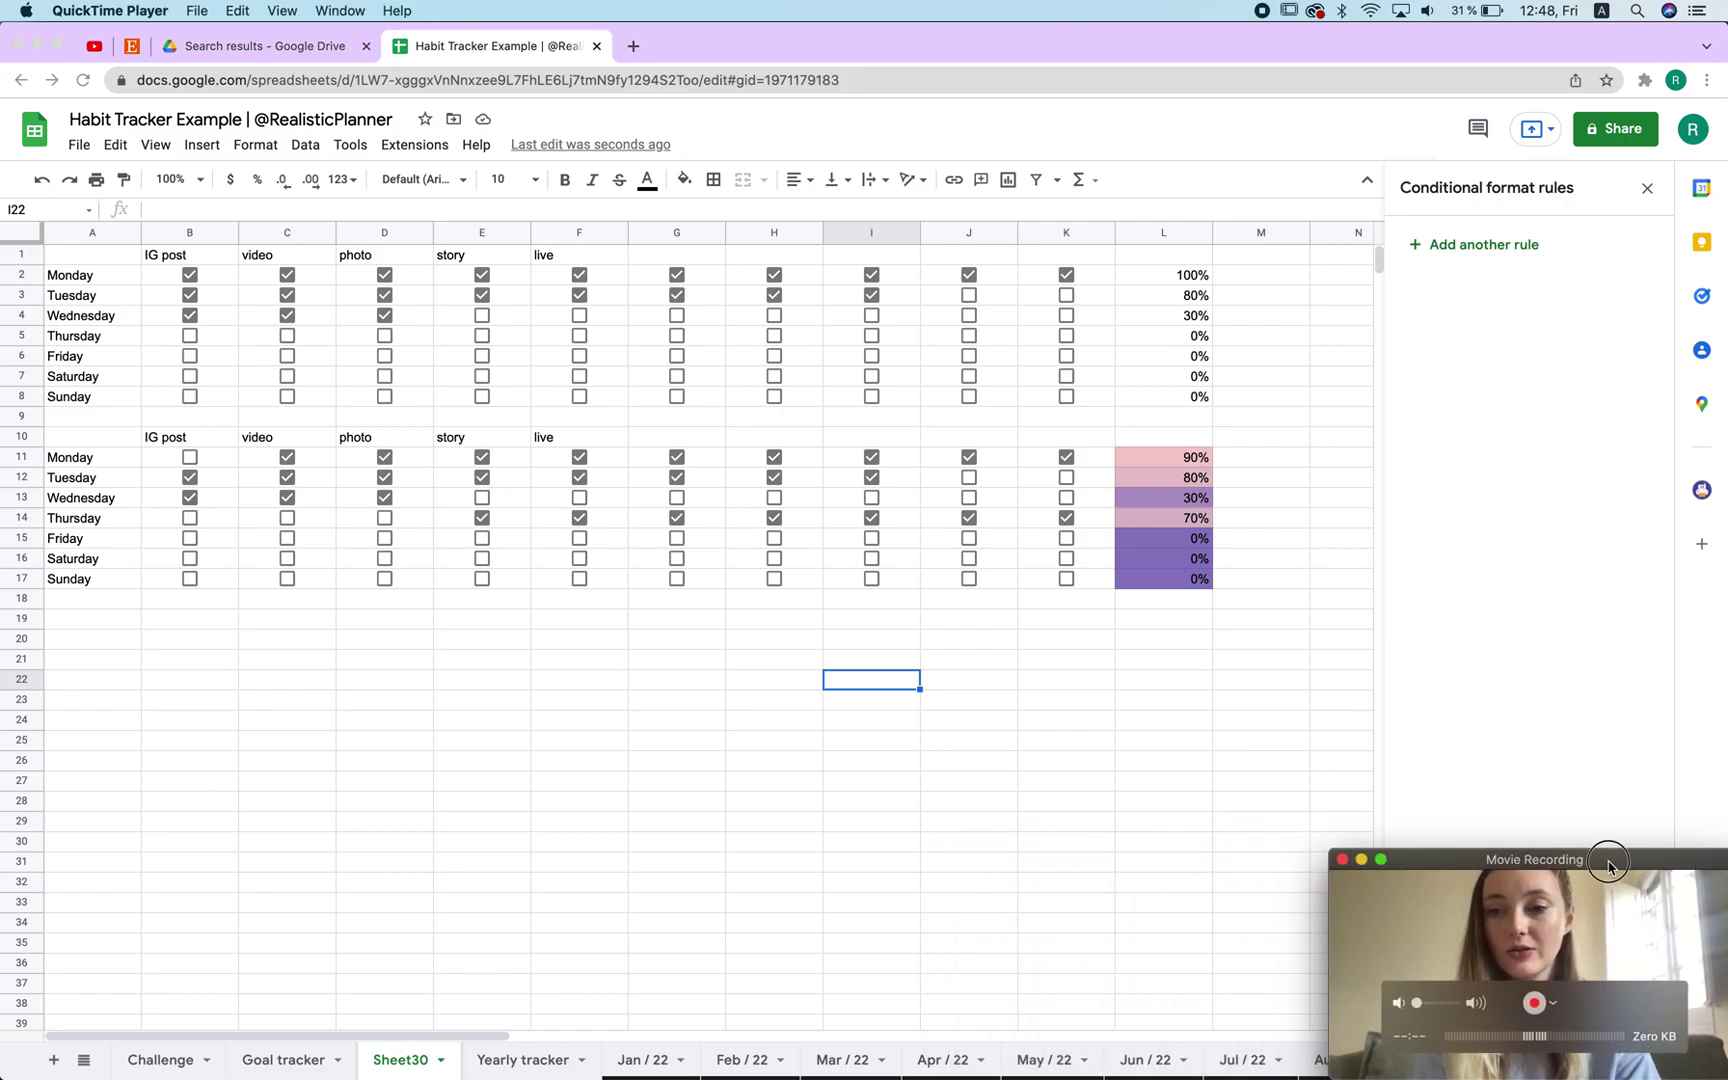
Step: Delete the weekday labels from A11:A17
left_click(866, 825)
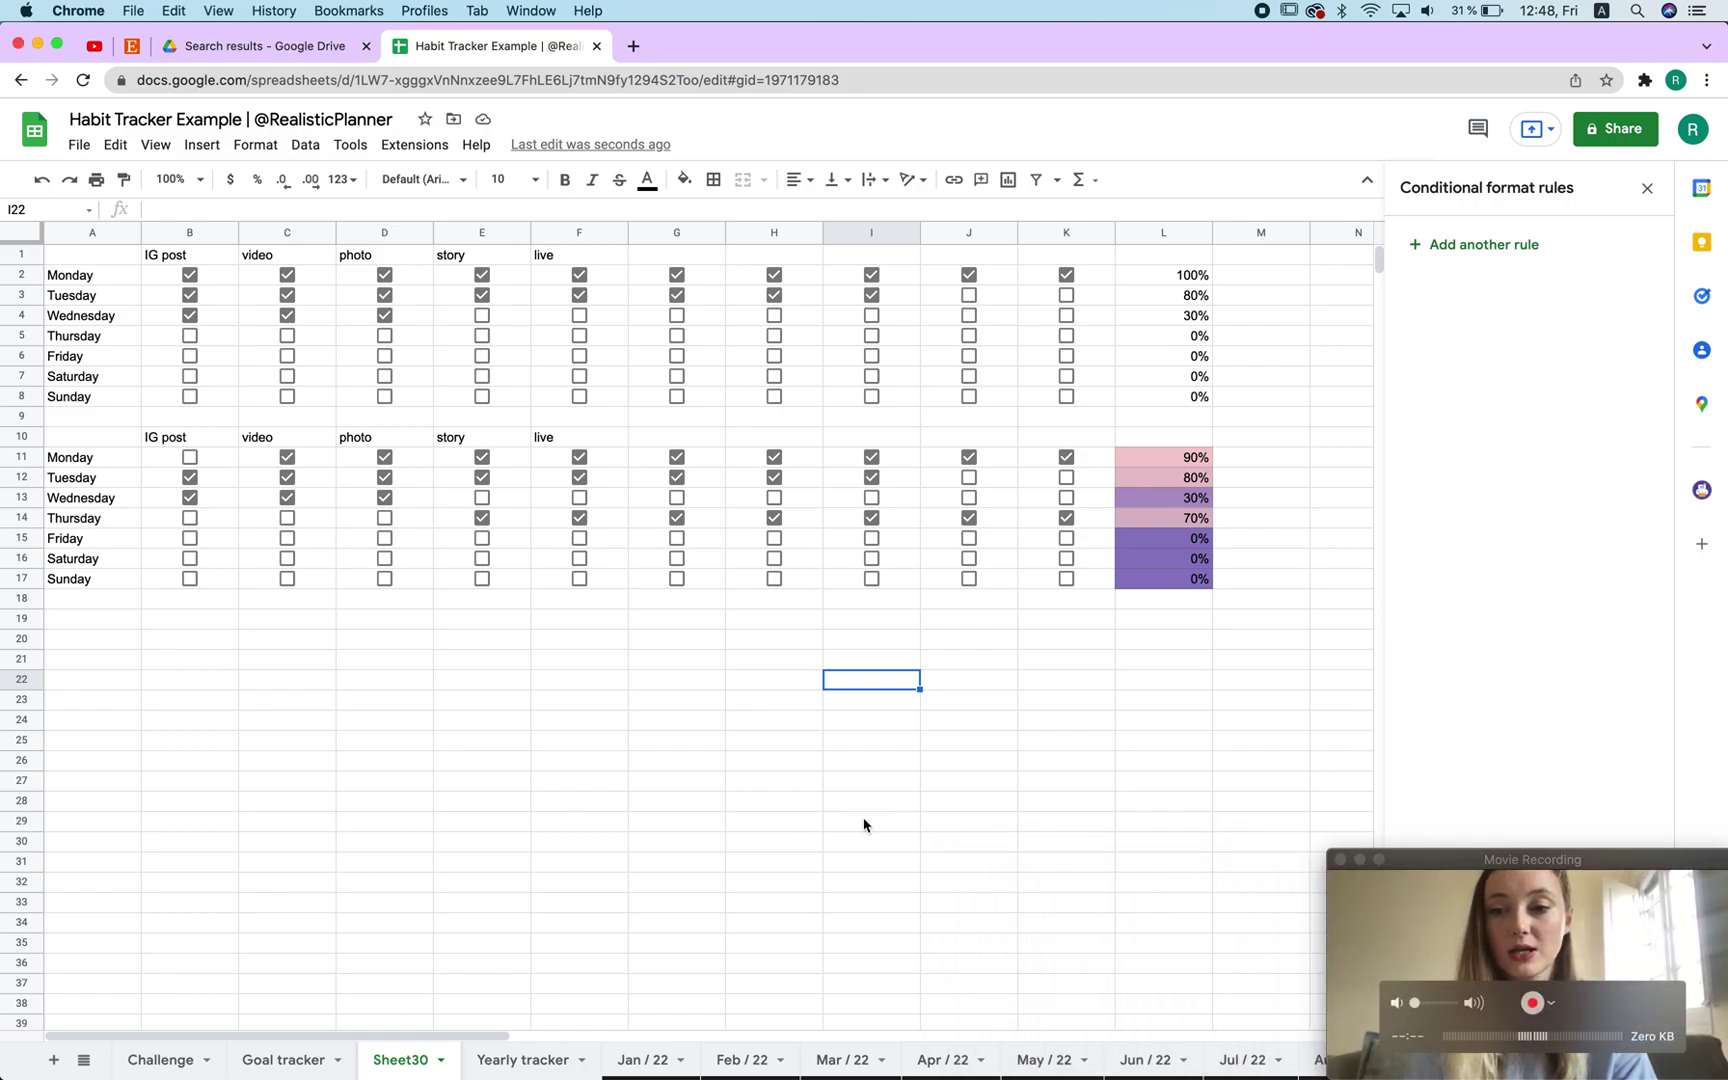
left_click(1641, 950)
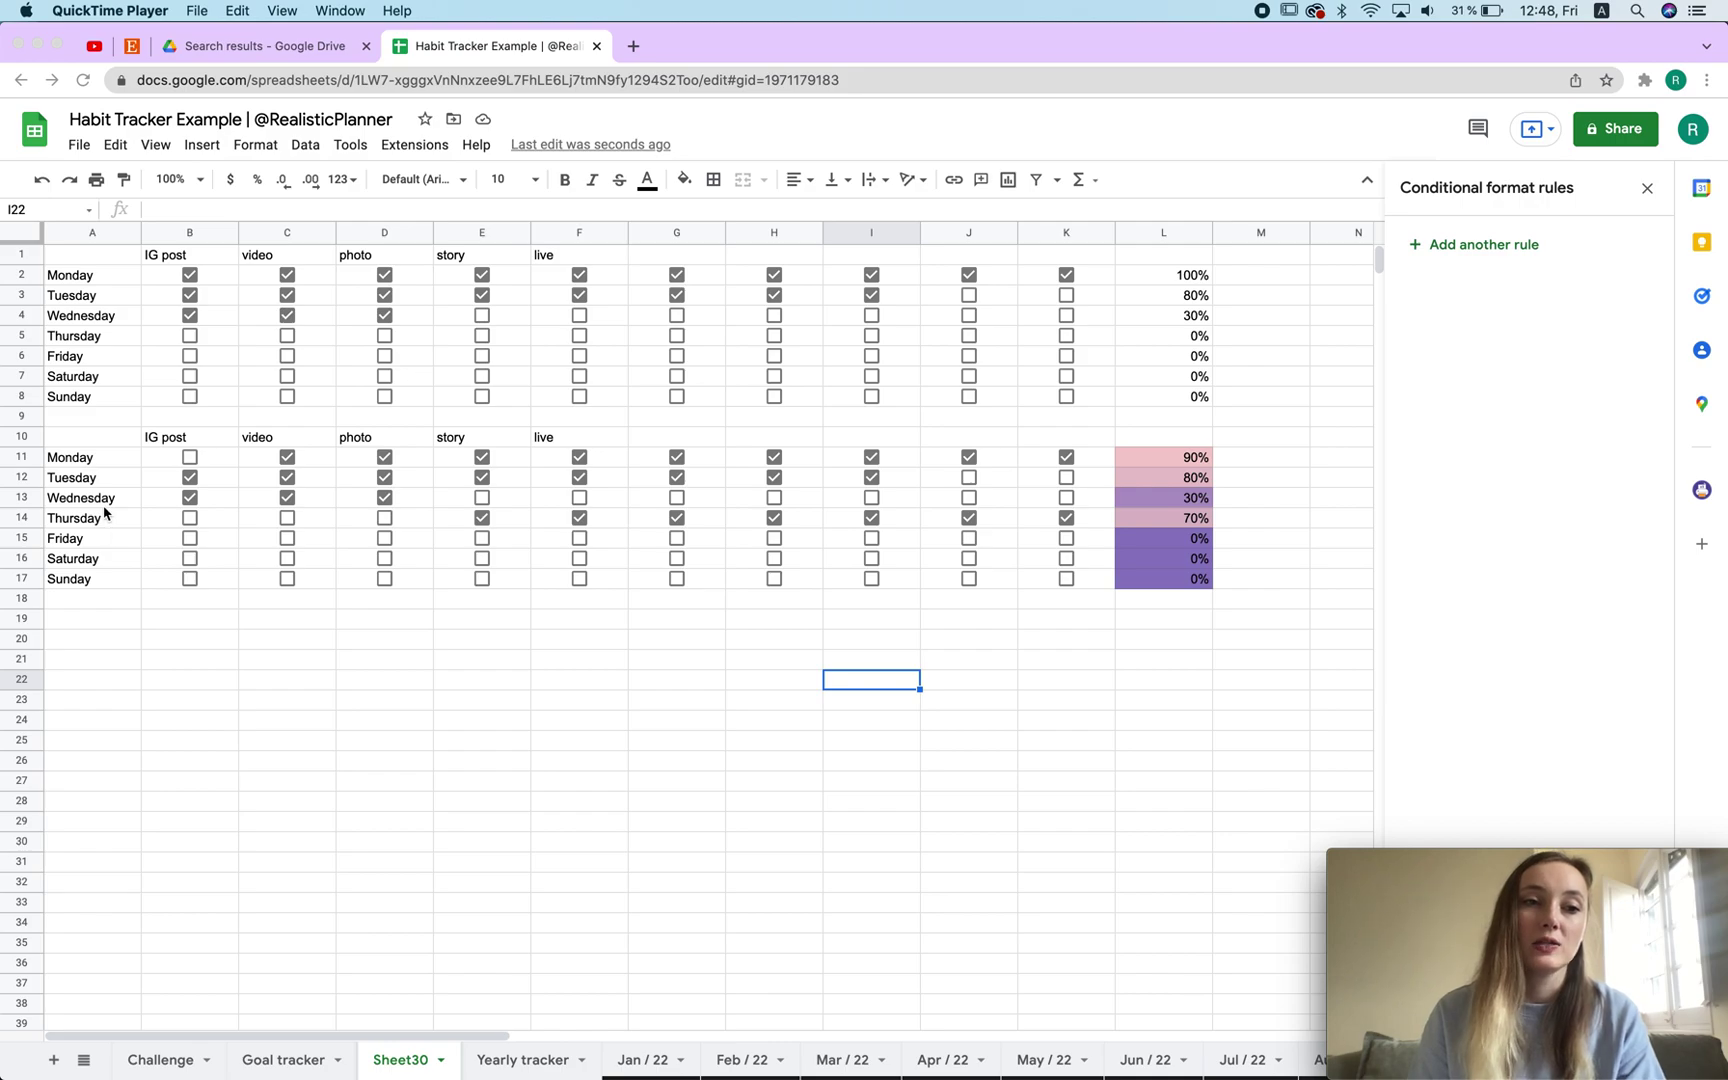
left_click(97, 465)
left_click(95, 641)
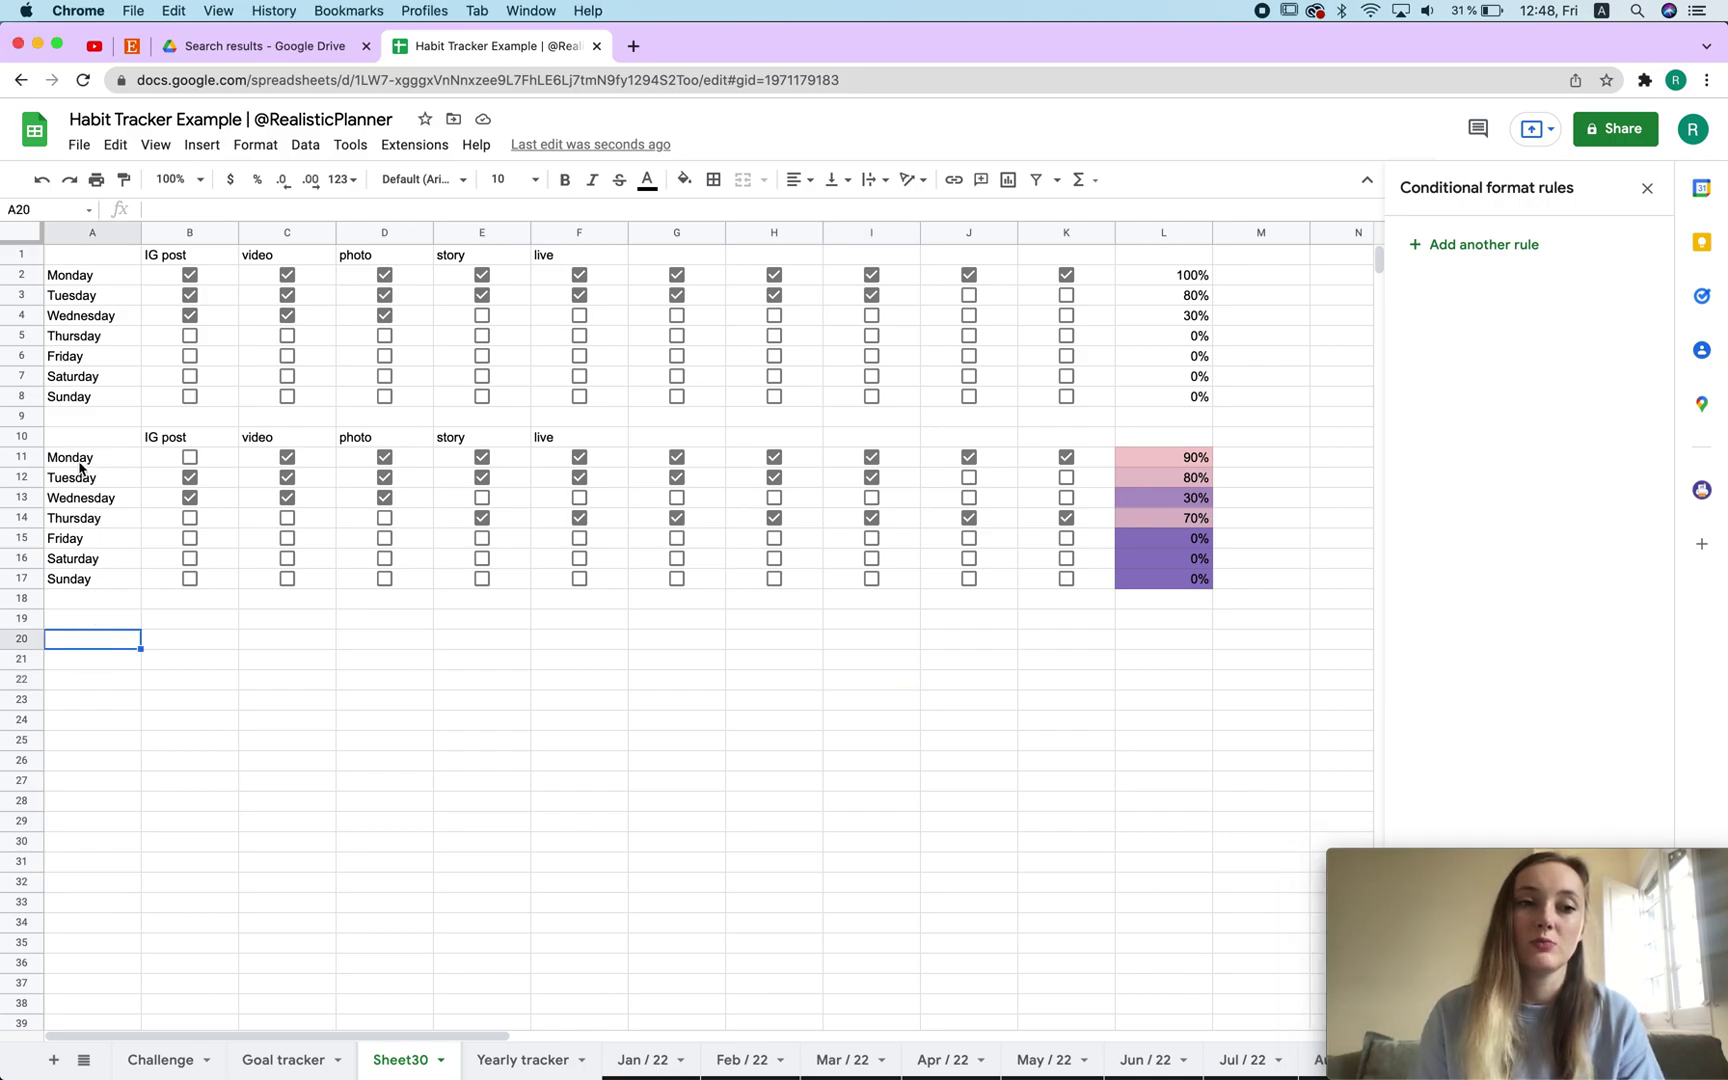
left_click_drag(80, 466, 97, 585)
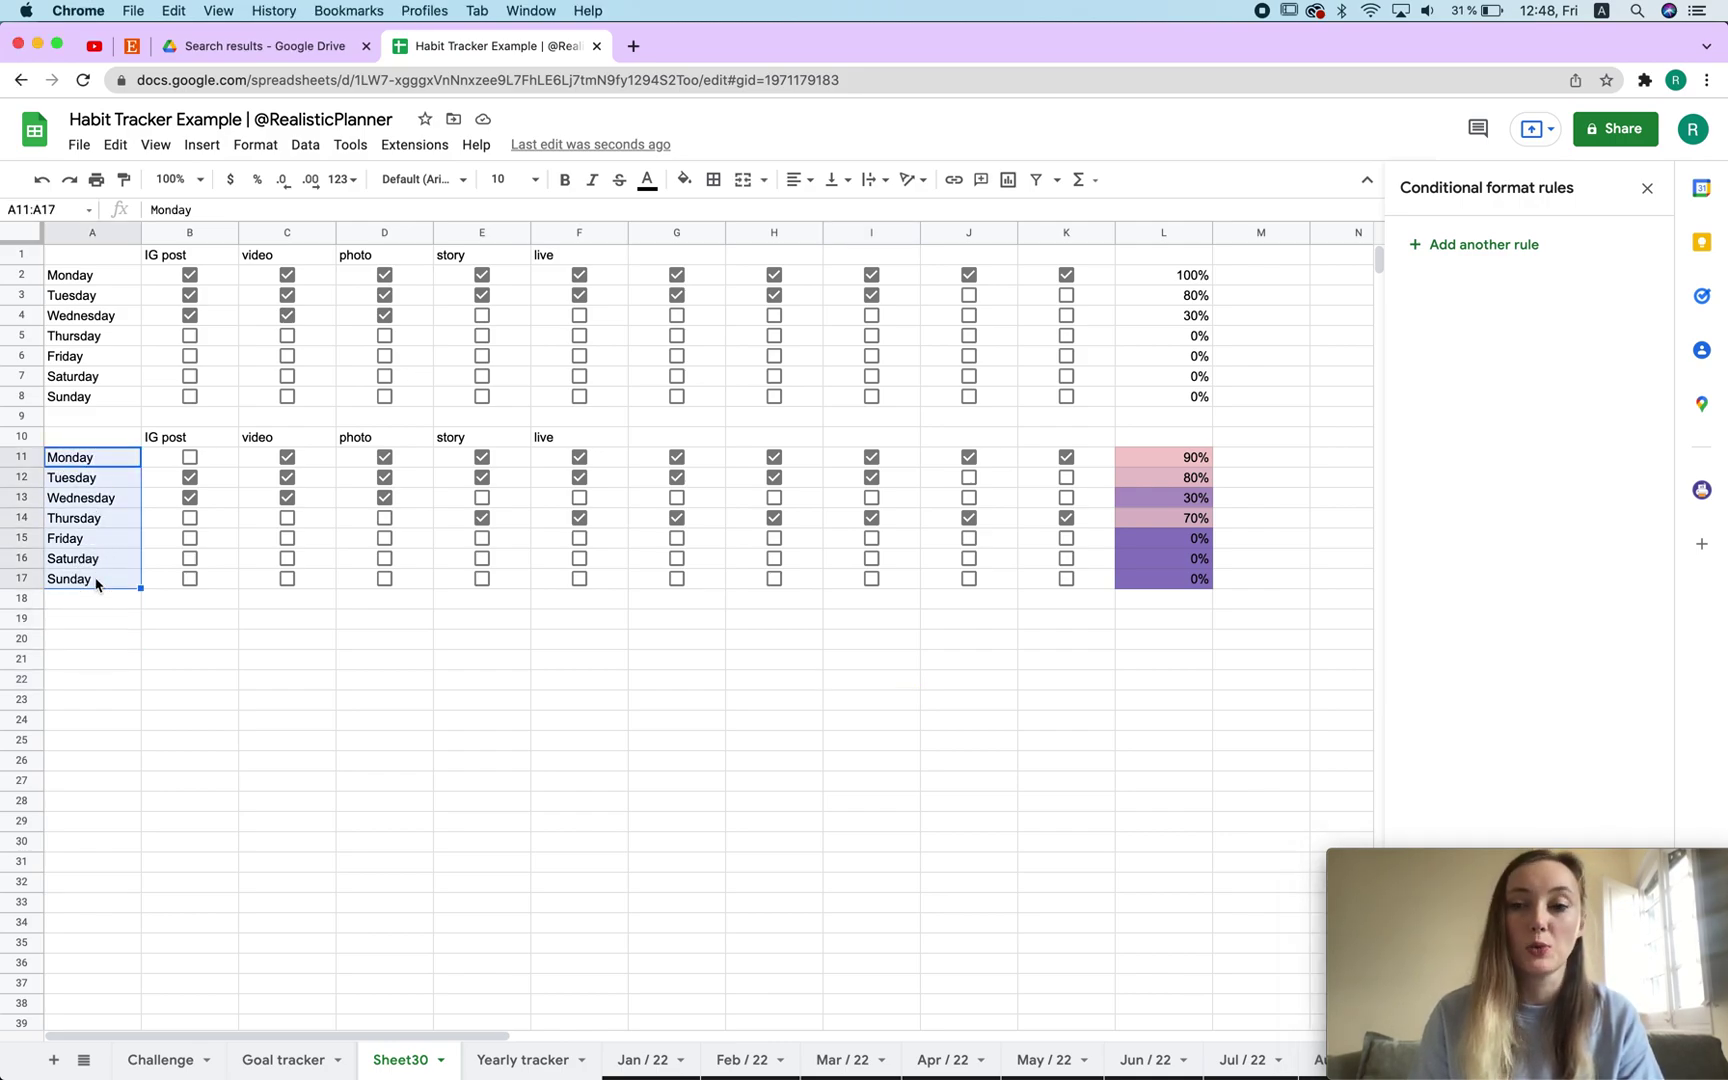
key("Delete")
left_click(240, 658)
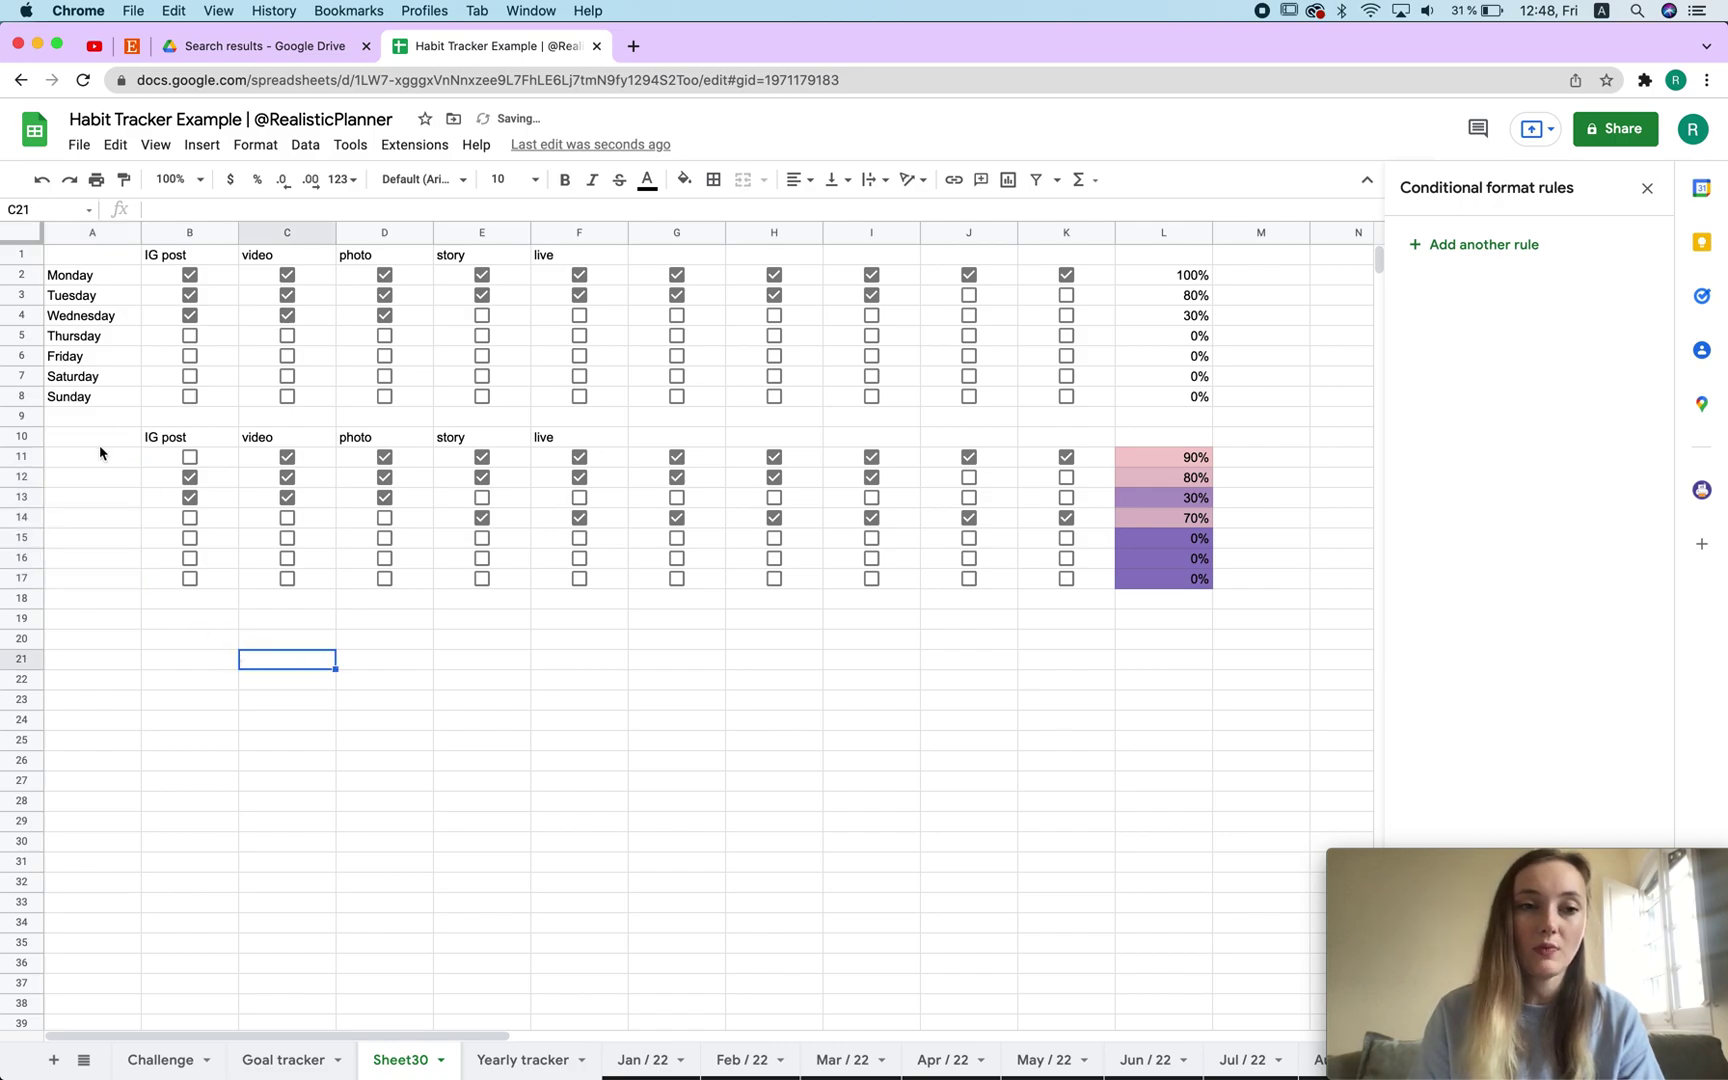
Step: Set A11 to 7 July 2022 and fill consecutive dates down to A17
left_click(103, 452)
type("03/")
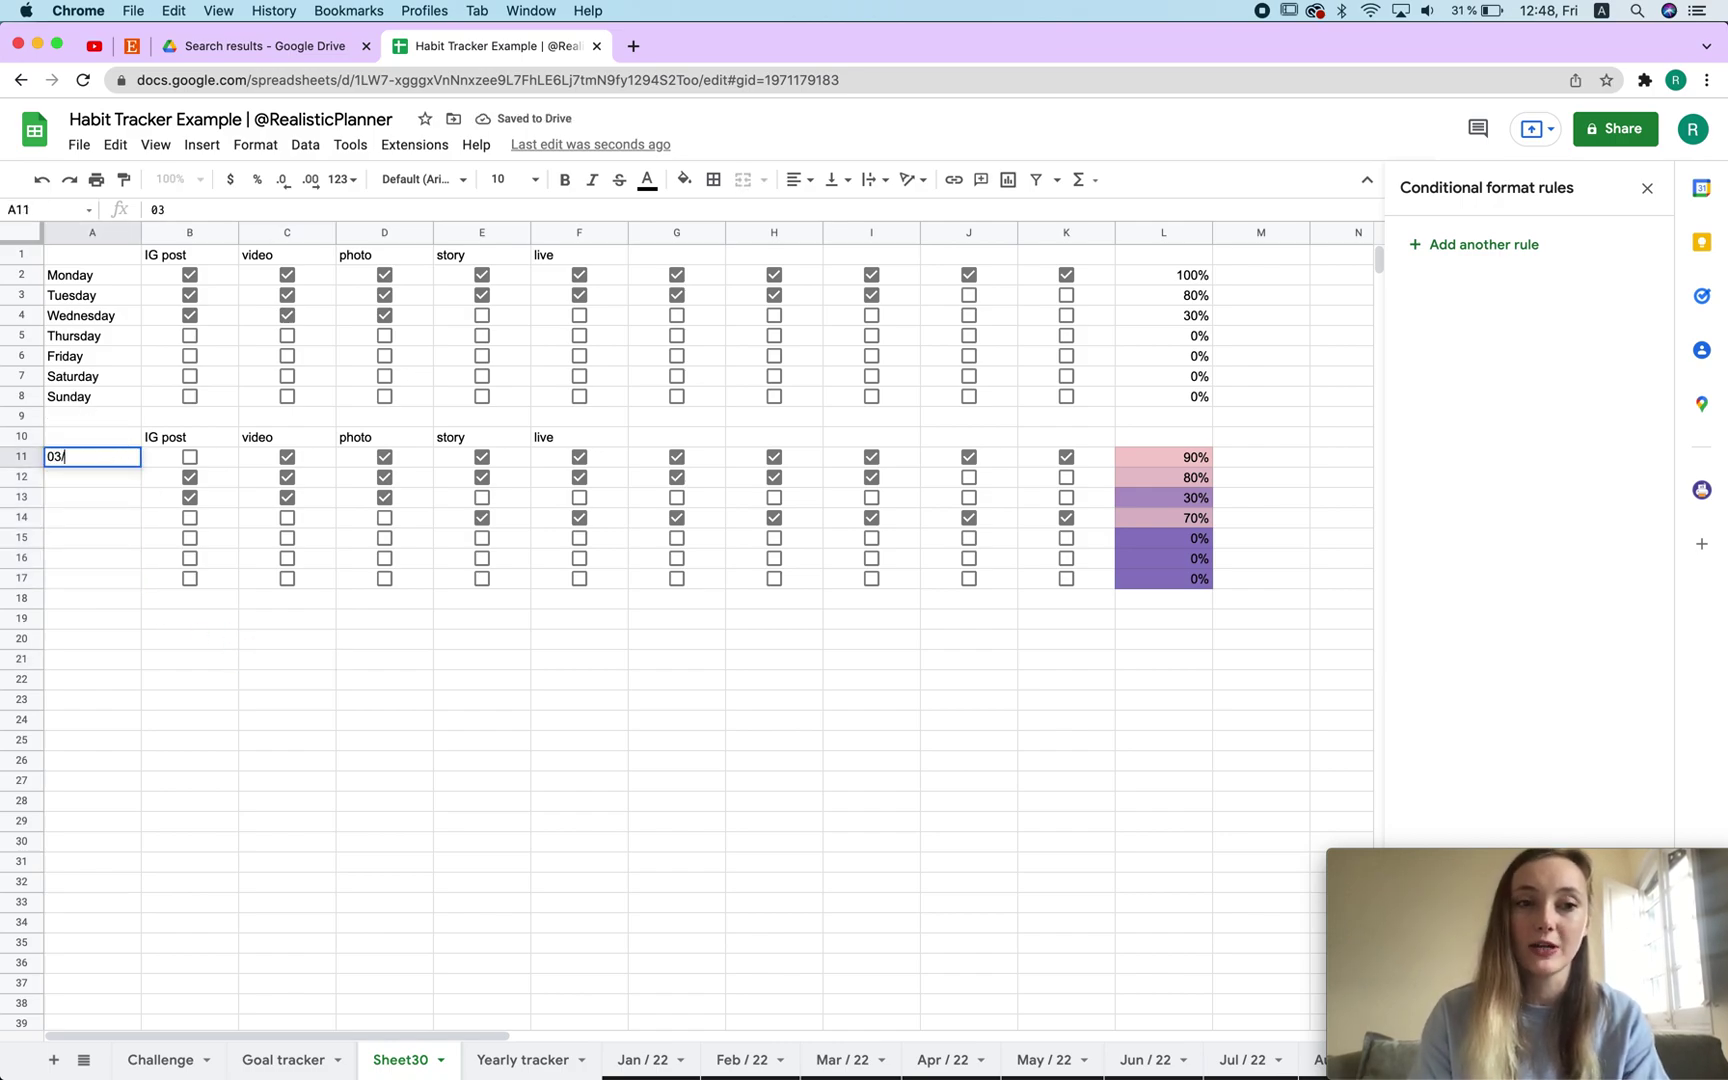
type("02")
key("Return")
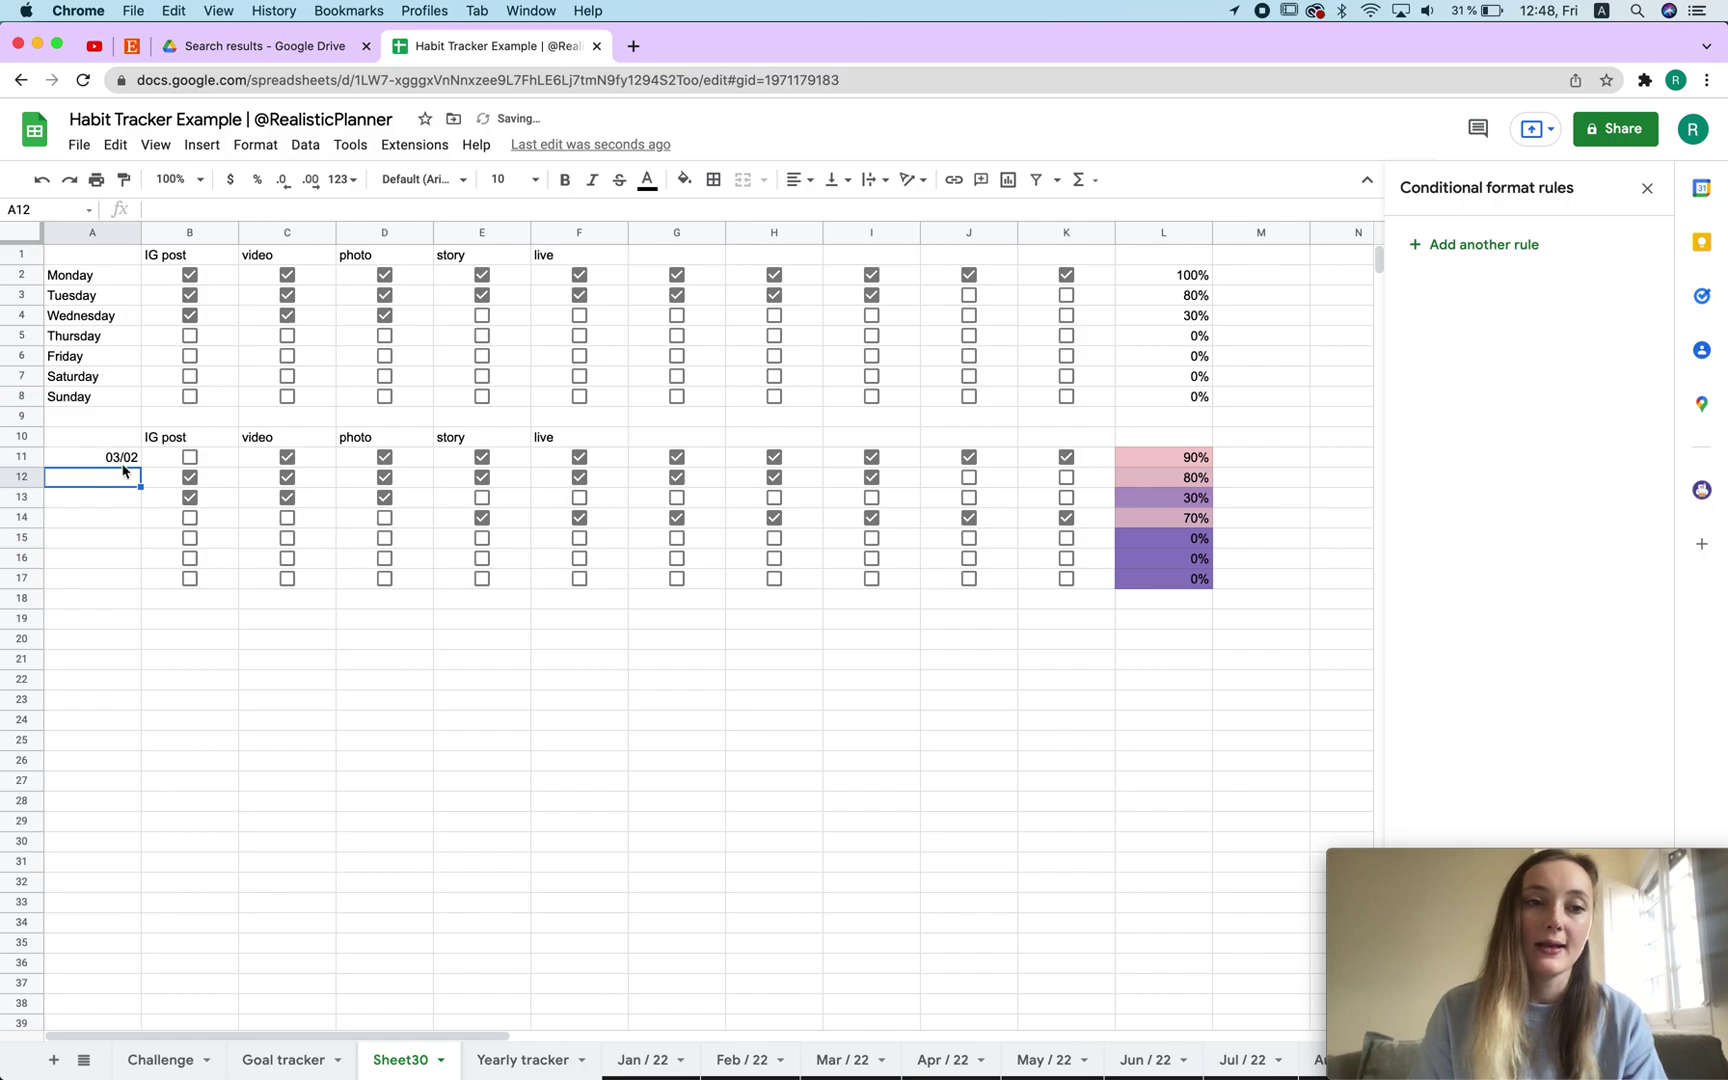
double_click(105, 456)
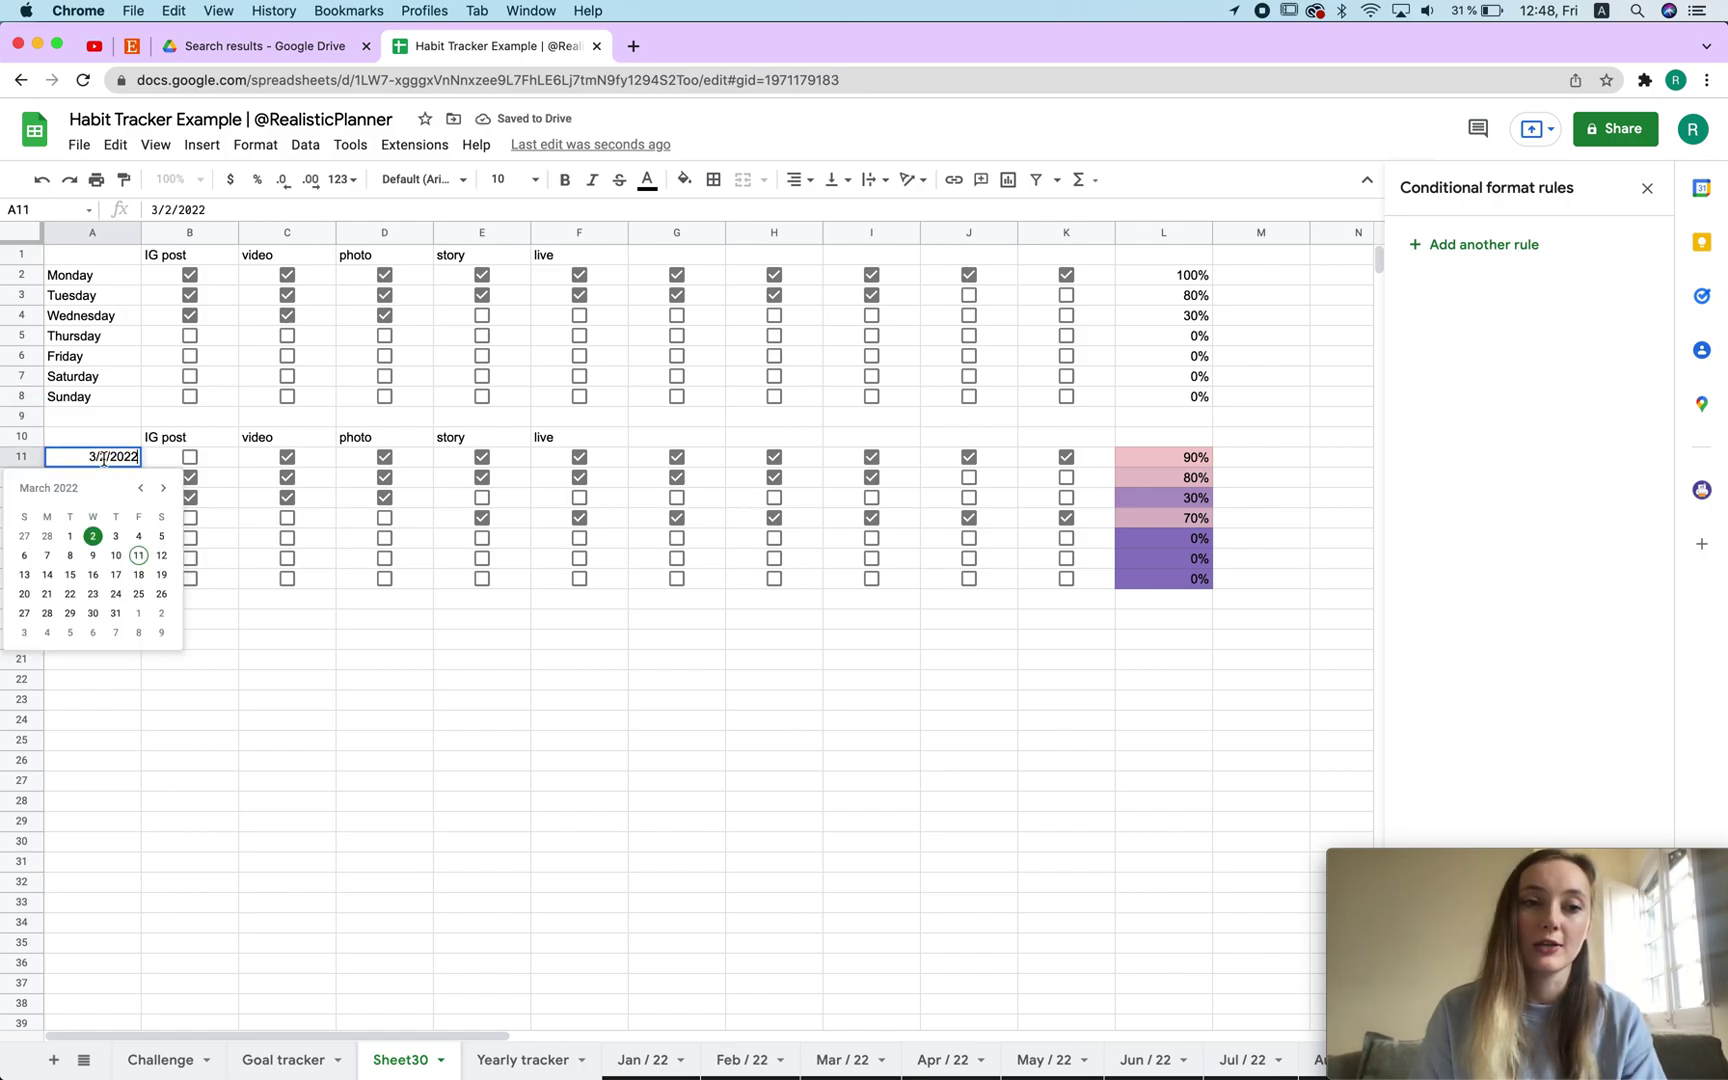
left_click(163, 488)
left_click(163, 488)
left_click(163, 488)
left_click(163, 488)
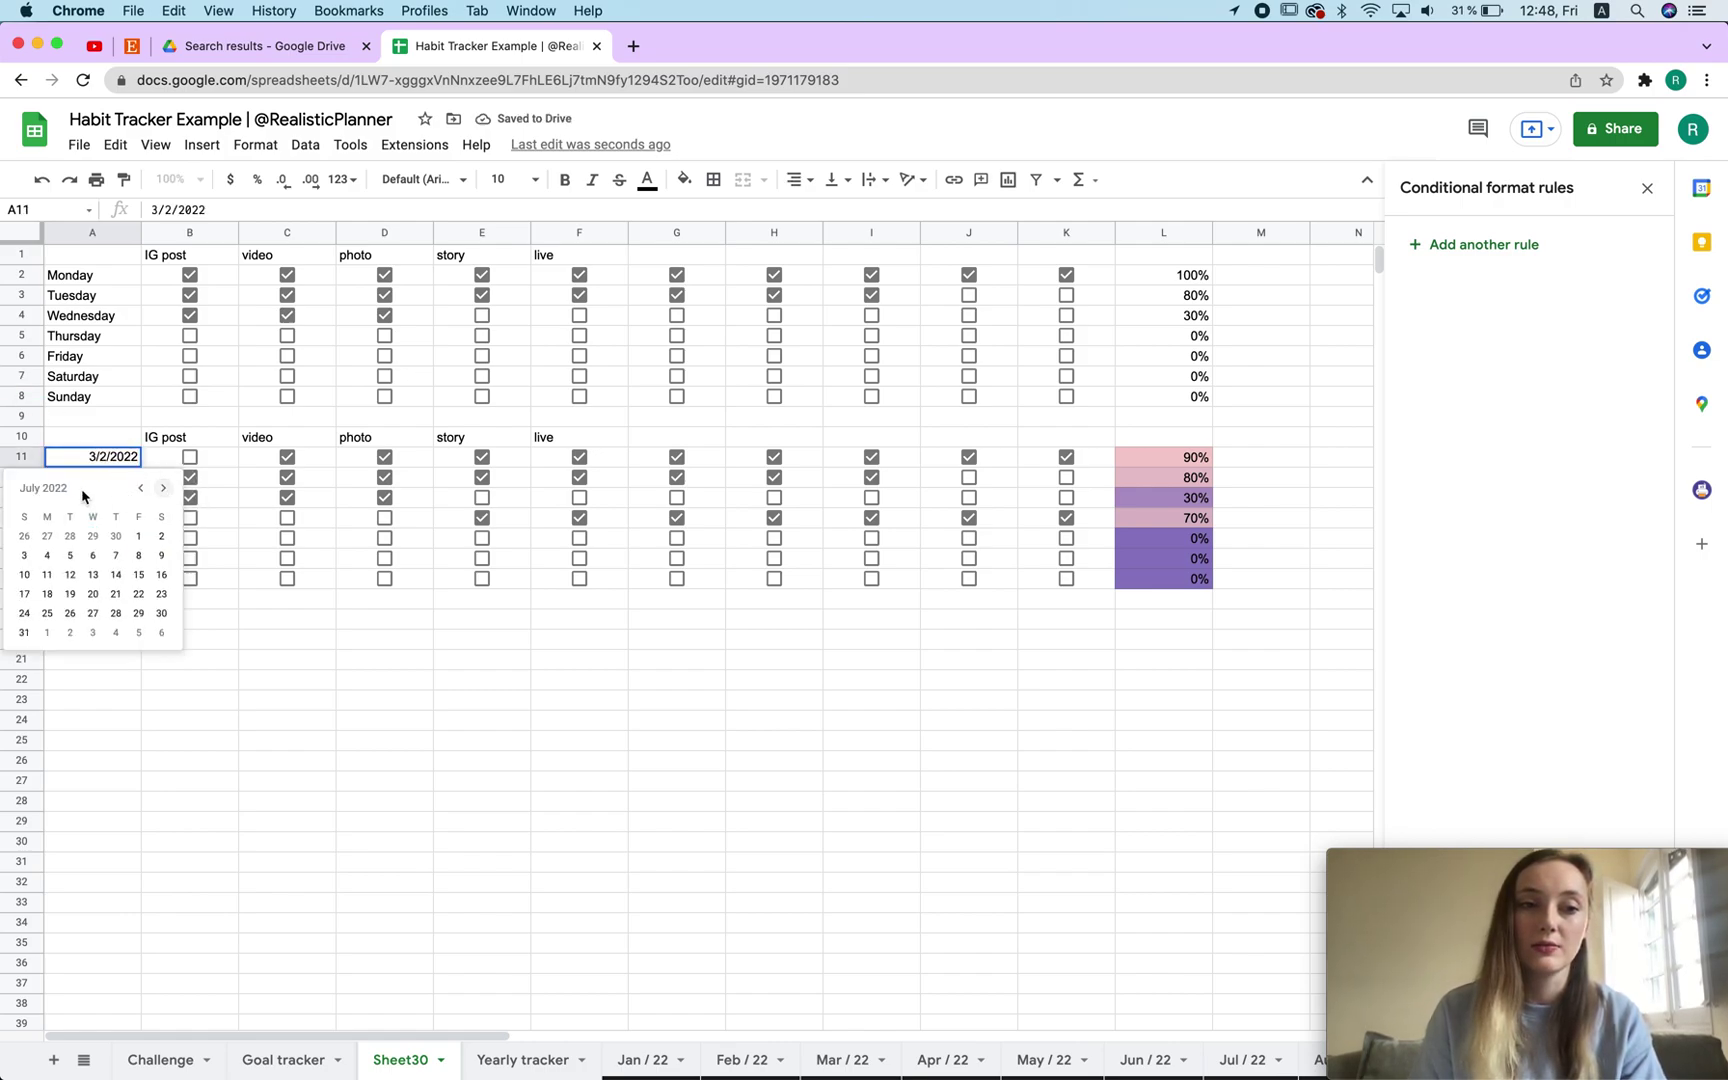
left_click(115, 555)
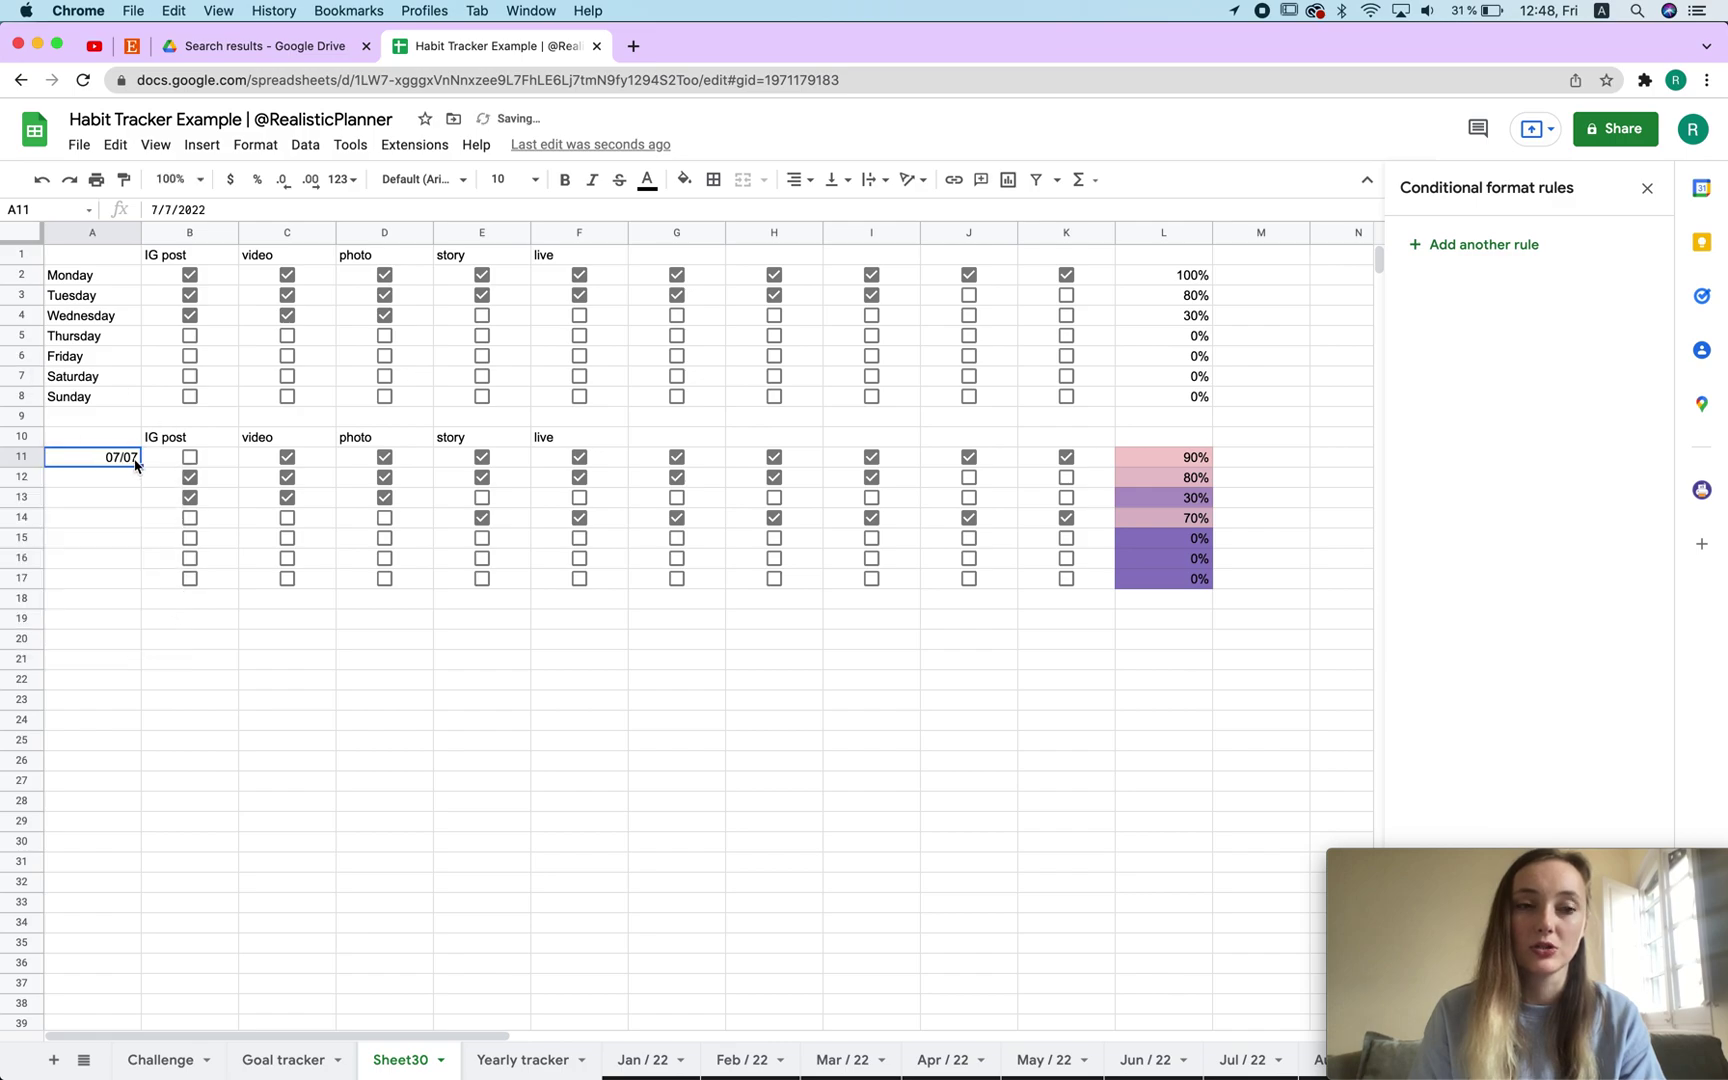
left_click_drag(142, 467, 130, 588)
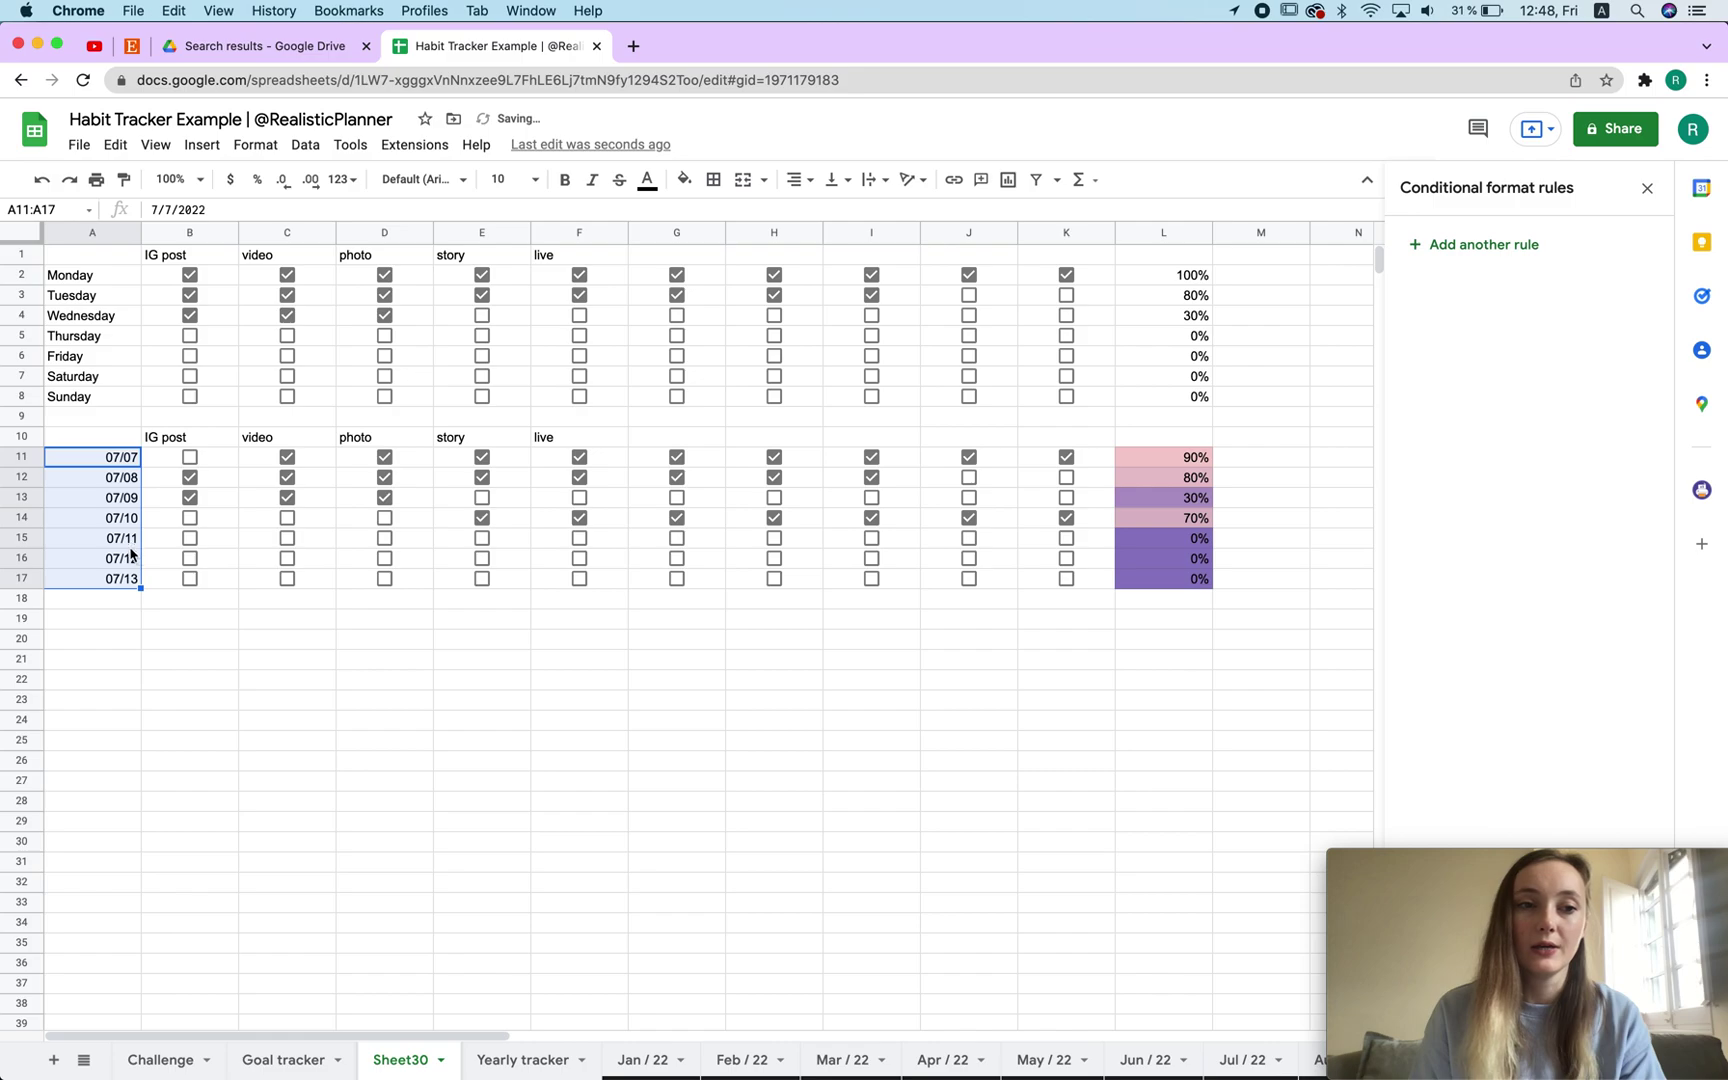